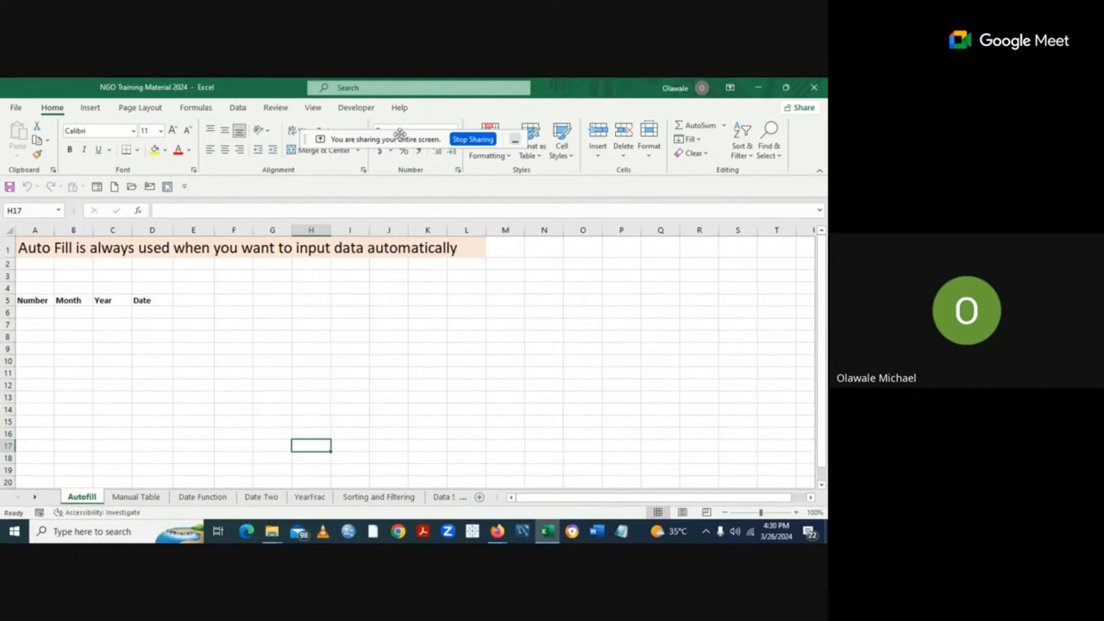
Focus the Autofill workbook and bring up the Page Layout settings on the ribbon.
{"action": "left_click_drag", "start_coordinate": [400, 134], "coordinate": [548, 109]}
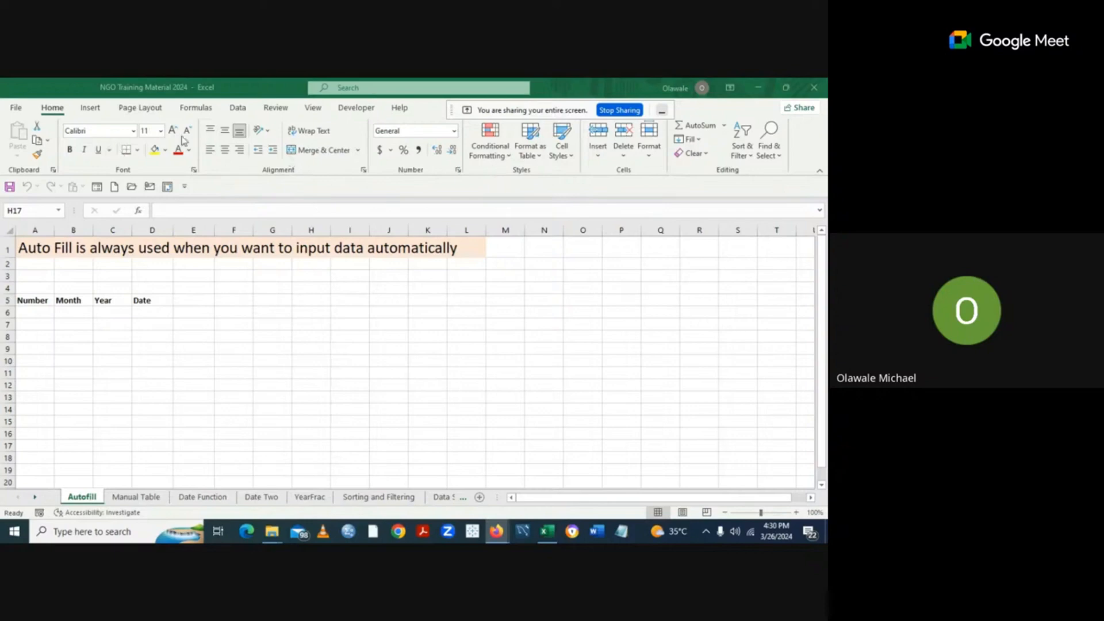
{"action": "left_click", "coordinate": [95, 111]}
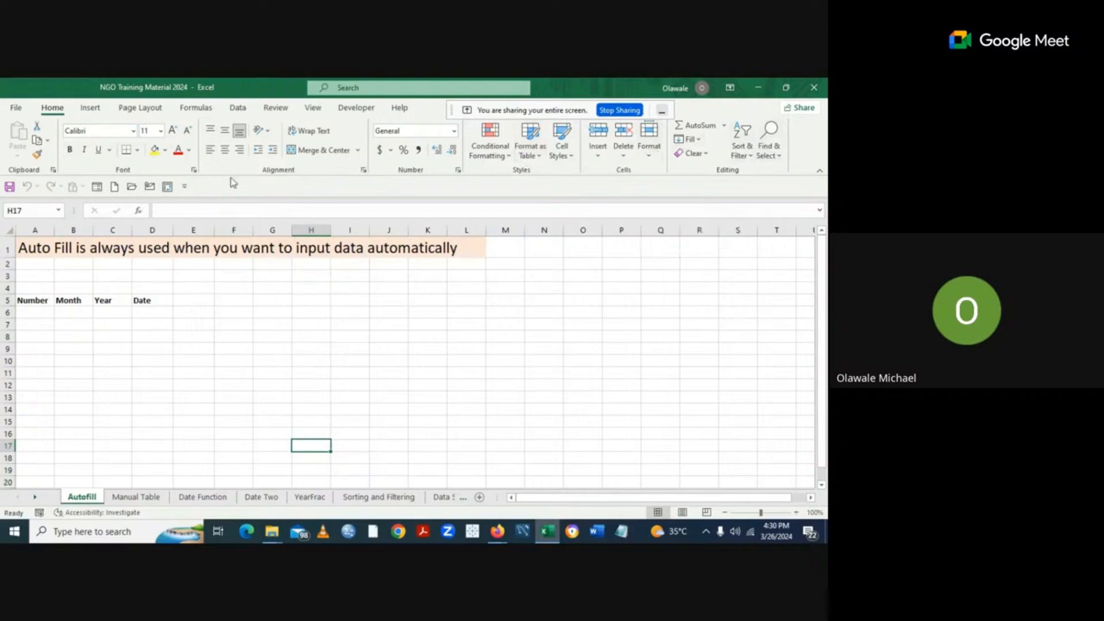
{"action": "left_click", "coordinate": [157, 113]}
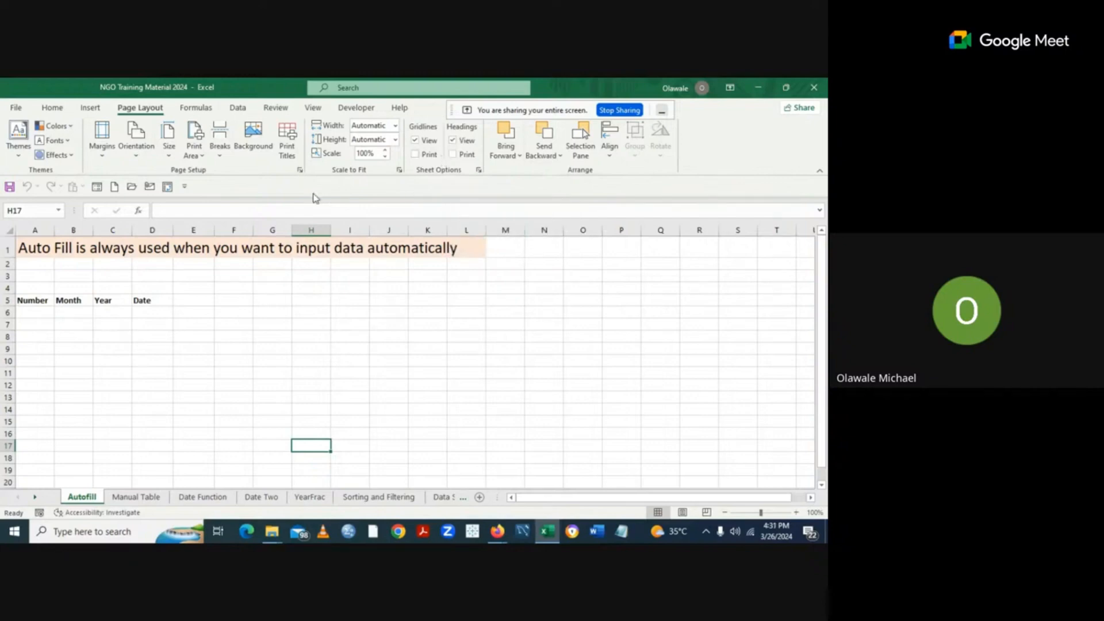
Browse the Formulas ribbon options, then settle on the Data tools.
{"action": "left_click", "coordinate": [212, 111]}
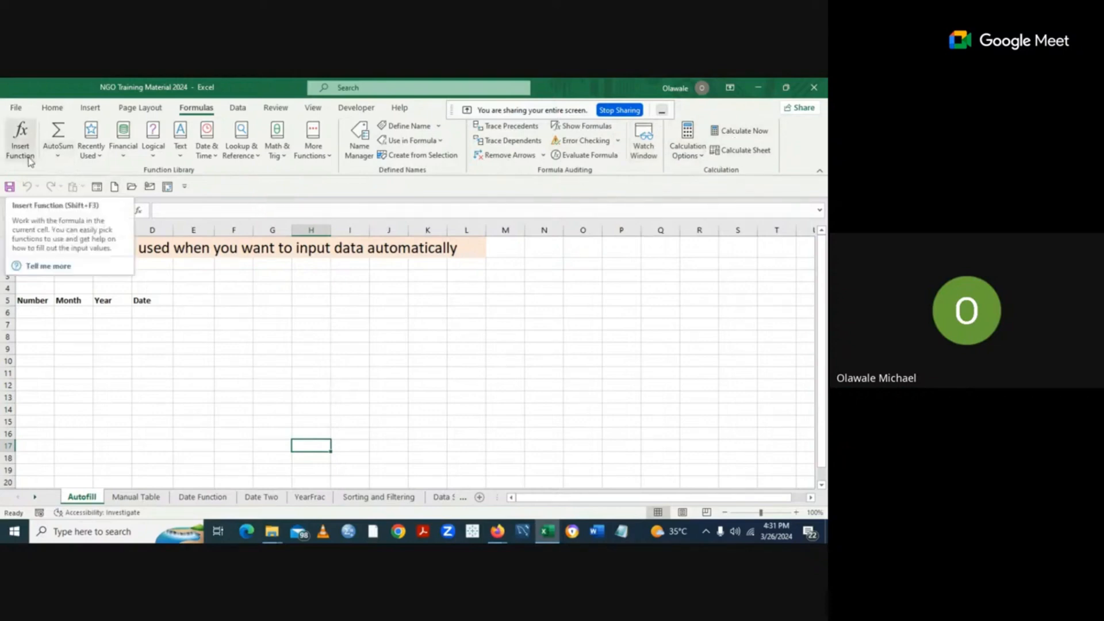
{"action": "left_click", "coordinate": [238, 108]}
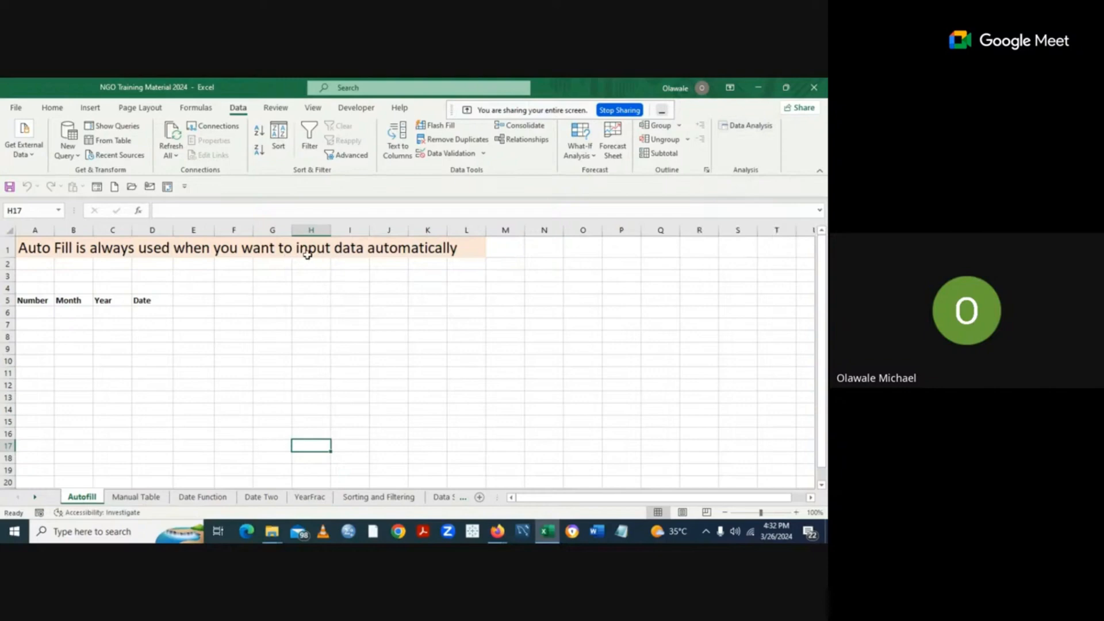
Look over the Review options, then bring up the View display settings.
{"action": "left_click", "coordinate": [276, 109]}
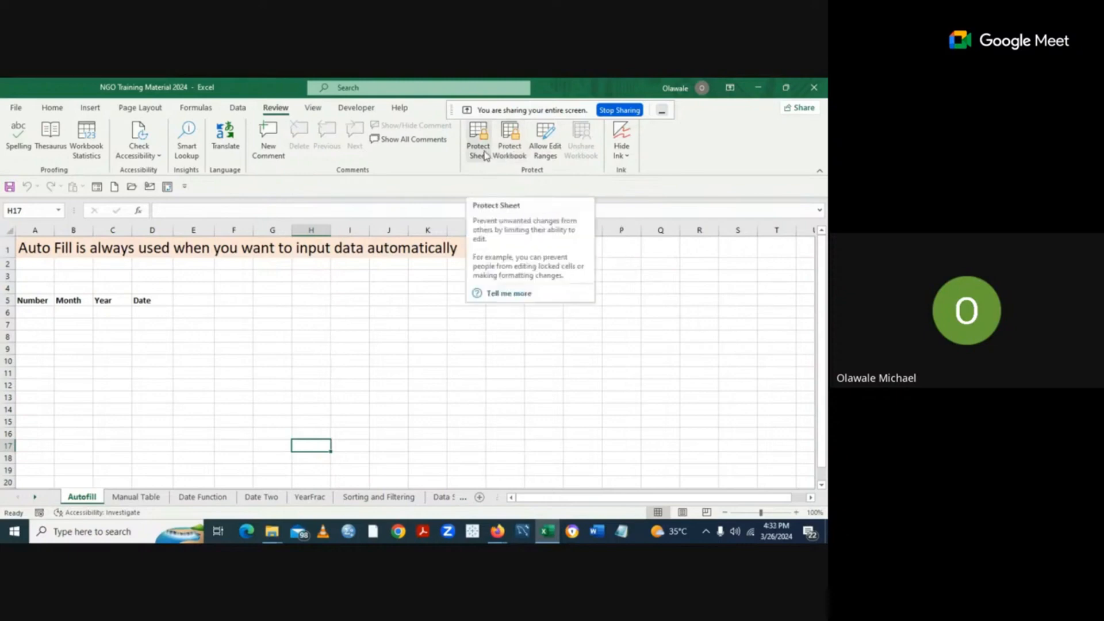
{"action": "left_click", "coordinate": [313, 108]}
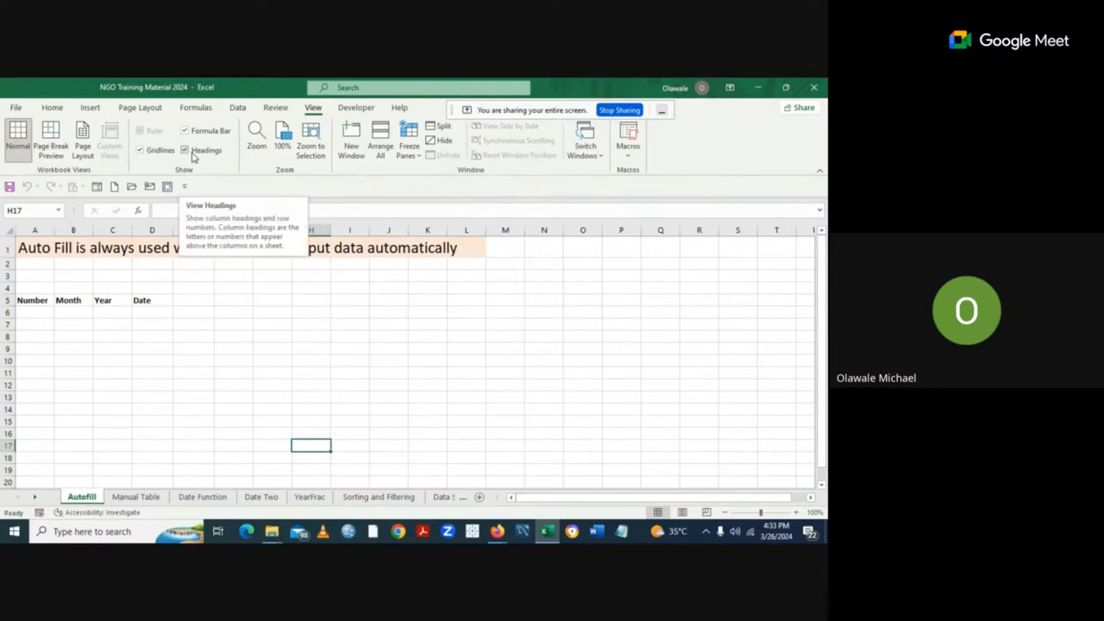
{"action": "left_click", "coordinate": [140, 150]}
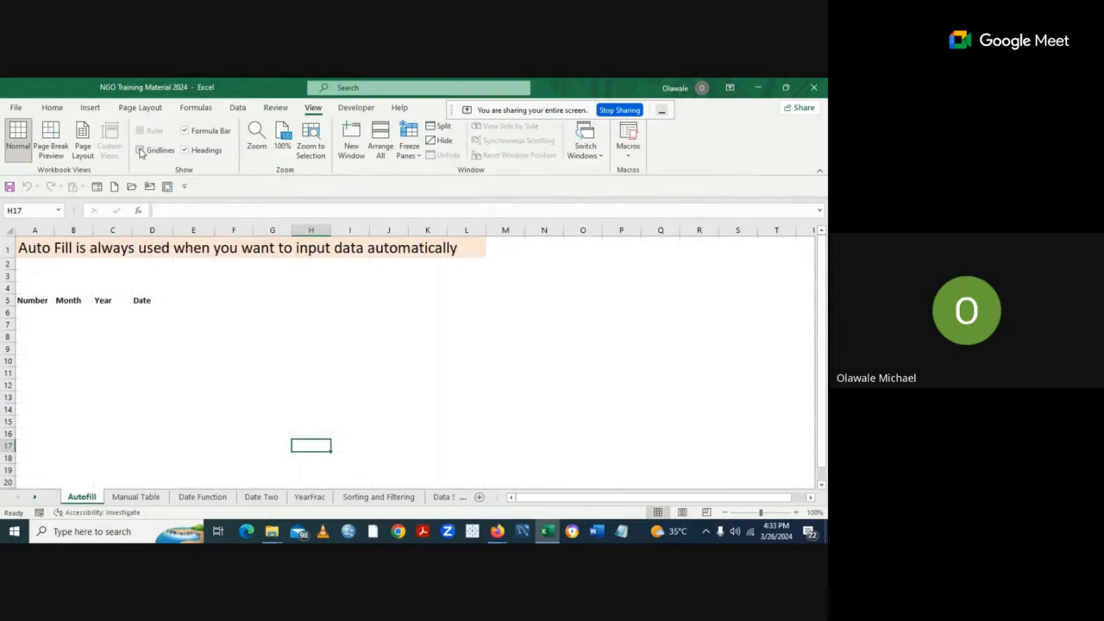
{"action": "left_click", "coordinate": [139, 151]}
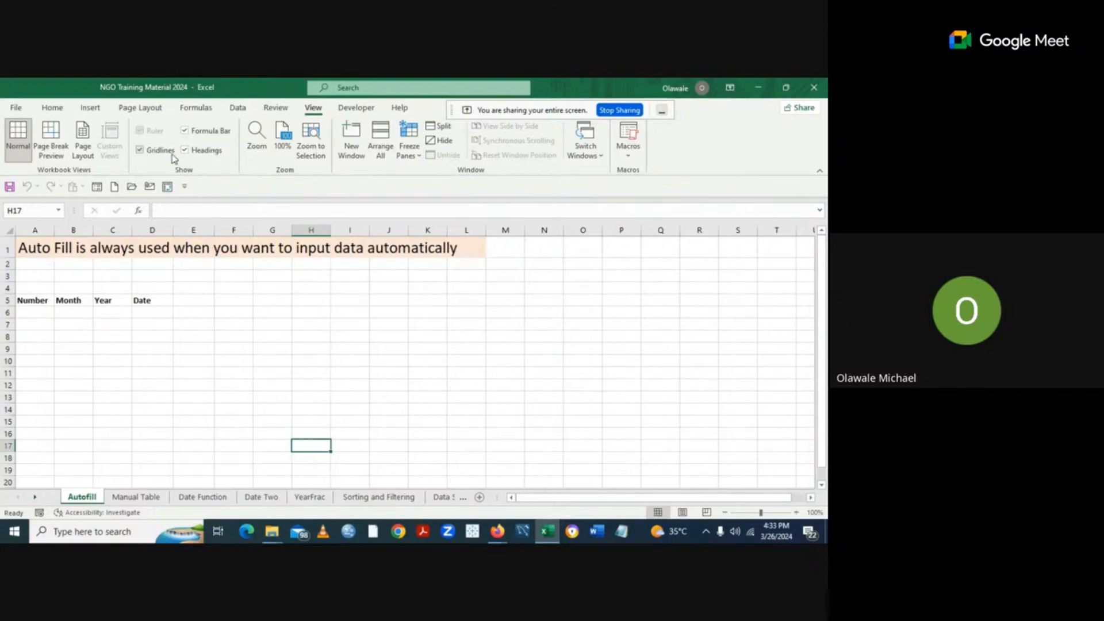
{"action": "left_click", "coordinate": [186, 131]}
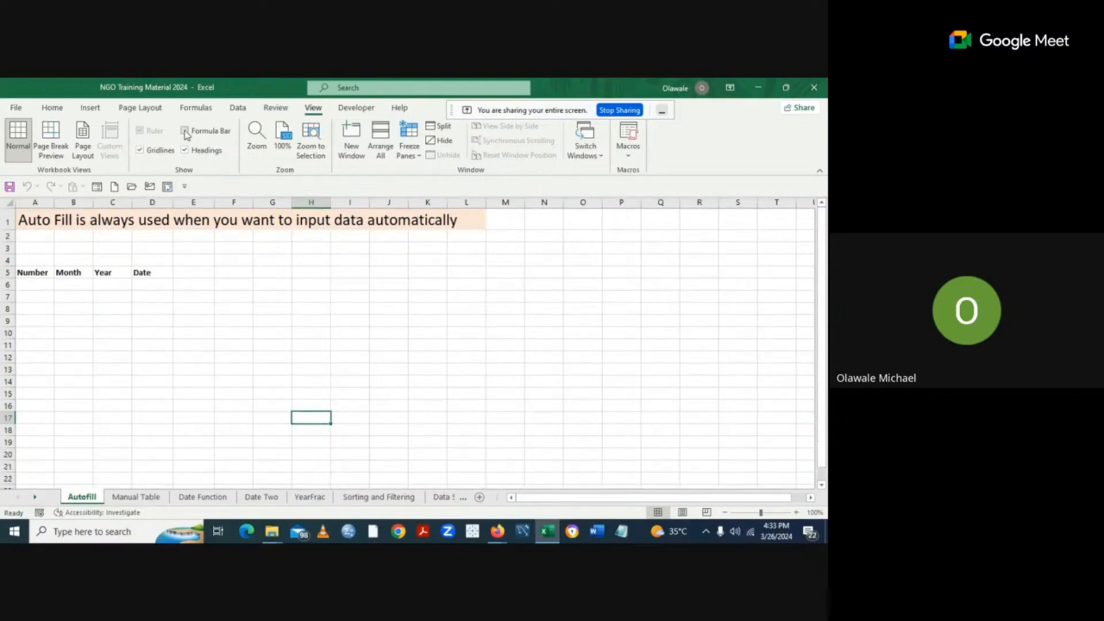
{"action": "left_click", "coordinate": [186, 132]}
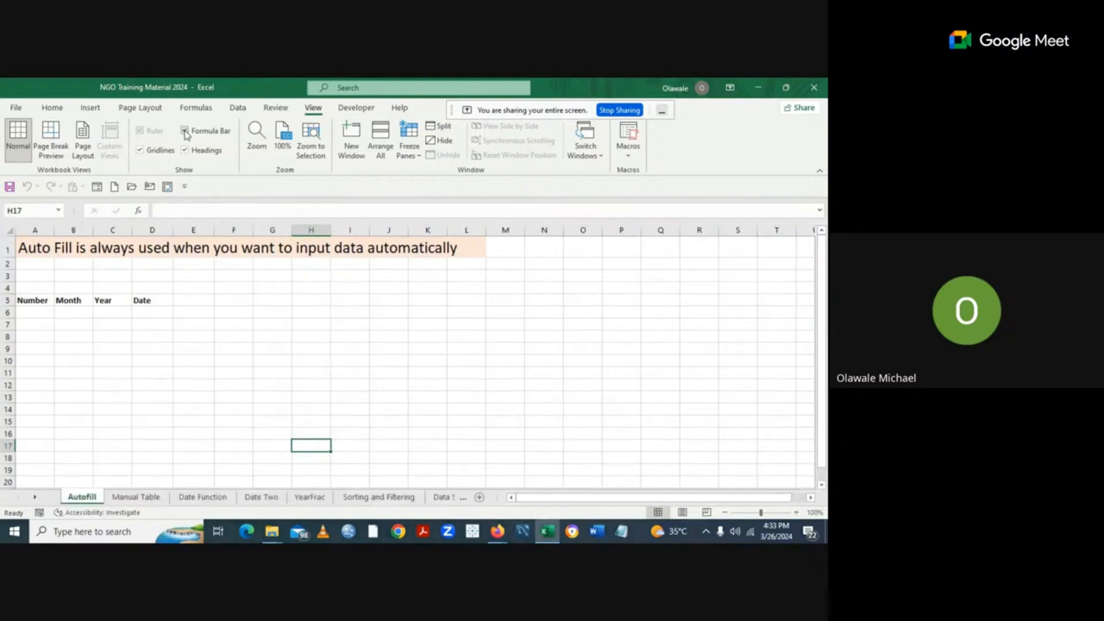
{"action": "left_click", "coordinate": [186, 132]}
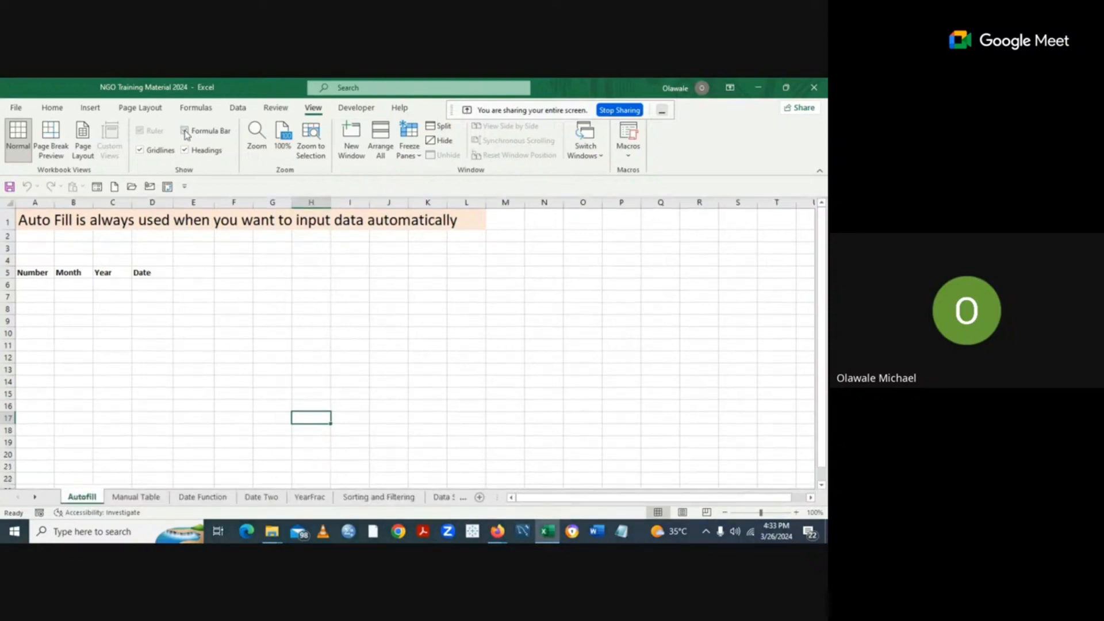
{"action": "left_click", "coordinate": [186, 133]}
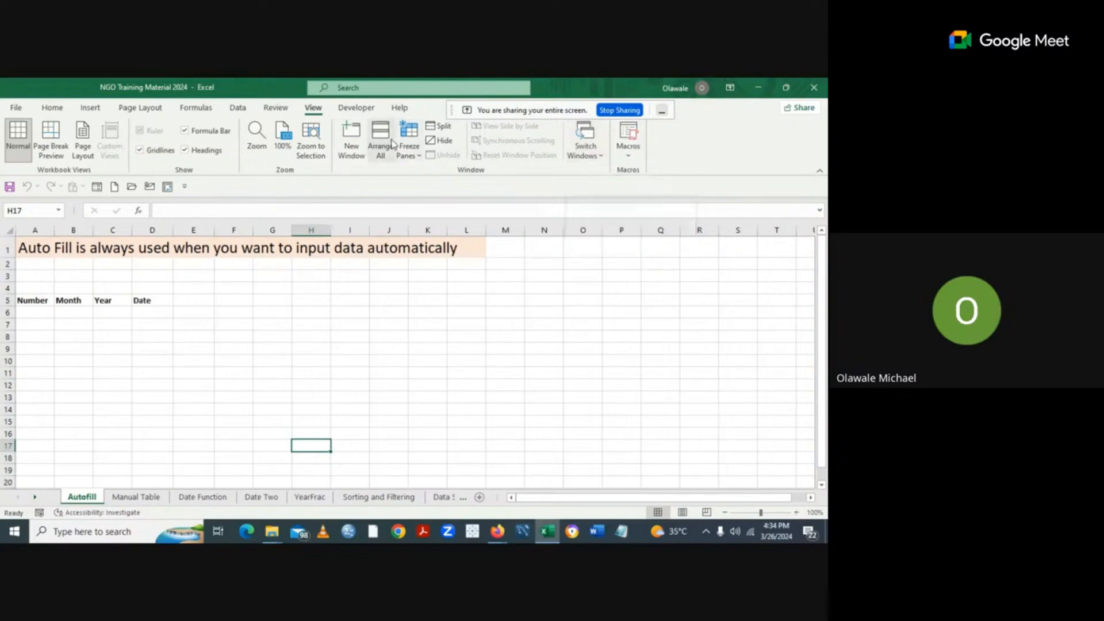
Look through the Developer and Help ribbon options, then return to Home.
{"action": "left_click", "coordinate": [357, 111]}
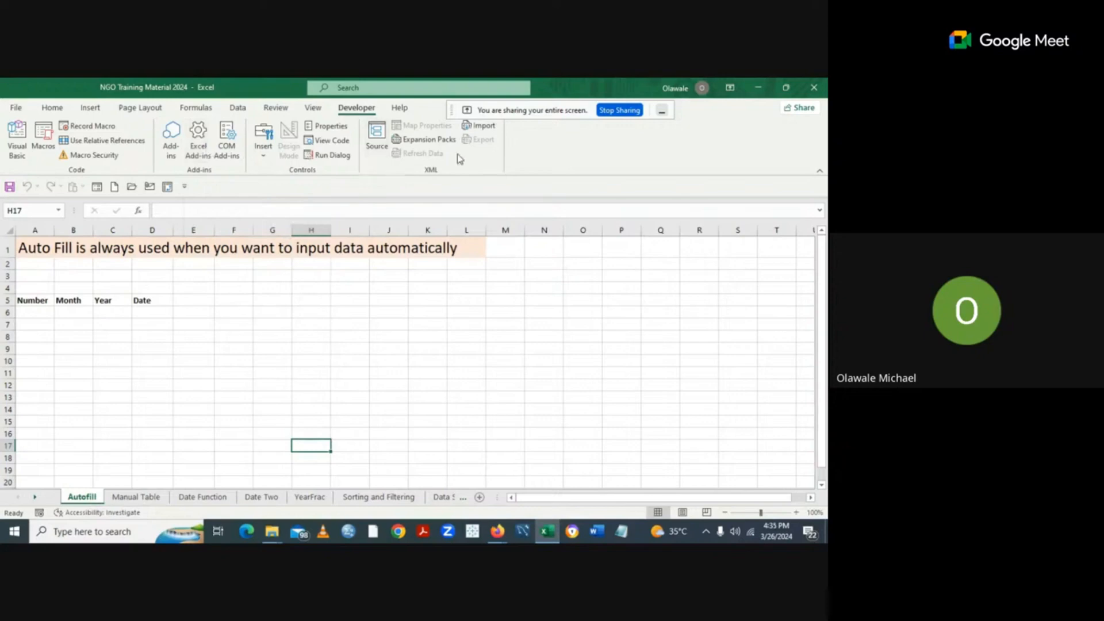
{"action": "left_click", "coordinate": [402, 109]}
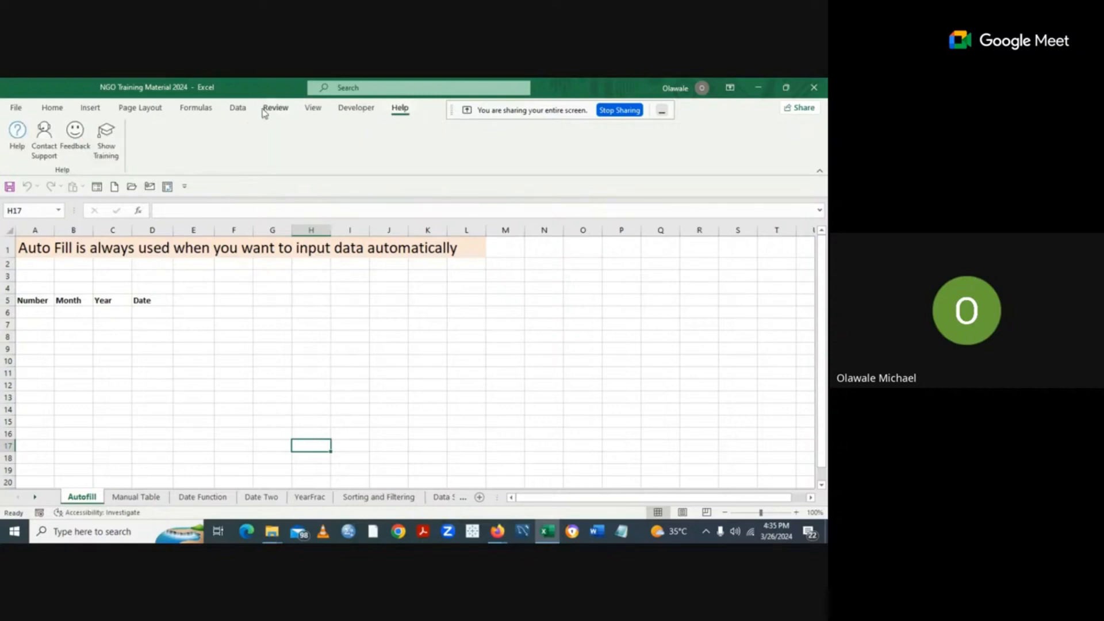
{"action": "left_click", "coordinate": [58, 110]}
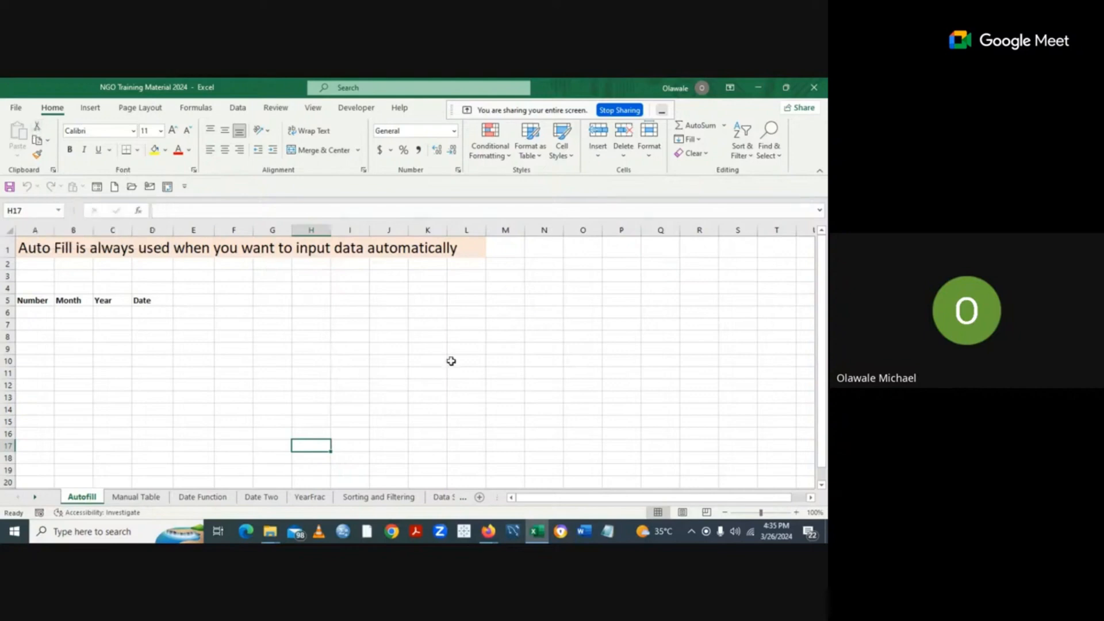
Enter the value 50 into cells I10, I11 and I12 of the Autofill sheet.
{"action": "left_click", "coordinate": [349, 358]}
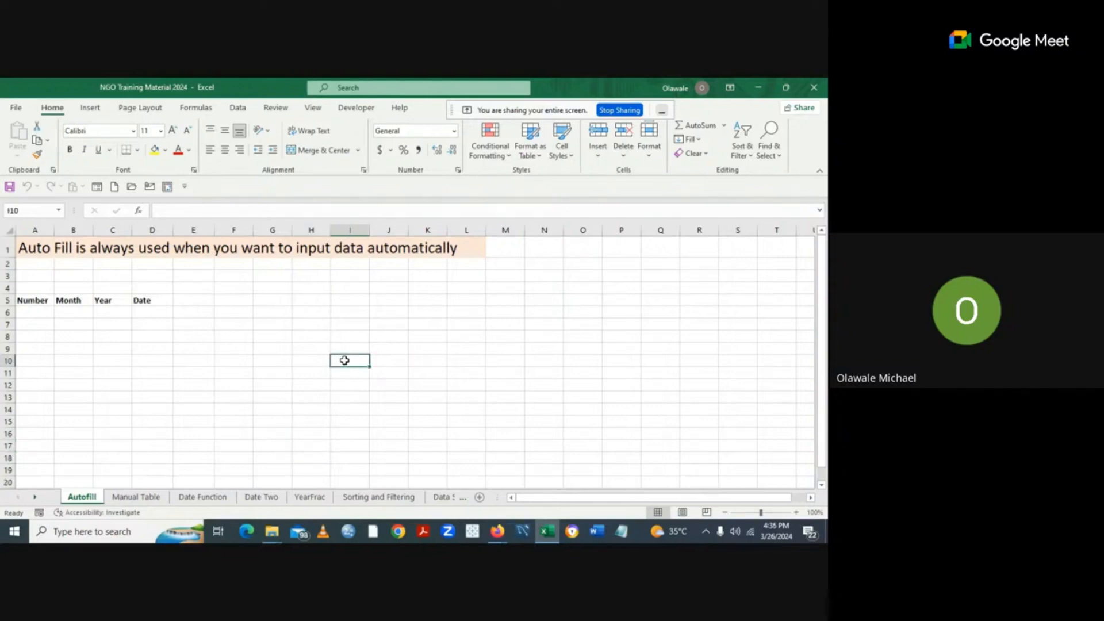
{"action": "type", "text": "5o"}
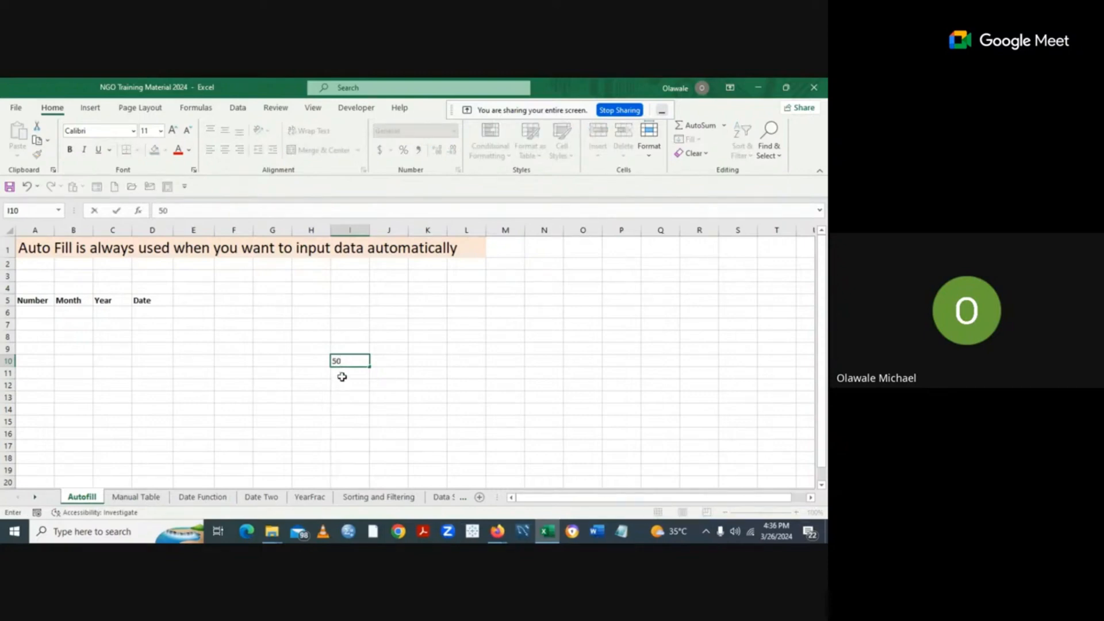
{"action": "left_click", "coordinate": [342, 376]}
{"action": "type", "text": "50"}
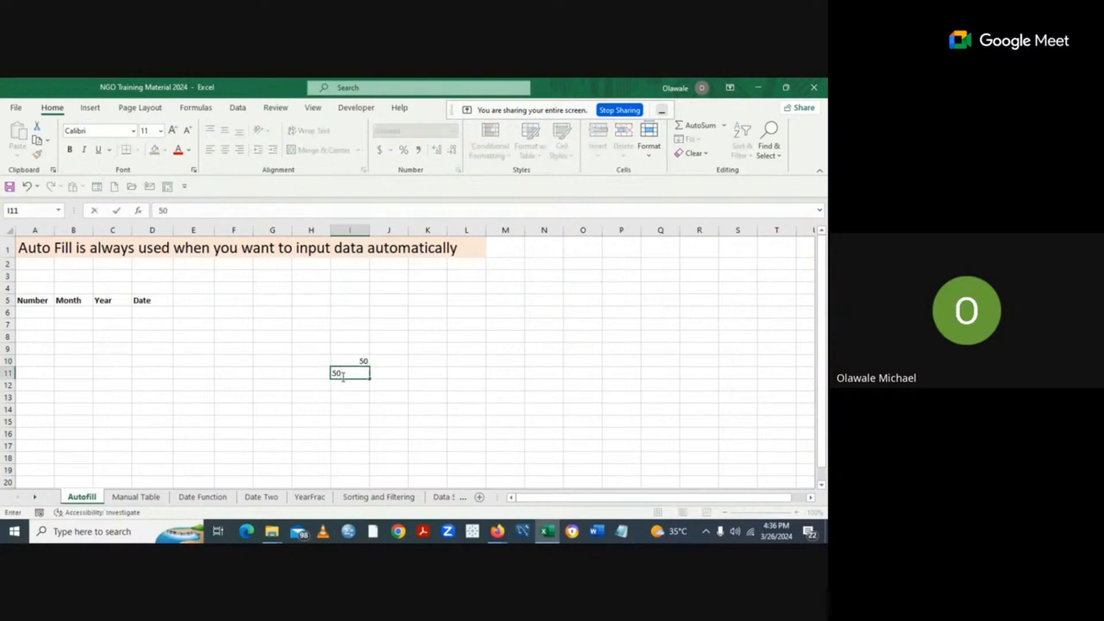
{"action": "left_click", "coordinate": [343, 386]}
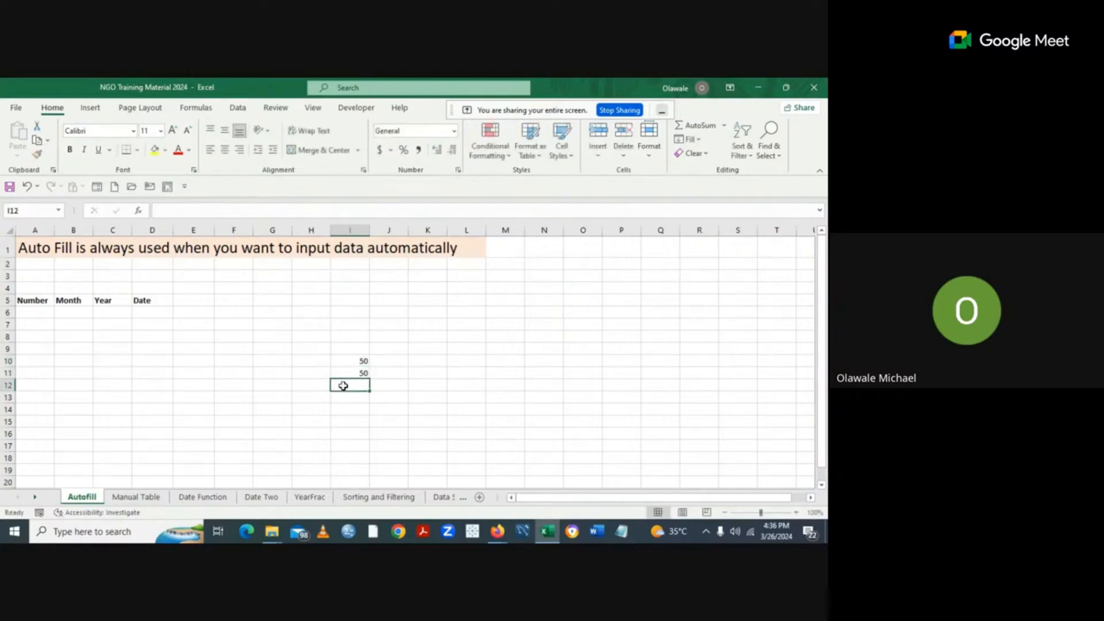
{"action": "type", "text": "50"}
{"action": "left_click", "coordinate": [480, 371]}
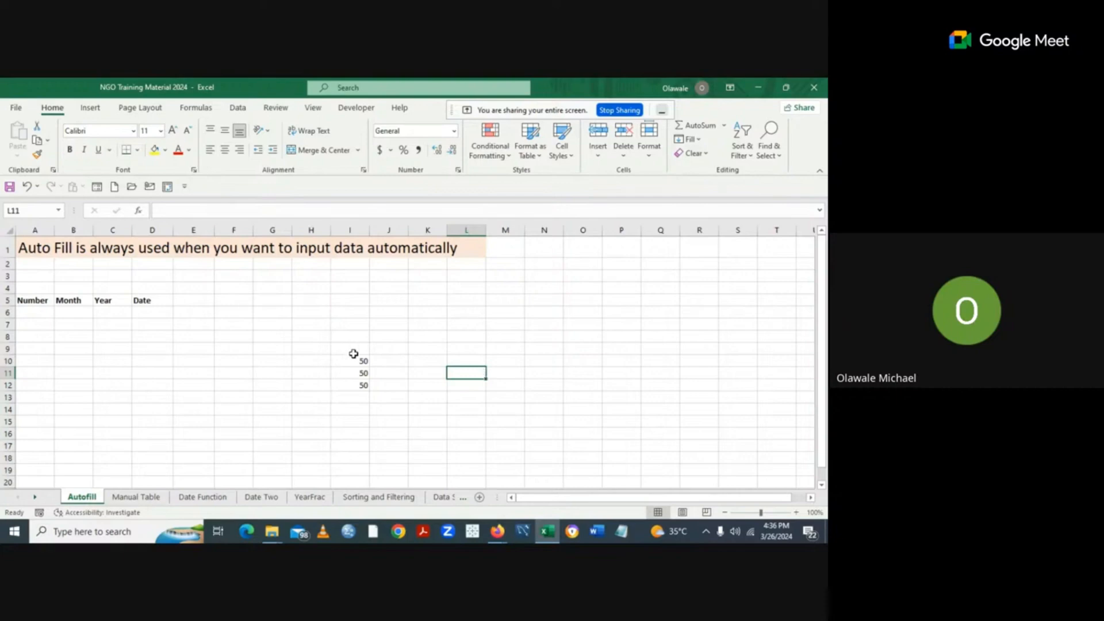
Cut the range I9:I12 holding the three 50s.
{"action": "left_click_drag", "start_coordinate": [354, 353], "coordinate": [355, 387]}
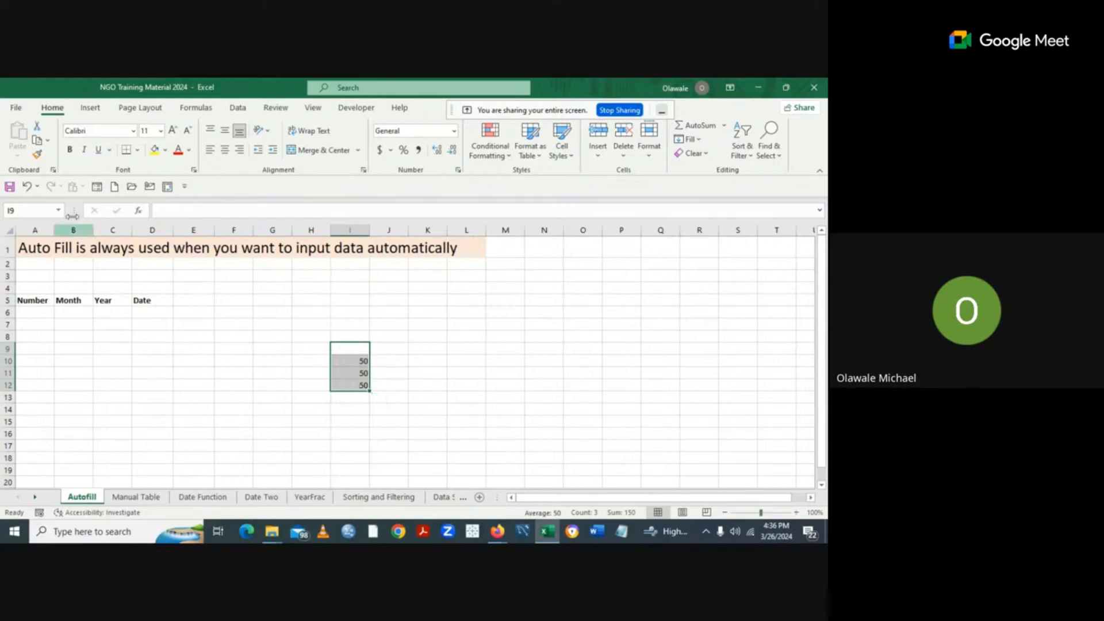
{"action": "left_click", "coordinate": [38, 128]}
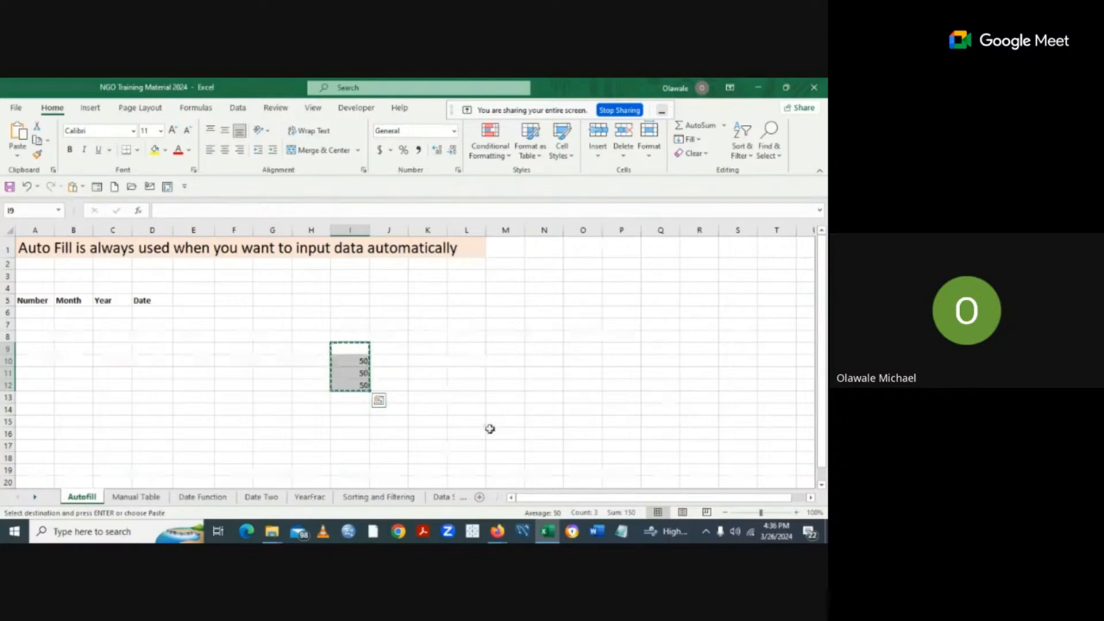
Paste the three cut 50s into cells A2:A4 on Sheet3.
{"action": "left_click", "coordinate": [480, 498]}
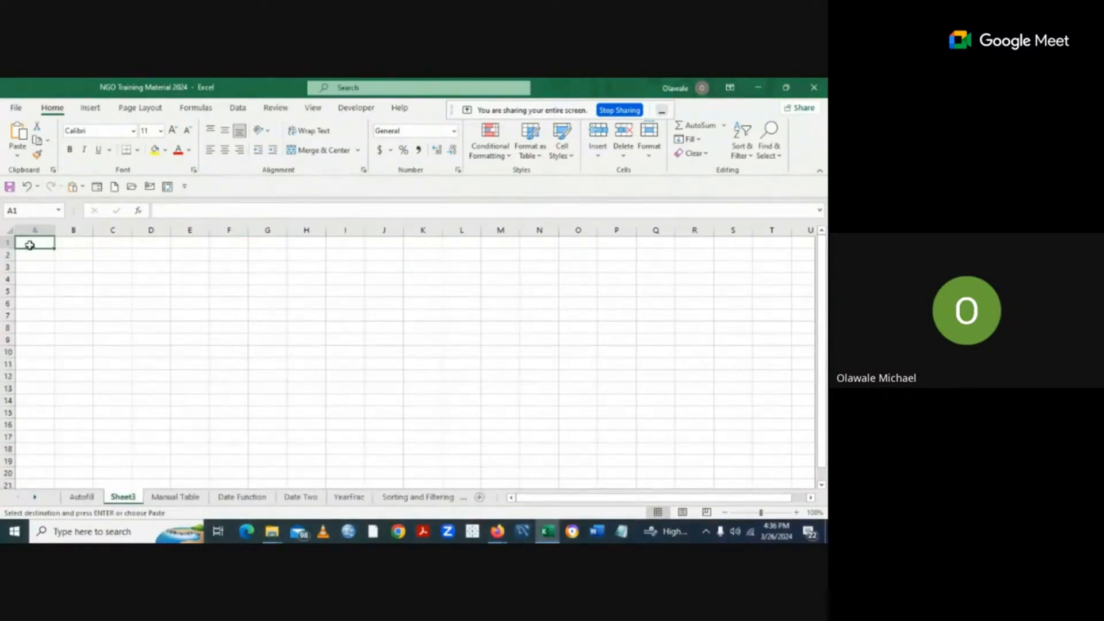
{"action": "key", "text": "Return"}
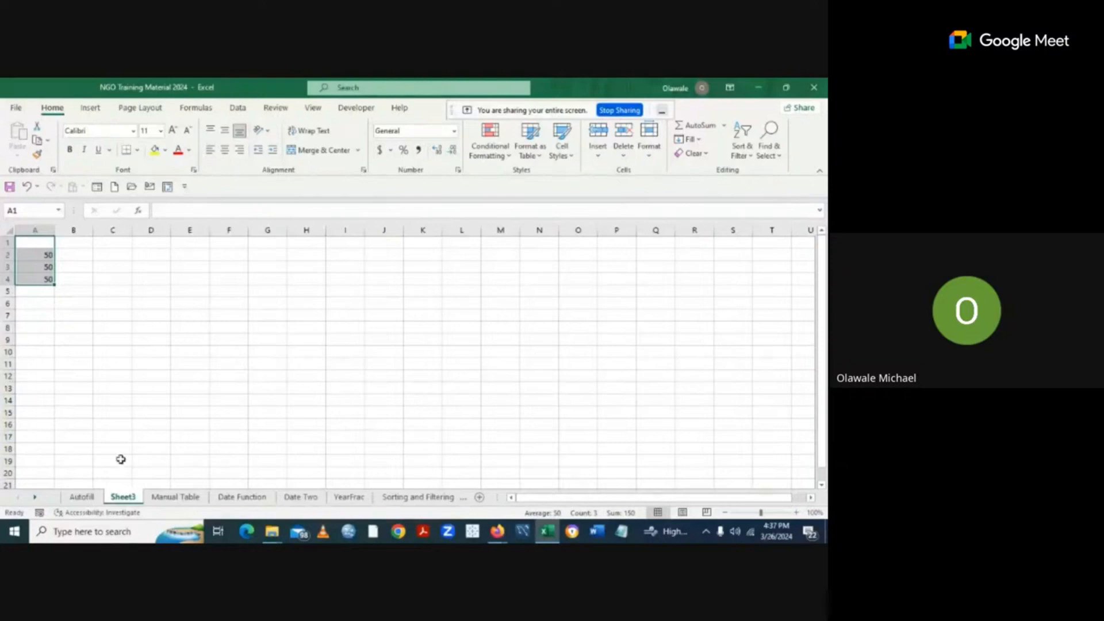
Clear the leftover selection on Autofill, verify Sheet3's 50s, and return to Autofill.
{"action": "left_click", "coordinate": [79, 498]}
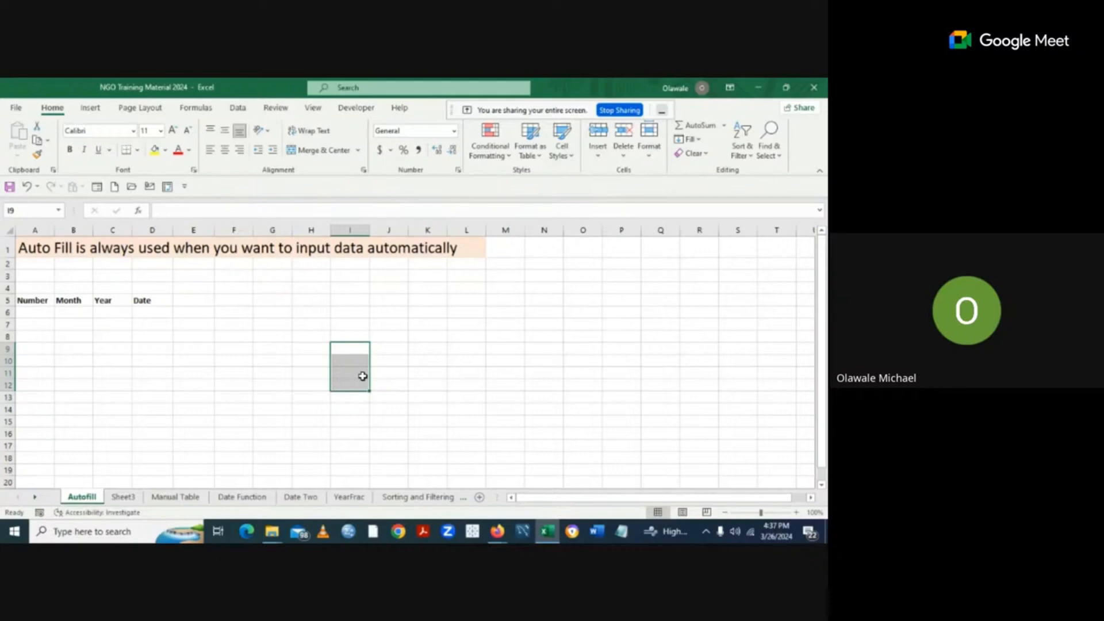
{"action": "left_click", "coordinate": [444, 376]}
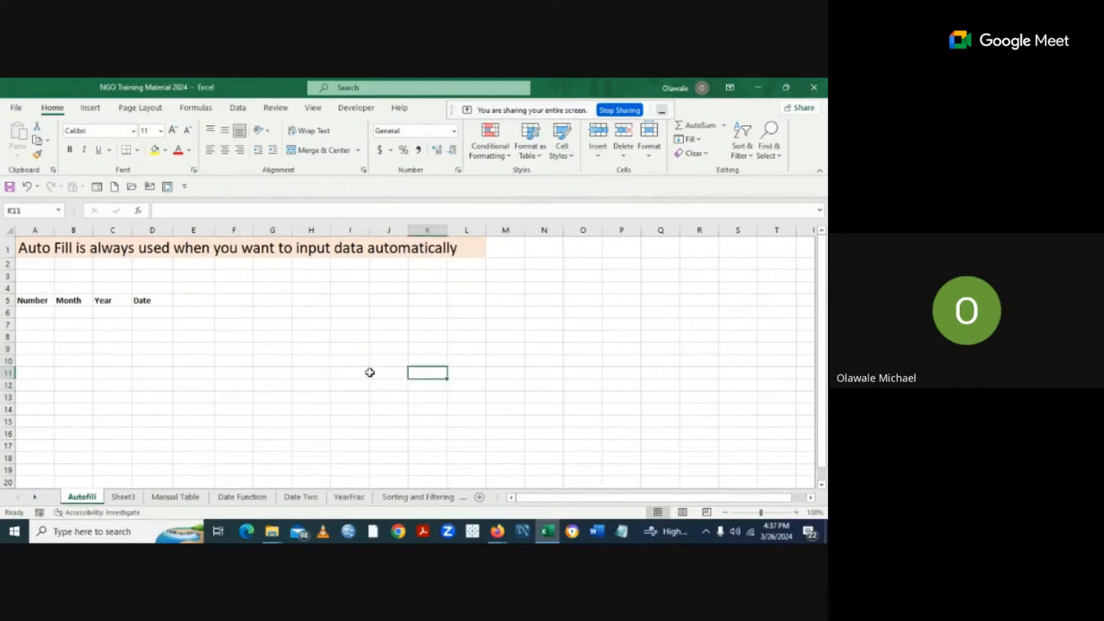
{"action": "left_click", "coordinate": [130, 500]}
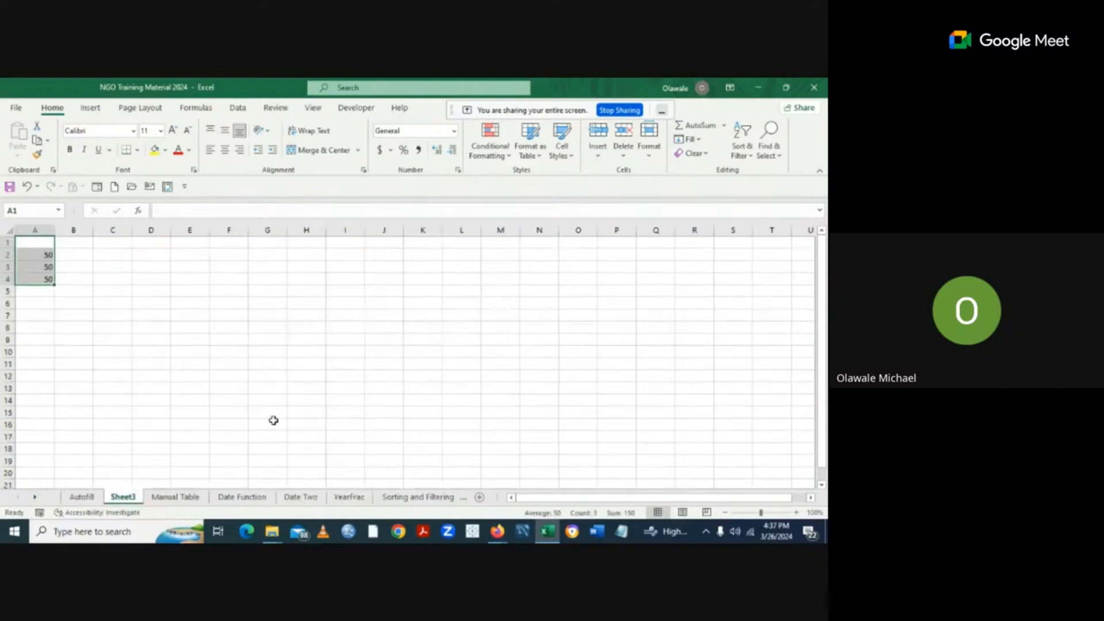
{"action": "left_click", "coordinate": [81, 498]}
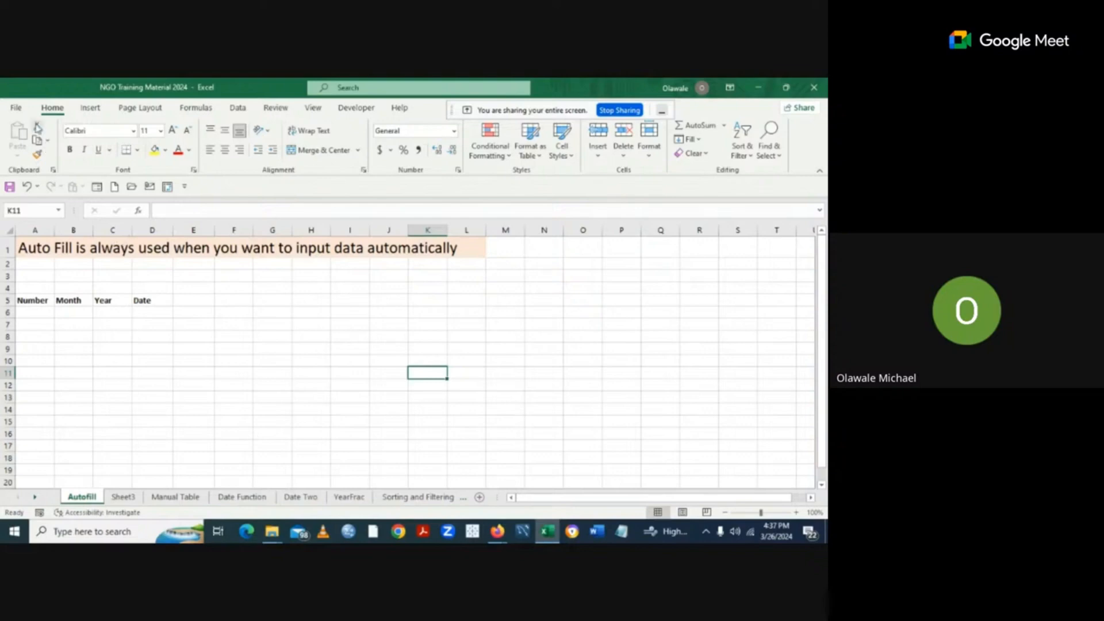
Enter 50 in J10, J11 and J12, then copy the range J10:J12.
{"action": "left_click", "coordinate": [382, 362]}
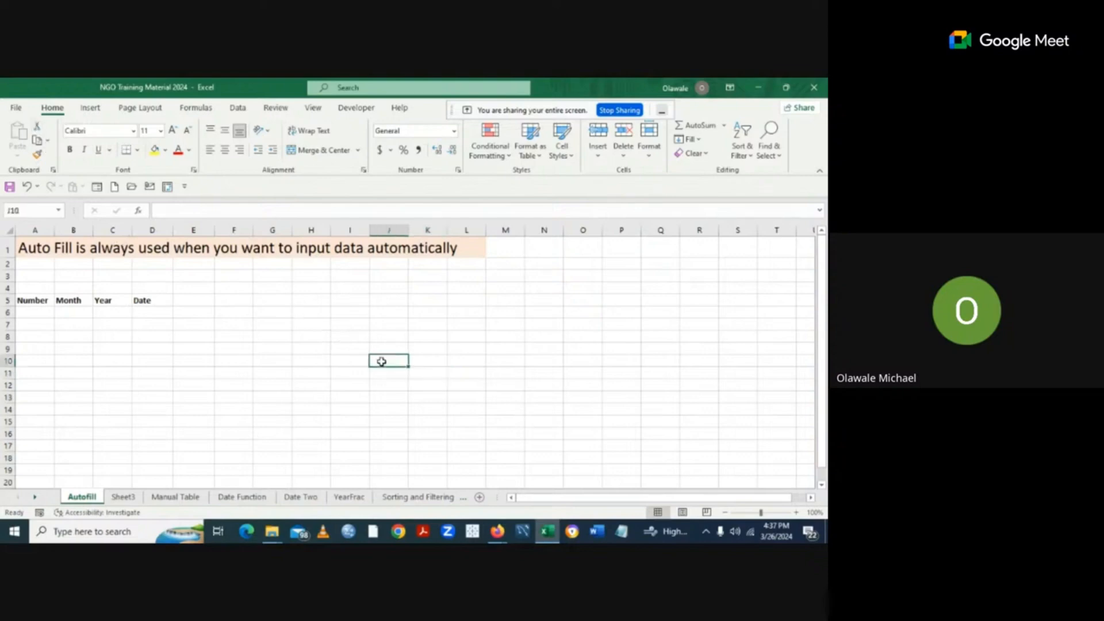
{"action": "type", "text": "5"}
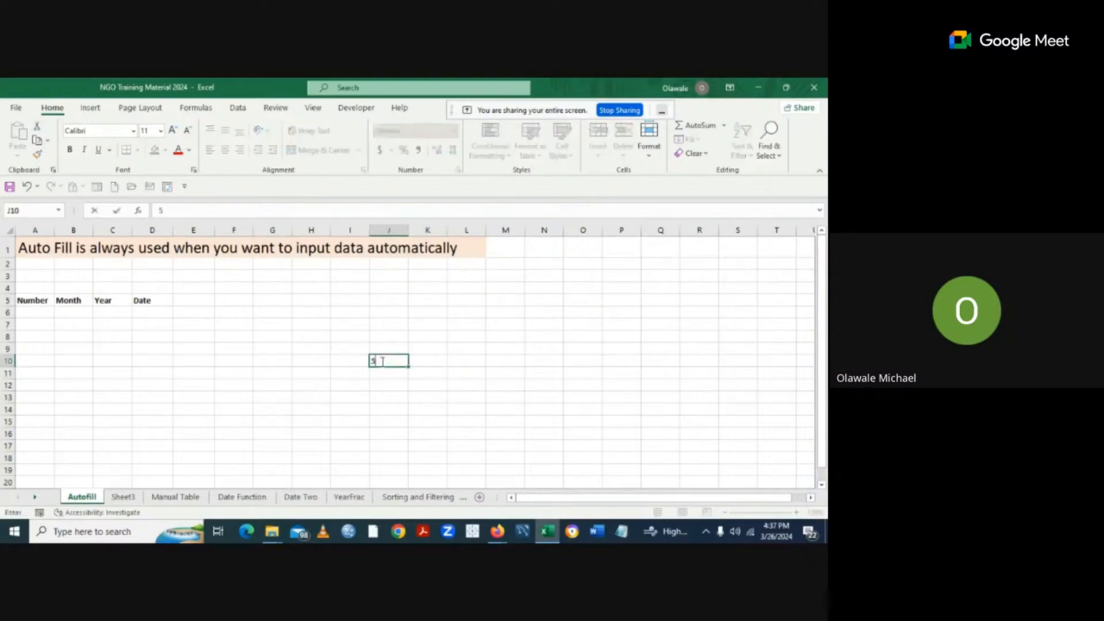
{"action": "type", "text": "0"}
{"action": "left_click", "coordinate": [380, 373]}
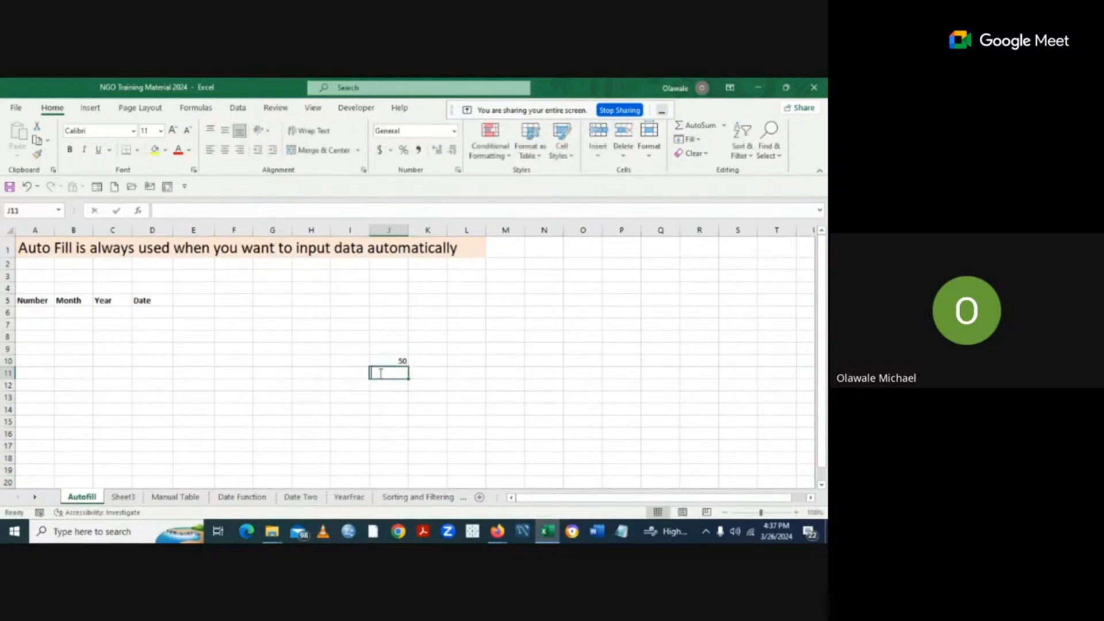
{"action": "type", "text": "50"}
{"action": "left_click", "coordinate": [380, 386]}
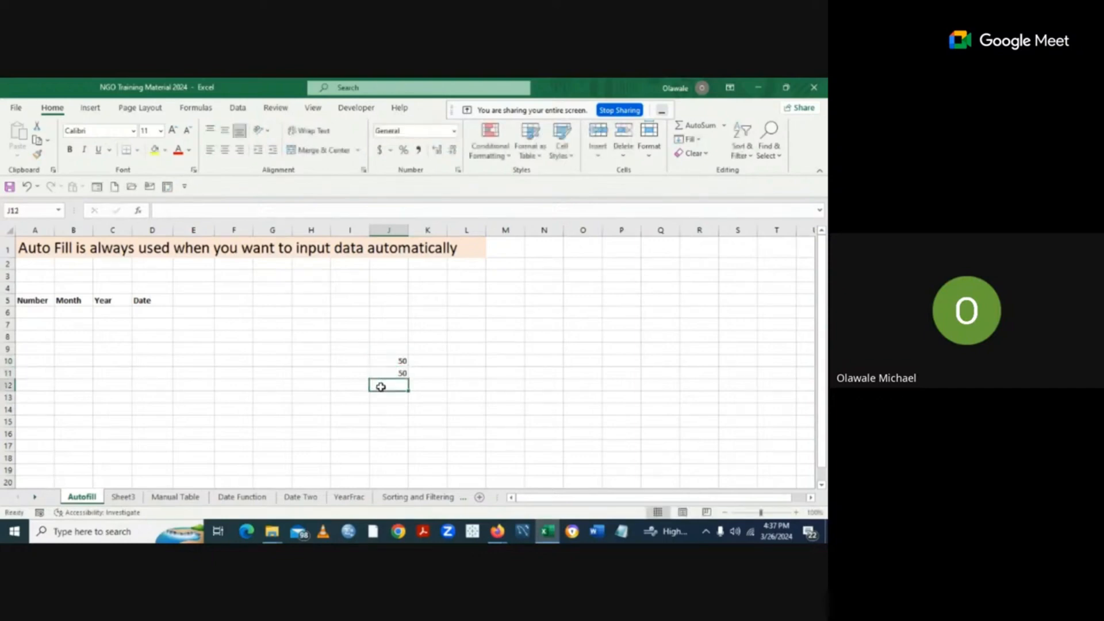
{"action": "type", "text": "50"}
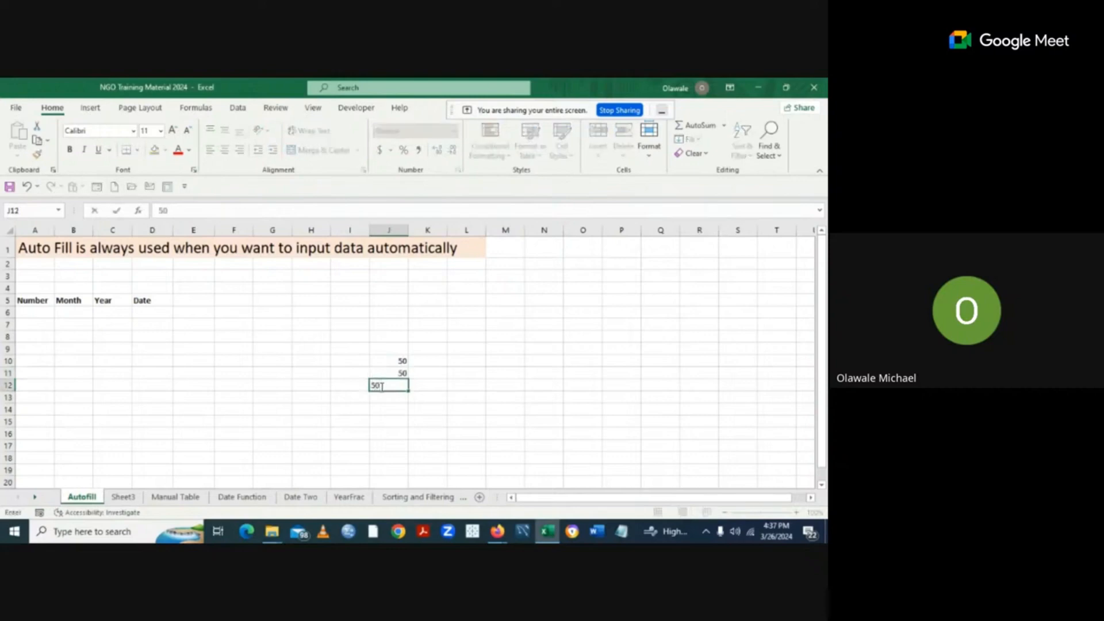
{"action": "left_click", "coordinate": [489, 386]}
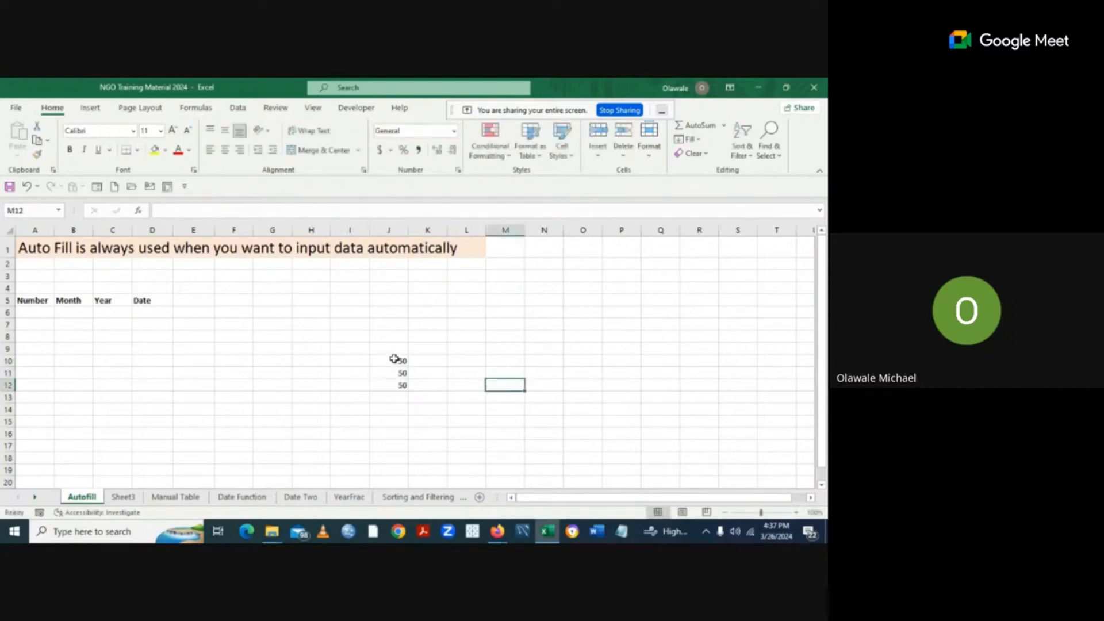
{"action": "left_click_drag", "start_coordinate": [394, 359], "coordinate": [394, 385]}
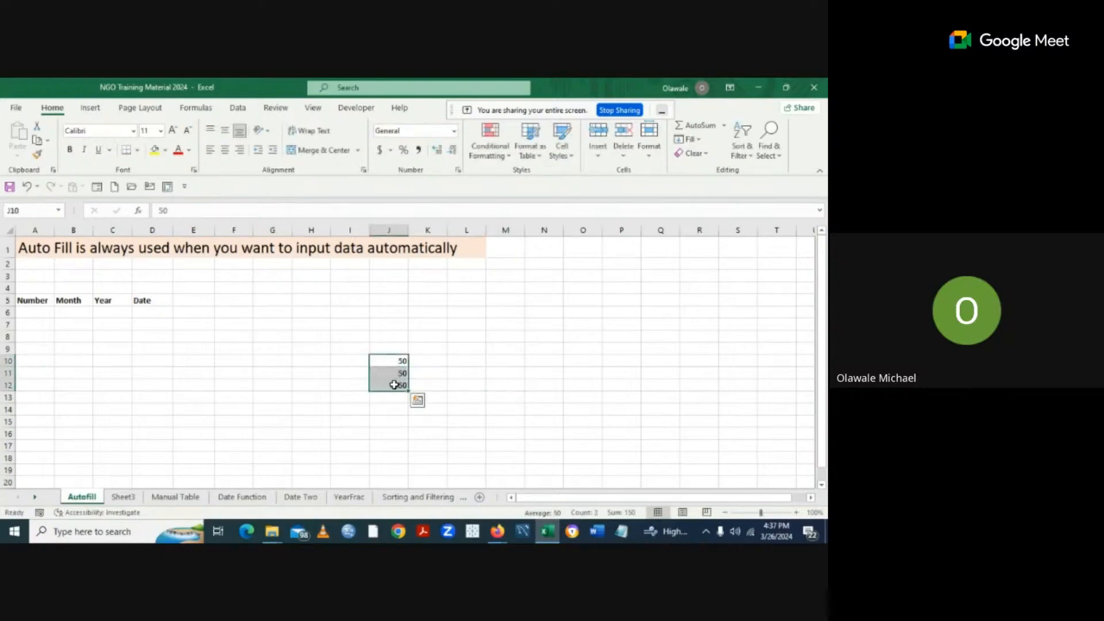
{"action": "key", "text": "ctrl+c"}
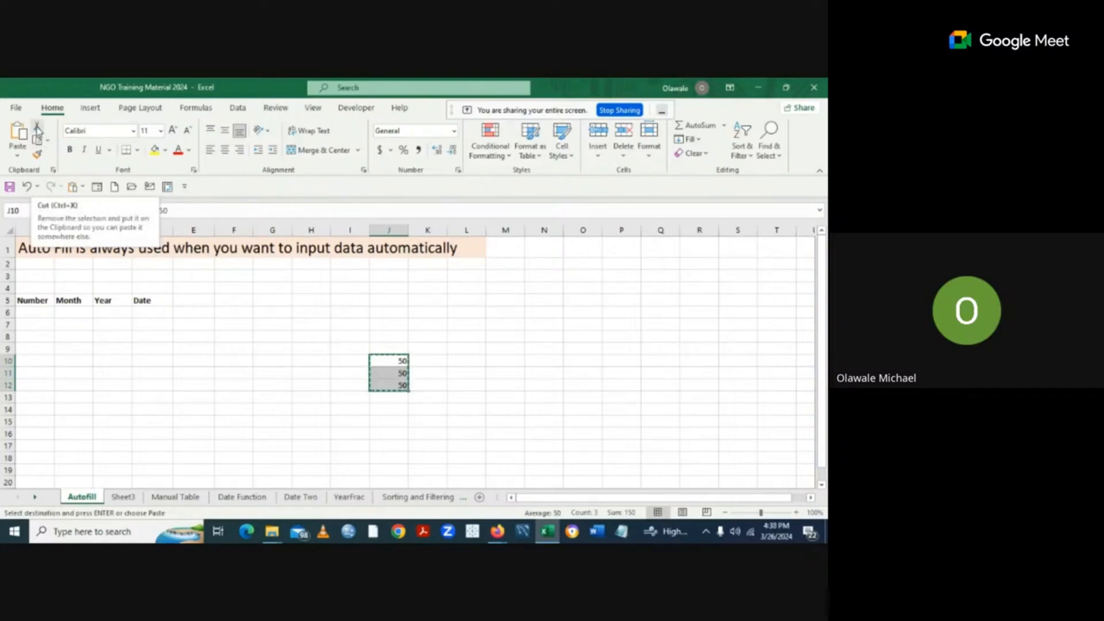
Paste the three 50s into A1:A3 of a new Sheet4, then return to Autofill and end copy mode.
{"action": "left_click", "coordinate": [37, 130]}
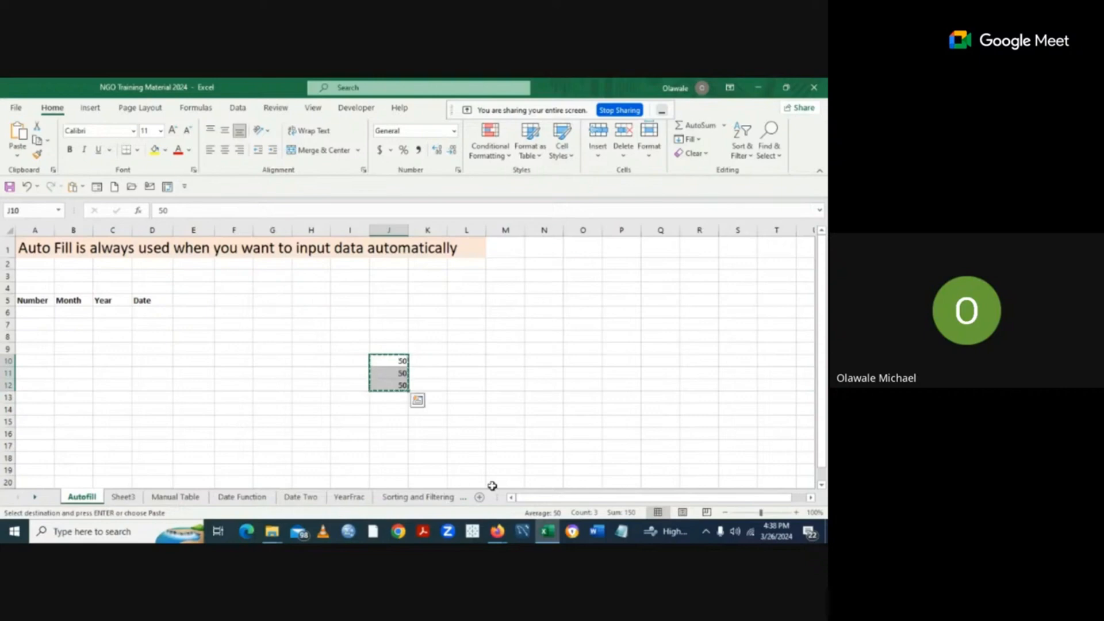
{"action": "left_click", "coordinate": [479, 498]}
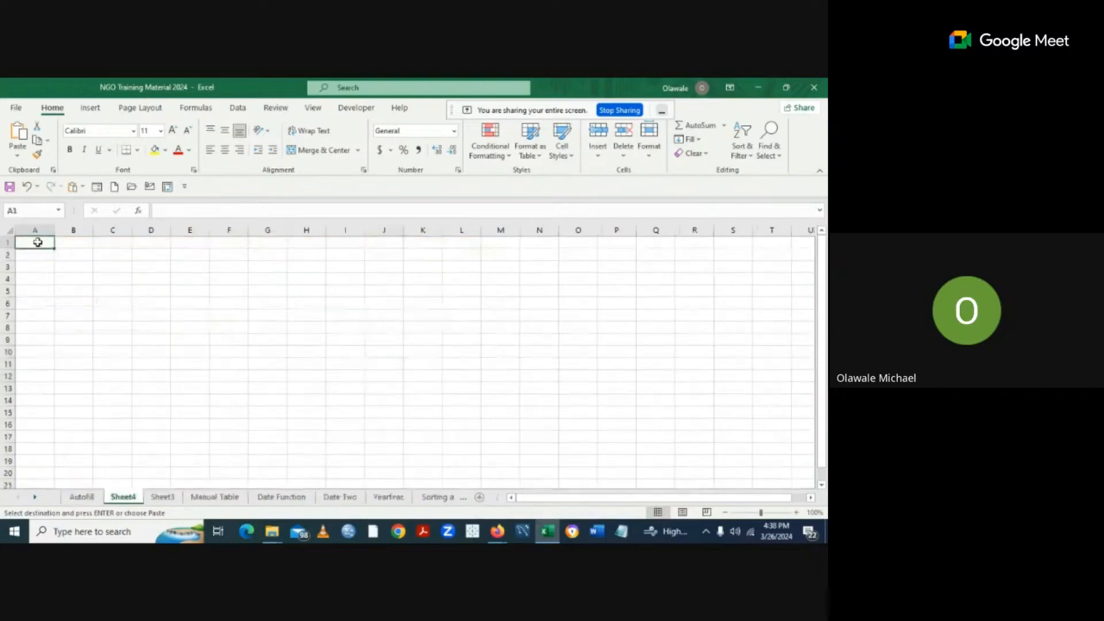
{"action": "key", "text": "ctrl+v"}
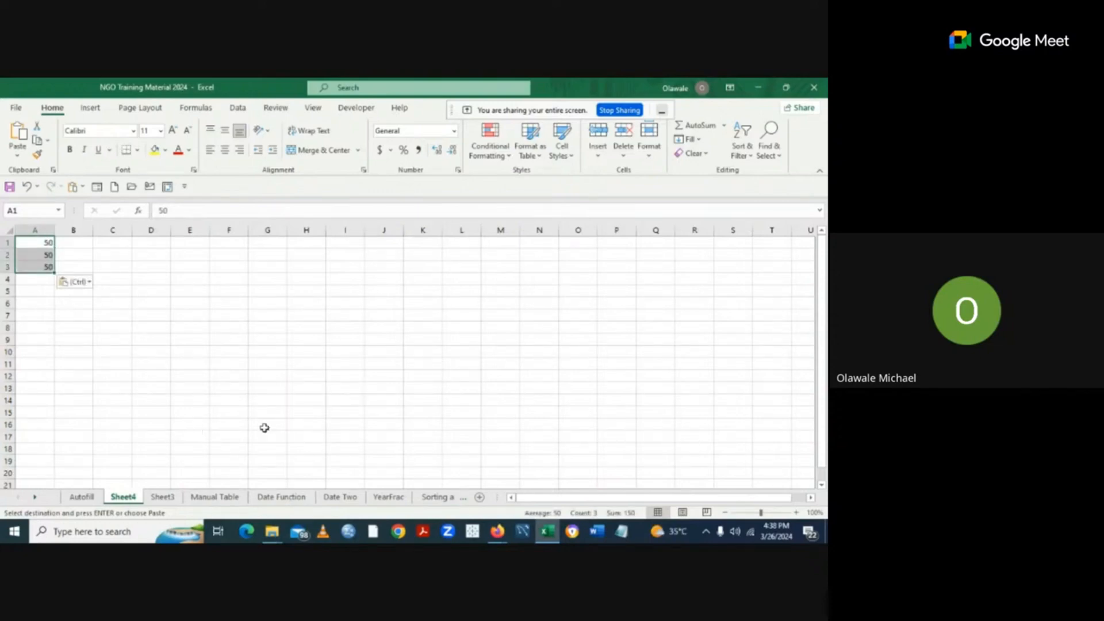
{"action": "left_click", "coordinate": [86, 497]}
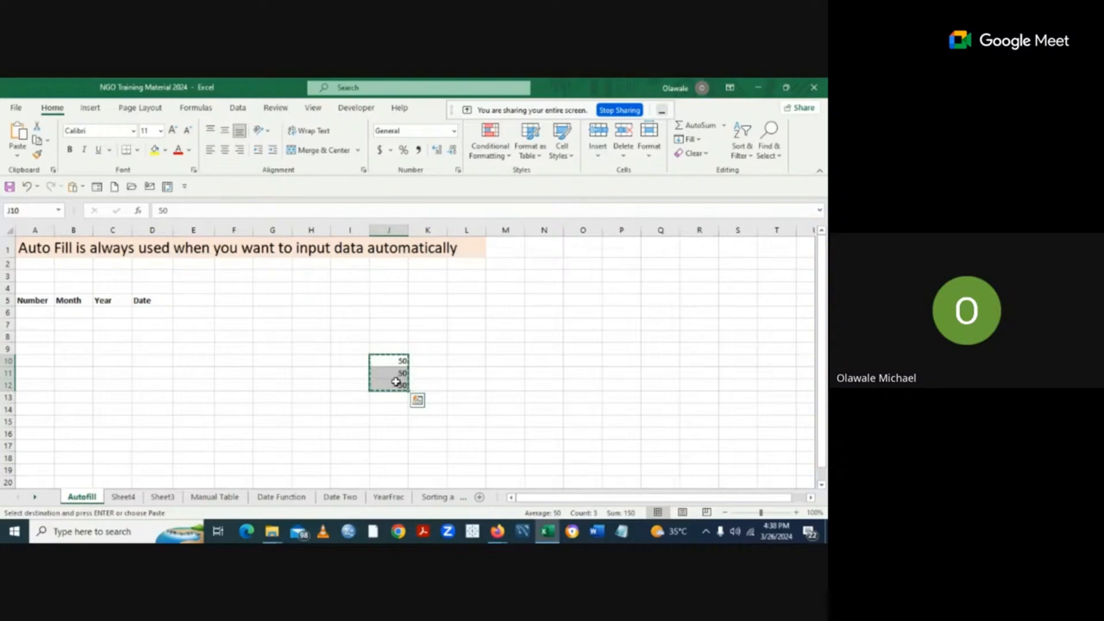
{"action": "key", "text": "Escape"}
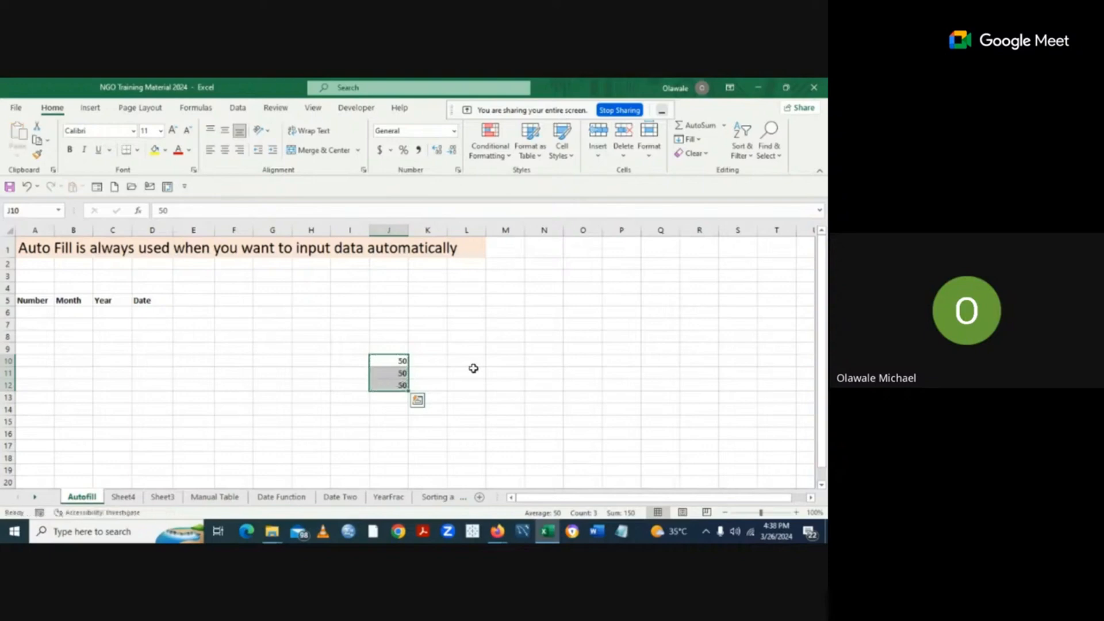
Clear the three 50 values from J10:J12 on the Autofill sheet, leaving them empty.
{"action": "left_click", "coordinate": [442, 396]}
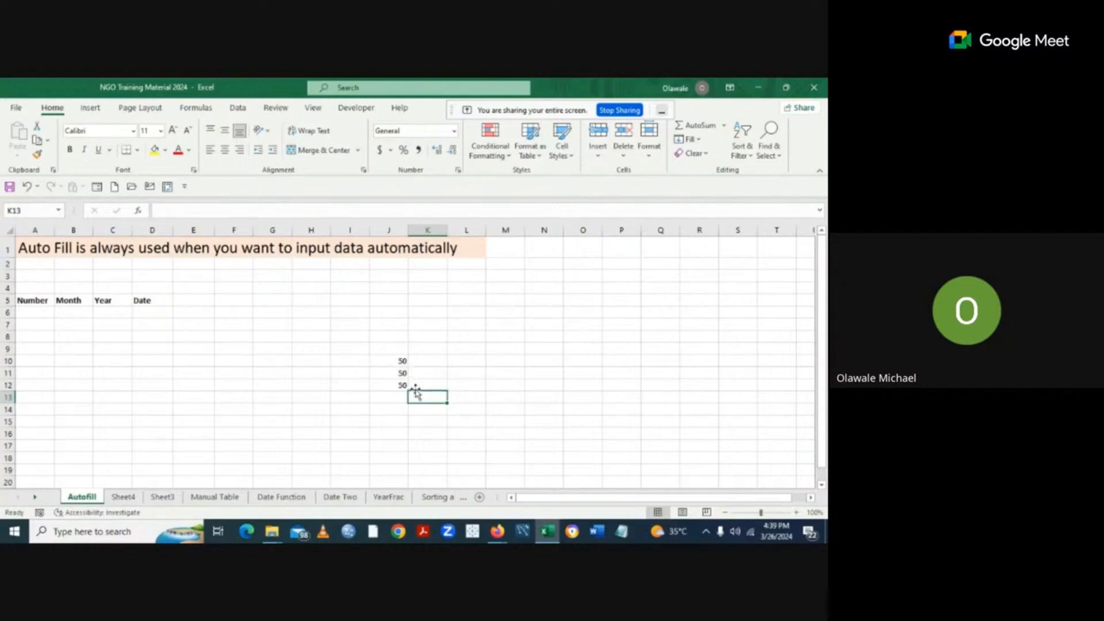
{"action": "left_click", "coordinate": [402, 362]}
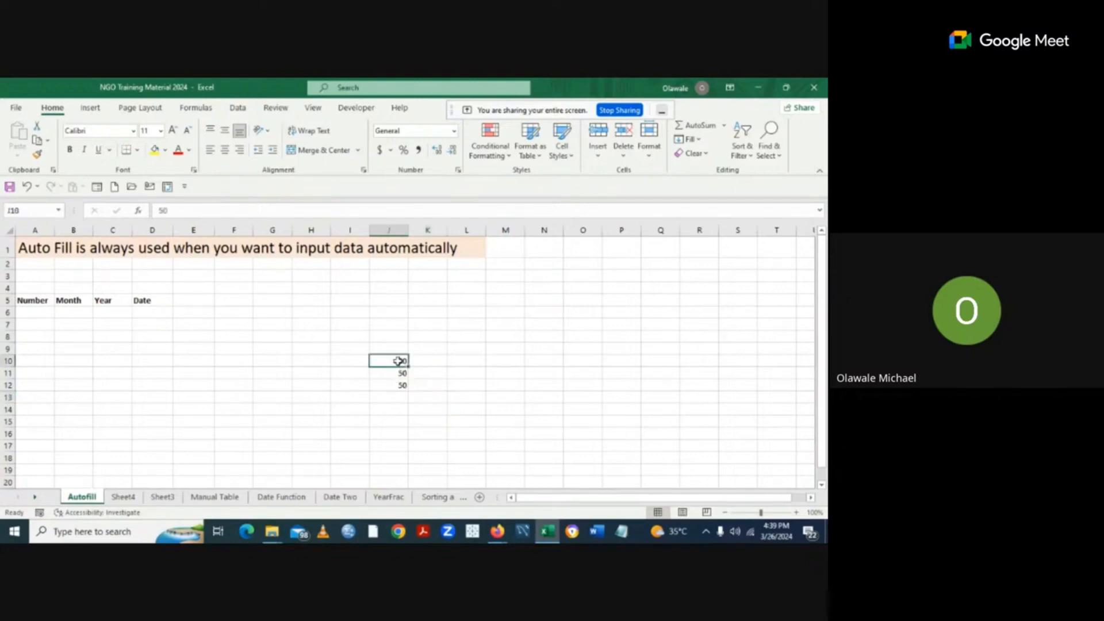
{"action": "left_click_drag", "start_coordinate": [399, 362], "coordinate": [402, 385]}
{"action": "key", "text": "Delete"}
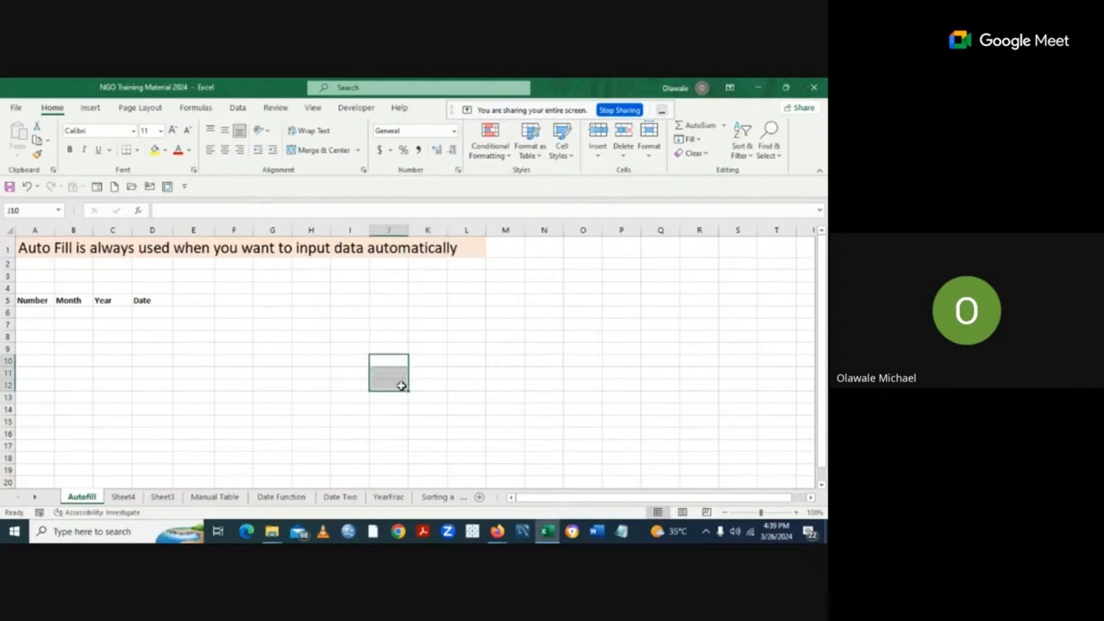
{"action": "left_click", "coordinate": [577, 387]}
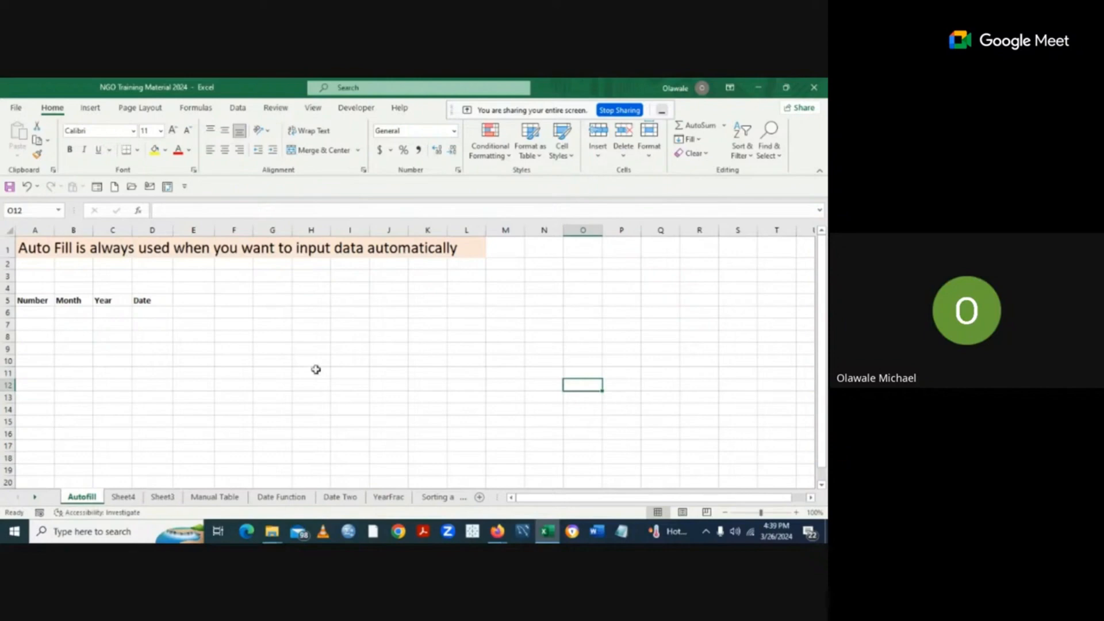
{"action": "left_click", "coordinate": [237, 108]}
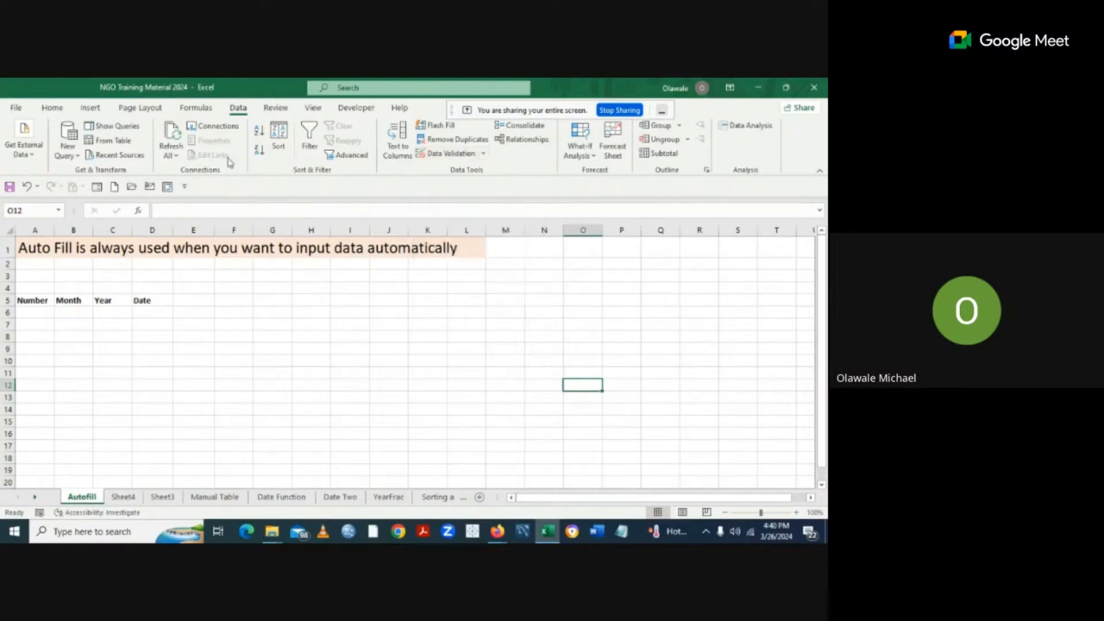
{"action": "left_click", "coordinate": [53, 108]}
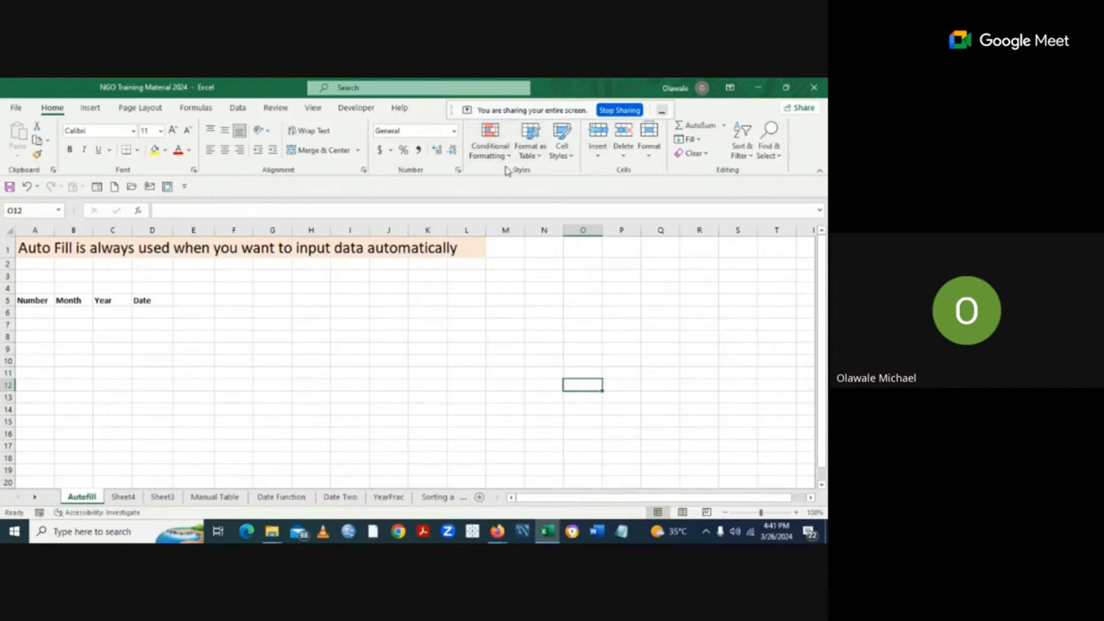
Hide the Developer tab by unticking it in Customize the Ribbon.
{"action": "right_click", "coordinate": [508, 170]}
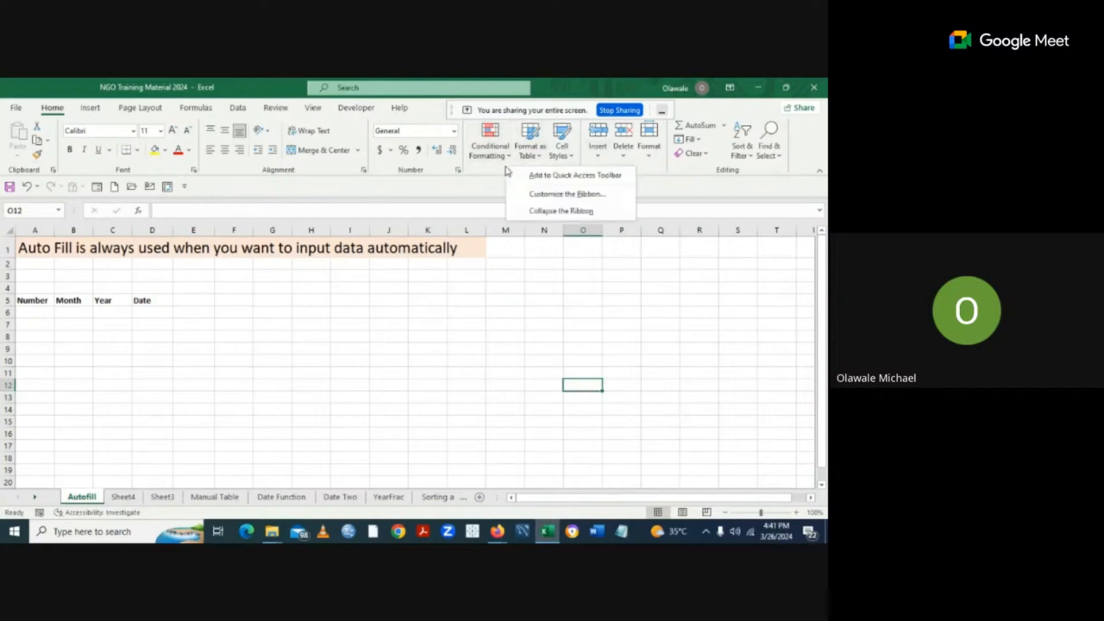
{"action": "left_click", "coordinate": [541, 195]}
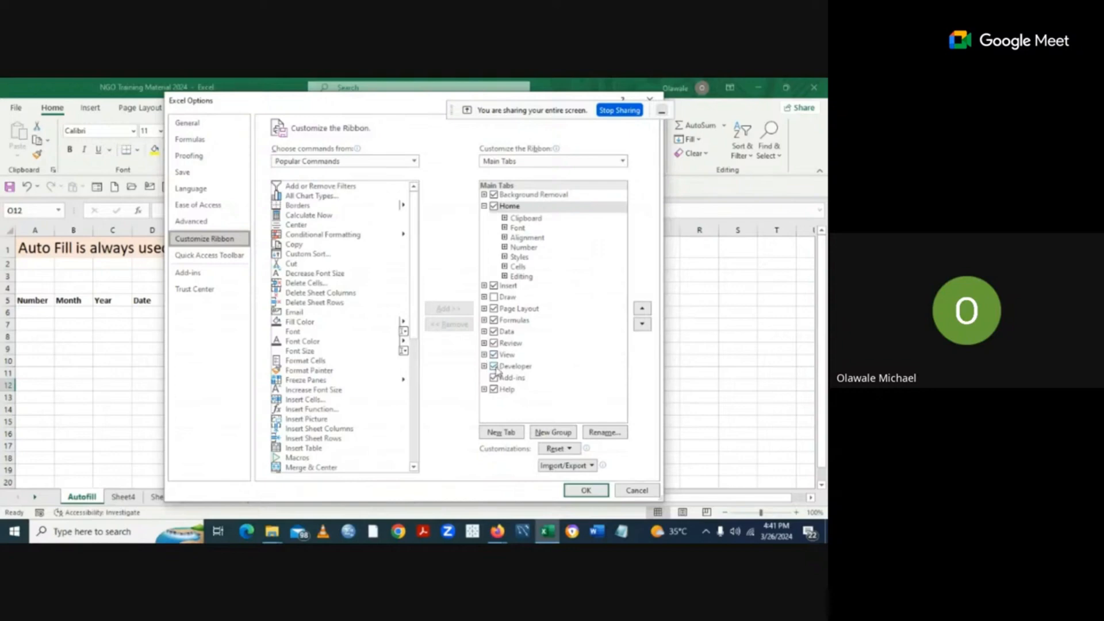
{"action": "left_click", "coordinate": [494, 370]}
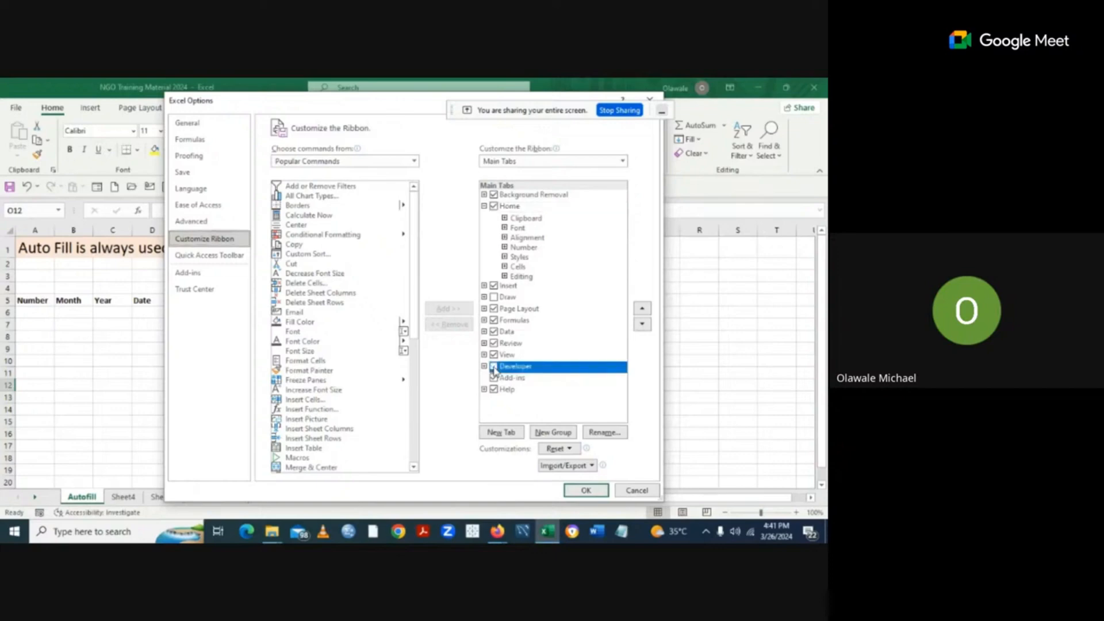
{"action": "left_click", "coordinate": [593, 492]}
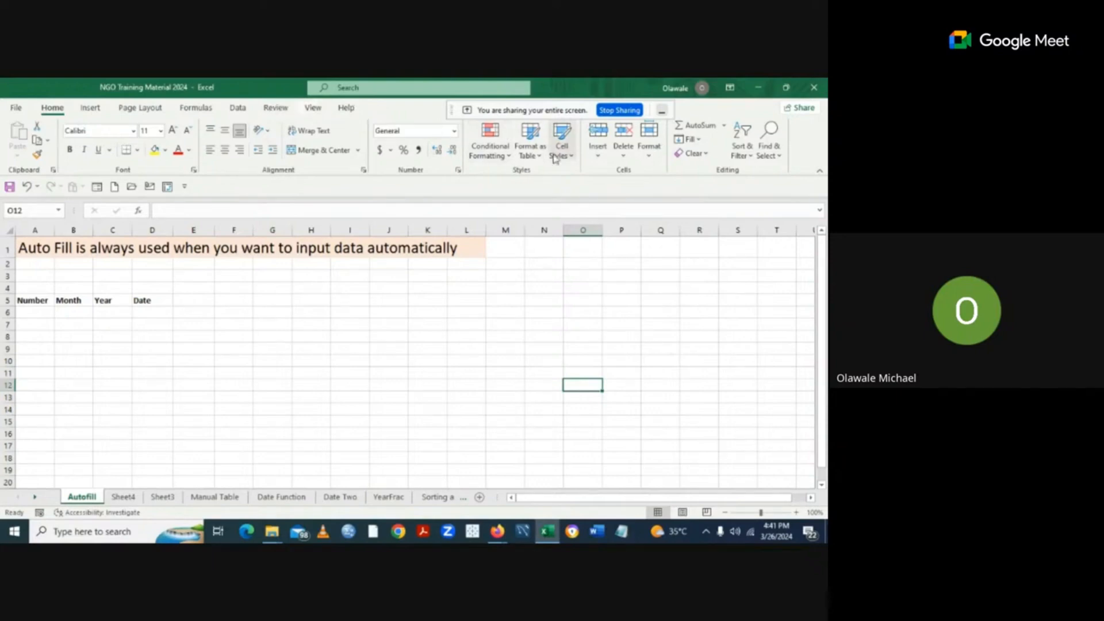
Restore the Developer tab by ticking it again in Customize the Ribbon.
{"action": "right_click", "coordinate": [508, 171]}
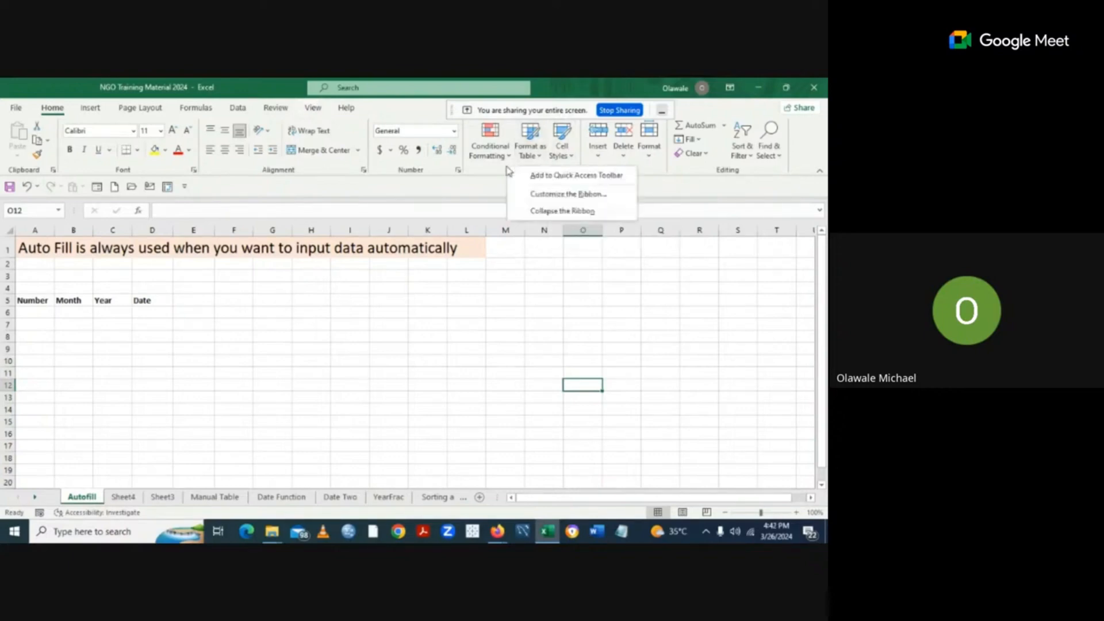
{"action": "left_click", "coordinate": [568, 196]}
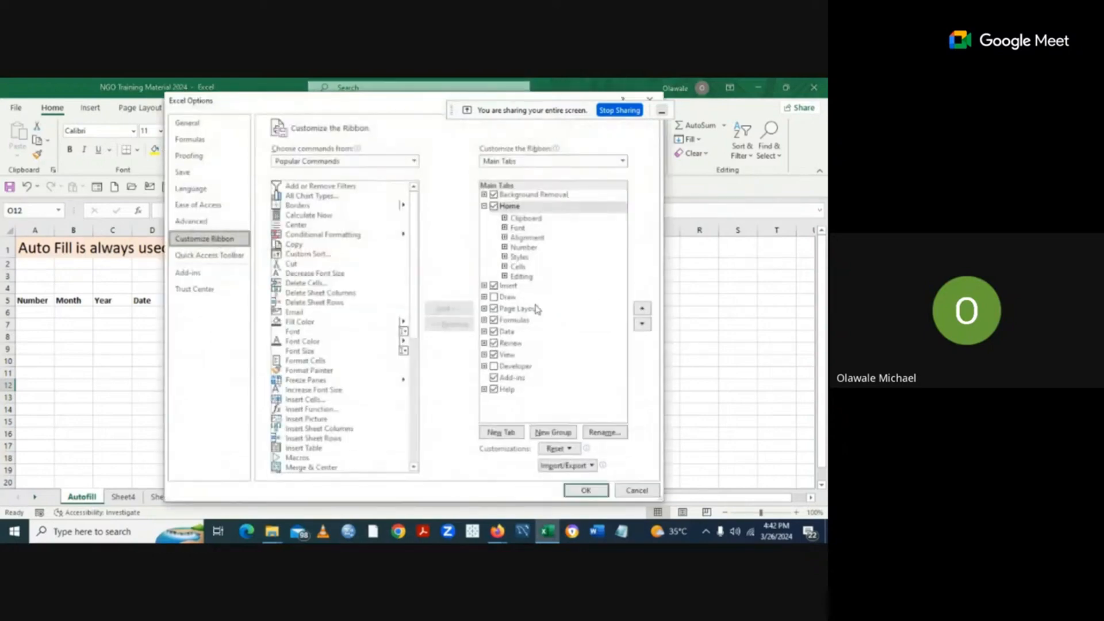
{"action": "left_click", "coordinate": [493, 368]}
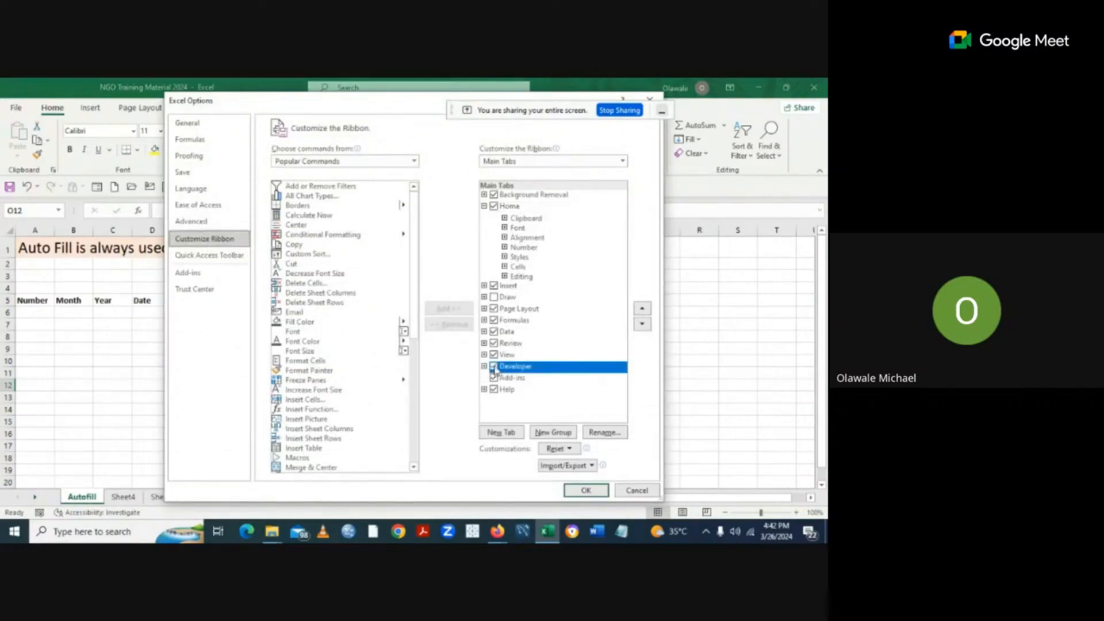
{"action": "left_click", "coordinate": [586, 491]}
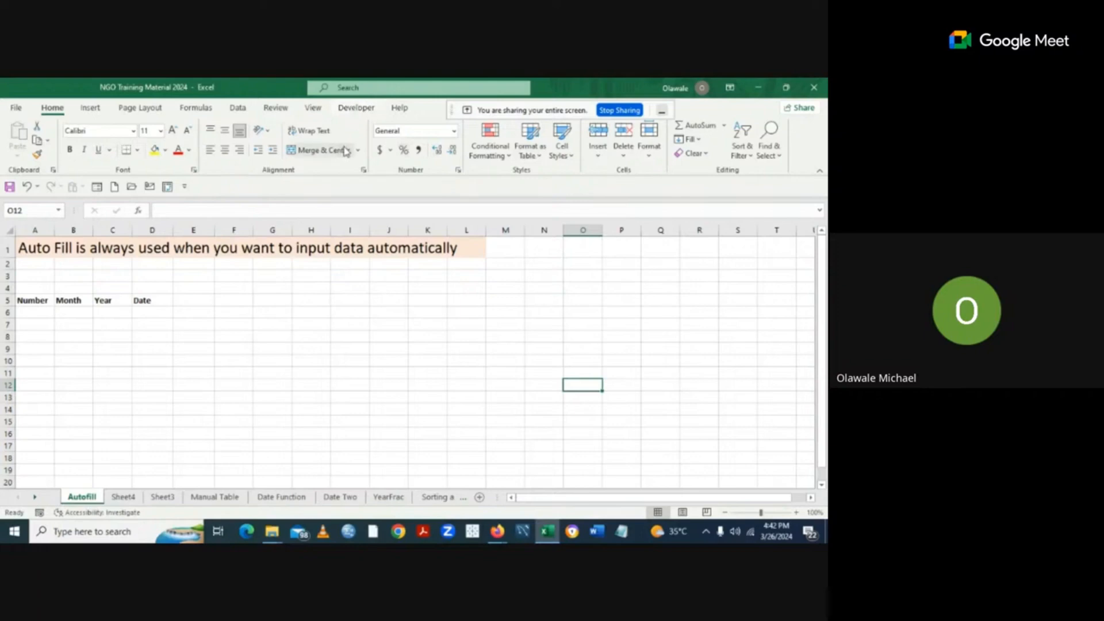
Show the Developer tab's Code, Add-ins, Controls and XML commands.
{"action": "left_click", "coordinate": [355, 110]}
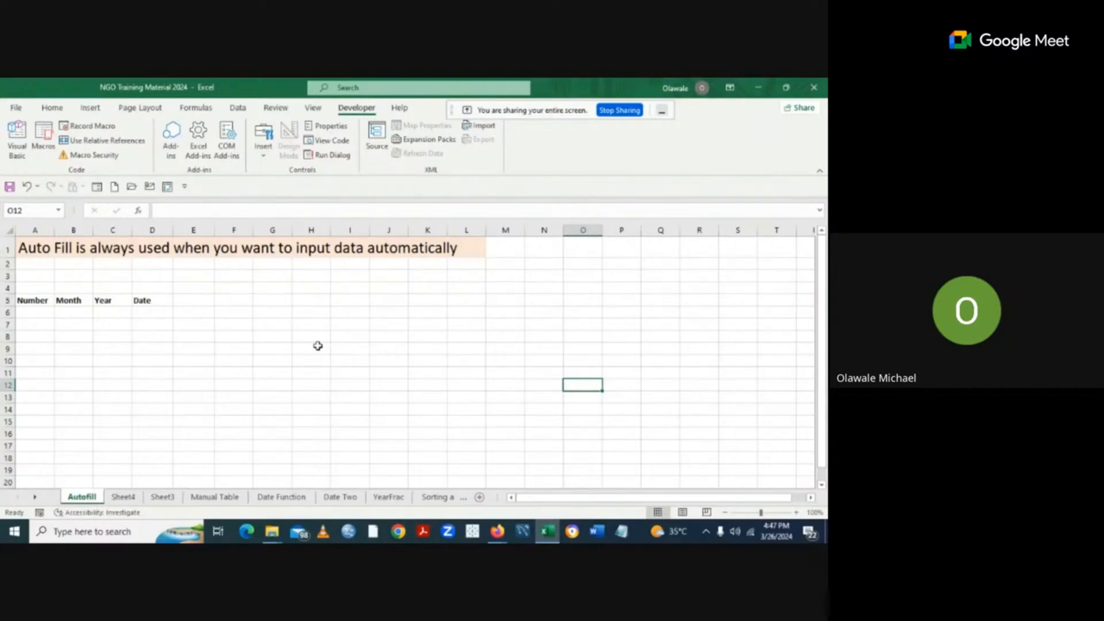
Return to the Home tab and switch to Sheet4, which holds 50 in A1:A3.
{"action": "left_click", "coordinate": [53, 108]}
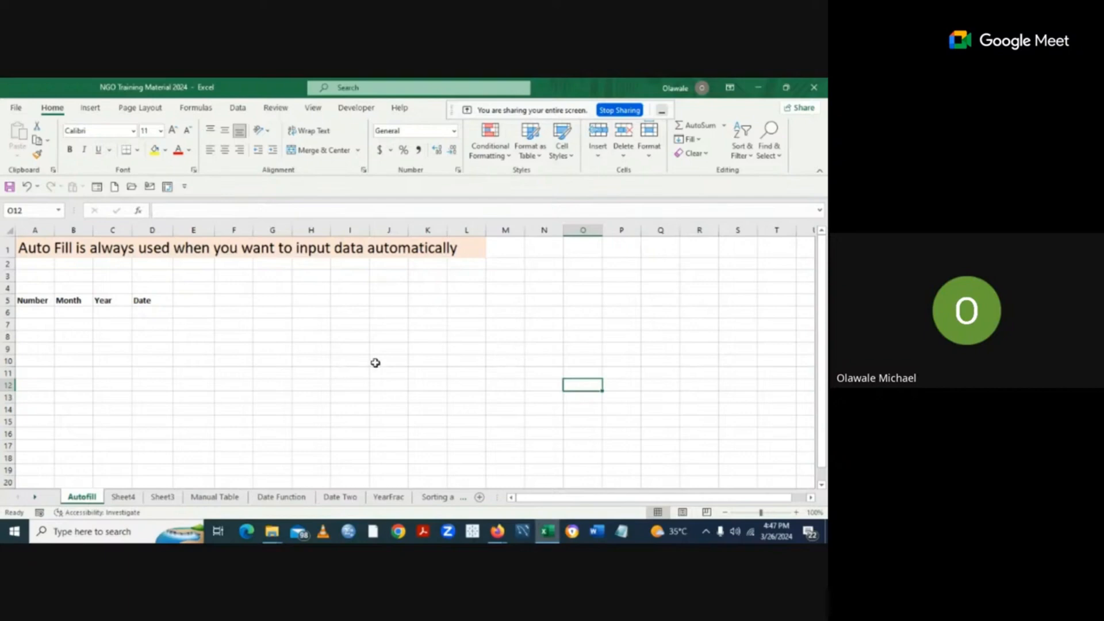
{"action": "left_click", "coordinate": [123, 498]}
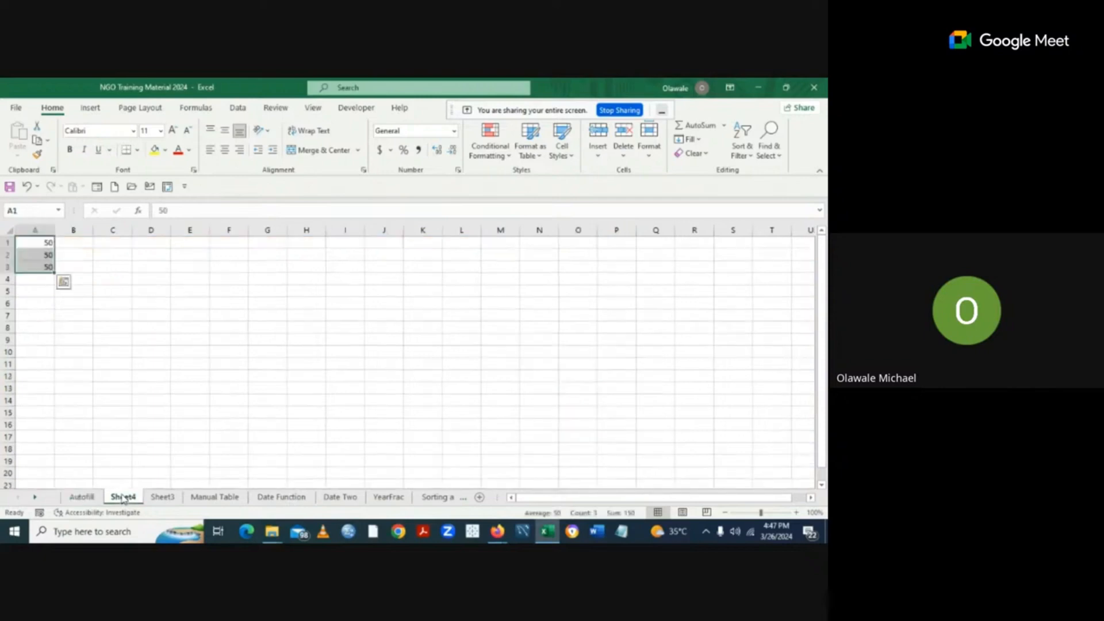
{"action": "left_click", "coordinate": [311, 315]}
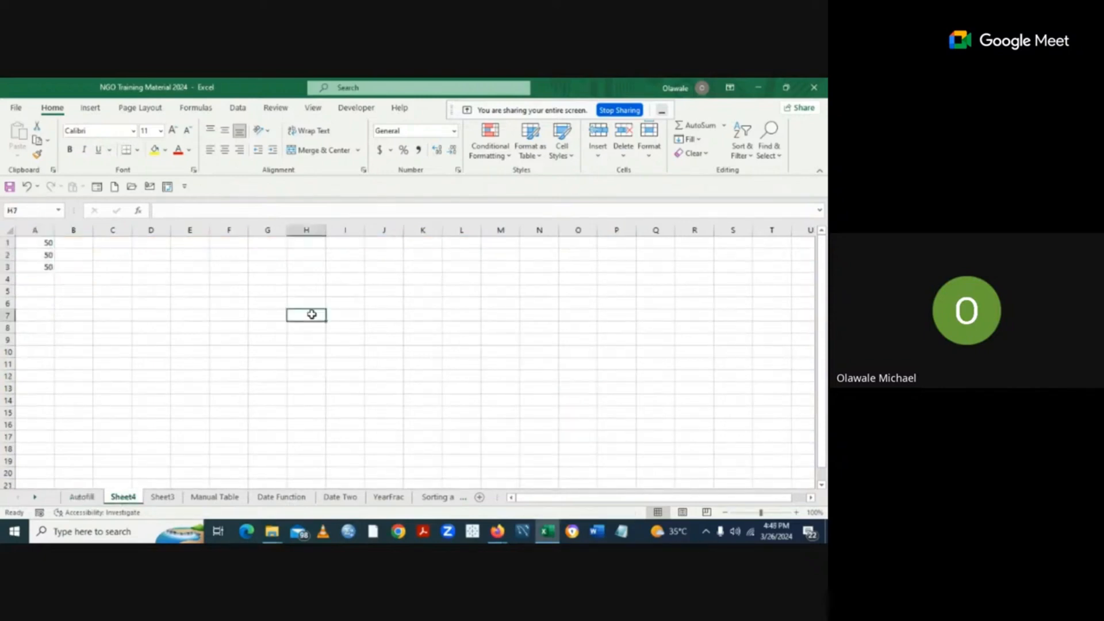
Rename the Sheet4 tab to 'boy'.
{"action": "right_click", "coordinate": [122, 498]}
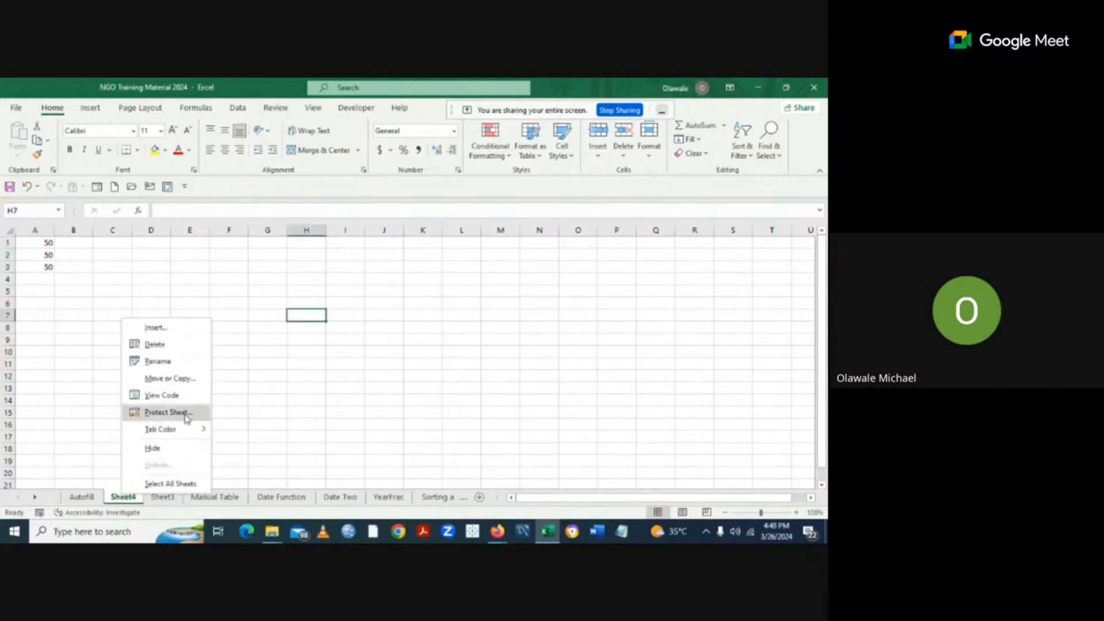
{"action": "left_click", "coordinate": [169, 368]}
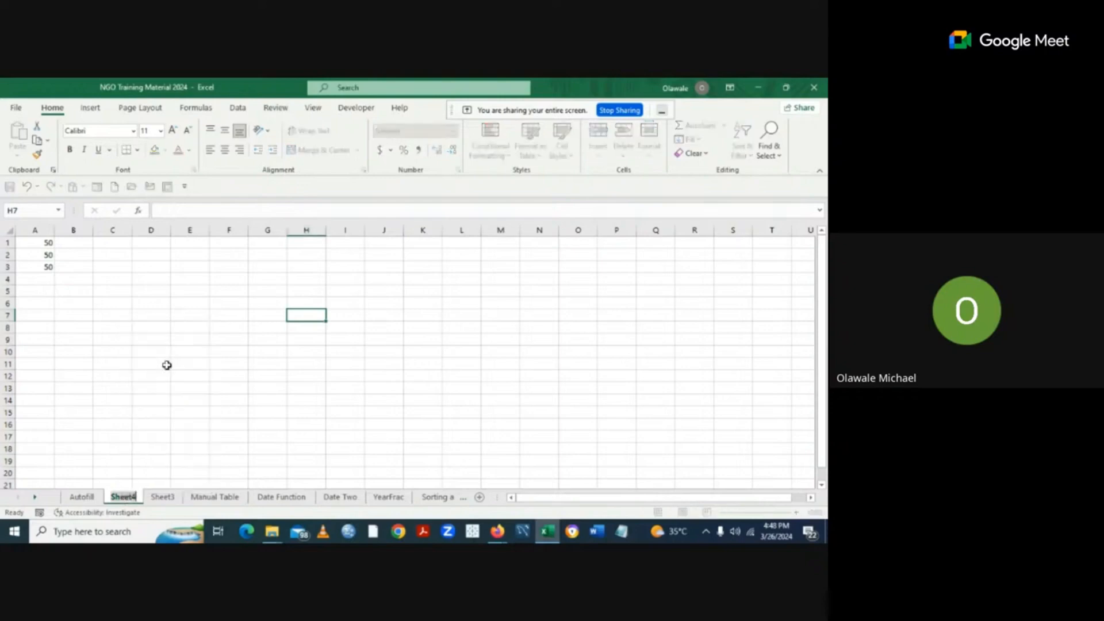
{"action": "key", "text": "BackSpace"}
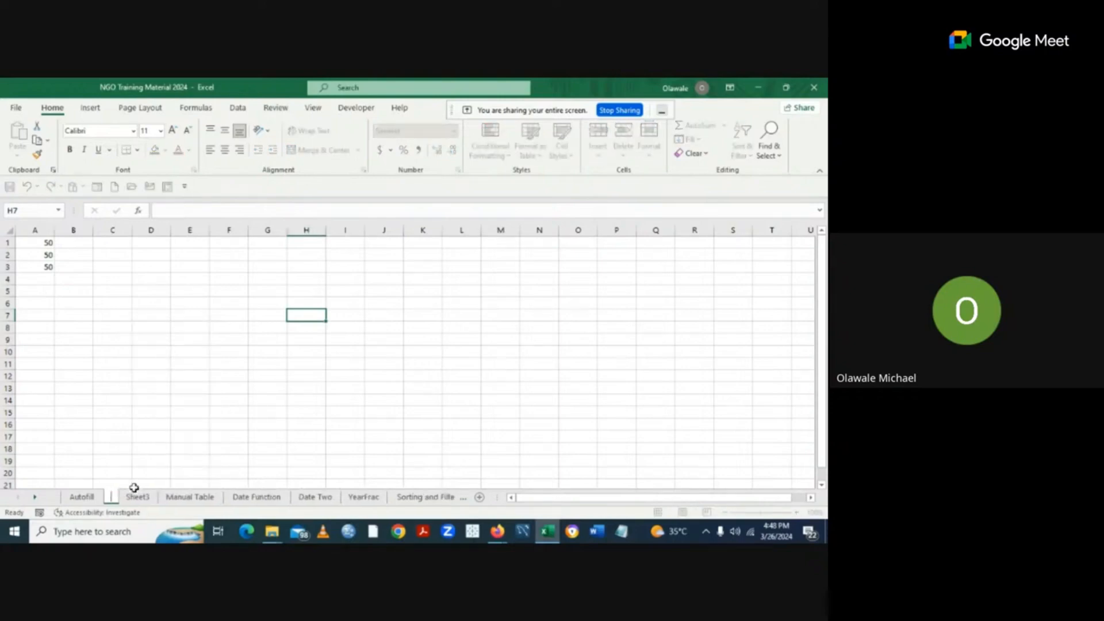
{"action": "type", "text": "b"}
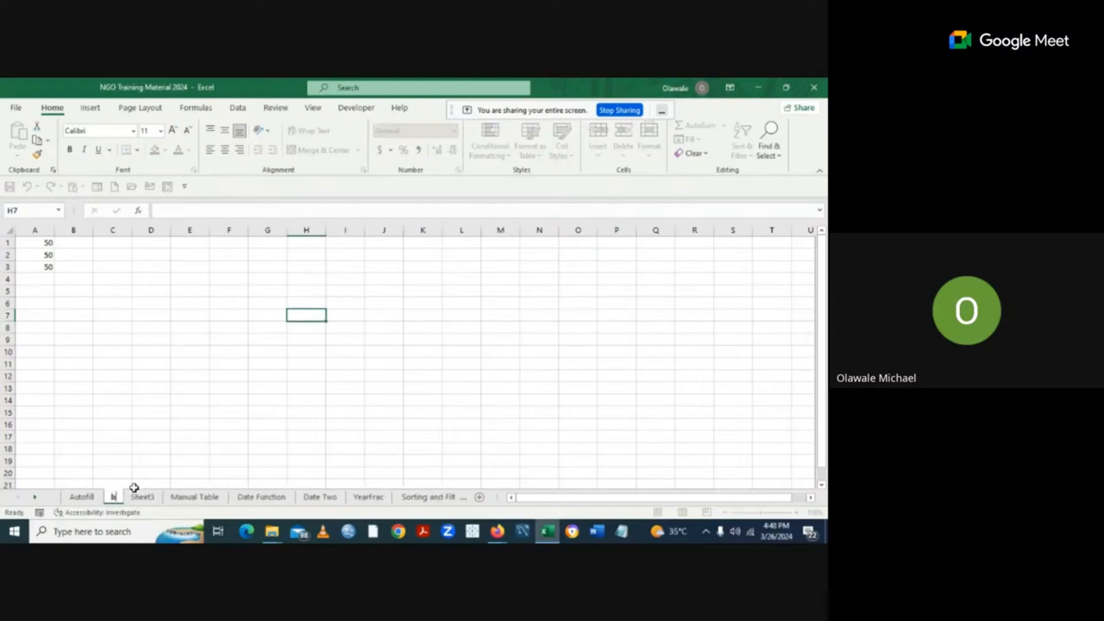
{"action": "type", "text": "oy"}
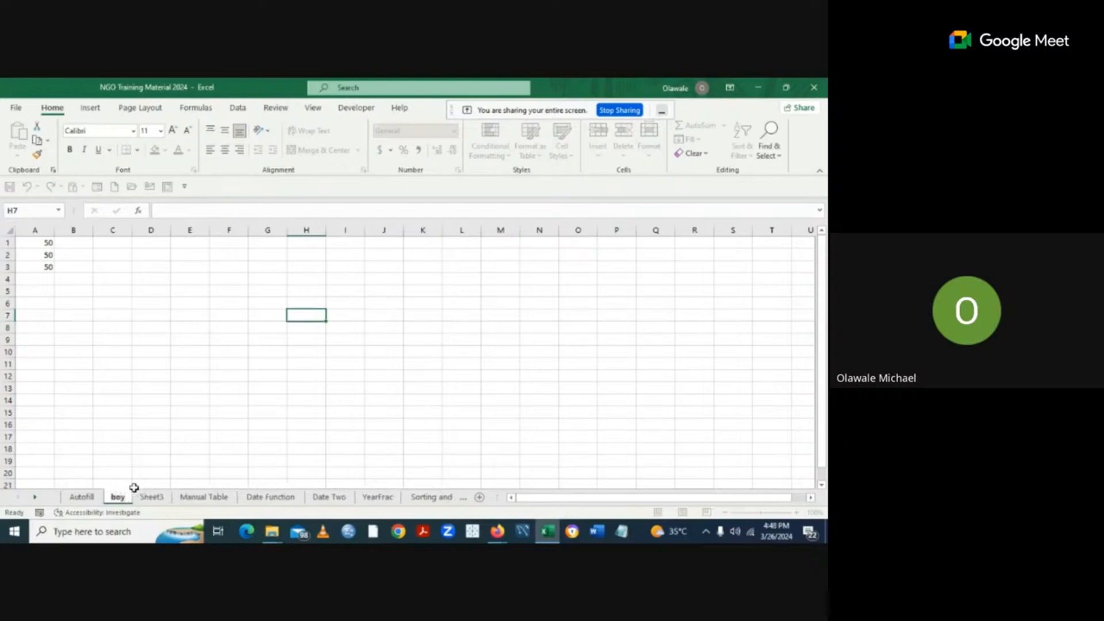
{"action": "key", "text": "Return"}
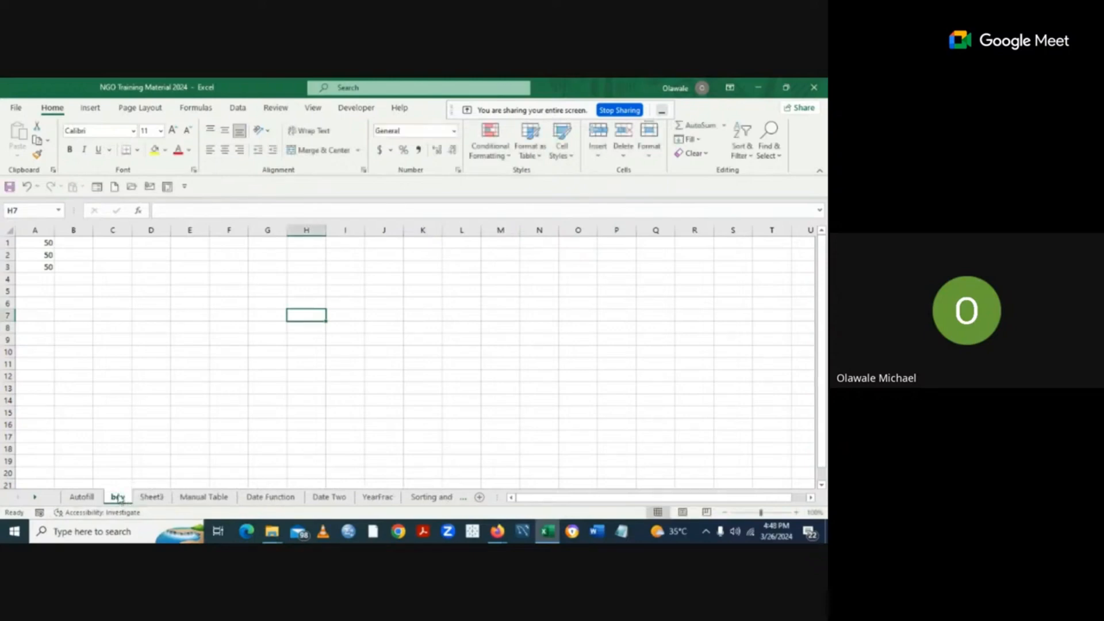
Colour the boy sheet's tab yellow from the Standard Colors.
{"action": "right_click", "coordinate": [119, 498]}
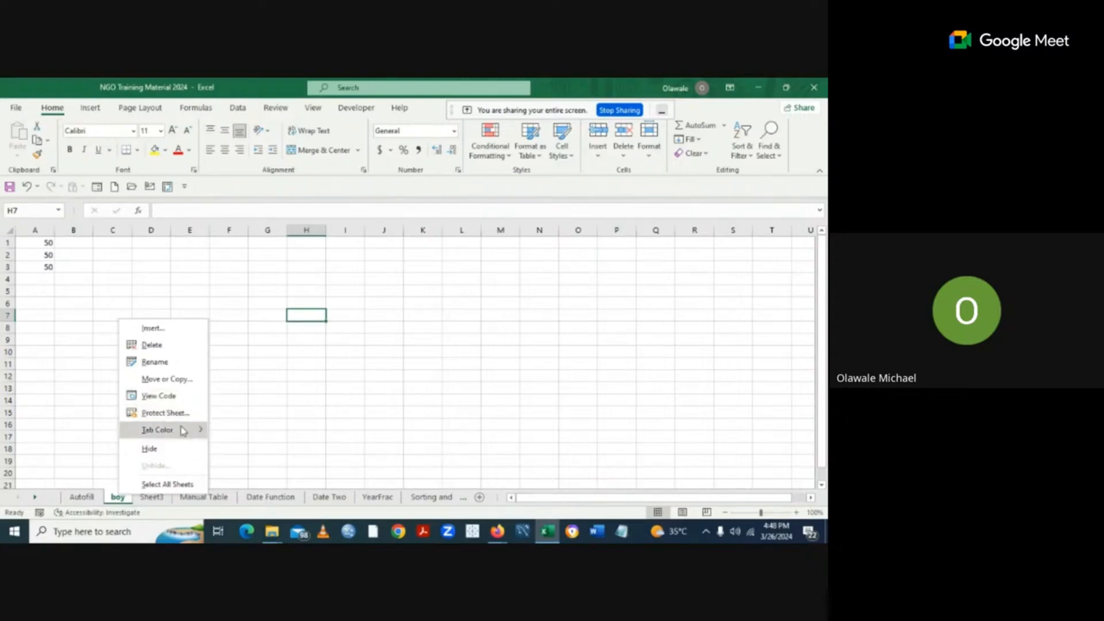
{"action": "mouse_move", "coordinate": [183, 431]}
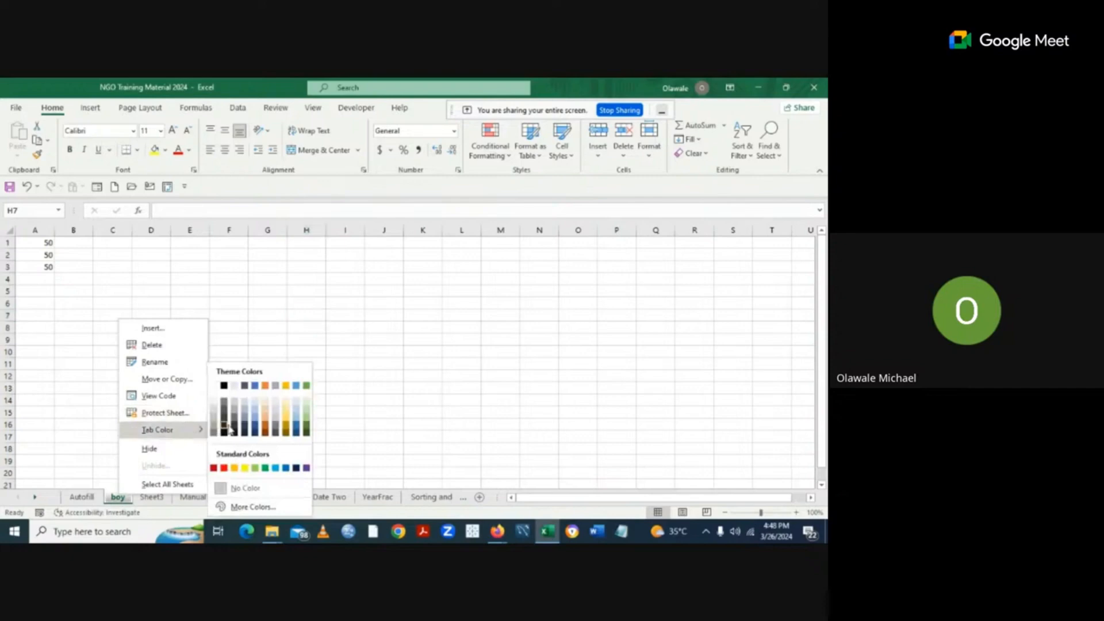
{"action": "left_click", "coordinate": [246, 468]}
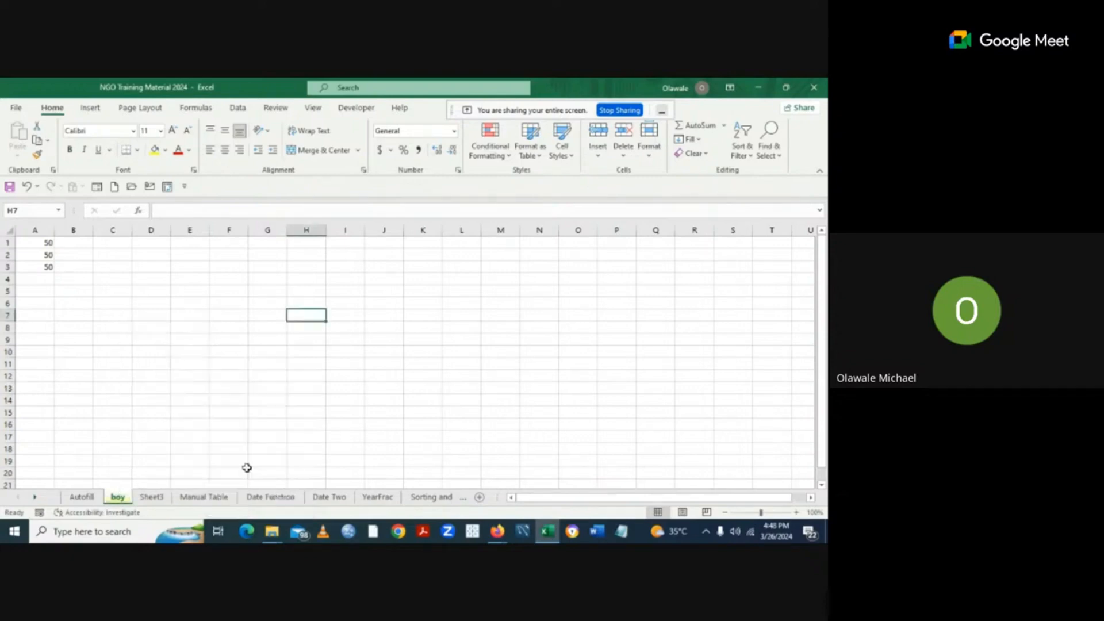
{"action": "right_click", "coordinate": [122, 503]}
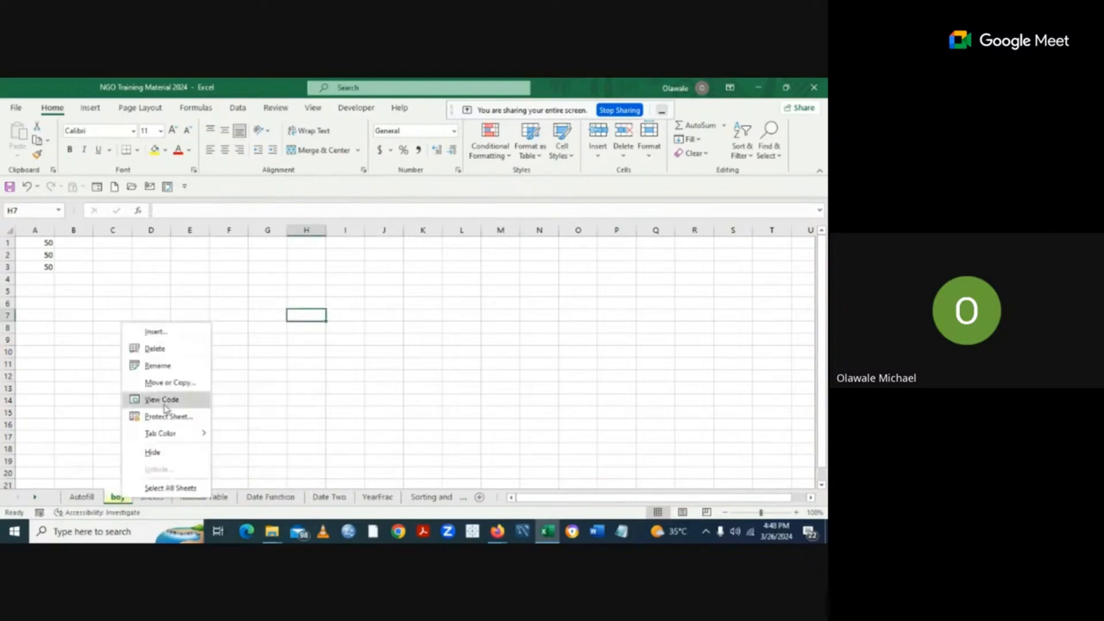
Delete the boy sheet and Sheet3 from the workbook, confirming each deletion.
{"action": "left_click", "coordinate": [155, 348]}
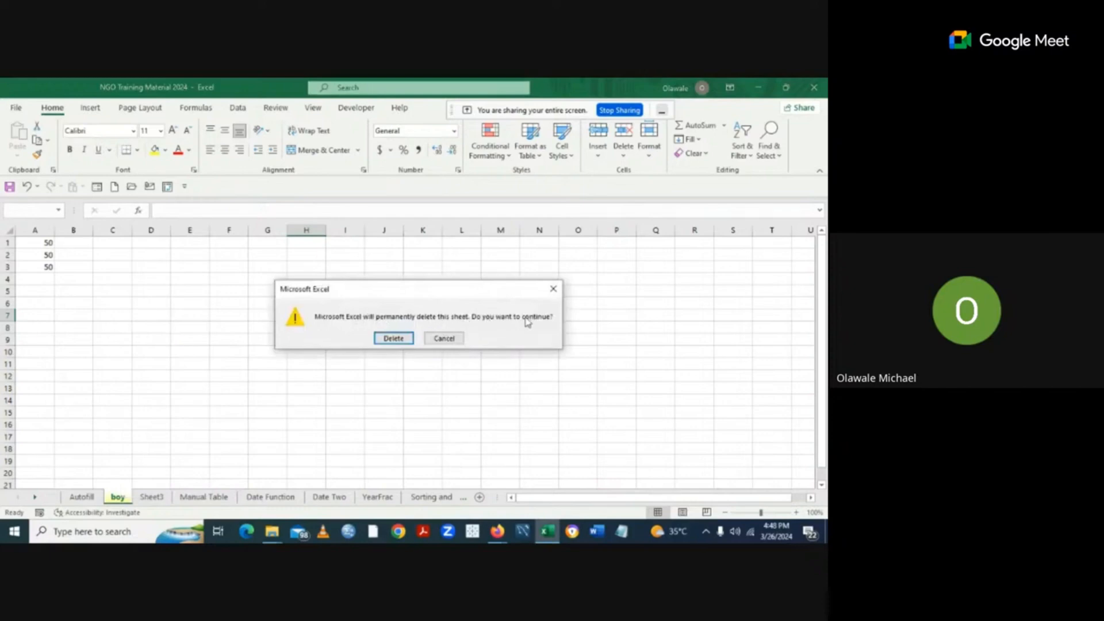
{"action": "left_click", "coordinate": [395, 340]}
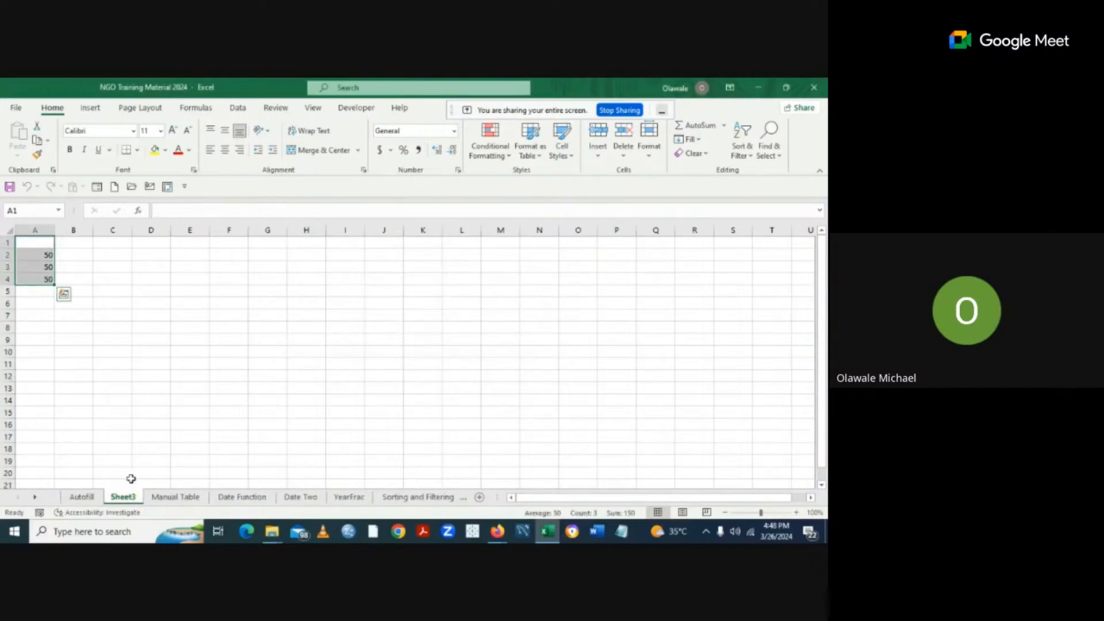
{"action": "right_click", "coordinate": [125, 498]}
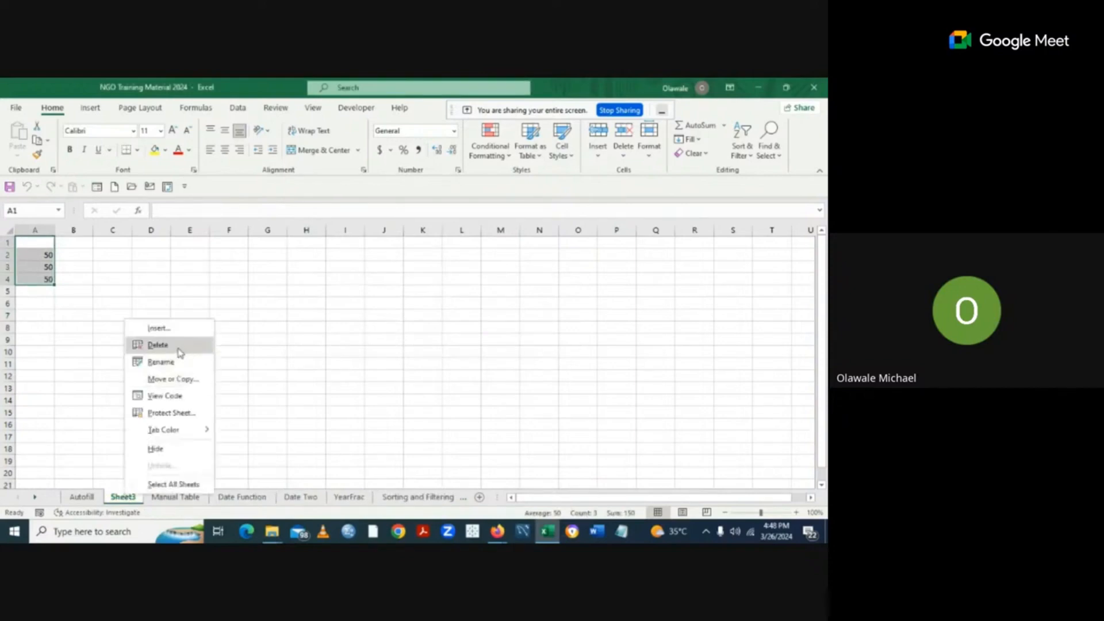
{"action": "left_click", "coordinate": [158, 345]}
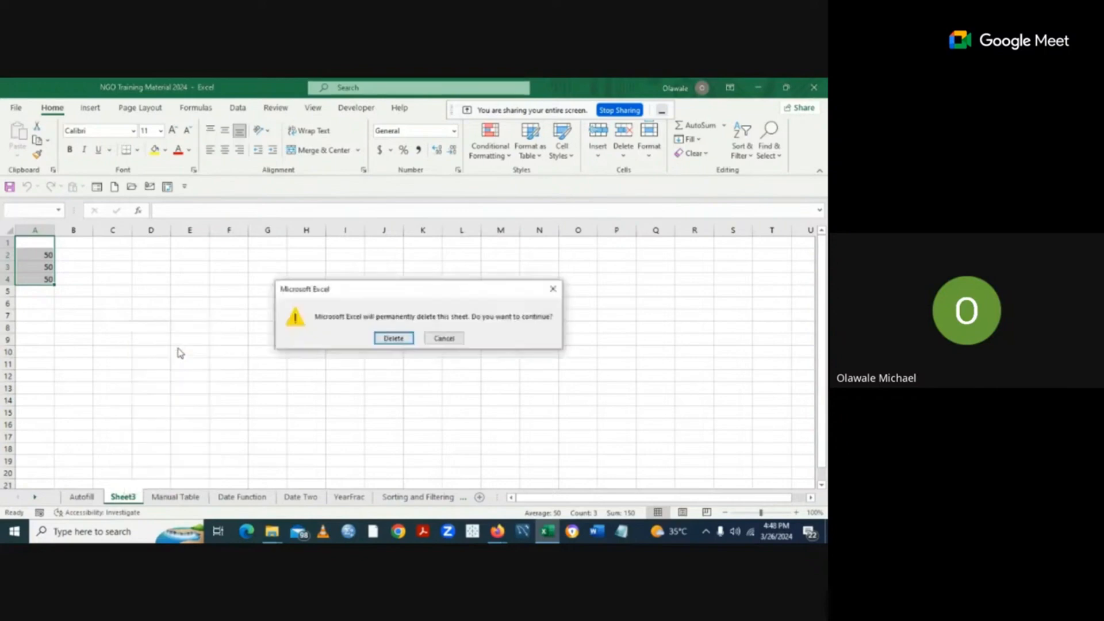
{"action": "left_click", "coordinate": [389, 341]}
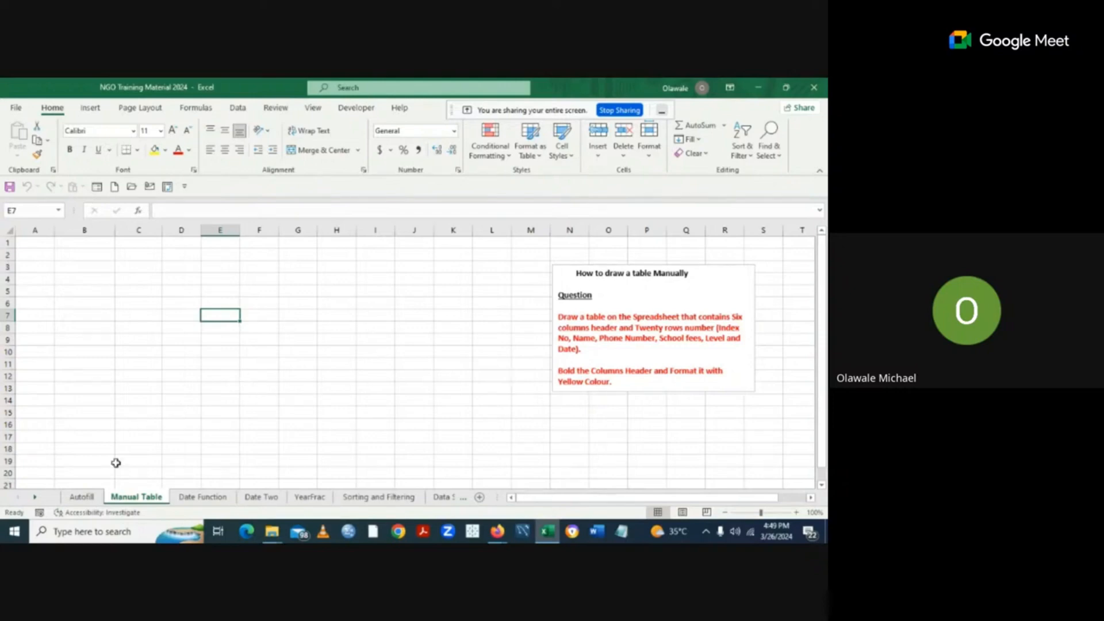
On the Manual Table sheet, turn on Draw Border from the Borders dropdown.
{"action": "left_click", "coordinate": [84, 499]}
{"action": "left_click", "coordinate": [139, 151]}
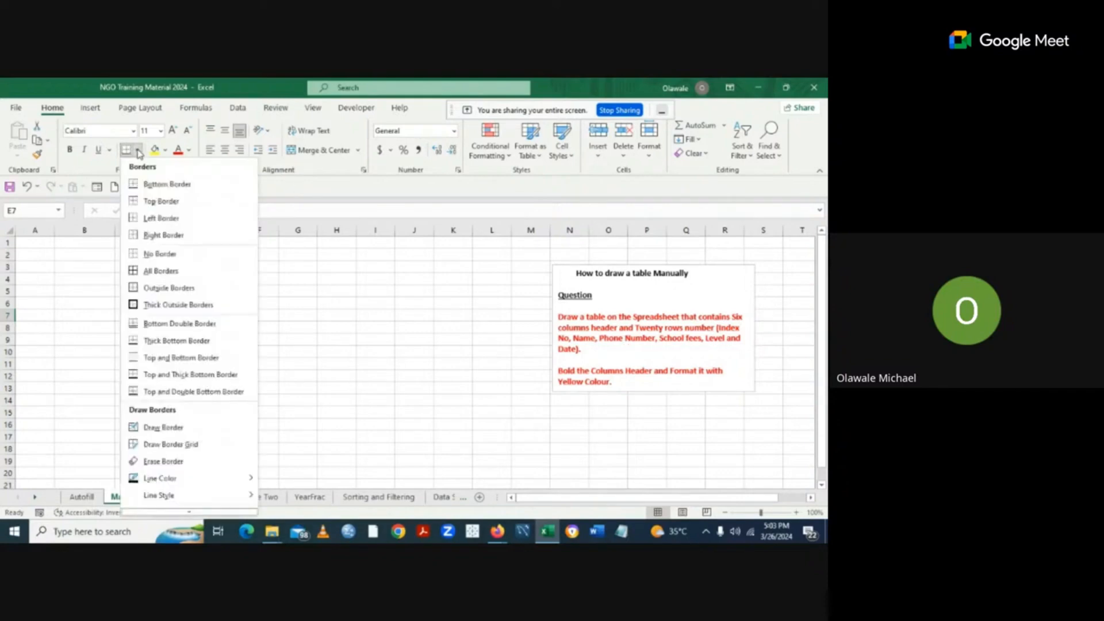
{"action": "left_click", "coordinate": [171, 430]}
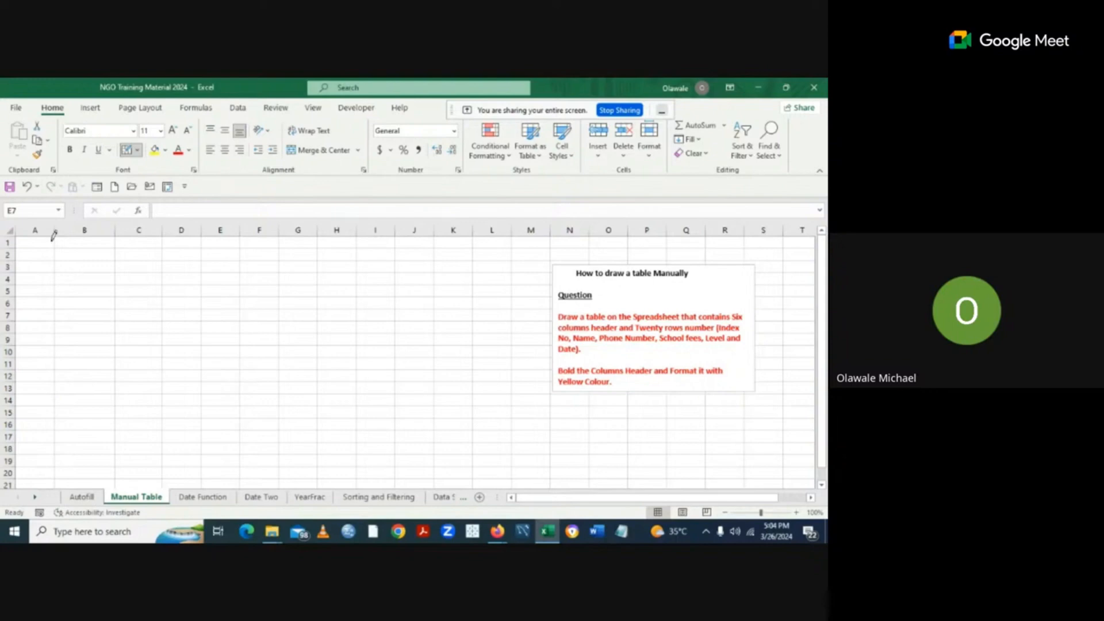
Draw vertical borders between columns A–F down rows 1–20, plus a bottom line under row 20.
{"action": "left_click_drag", "start_coordinate": [57, 234], "coordinate": [54, 476]}
{"action": "left_click_drag", "start_coordinate": [116, 235], "coordinate": [114, 473]}
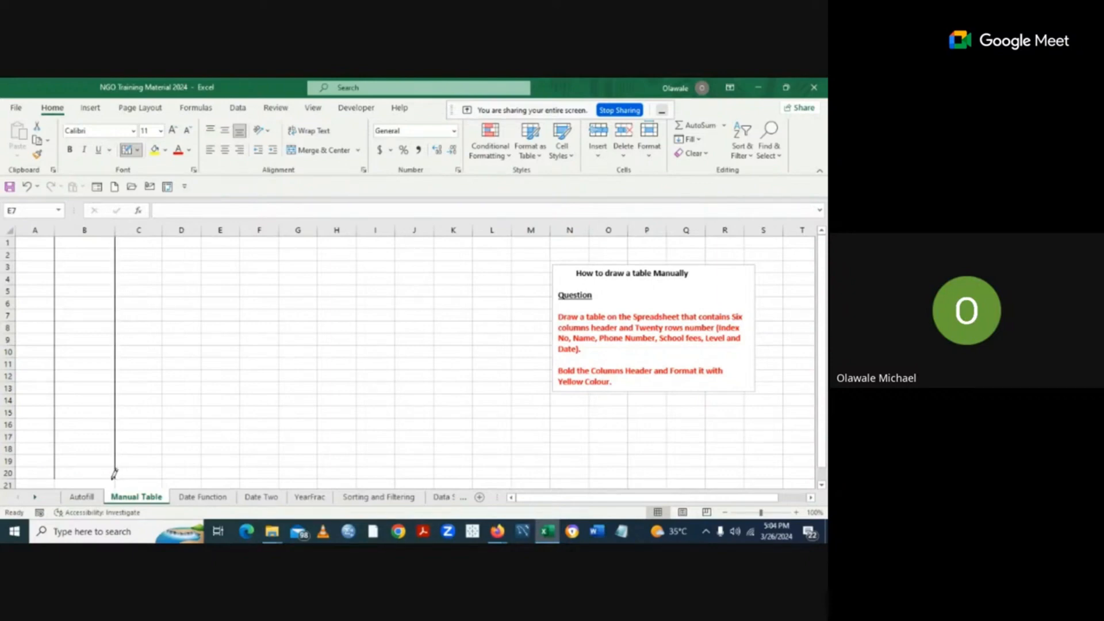
{"action": "left_click_drag", "start_coordinate": [164, 236], "coordinate": [164, 473]}
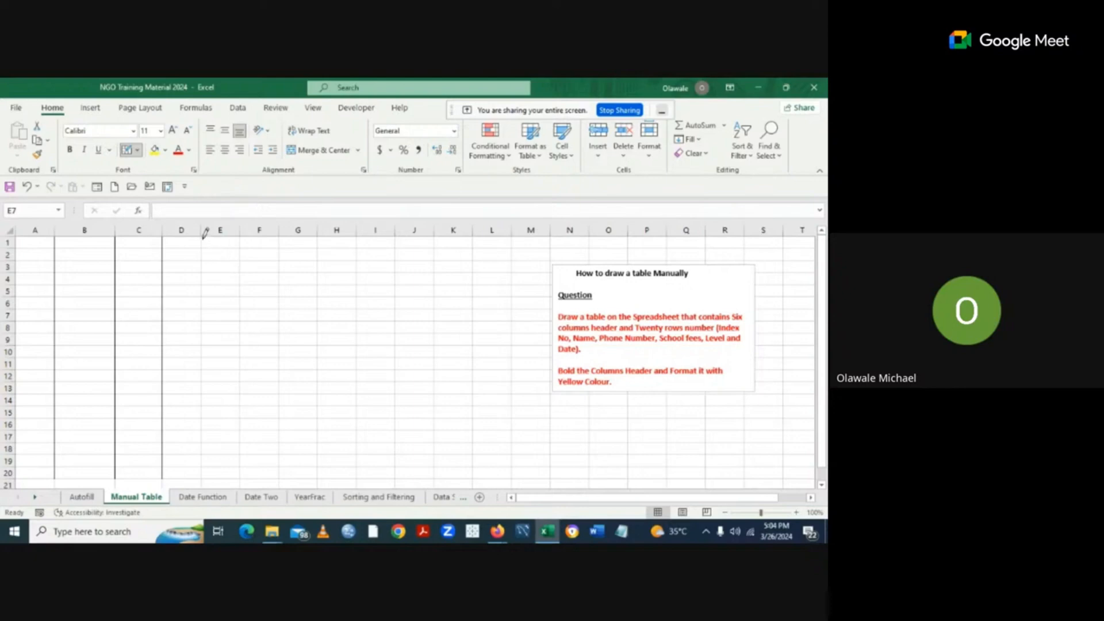
{"action": "left_click_drag", "start_coordinate": [202, 233], "coordinate": [197, 465]}
{"action": "left_click_drag", "start_coordinate": [241, 235], "coordinate": [242, 466]}
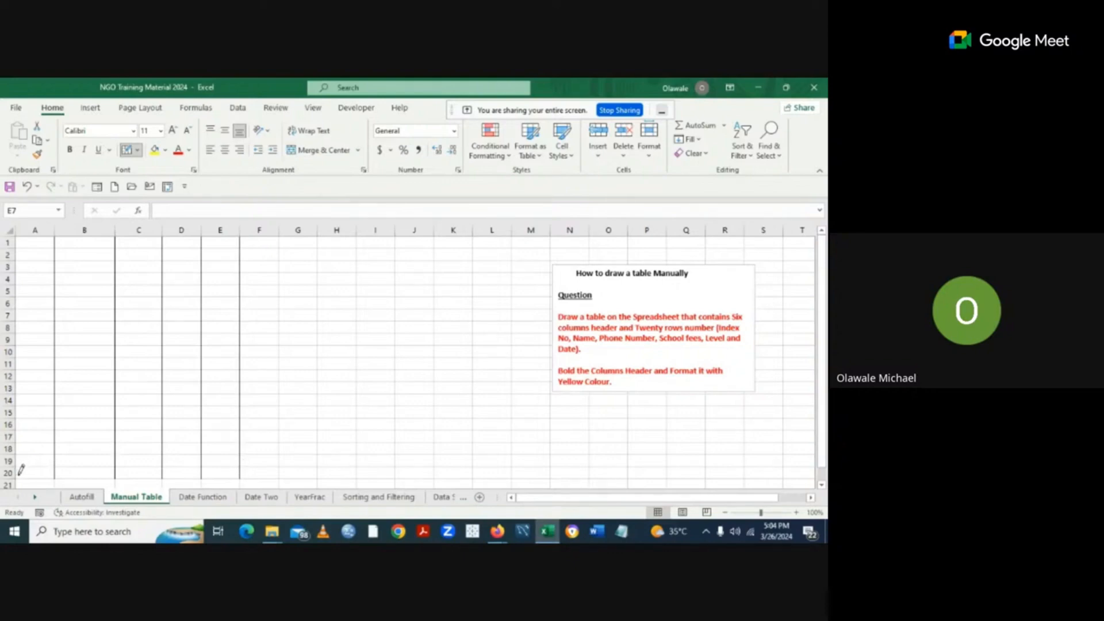
{"action": "left_click_drag", "start_coordinate": [21, 473], "coordinate": [219, 474]}
Draw horizontal row borders across columns A–E for rows 11 to 20.
{"action": "left_click_drag", "start_coordinate": [20, 458], "coordinate": [82, 453]}
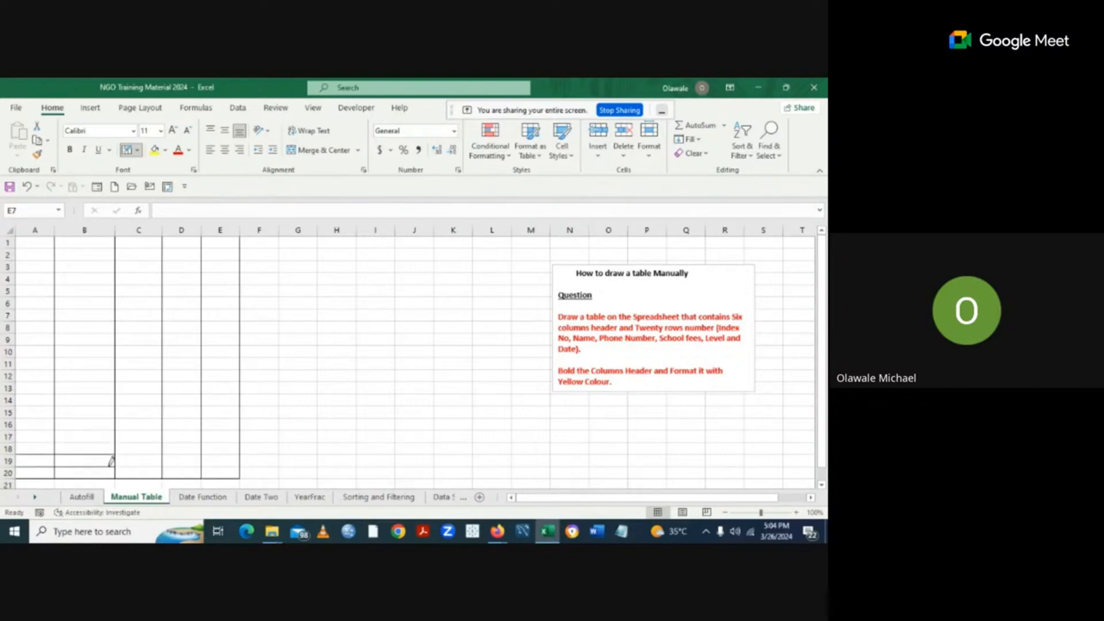
{"action": "left_click_drag", "start_coordinate": [109, 460], "coordinate": [212, 466]}
{"action": "left_click_drag", "start_coordinate": [115, 448], "coordinate": [228, 451]}
{"action": "mouse_move", "coordinate": [20, 442]}
{"action": "left_mouse_down"}
{"action": "mouse_move", "coordinate": [213, 438]}
{"action": "mouse_move", "coordinate": [222, 375]}
{"action": "mouse_move", "coordinate": [217, 421]}
{"action": "mouse_move", "coordinate": [30, 422]}
{"action": "mouse_move", "coordinate": [230, 418]}
{"action": "left_mouse_up"}
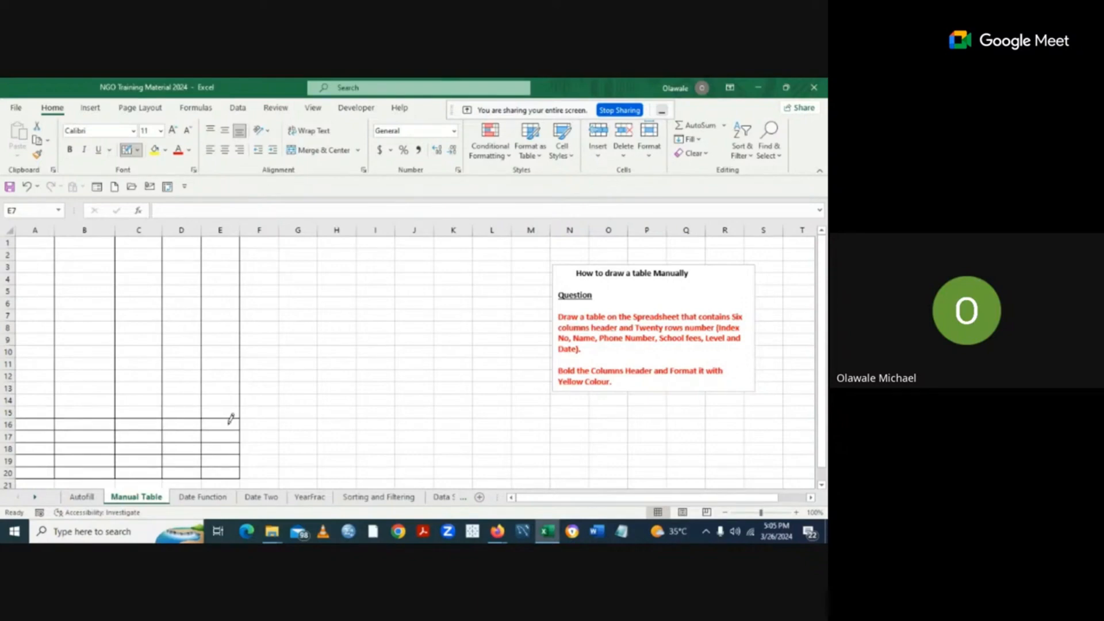
{"action": "left_click_drag", "start_coordinate": [33, 400], "coordinate": [225, 403]}
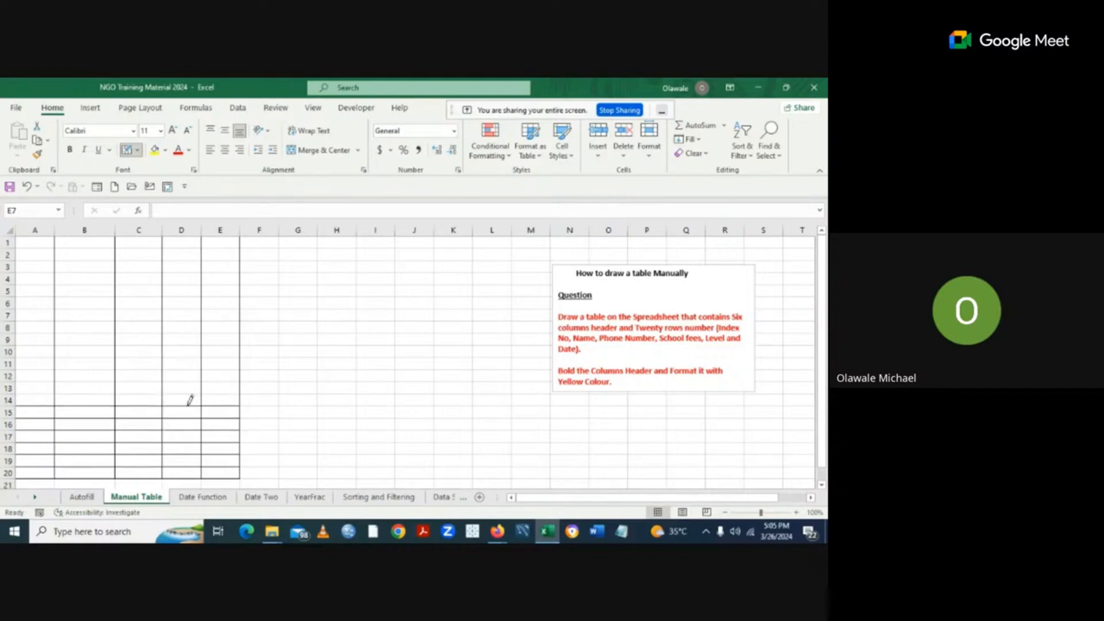
{"action": "mouse_move", "coordinate": [32, 382]}
{"action": "left_mouse_down"}
{"action": "mouse_move", "coordinate": [149, 373]}
{"action": "mouse_move", "coordinate": [167, 384]}
{"action": "mouse_move", "coordinate": [219, 382]}
{"action": "left_mouse_up"}
{"action": "left_click_drag", "start_coordinate": [44, 375], "coordinate": [231, 370]}
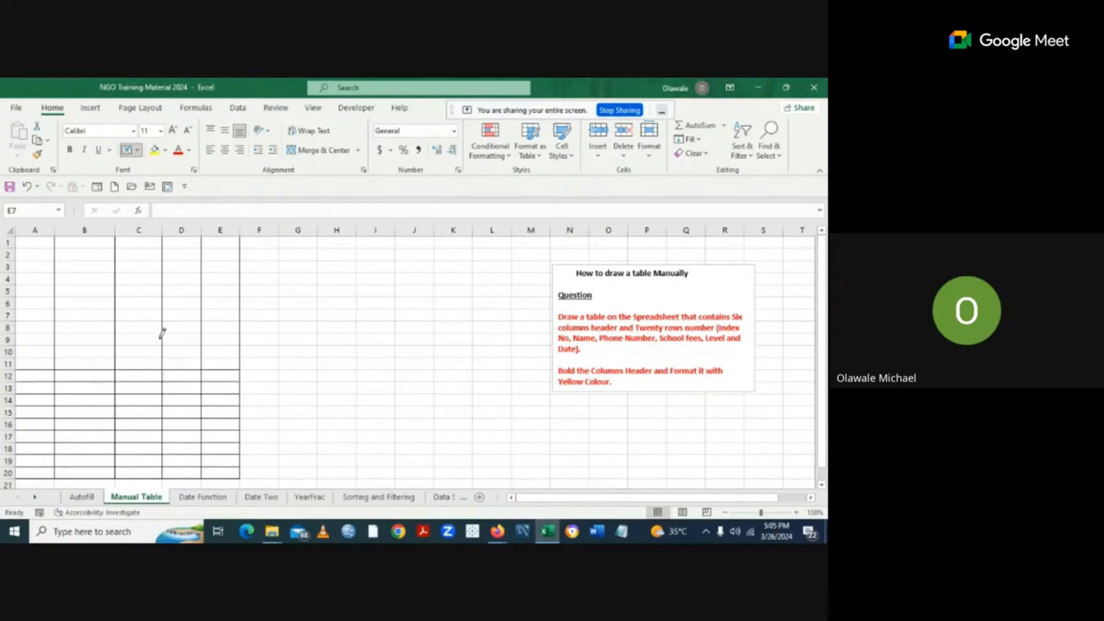
Draw the row borders for rows 1 to 10 across A–E and begin column F's right edge.
{"action": "left_click_drag", "start_coordinate": [144, 345], "coordinate": [216, 348]}
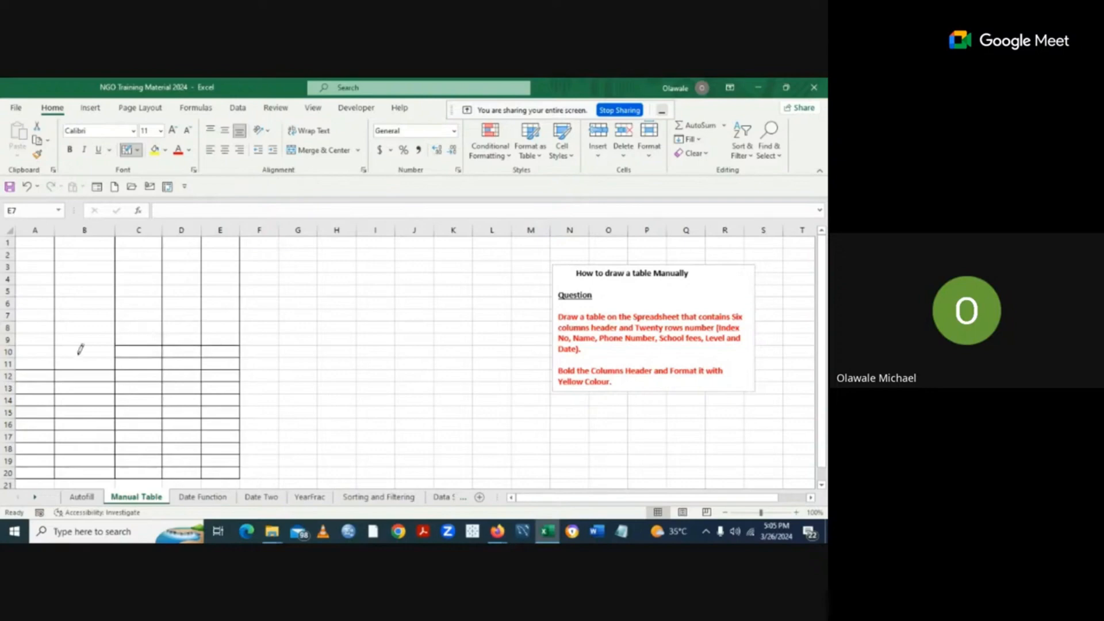
{"action": "mouse_move", "coordinate": [46, 334]}
{"action": "left_mouse_down"}
{"action": "mouse_move", "coordinate": [86, 343]}
{"action": "mouse_move", "coordinate": [66, 339]}
{"action": "mouse_move", "coordinate": [191, 325]}
{"action": "left_mouse_up"}
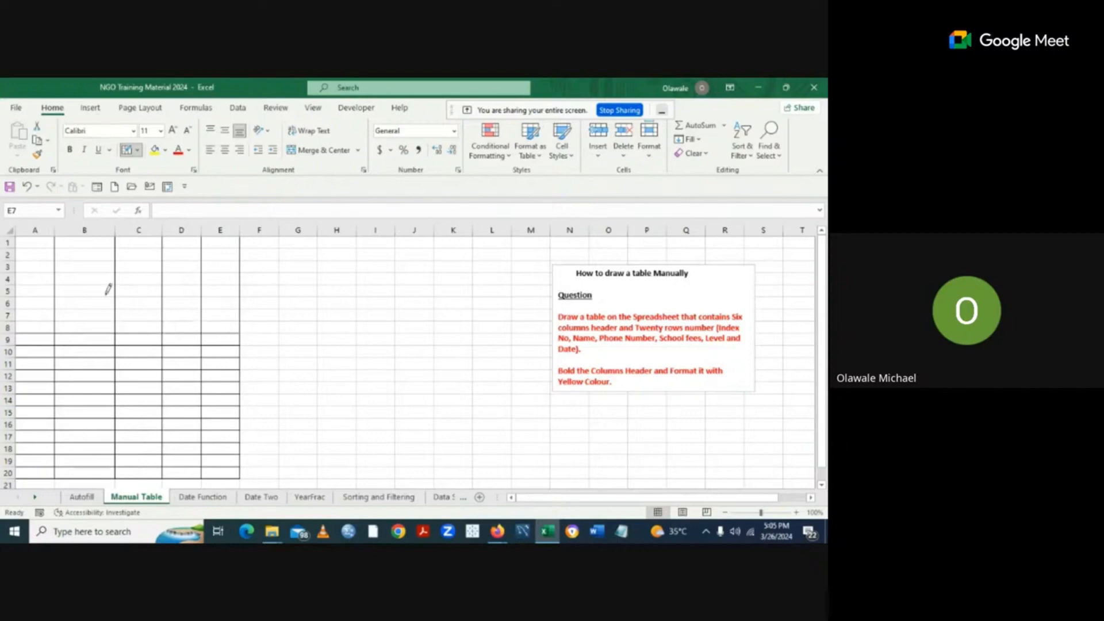
{"action": "left_click_drag", "start_coordinate": [20, 311], "coordinate": [234, 321]}
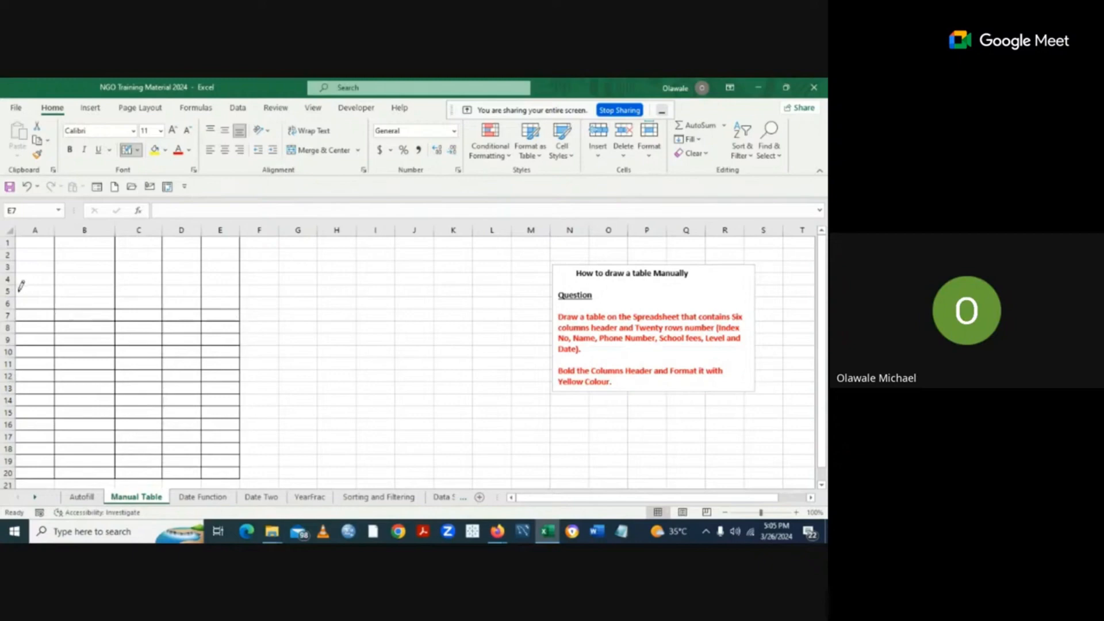
{"action": "left_click_drag", "start_coordinate": [19, 285], "coordinate": [212, 285]}
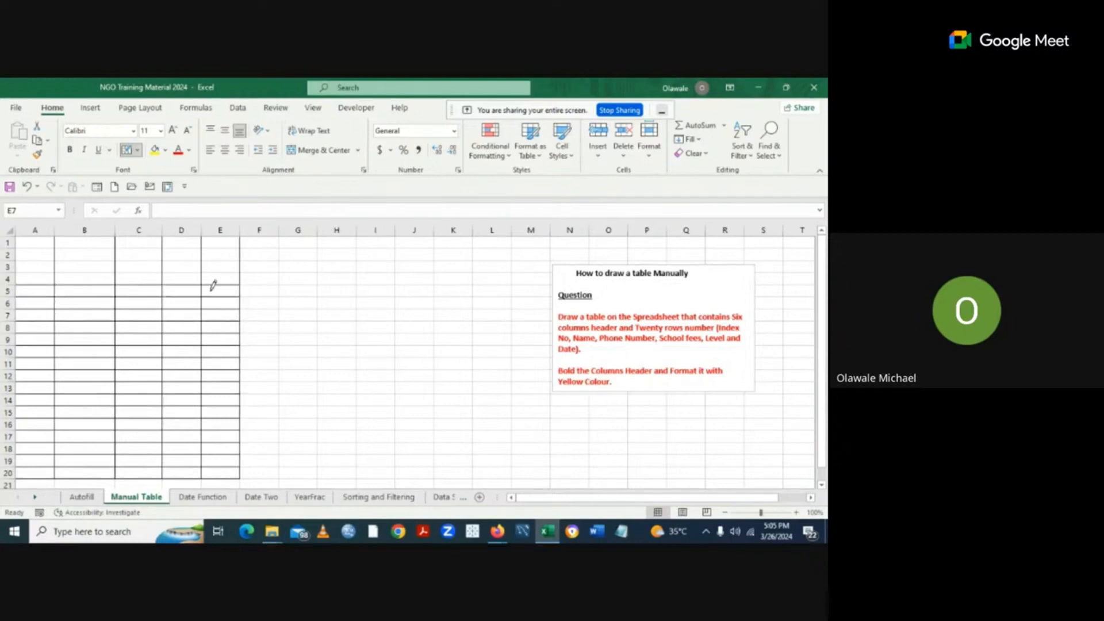
{"action": "left_click_drag", "start_coordinate": [32, 271], "coordinate": [223, 263]}
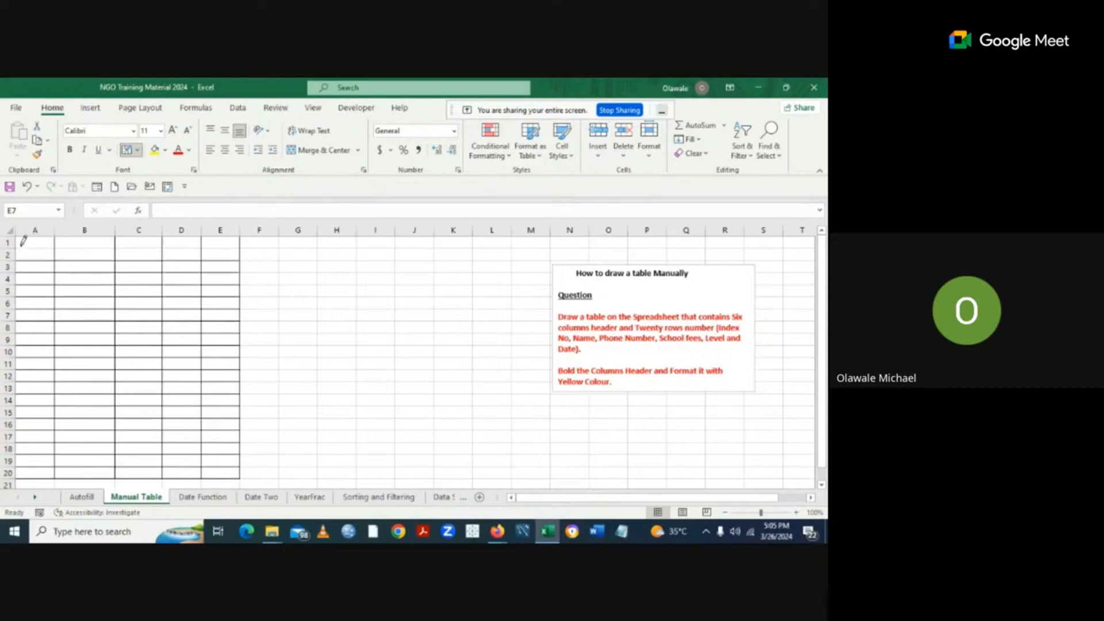
{"action": "left_click_drag", "start_coordinate": [22, 239], "coordinate": [233, 235]}
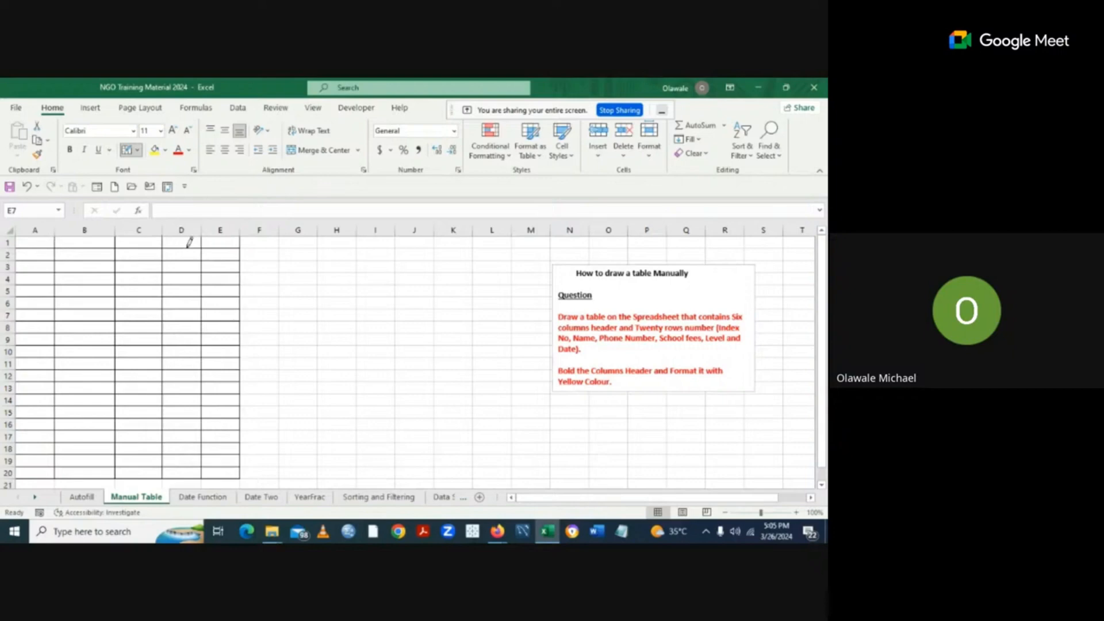
{"action": "mouse_move", "coordinate": [280, 235]}
{"action": "left_mouse_down"}
{"action": "mouse_move", "coordinate": [272, 320]}
{"action": "mouse_move", "coordinate": [283, 460]}
{"action": "mouse_move", "coordinate": [264, 468]}
{"action": "mouse_move", "coordinate": [256, 460]}
{"action": "mouse_move", "coordinate": [271, 456]}
{"action": "mouse_move", "coordinate": [270, 442]}
{"action": "mouse_move", "coordinate": [256, 424]}
{"action": "mouse_move", "coordinate": [276, 382]}
{"action": "left_mouse_up"}
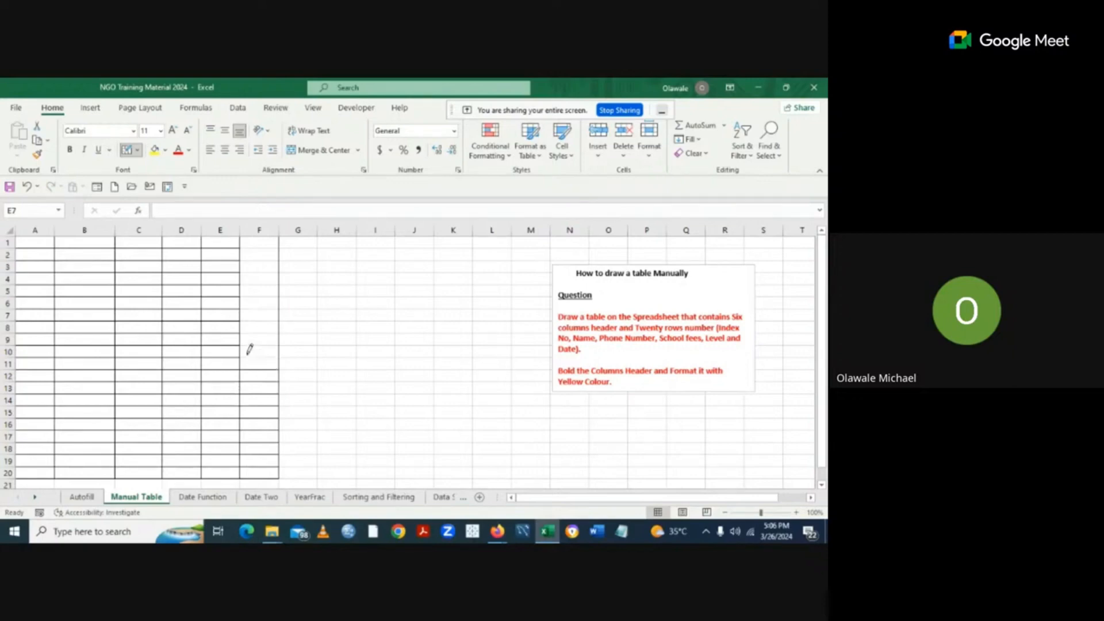
Draw row lines across column F at rows 11, 9, 8, 6, 5, 4, 3 and 2, then stop border drawing.
{"action": "left_click_drag", "start_coordinate": [246, 356], "coordinate": [311, 353]}
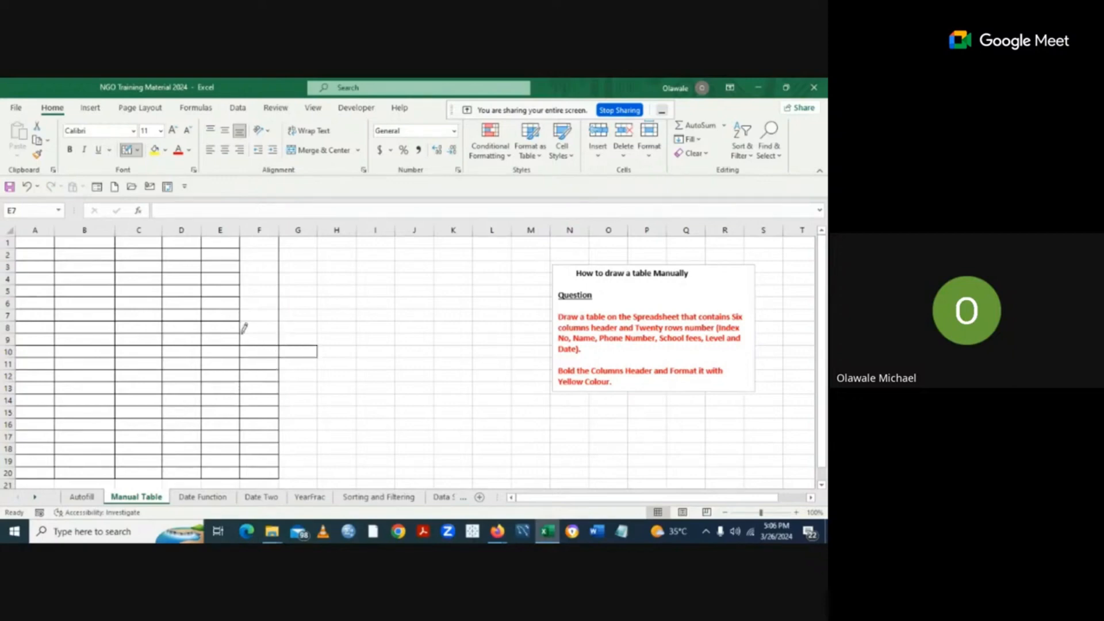
{"action": "left_click", "coordinate": [256, 333]}
{"action": "left_click", "coordinate": [269, 321]}
{"action": "left_click", "coordinate": [256, 296]}
{"action": "left_click", "coordinate": [254, 283]}
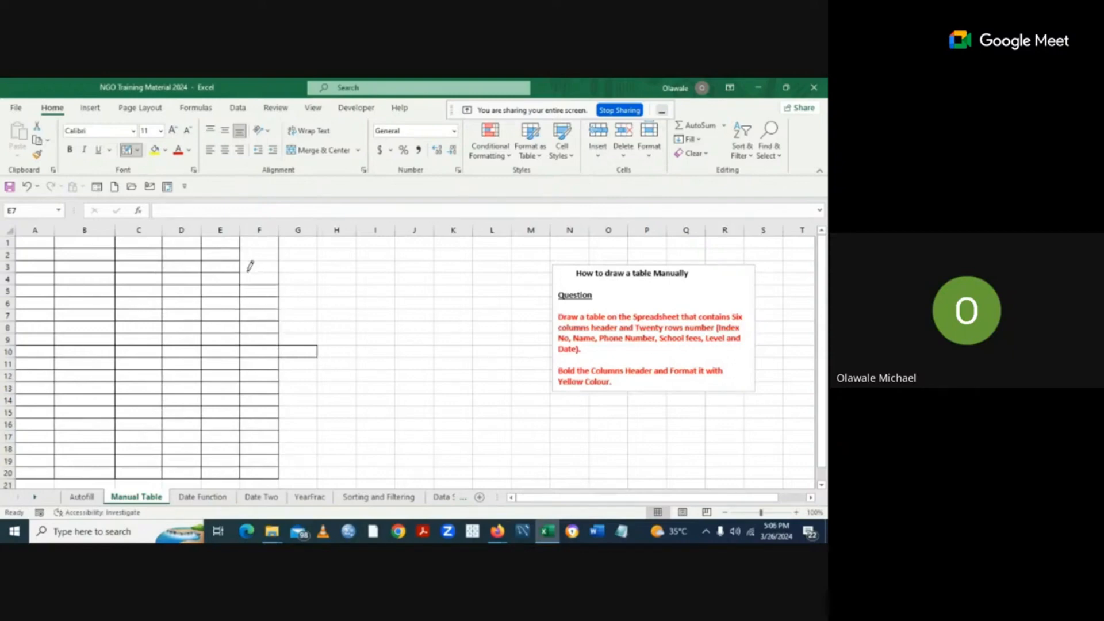
{"action": "left_click", "coordinate": [258, 270]}
{"action": "left_click", "coordinate": [246, 259]}
{"action": "left_click", "coordinate": [247, 248]}
{"action": "left_click", "coordinate": [138, 151]}
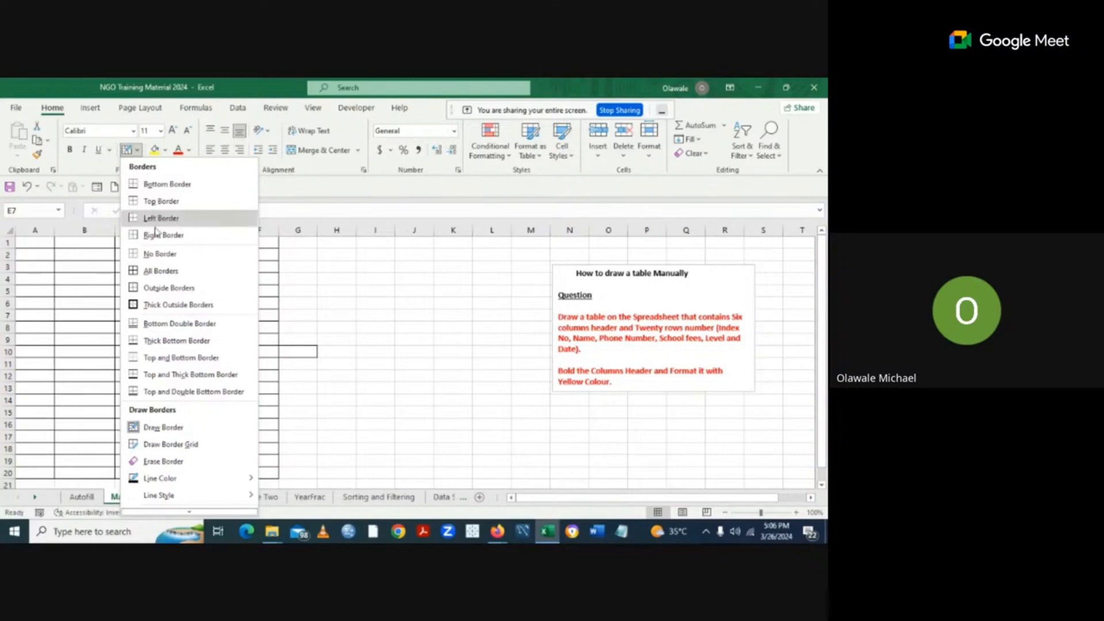
{"action": "left_click", "coordinate": [154, 254]}
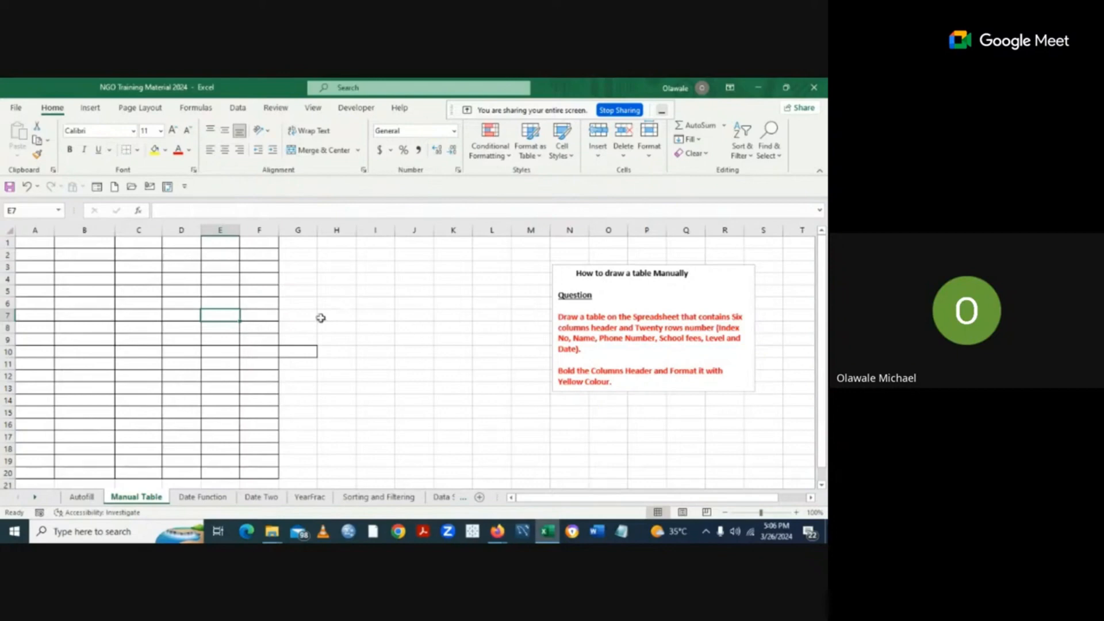
Enter headers Index Number, Name and Phone number in A1:C1, widening columns A and C to fit.
{"action": "left_click", "coordinate": [36, 244]}
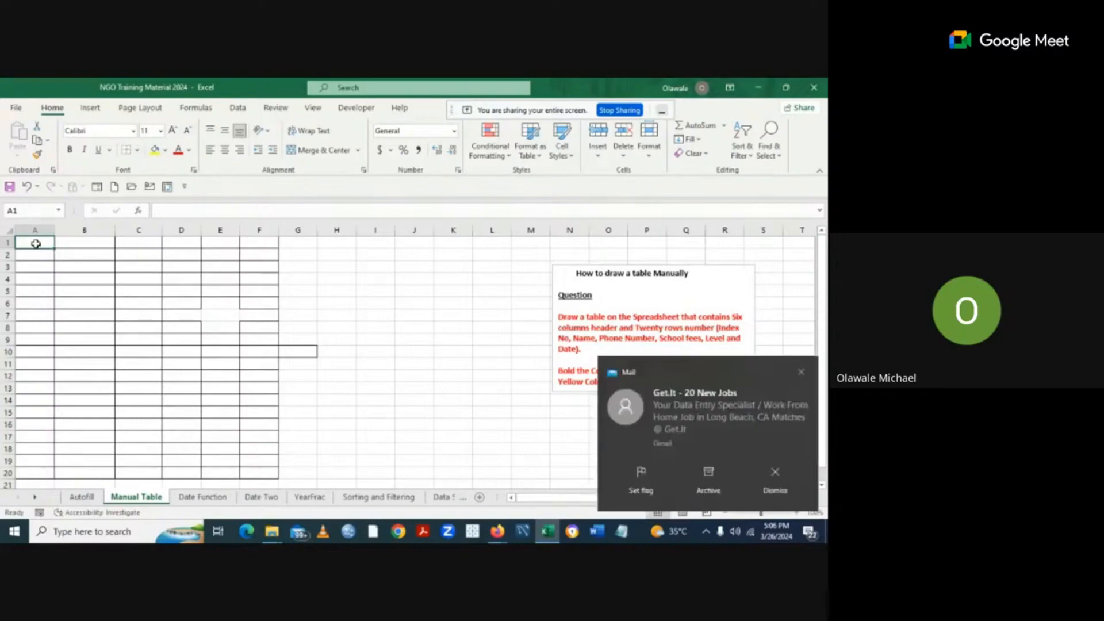
{"action": "type", "text": "Index"}
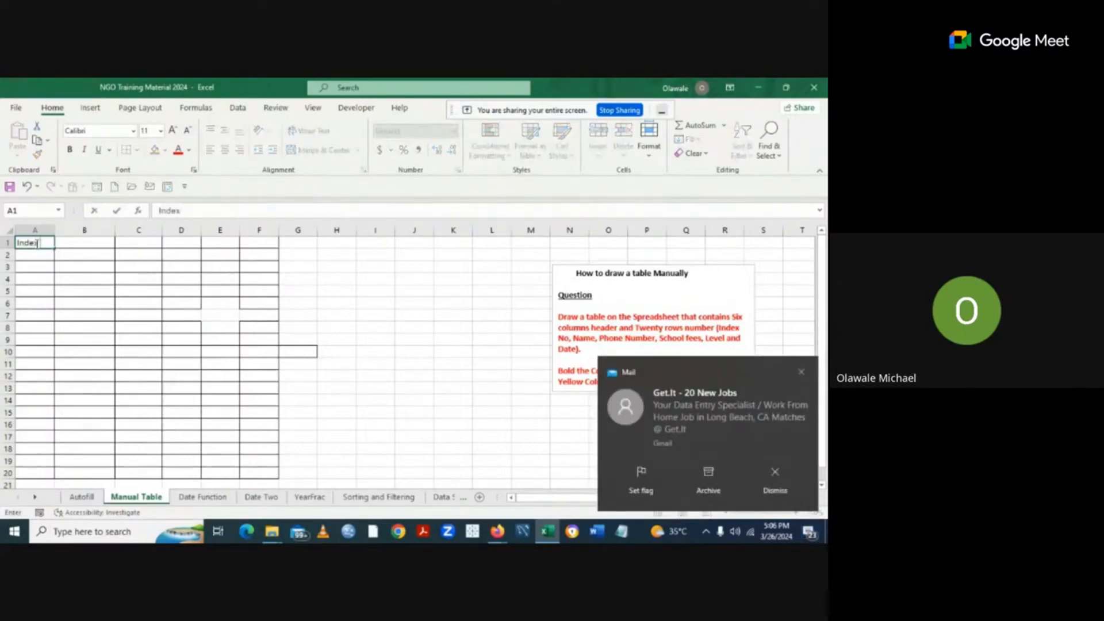
{"action": "type", "text": " Numbe"}
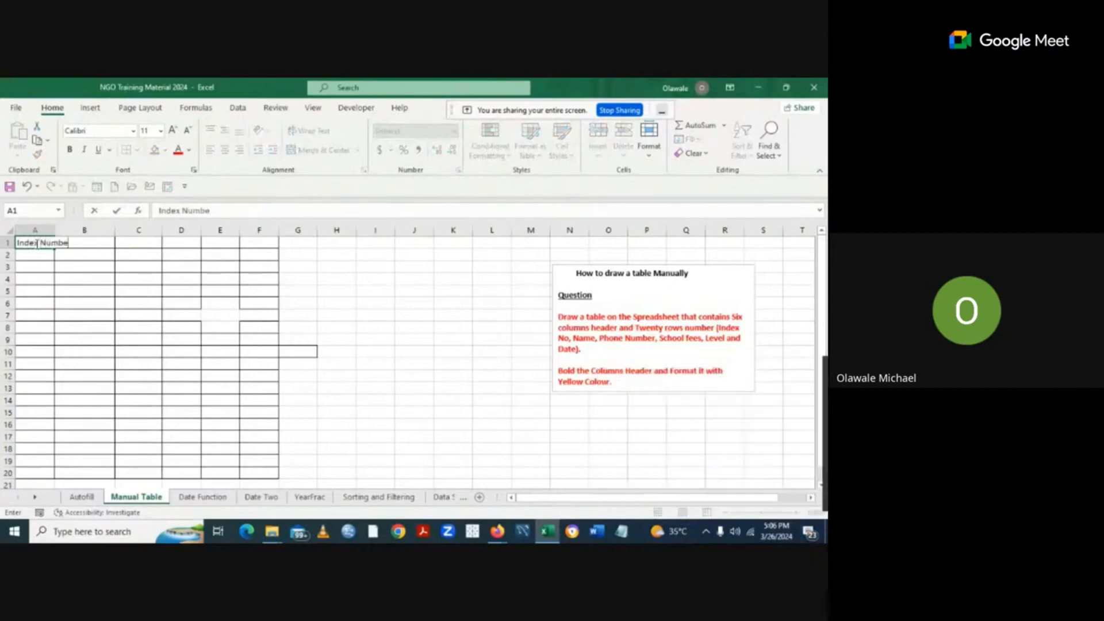
{"action": "type", "text": "r"}
{"action": "left_click", "coordinate": [97, 266]}
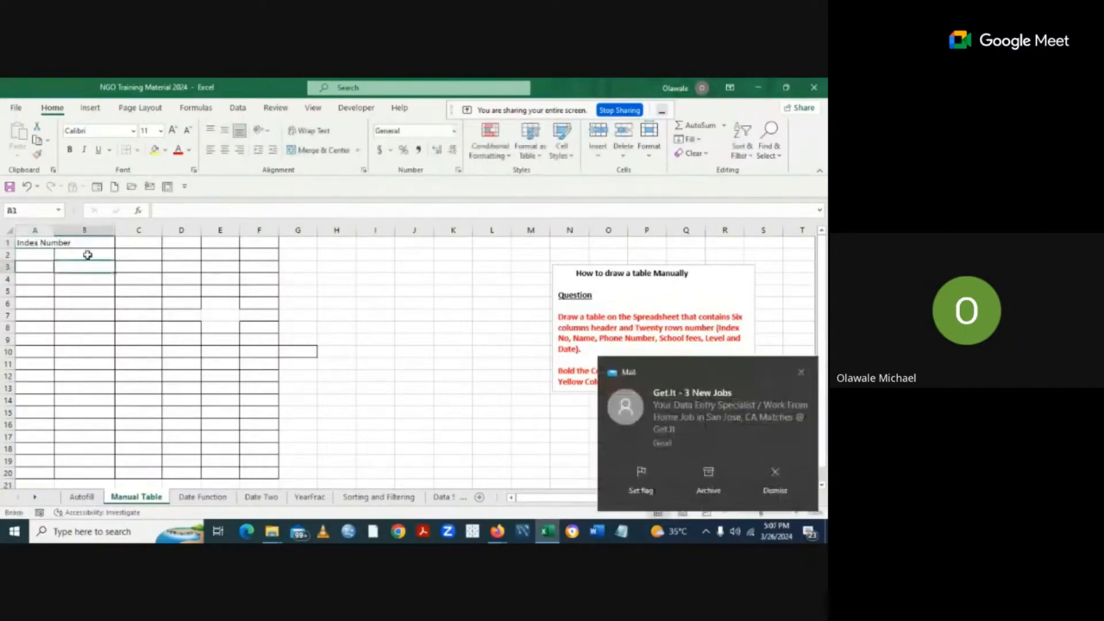
{"action": "left_click_drag", "start_coordinate": [55, 231], "coordinate": [73, 231]}
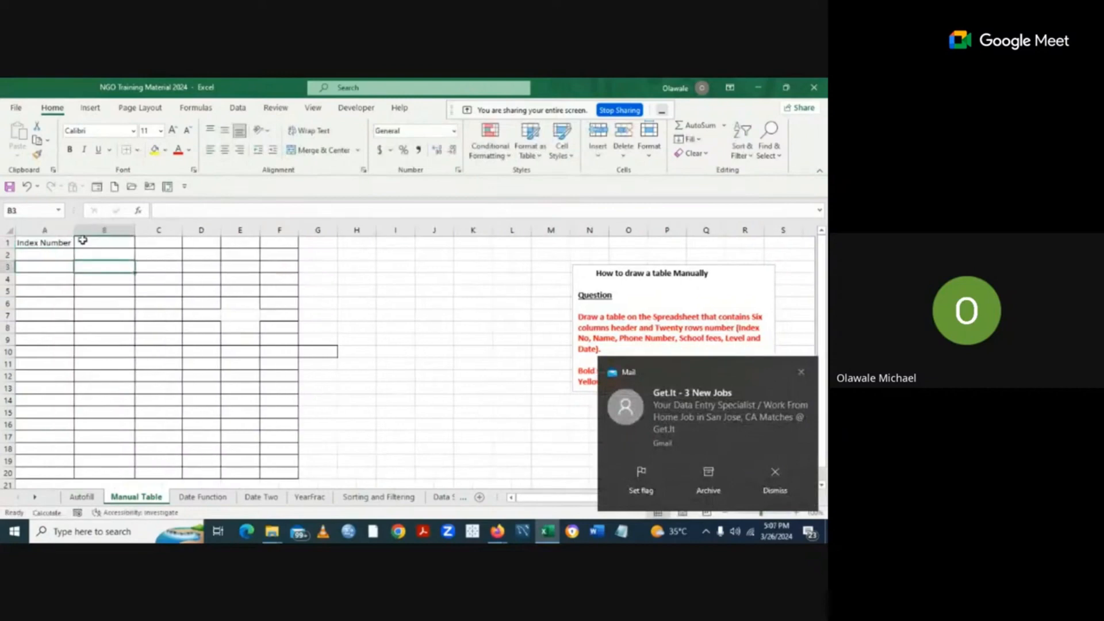
{"action": "left_click", "coordinate": [86, 242]}
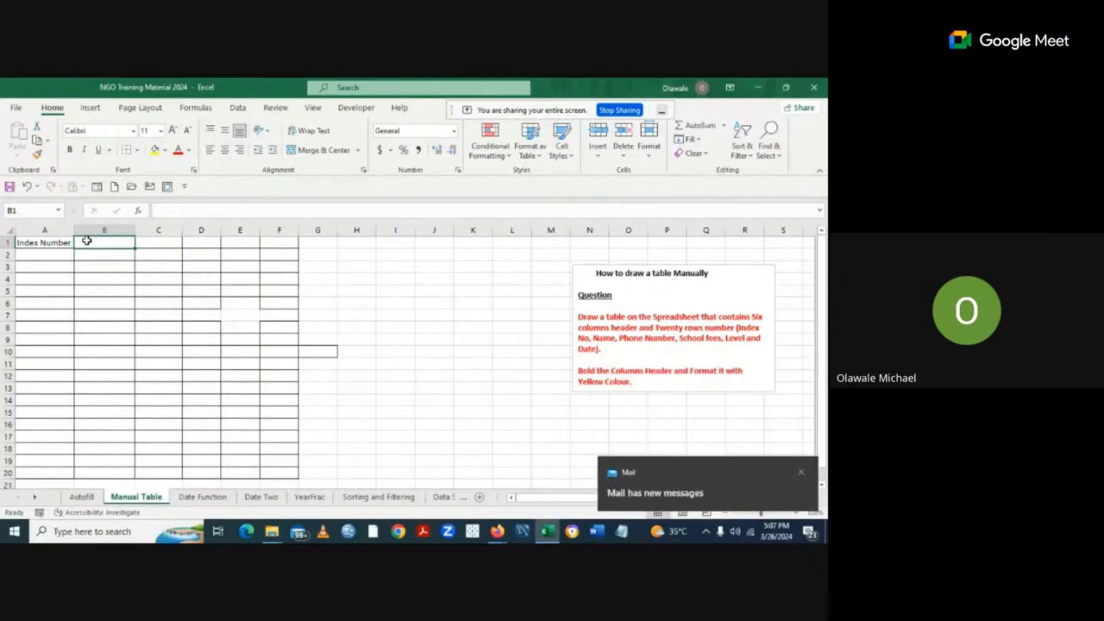
{"action": "type", "text": "Na"}
{"action": "type", "text": "me"}
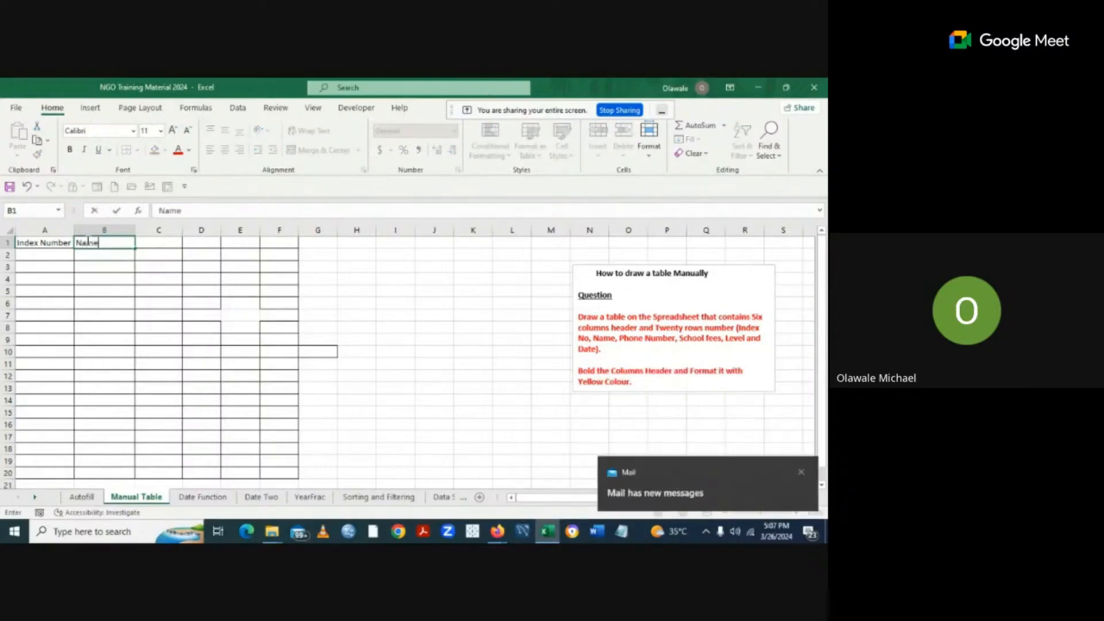
{"action": "left_click", "coordinate": [159, 241]}
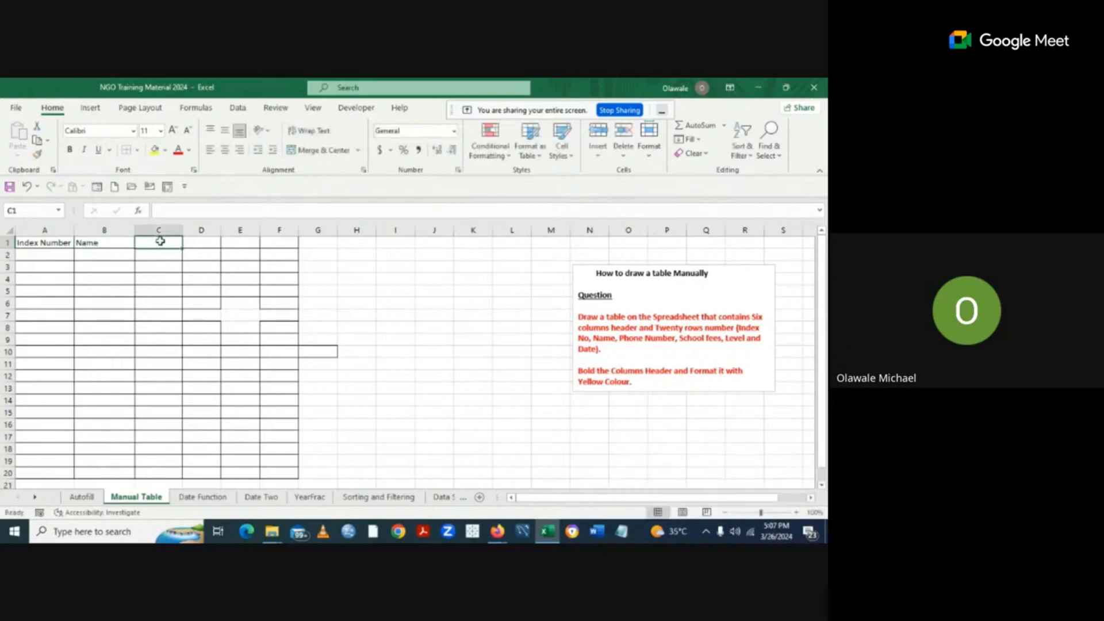
{"action": "type", "text": "Phone"}
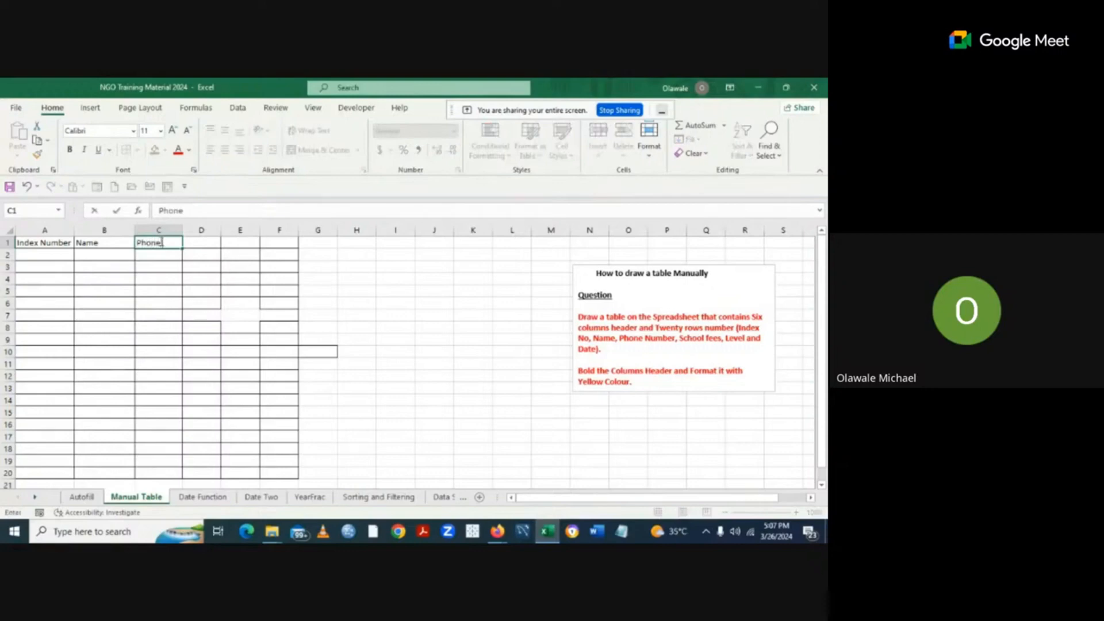
{"action": "type", "text": " number"}
{"action": "left_click", "coordinate": [340, 267]}
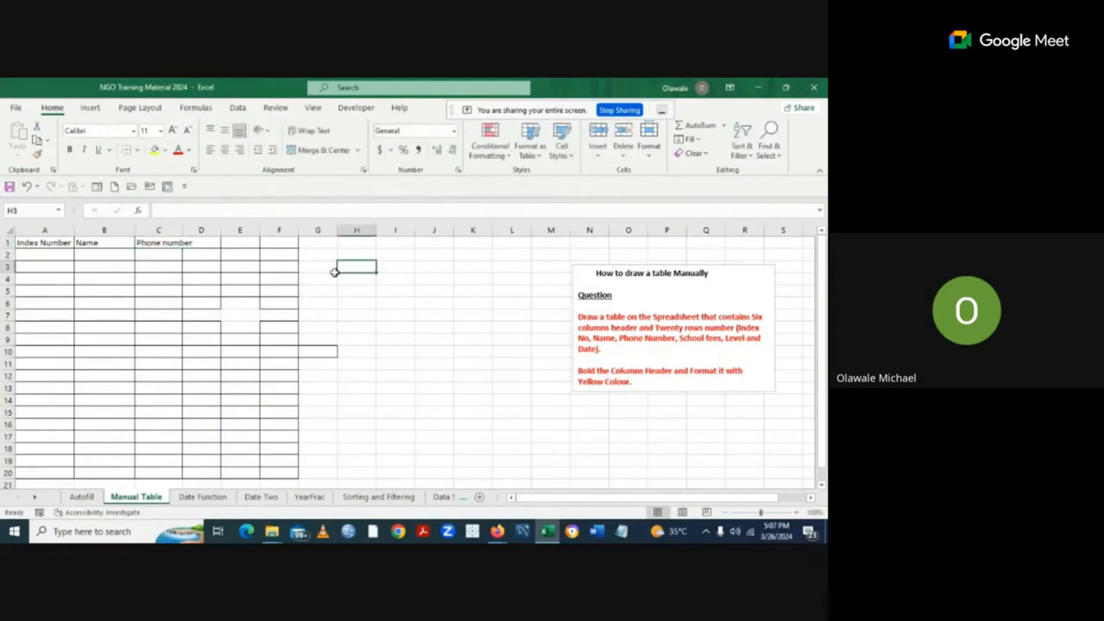
{"action": "double_click", "coordinate": [182, 230]}
Enter headers School fees, Level and Date in D1:F1, widening column D to fit.
{"action": "left_click", "coordinate": [210, 241]}
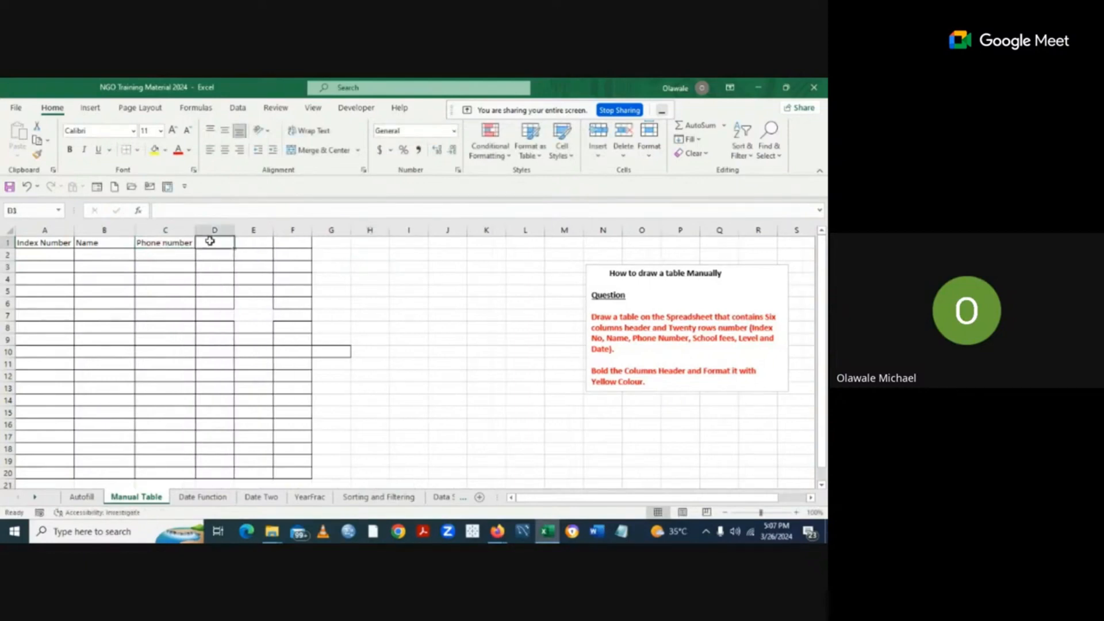
{"action": "type", "text": "S"}
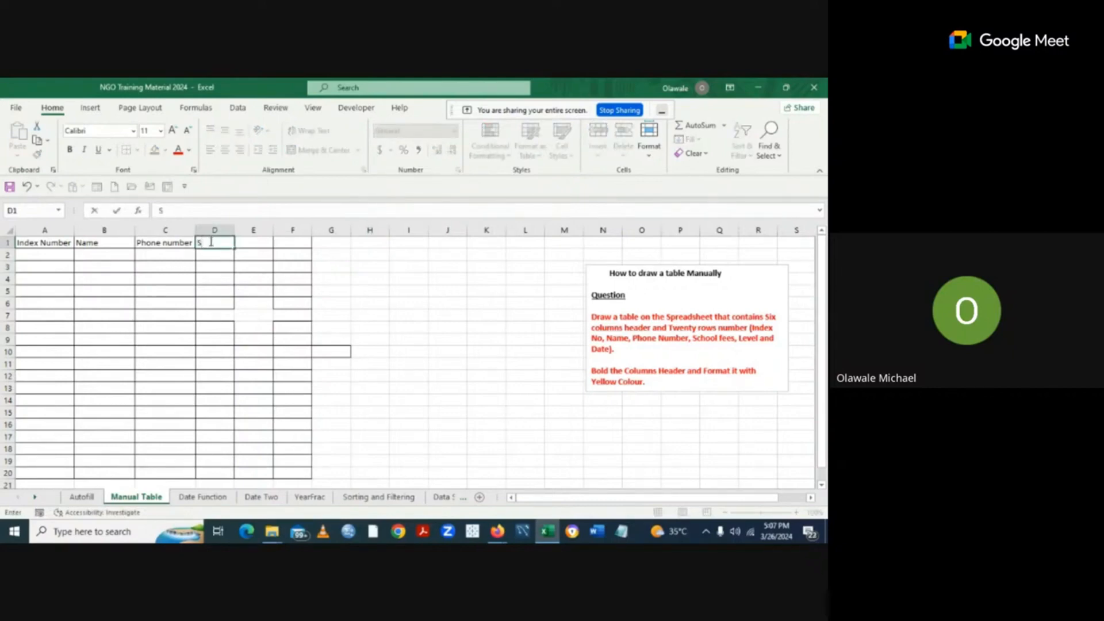
{"action": "type", "text": "chool fees"}
{"action": "left_click", "coordinate": [459, 316]}
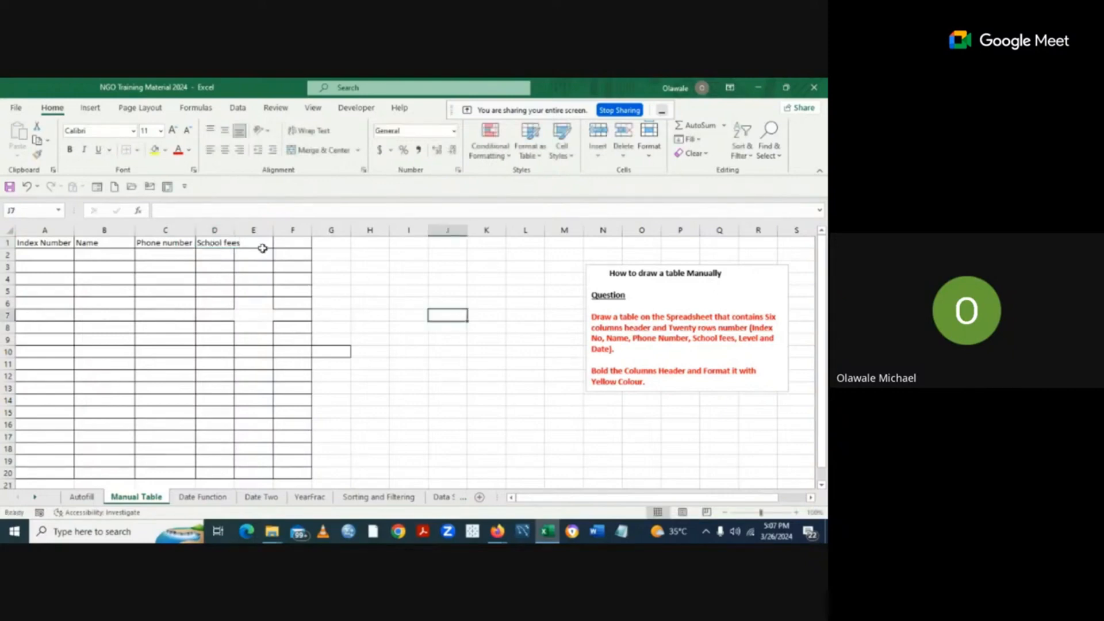
{"action": "left_click_drag", "start_coordinate": [231, 230], "coordinate": [238, 230]}
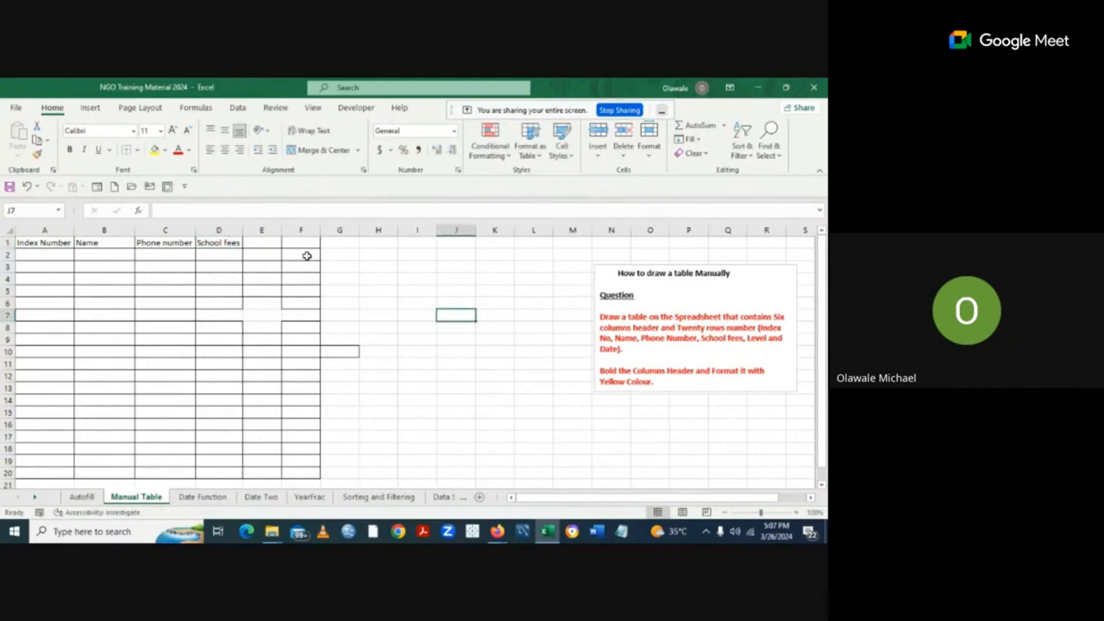
{"action": "left_click", "coordinate": [257, 243]}
{"action": "type", "text": "Le"}
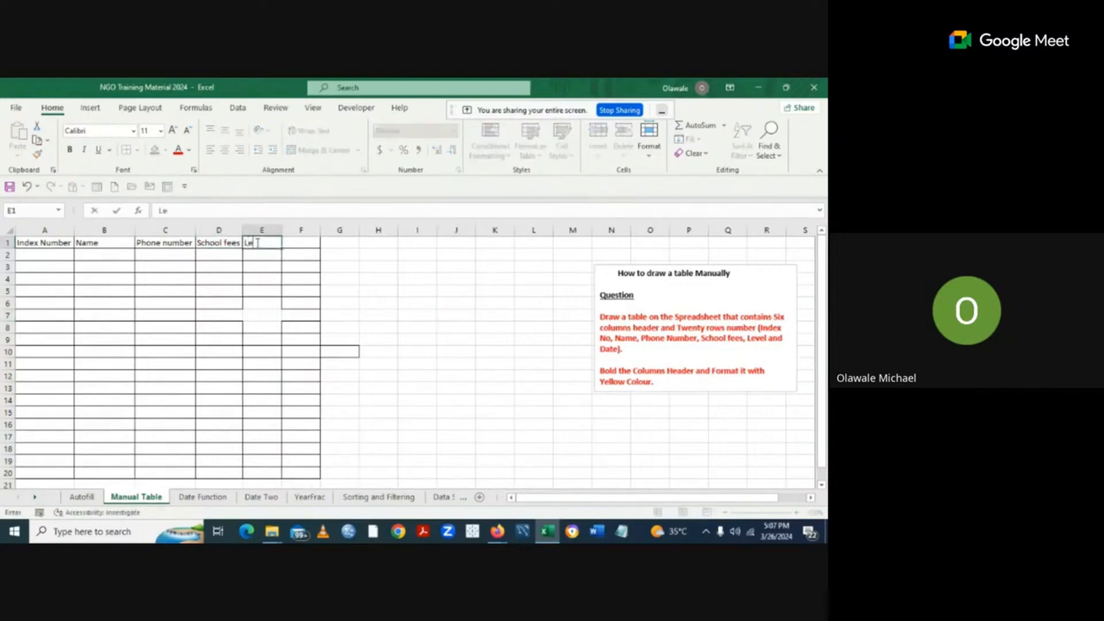
{"action": "type", "text": "vel"}
{"action": "left_click", "coordinate": [299, 243]}
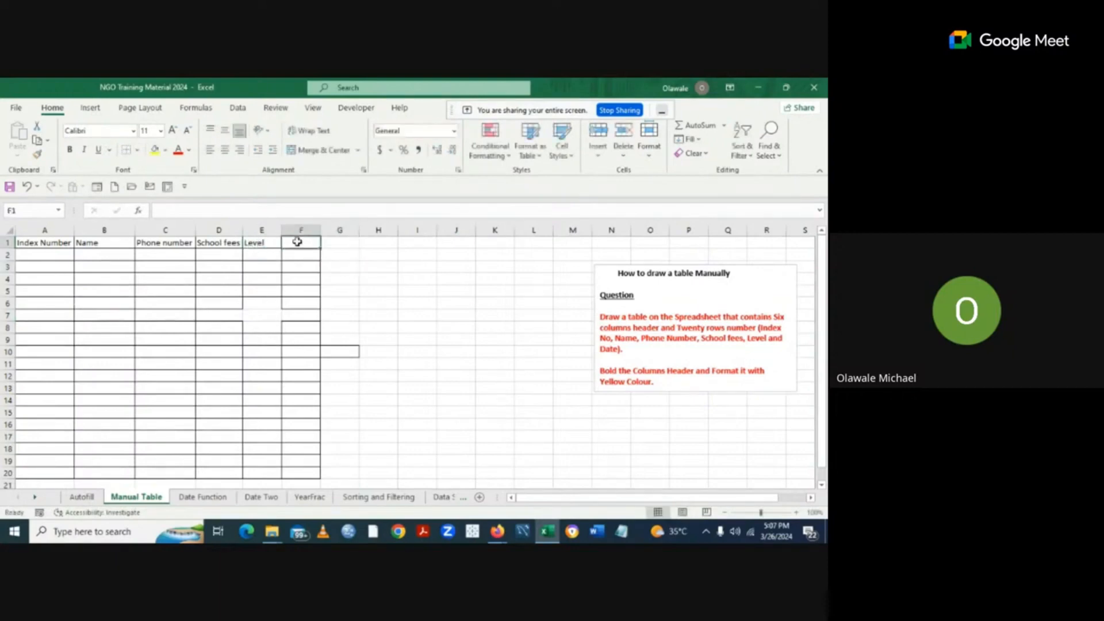
{"action": "type", "text": "Date"}
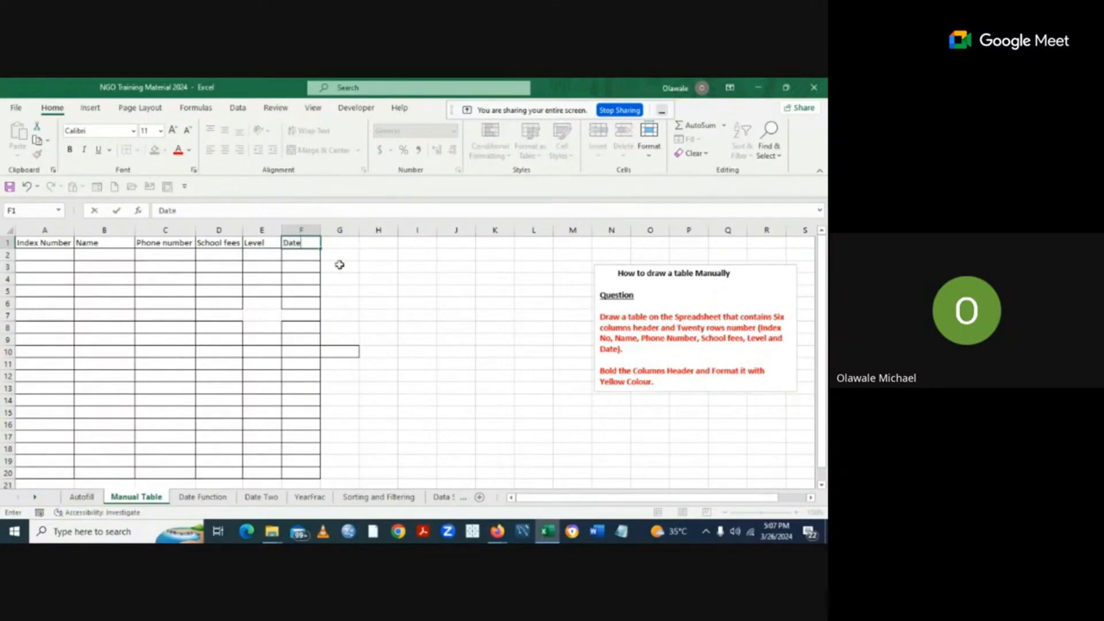
{"action": "left_click", "coordinate": [399, 282]}
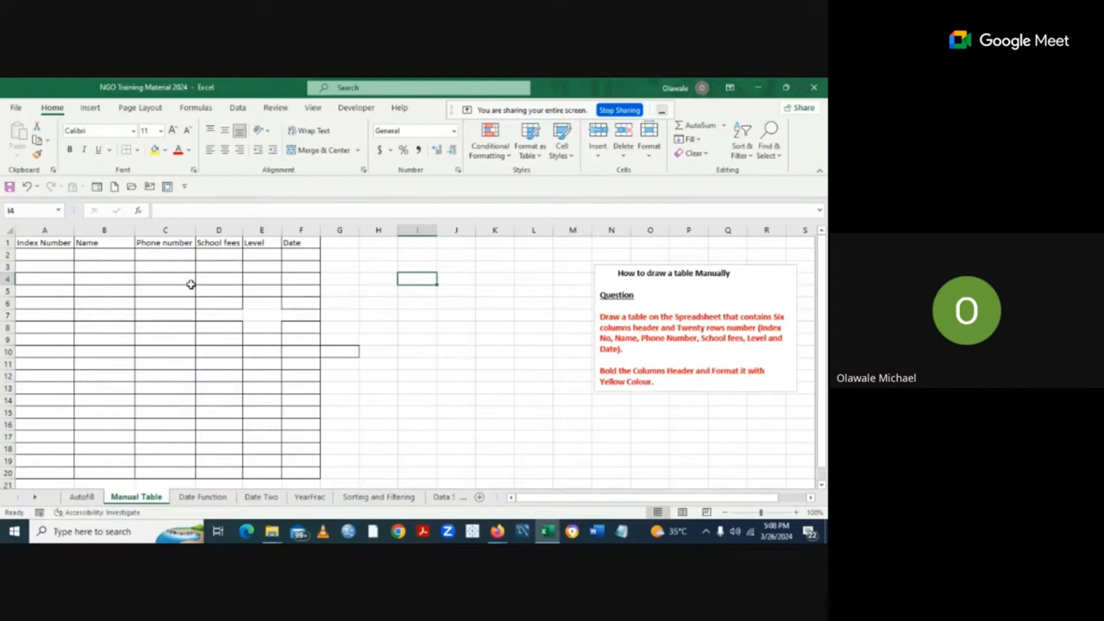
Make the Index Number through Date headers in A1:F1 bold.
{"action": "left_click_drag", "start_coordinate": [23, 243], "coordinate": [305, 243]}
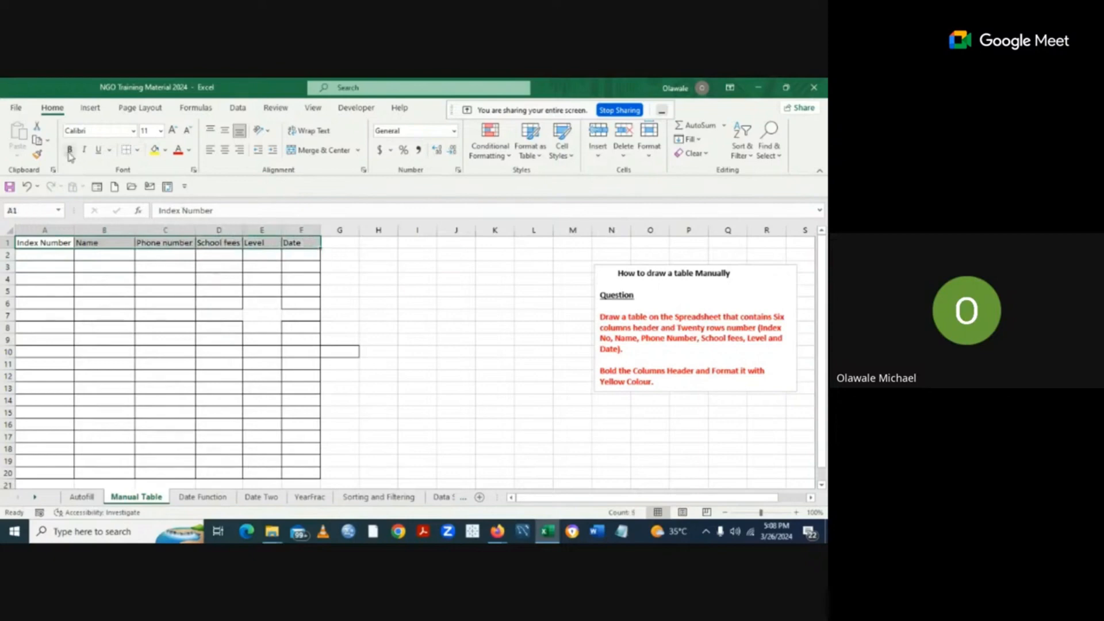
{"action": "left_click", "coordinate": [69, 150]}
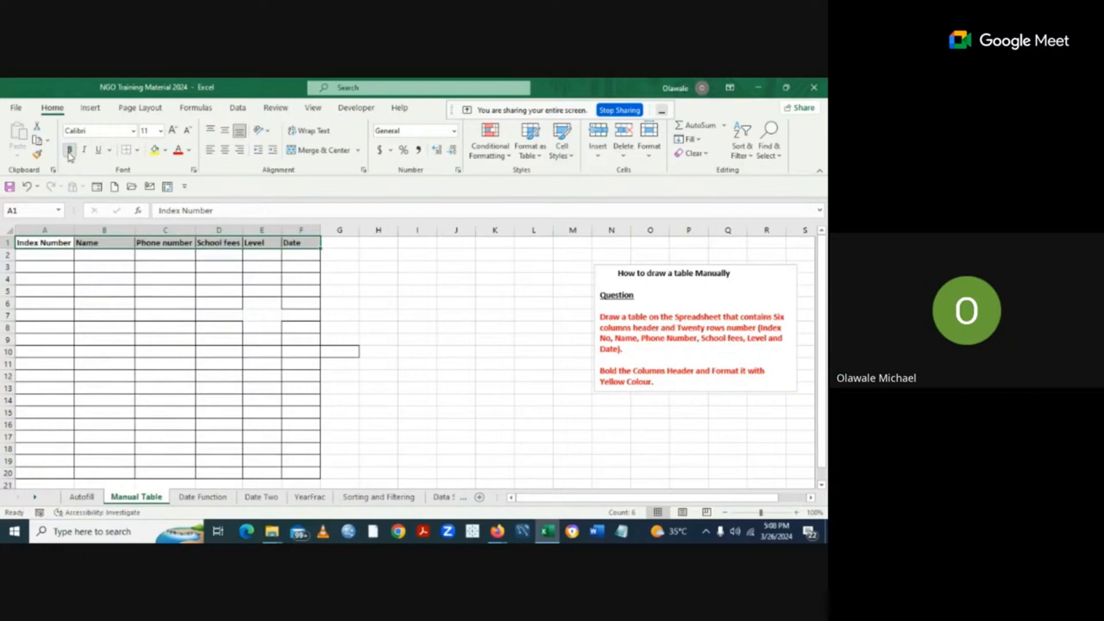
{"action": "left_click", "coordinate": [486, 342]}
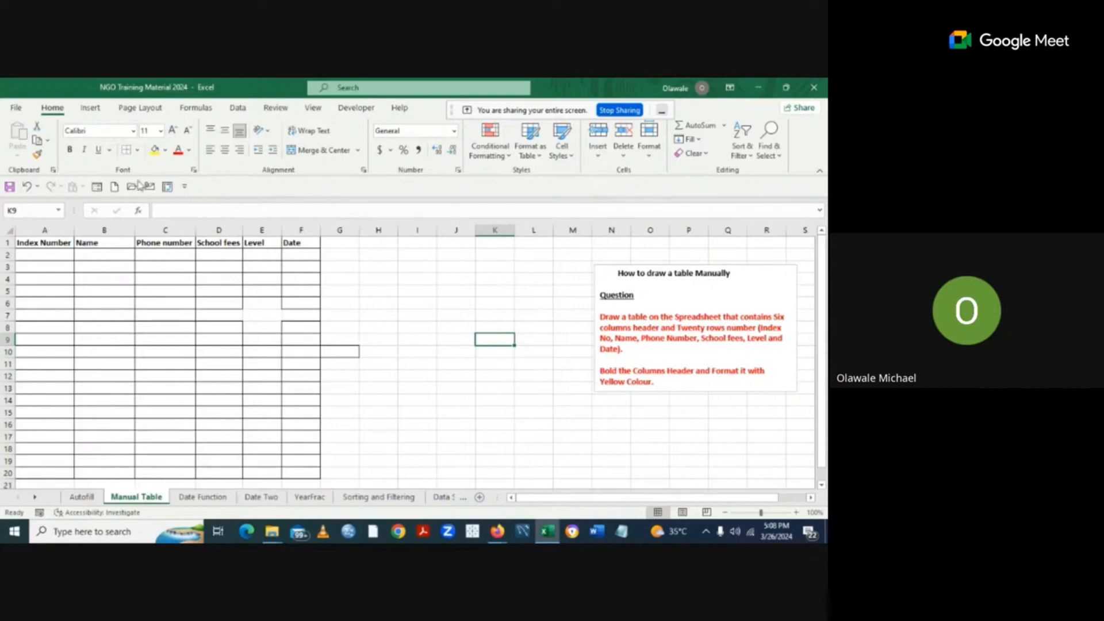
Hand-draw the missing borders around cell E7, then turn border drawing off.
{"action": "left_click", "coordinate": [139, 151]}
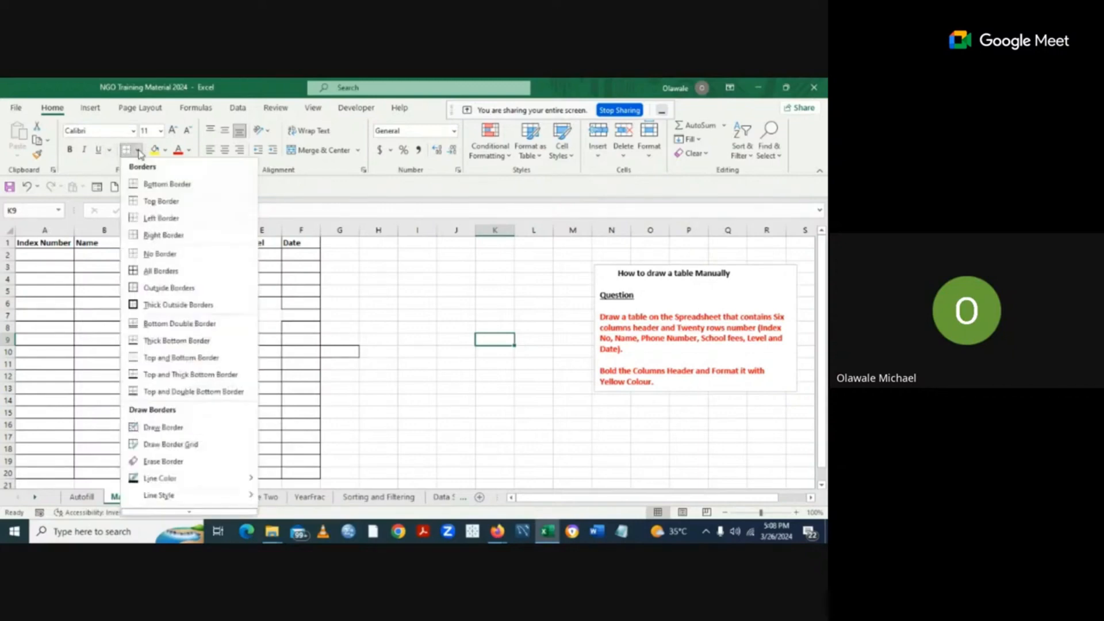
{"action": "left_click", "coordinate": [162, 429]}
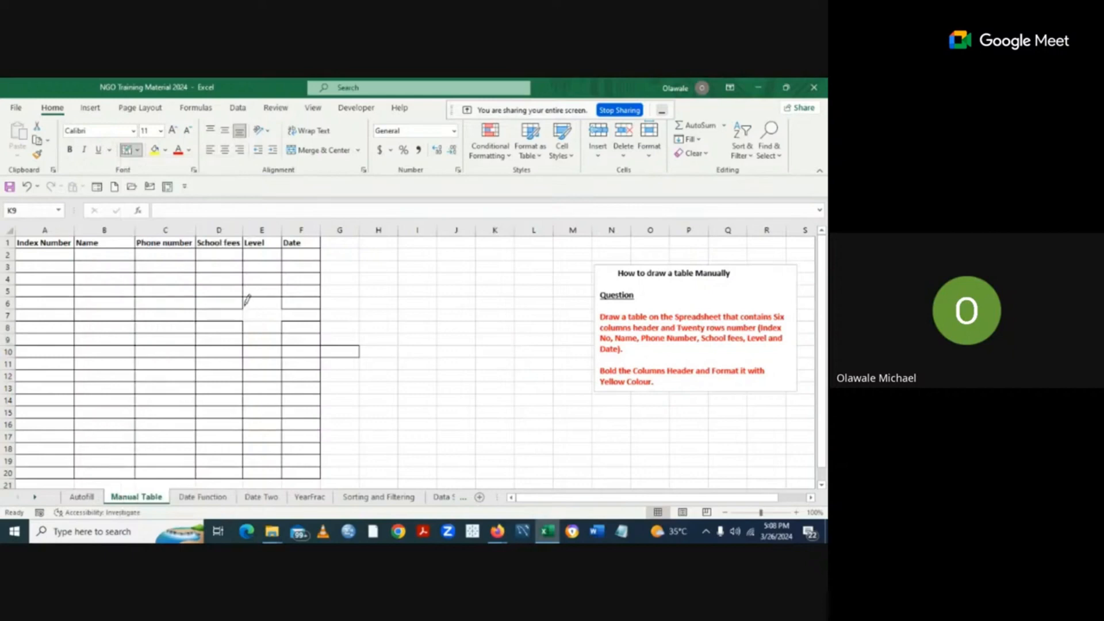
{"action": "left_click_drag", "start_coordinate": [246, 313], "coordinate": [263, 313]}
{"action": "left_click", "coordinate": [137, 151]}
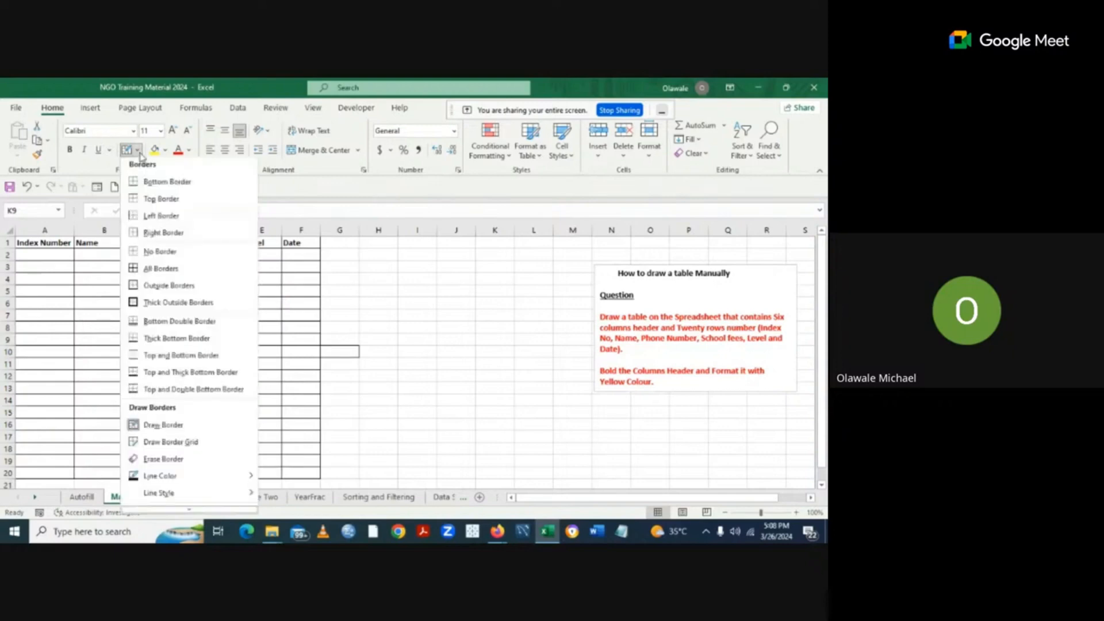
{"action": "left_click", "coordinate": [158, 256]}
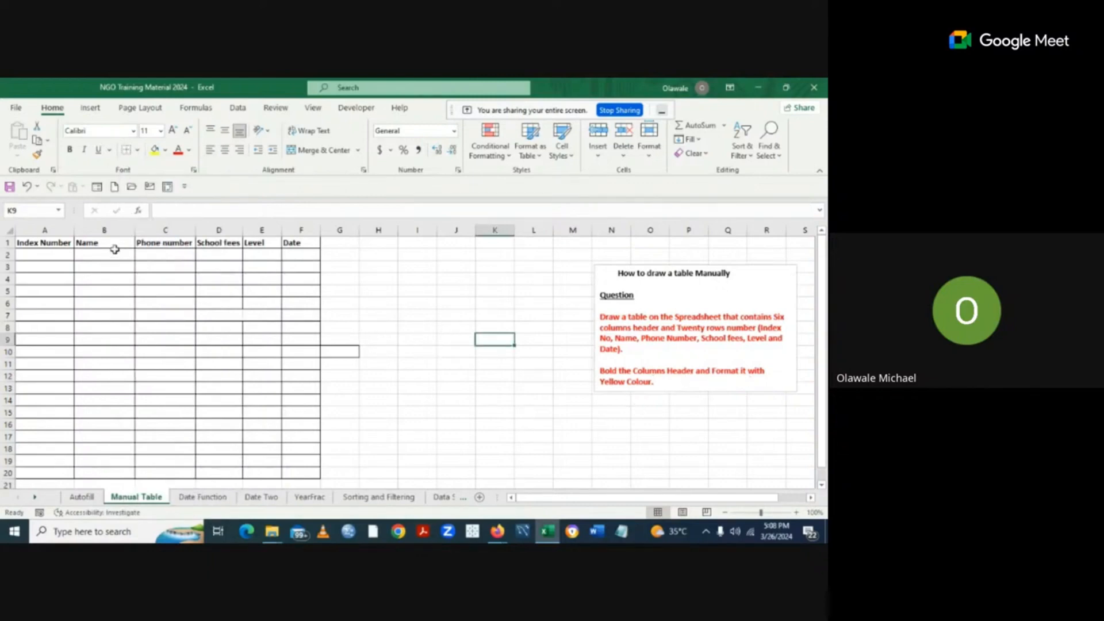
{"action": "left_click", "coordinate": [43, 242]}
Fill the header cells A1:F1 with yellow.
{"action": "left_click_drag", "start_coordinate": [73, 241], "coordinate": [299, 243]}
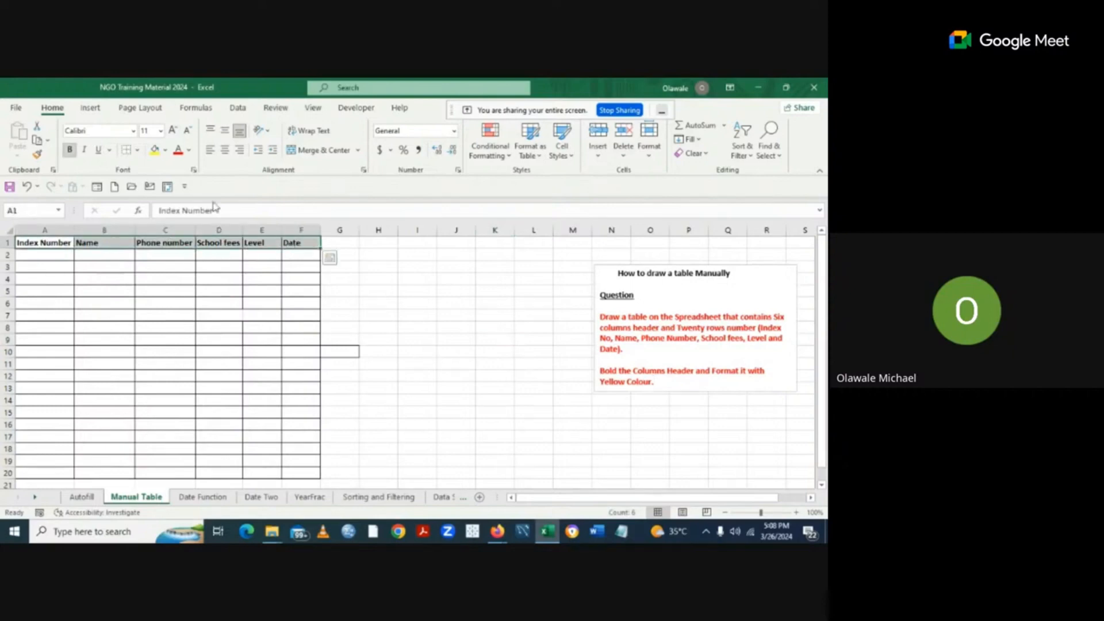
{"action": "left_click", "coordinate": [154, 151]}
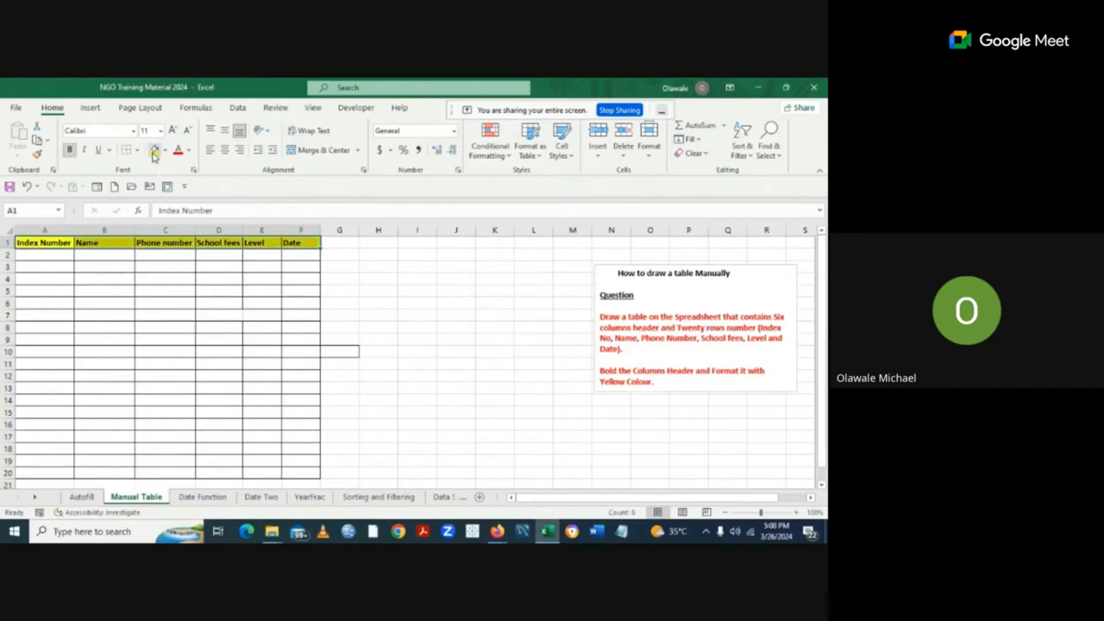
{"action": "left_click", "coordinate": [444, 343]}
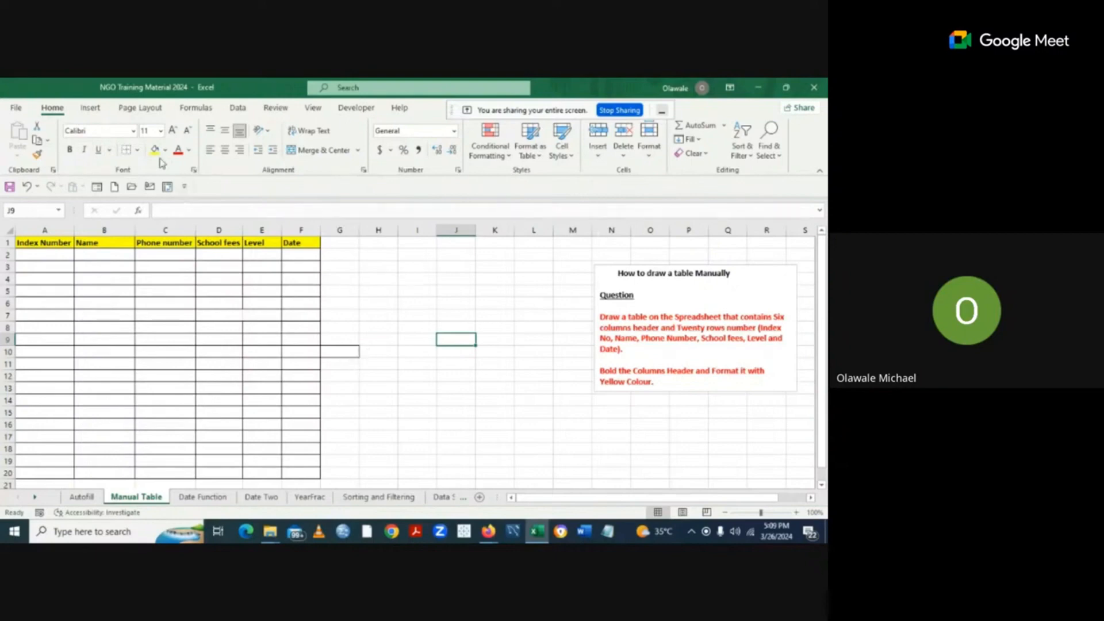
Erase the stray box border at G10 beside row 10.
{"action": "left_click", "coordinate": [138, 151]}
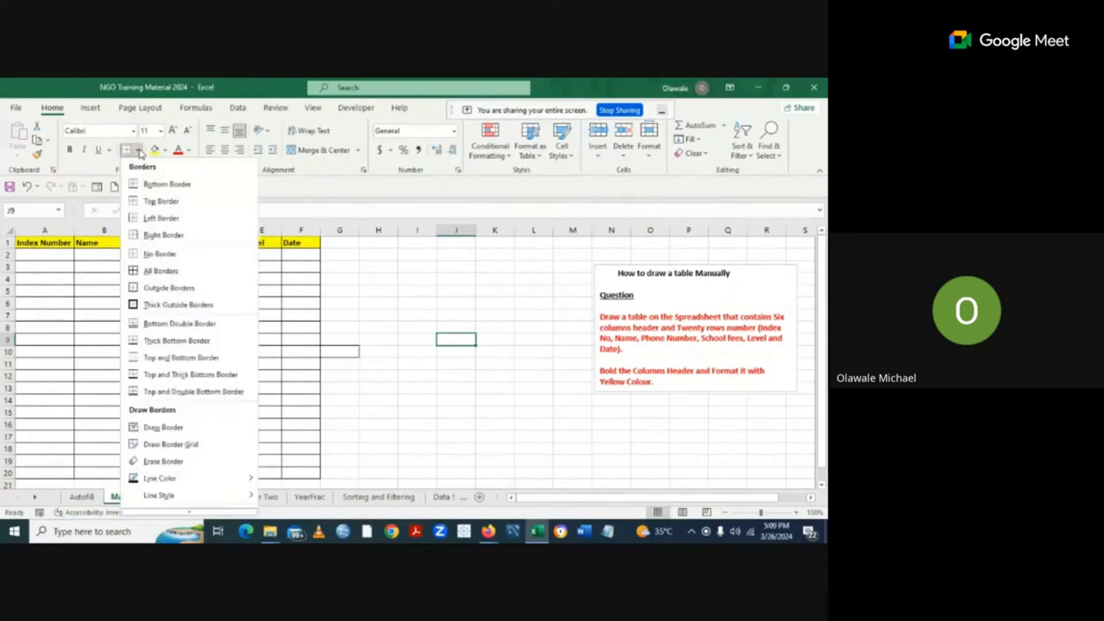
{"action": "left_click", "coordinate": [166, 461]}
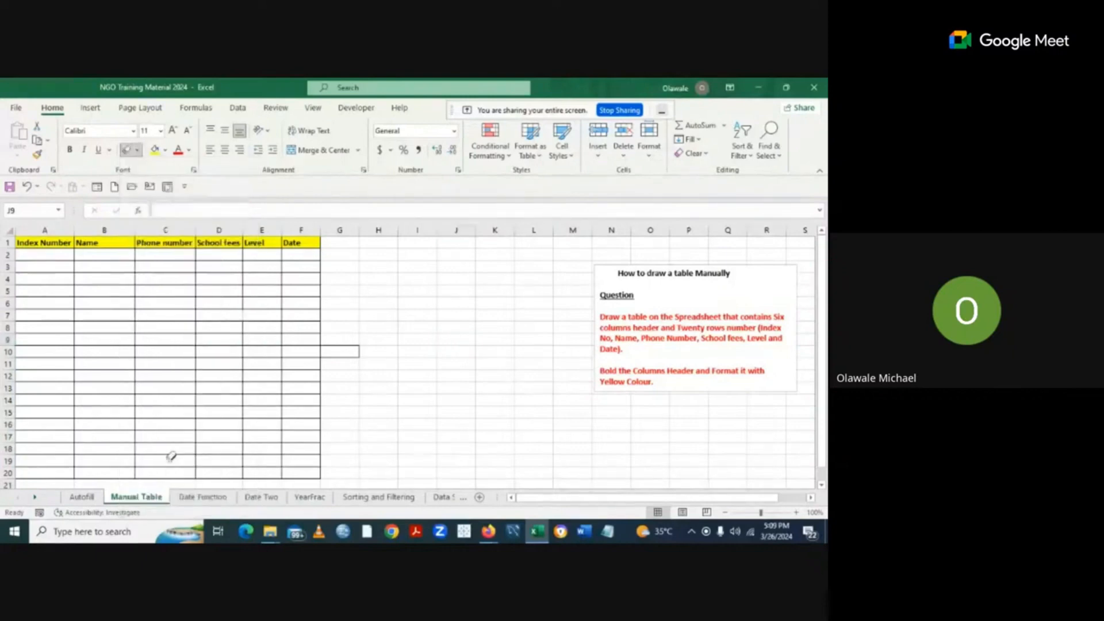
{"action": "left_click_drag", "start_coordinate": [338, 336], "coordinate": [340, 353]}
{"action": "left_click", "coordinate": [138, 150]}
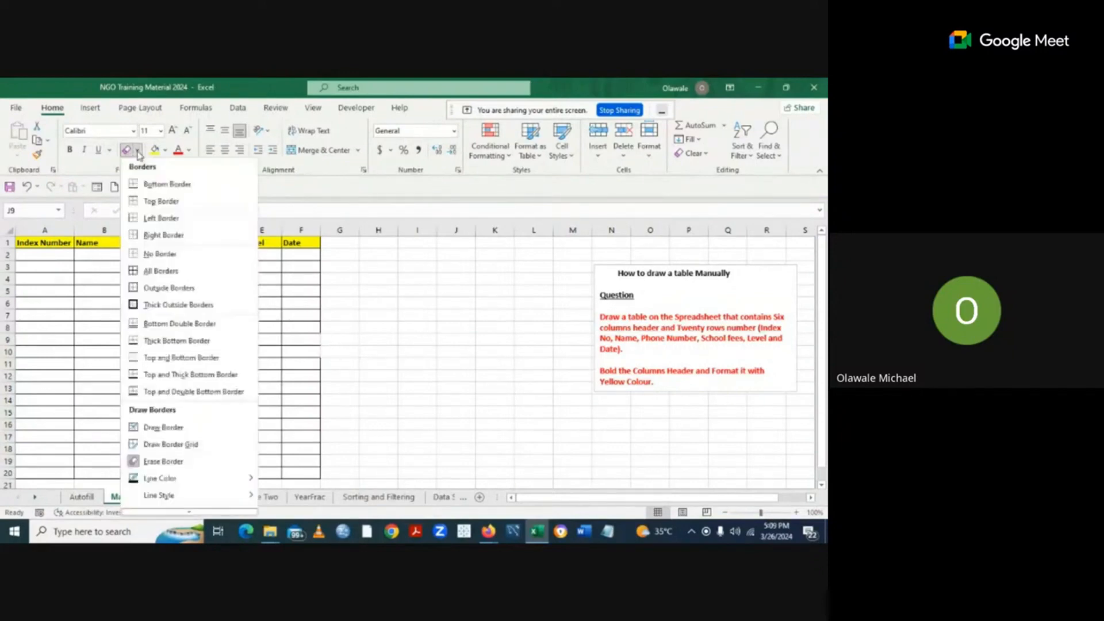
{"action": "left_click", "coordinate": [160, 256]}
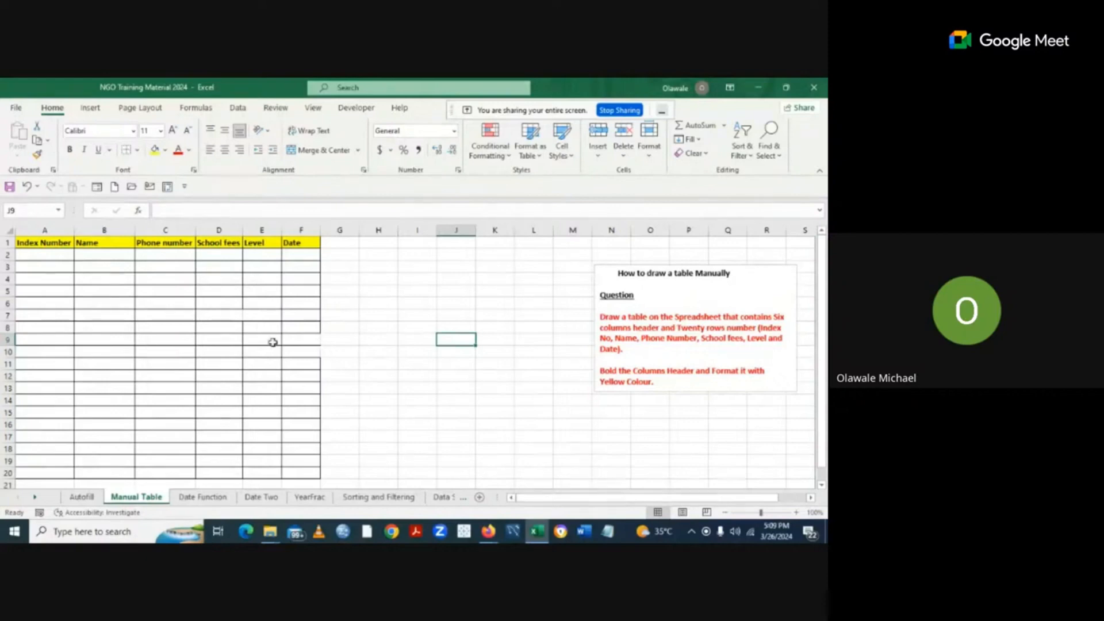
Redraw the missing right edge of column F with Draw Border Grid.
{"action": "left_click", "coordinate": [140, 151]}
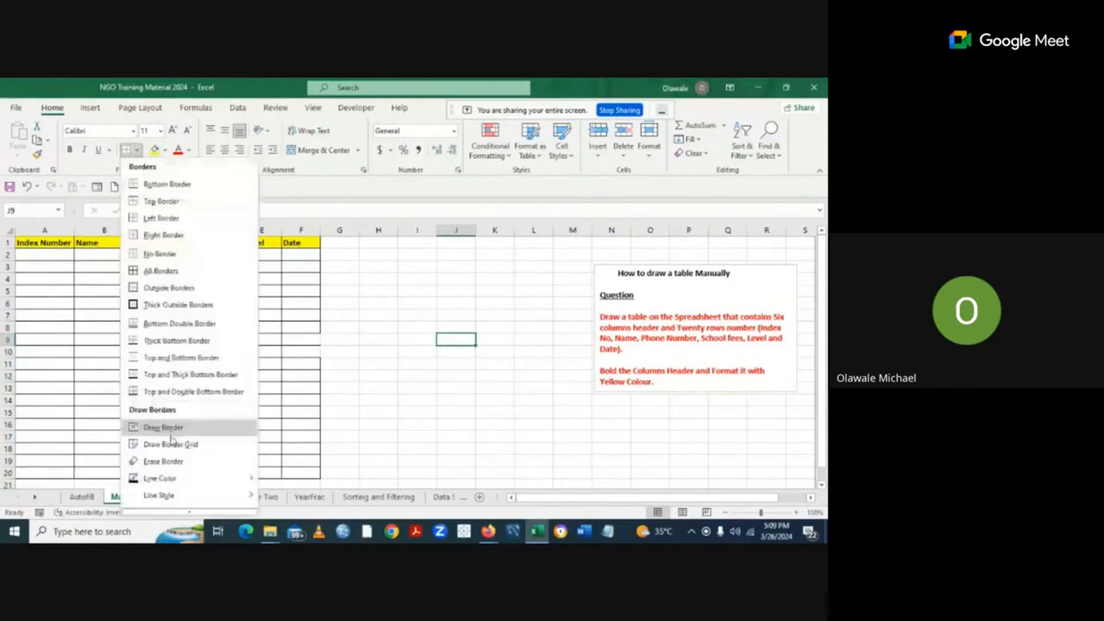
{"action": "left_click", "coordinate": [173, 444]}
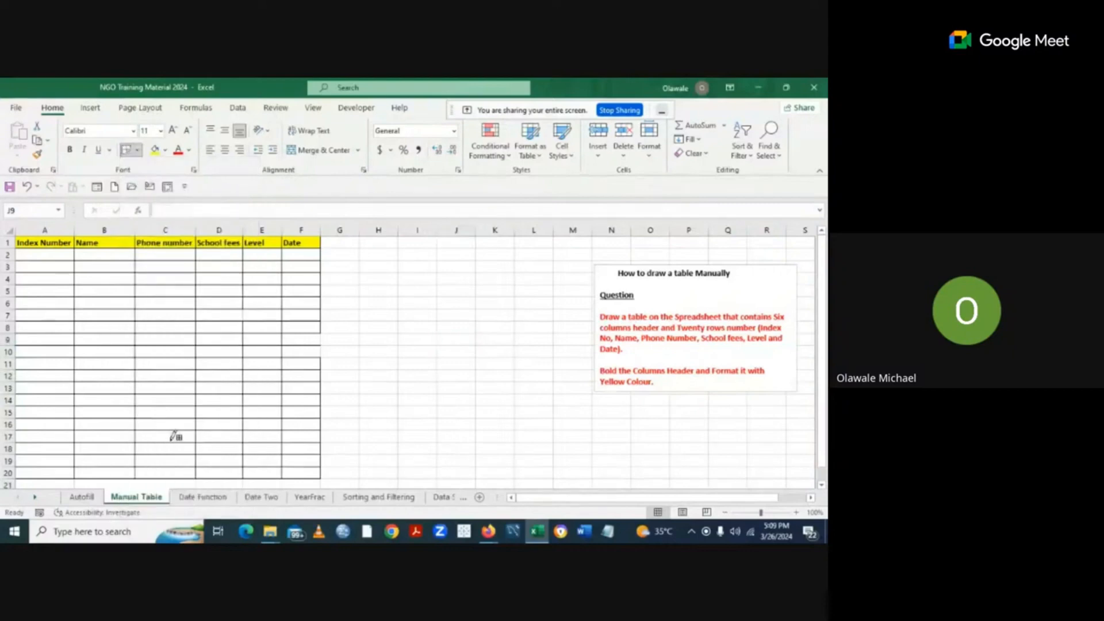
{"action": "left_click_drag", "start_coordinate": [322, 323], "coordinate": [323, 349]}
{"action": "left_click", "coordinate": [140, 151]}
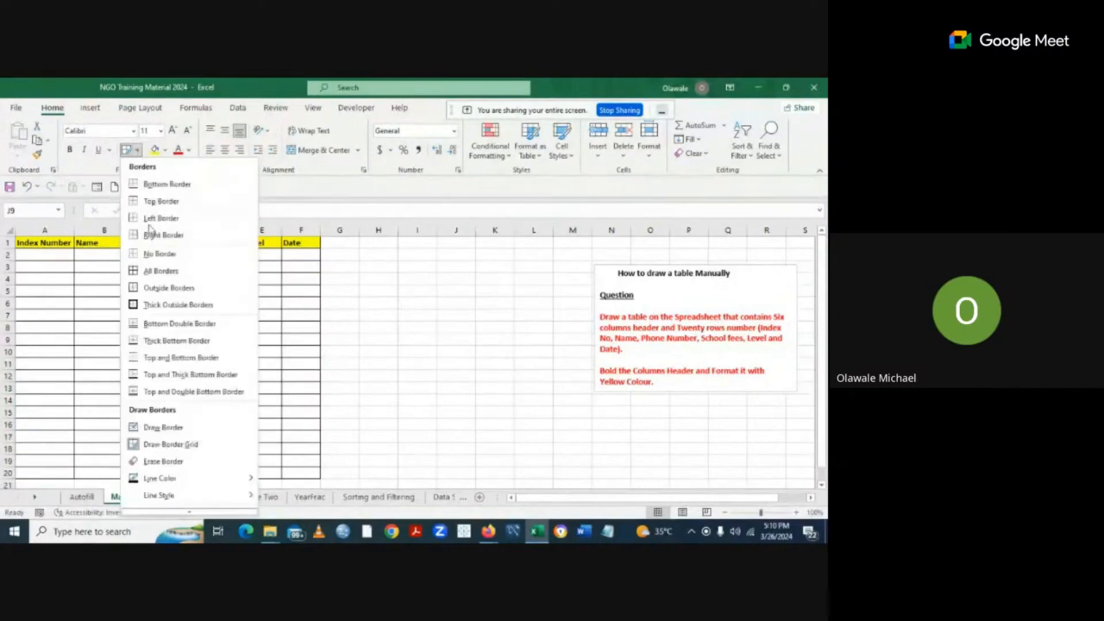
{"action": "left_click", "coordinate": [167, 256]}
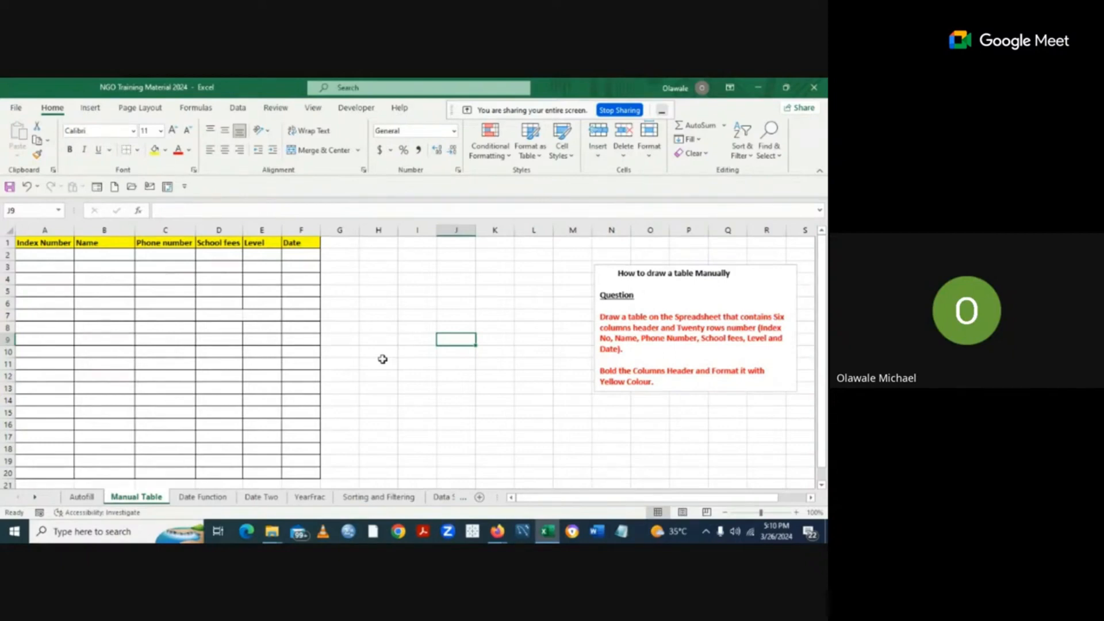
Start a second table by typing Number in cell H1.
{"action": "left_click", "coordinate": [138, 151]}
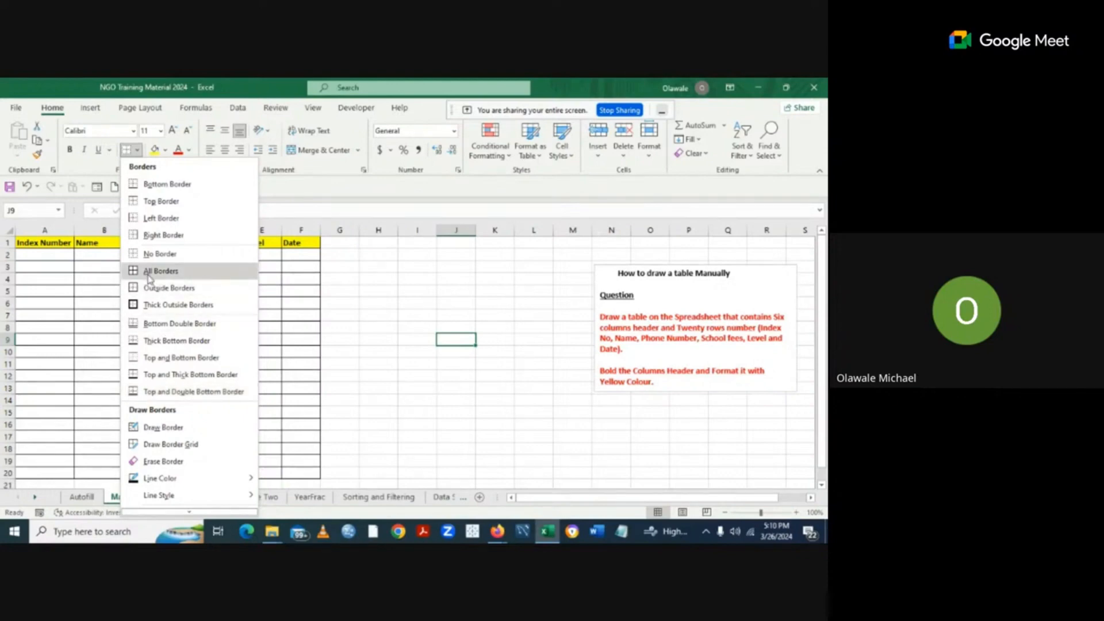
{"action": "left_click", "coordinate": [394, 339]}
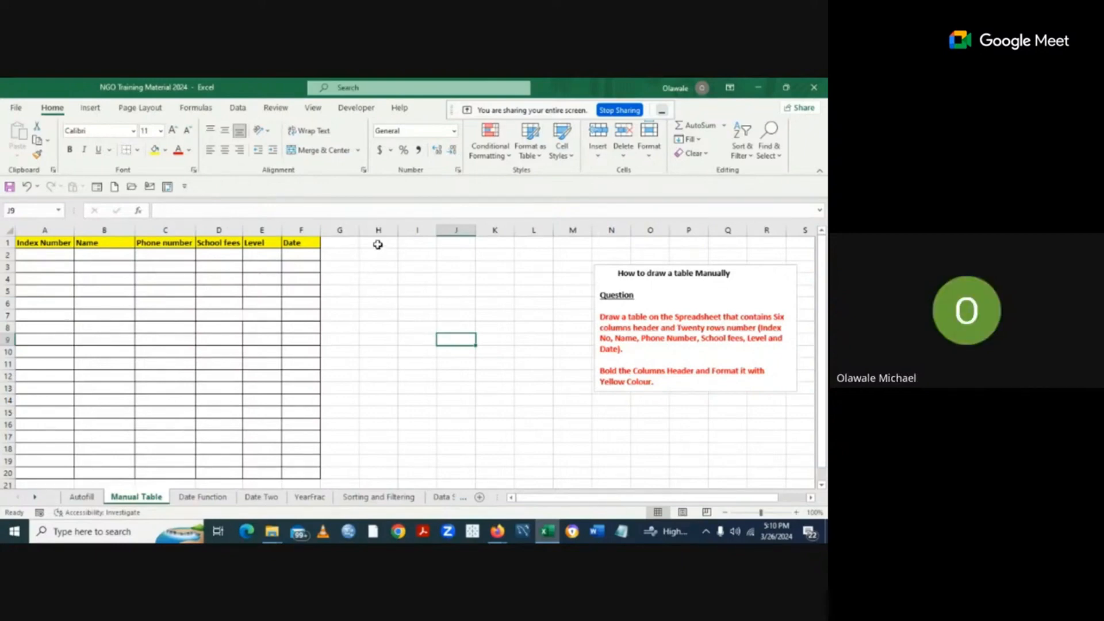
{"action": "left_click", "coordinate": [378, 244]}
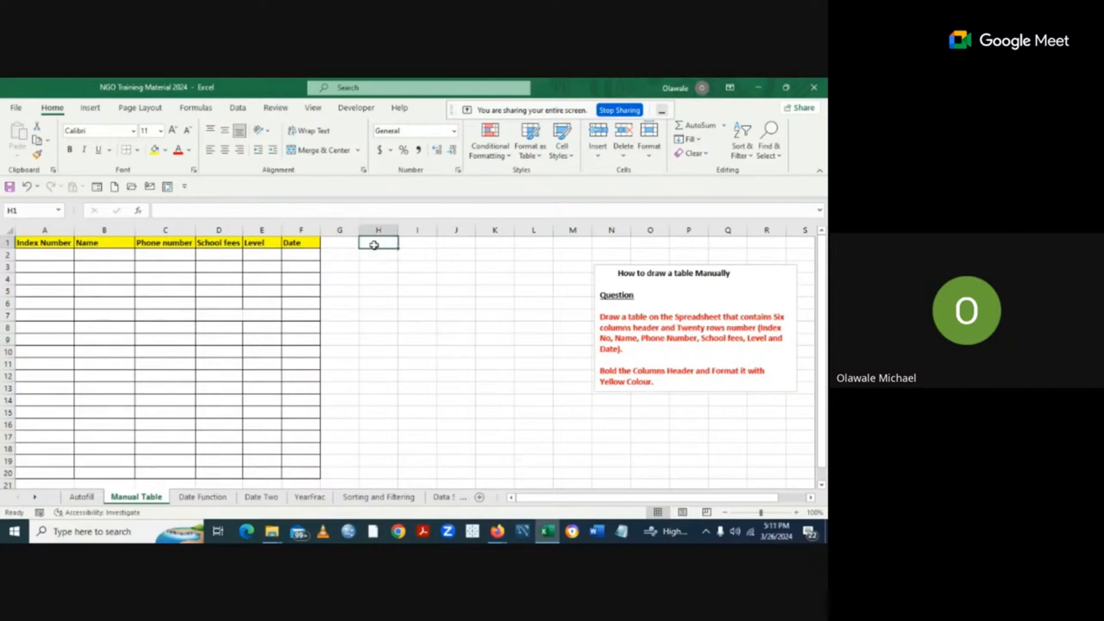
{"action": "type", "text": "N"}
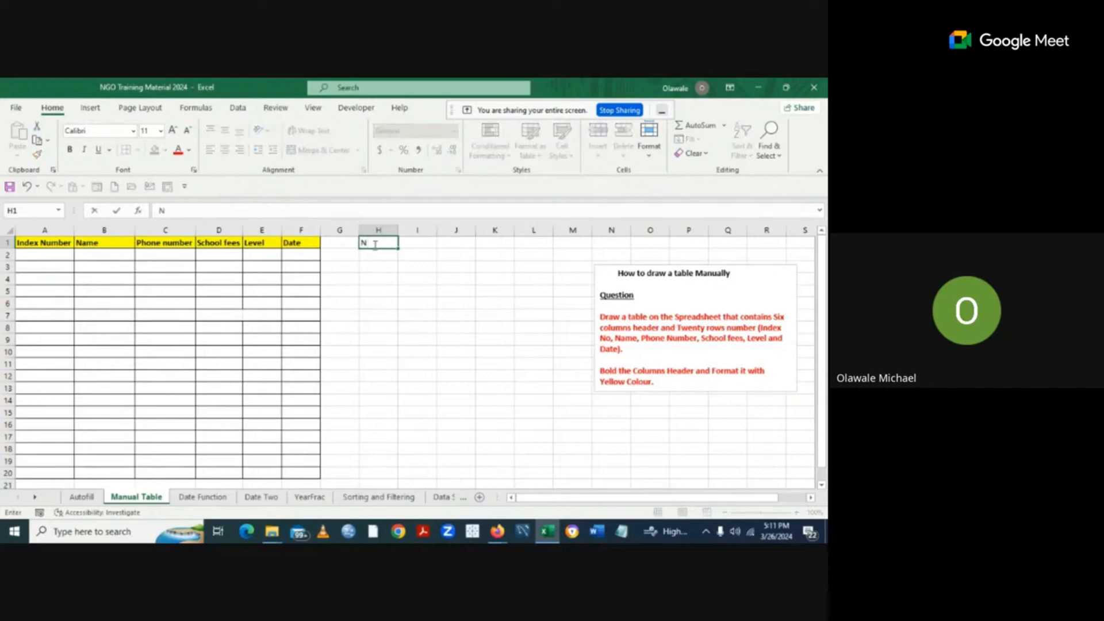
{"action": "type", "text": "umber"}
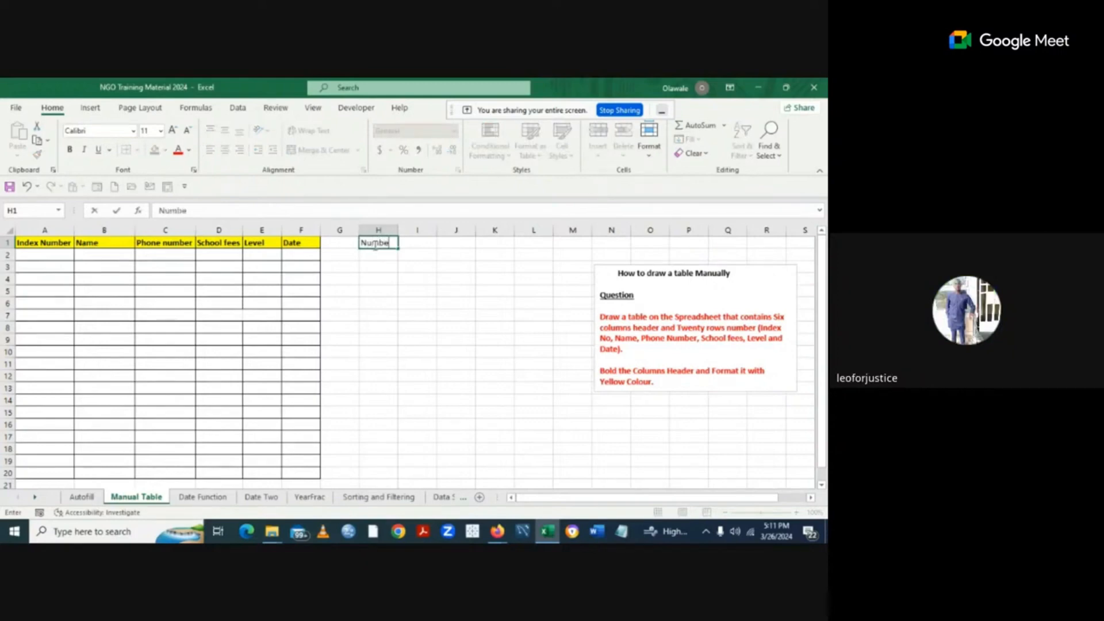
Enter the headings date in I1 and level in J1 next to Number.
{"action": "left_click", "coordinate": [414, 242]}
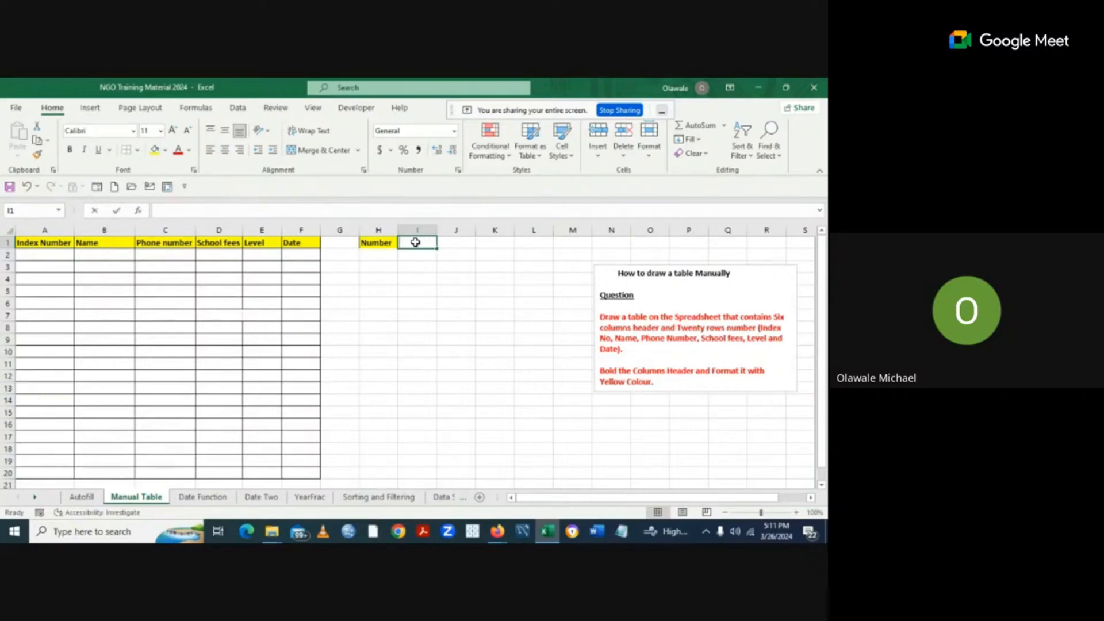
{"action": "type", "text": "p"}
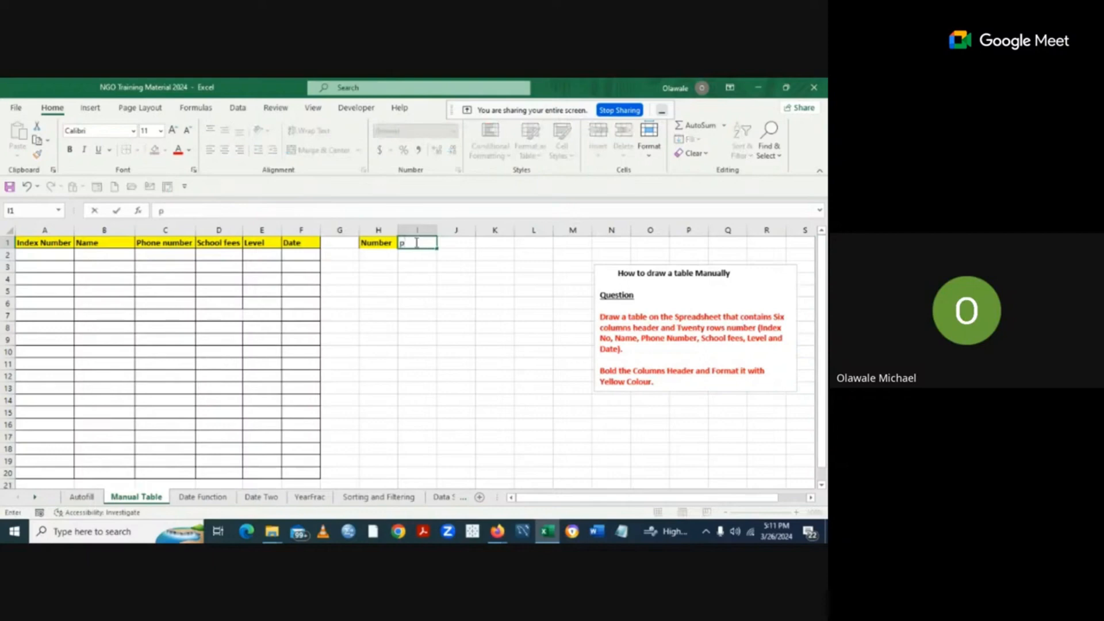
{"action": "key", "text": "BackSpace"}
{"action": "type", "text": "hone"}
{"action": "key", "text": "BackSpace"}
{"action": "key", "text": "BackSpace"}
{"action": "key", "text": "BackSpace"}
{"action": "key", "text": "BackSpace"}
{"action": "type", "text": "date"}
{"action": "left_click", "coordinate": [452, 242]}
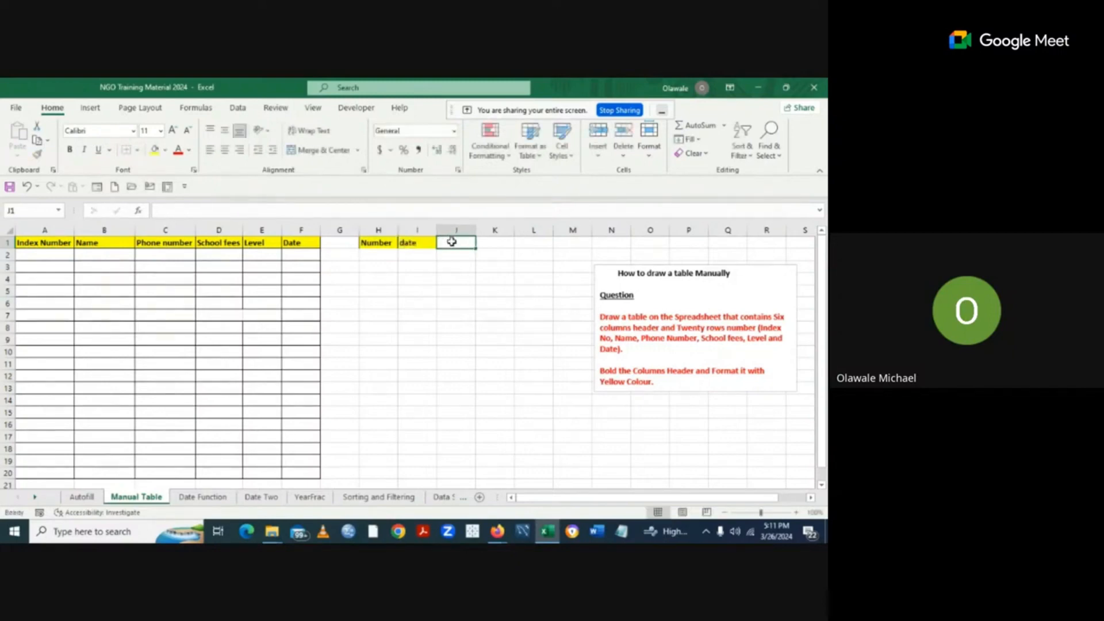
{"action": "type", "text": "l"}
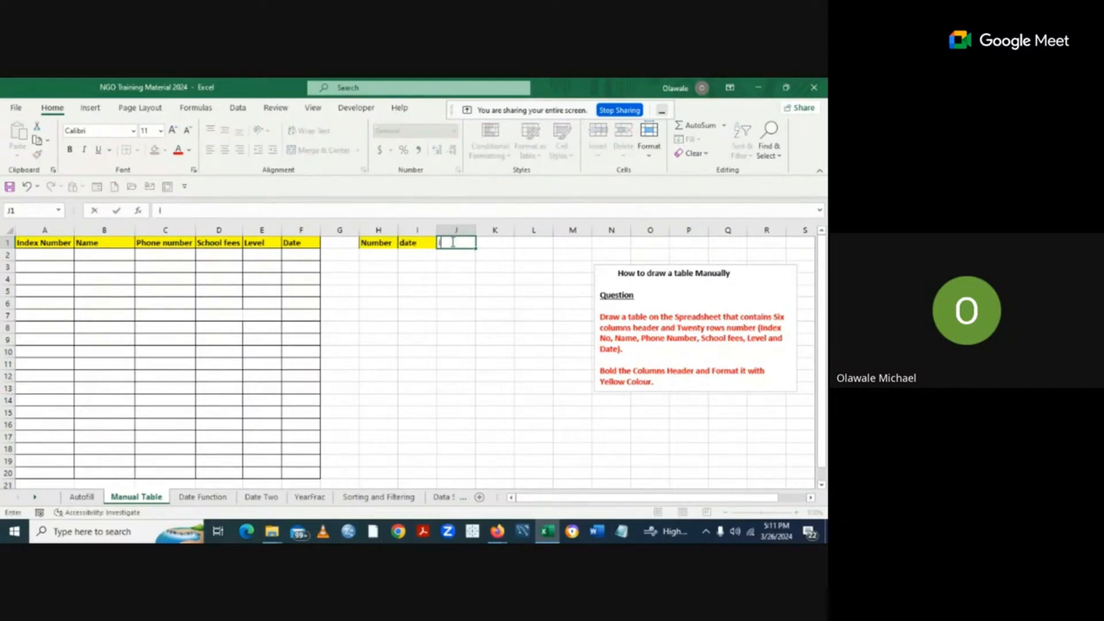
{"action": "type", "text": "evel"}
{"action": "left_click", "coordinate": [496, 303]}
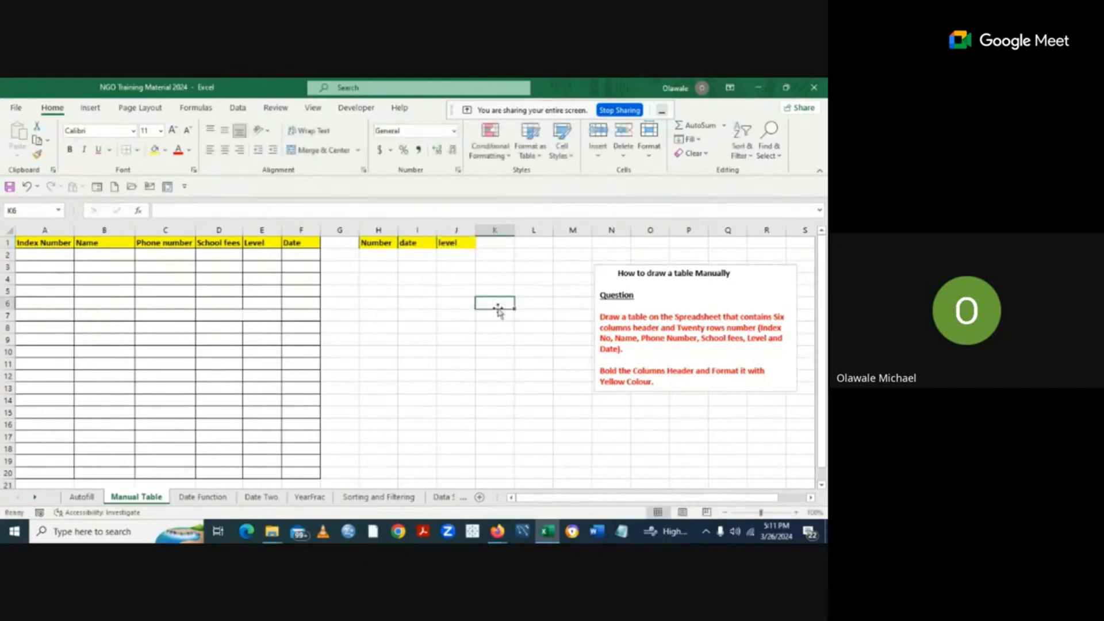
Make H1:J1 bold and set their fill to No Fill.
{"action": "left_click_drag", "start_coordinate": [366, 243], "coordinate": [451, 242]}
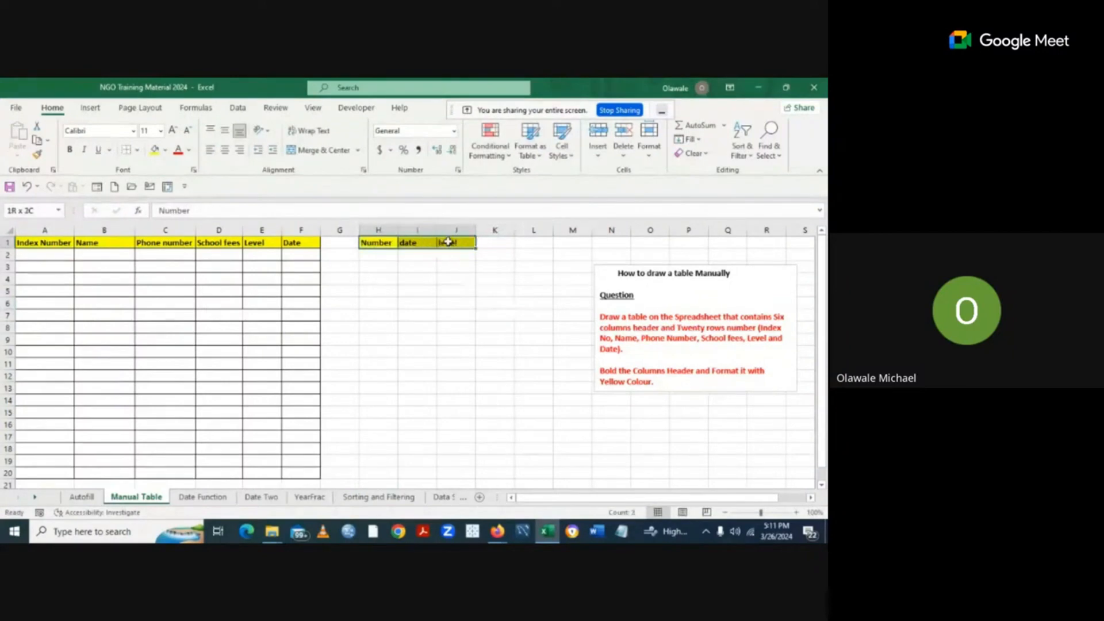
{"action": "key", "text": "ctrl+b"}
{"action": "left_click", "coordinate": [166, 150]}
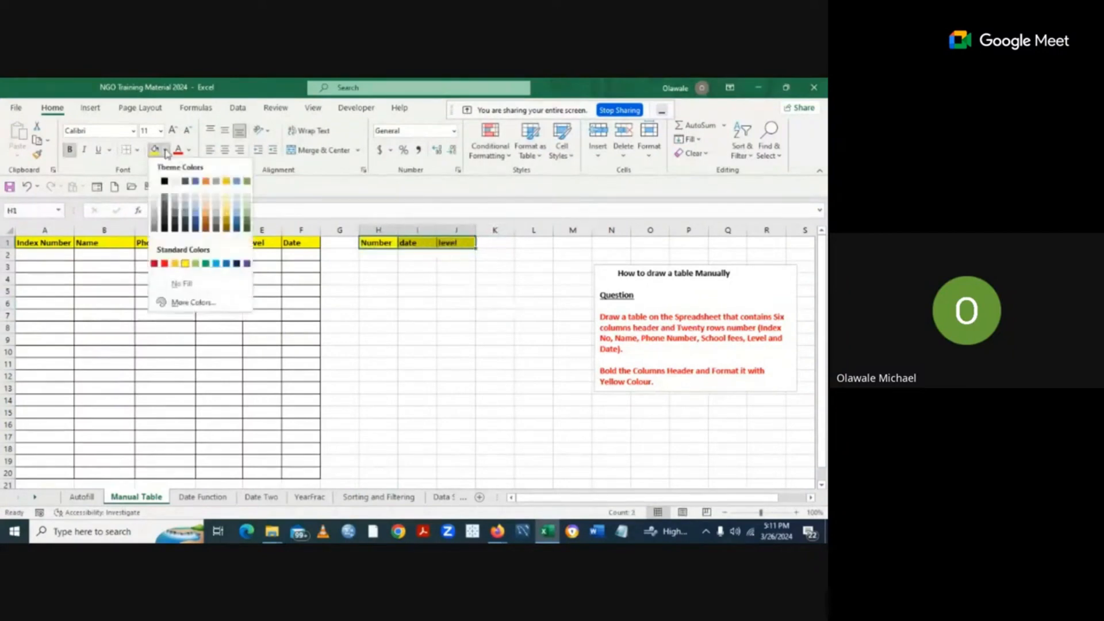
{"action": "left_click", "coordinate": [179, 284]}
{"action": "left_click", "coordinate": [374, 257]}
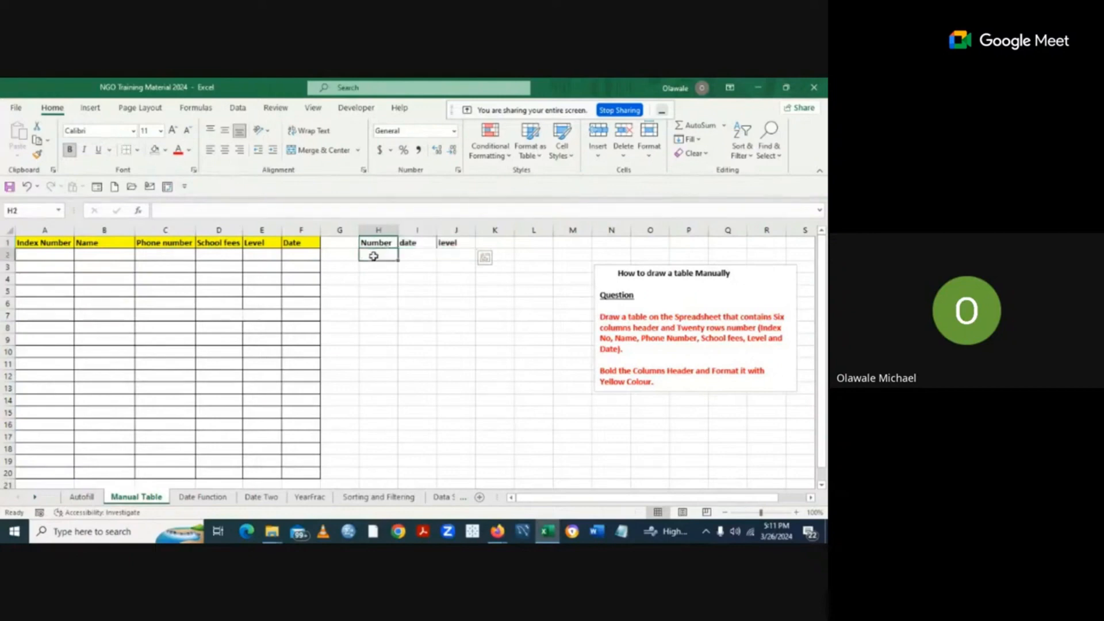
Enter 1, 3 and 100 in H2:J2.
{"action": "type", "text": "1"}
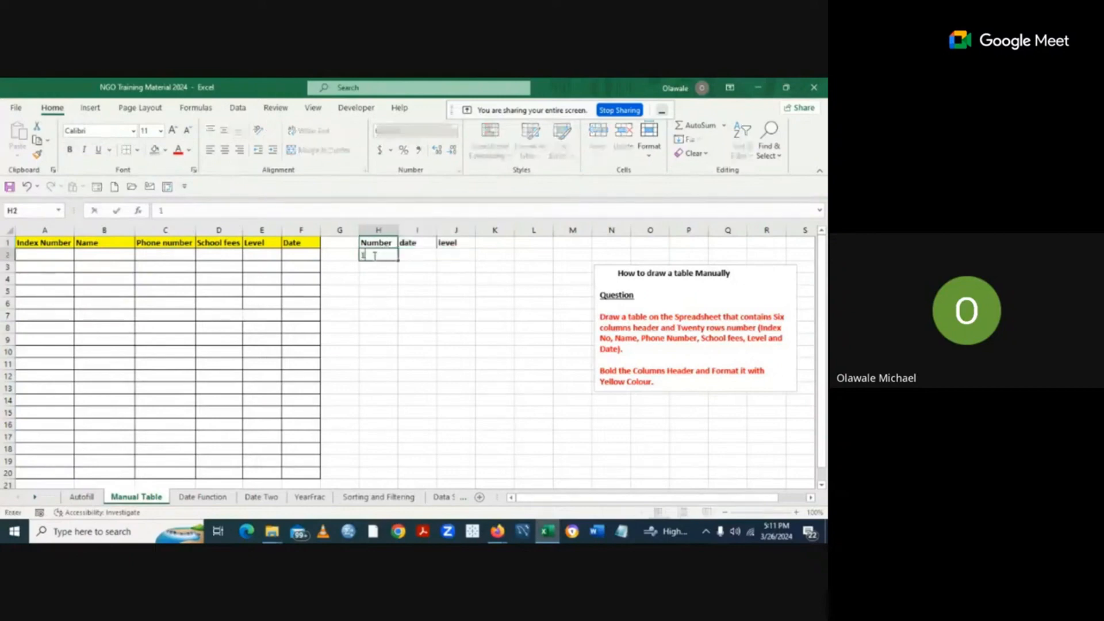
{"action": "left_click", "coordinate": [408, 256]}
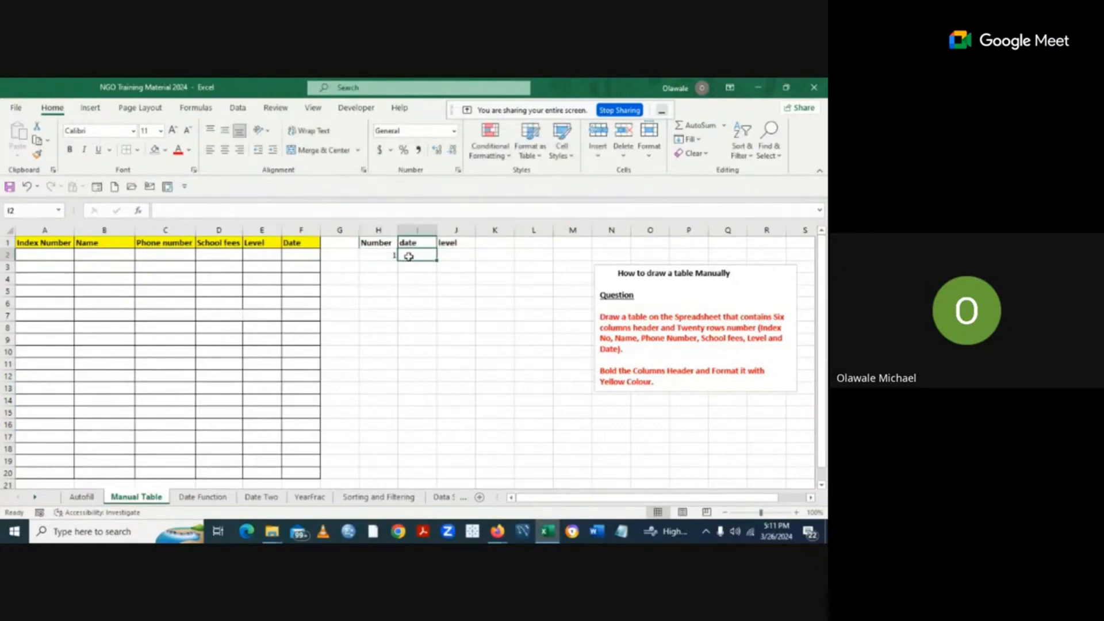
{"action": "type", "text": "3"}
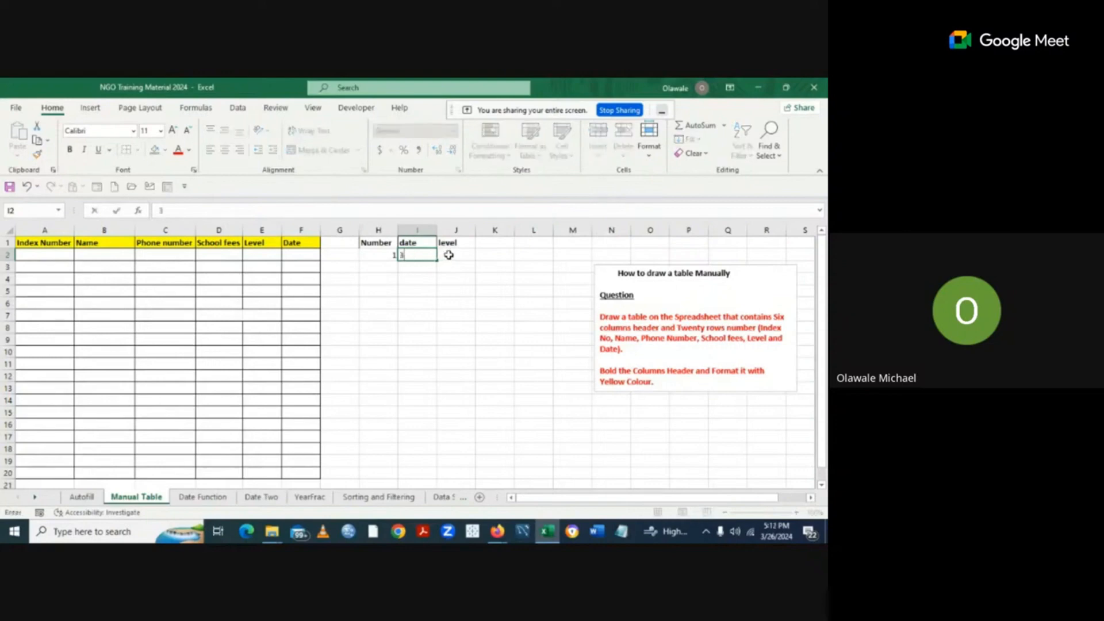
{"action": "left_click", "coordinate": [448, 255]}
{"action": "type", "text": "100"}
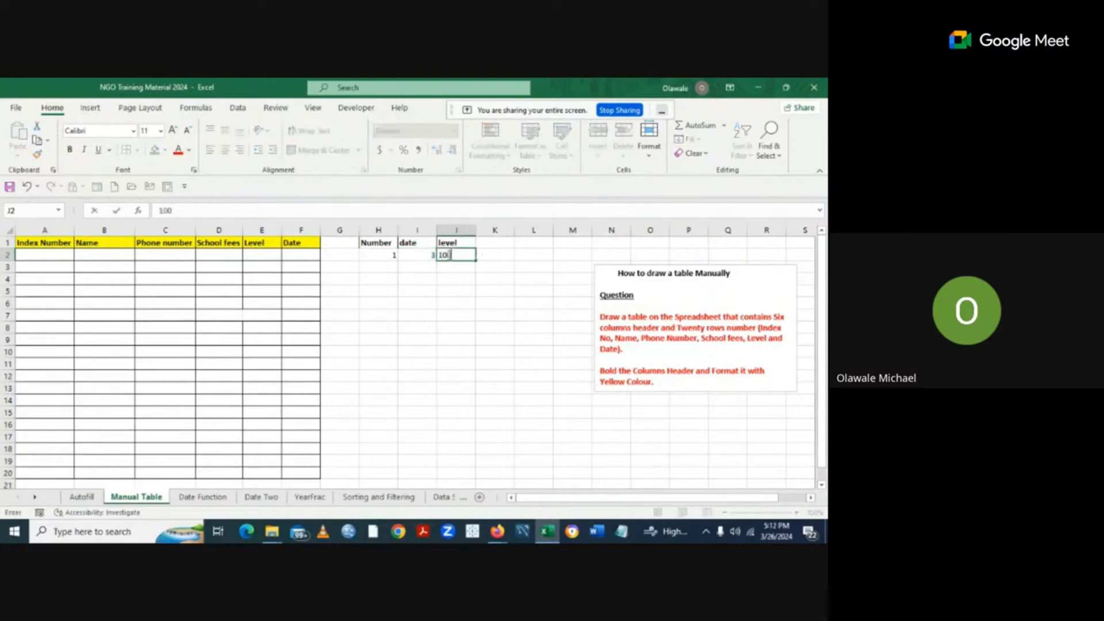
Enter 4, 4 and 6 in H3:J3.
{"action": "left_click", "coordinate": [389, 270]}
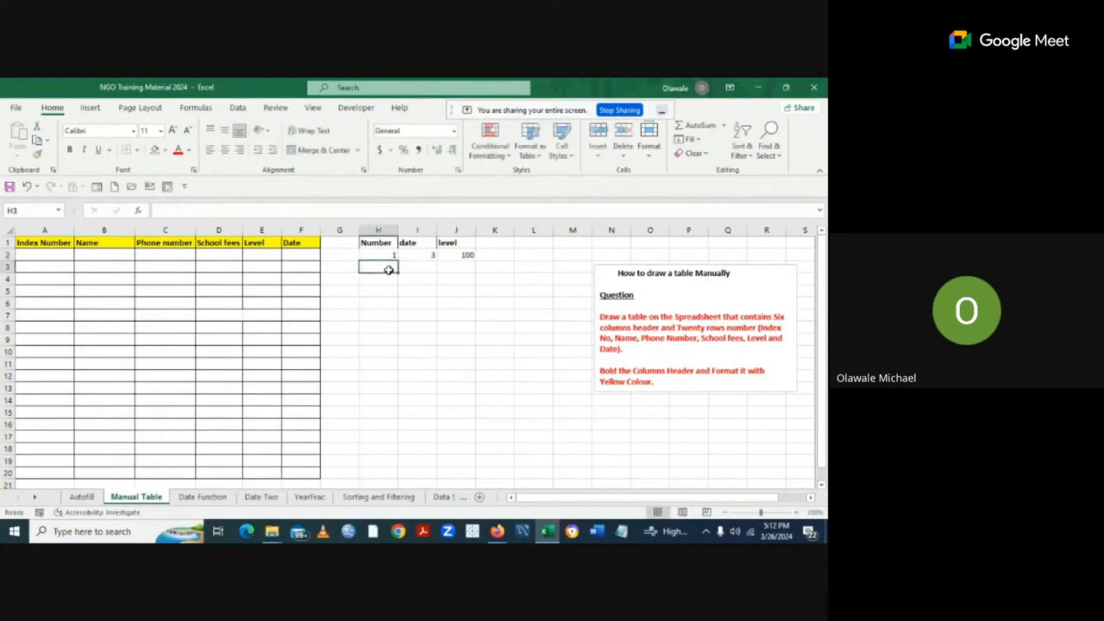
{"action": "type", "text": "4"}
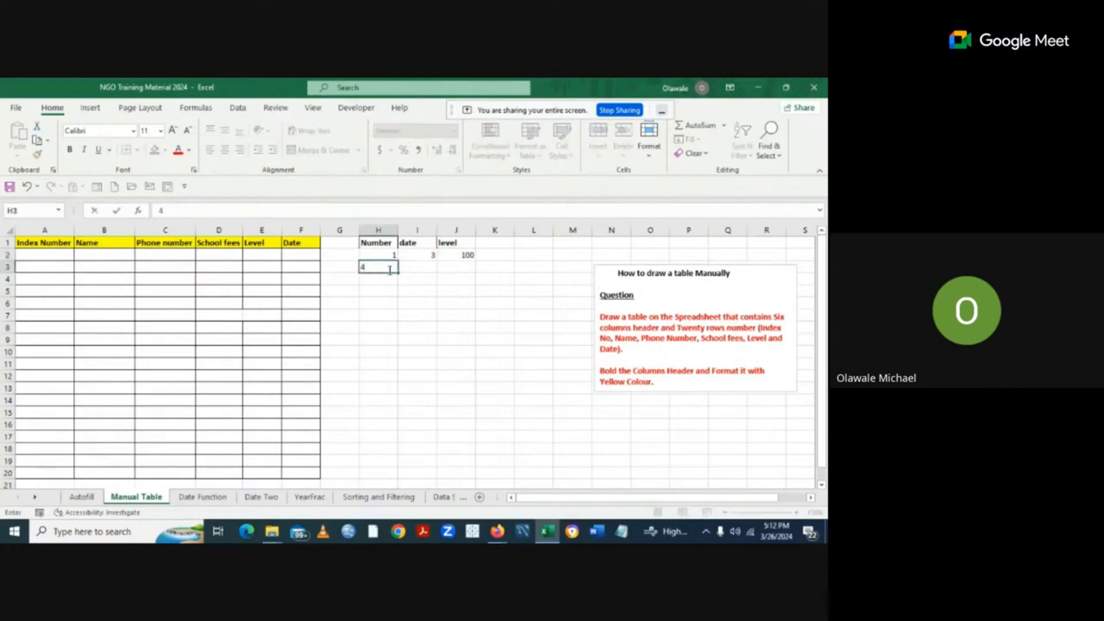
{"action": "left_click", "coordinate": [428, 269]}
{"action": "type", "text": "4"}
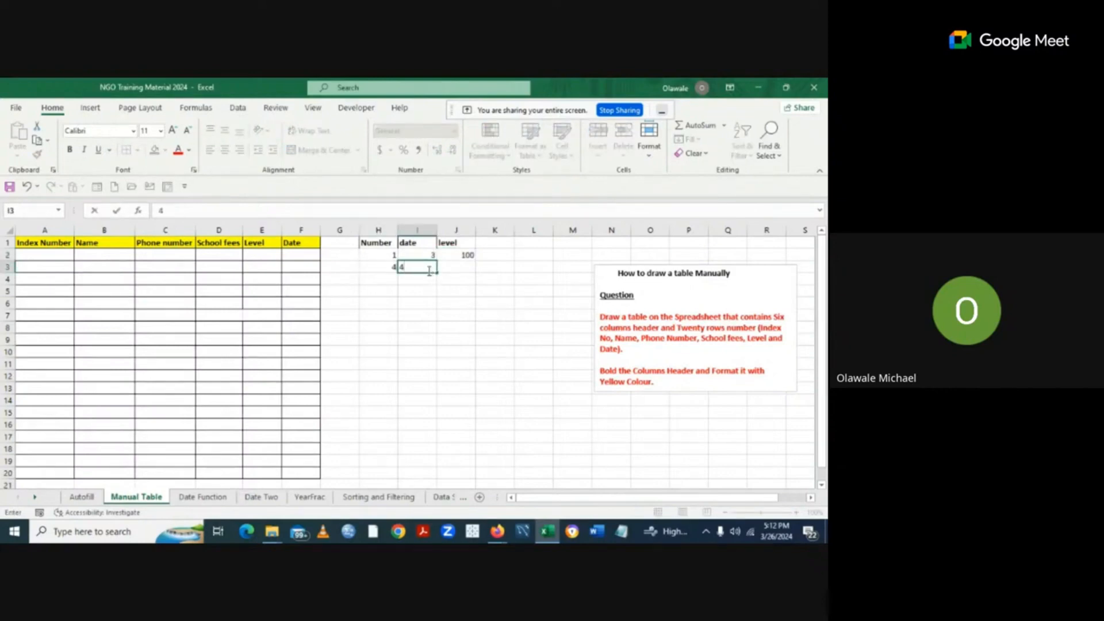
{"action": "left_click", "coordinate": [470, 267]}
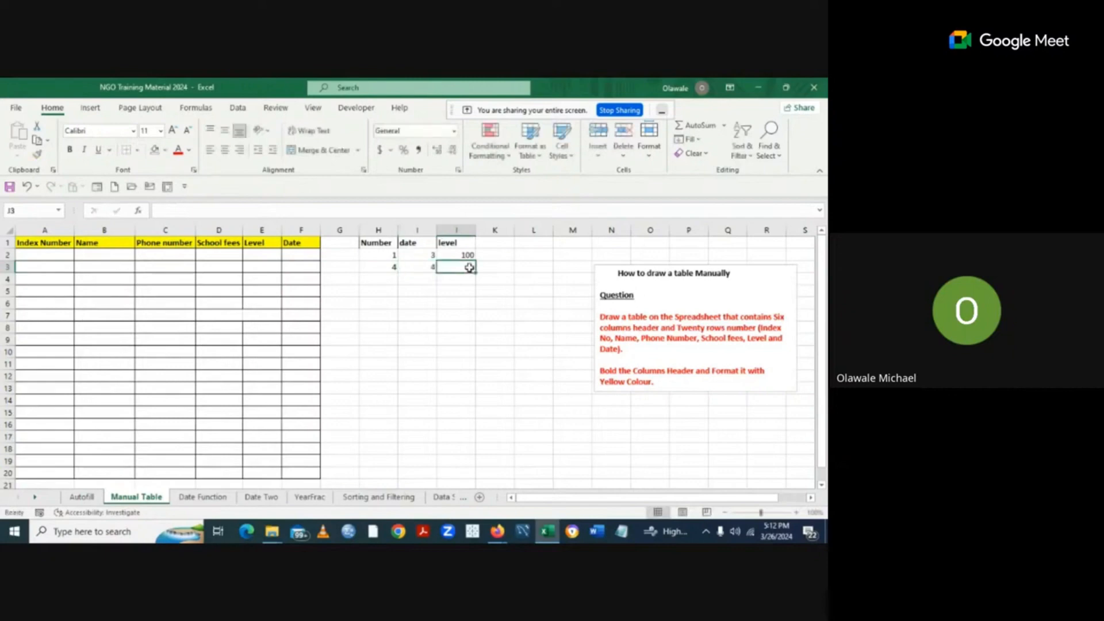
{"action": "type", "text": "6"}
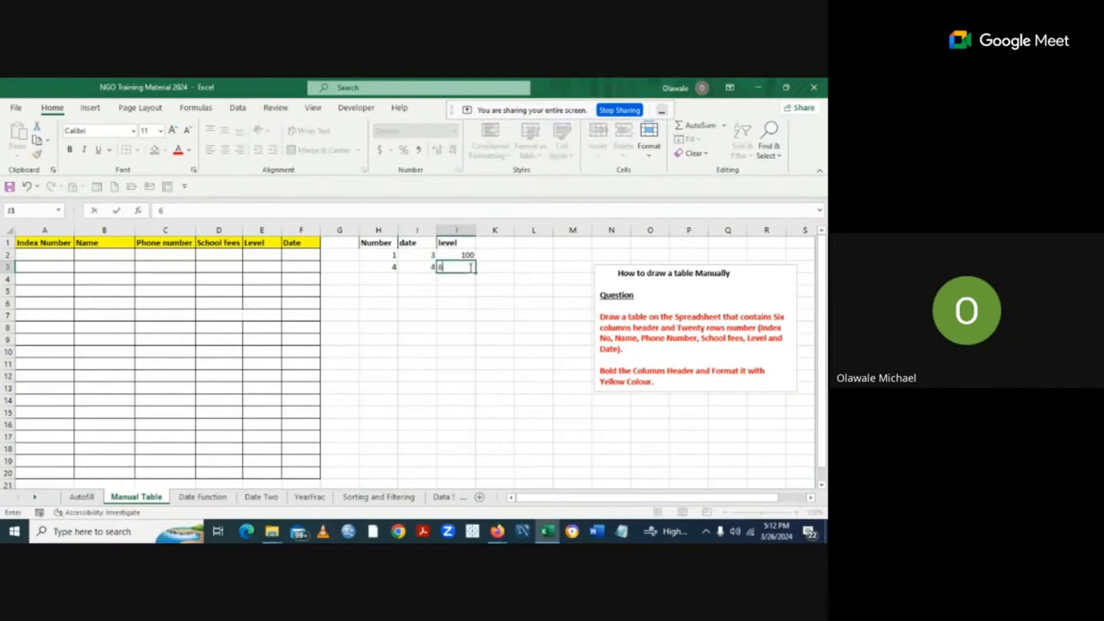
Enter 4, 1 and 6 in H4:J4.
{"action": "left_click", "coordinate": [393, 281]}
{"action": "type", "text": "4"}
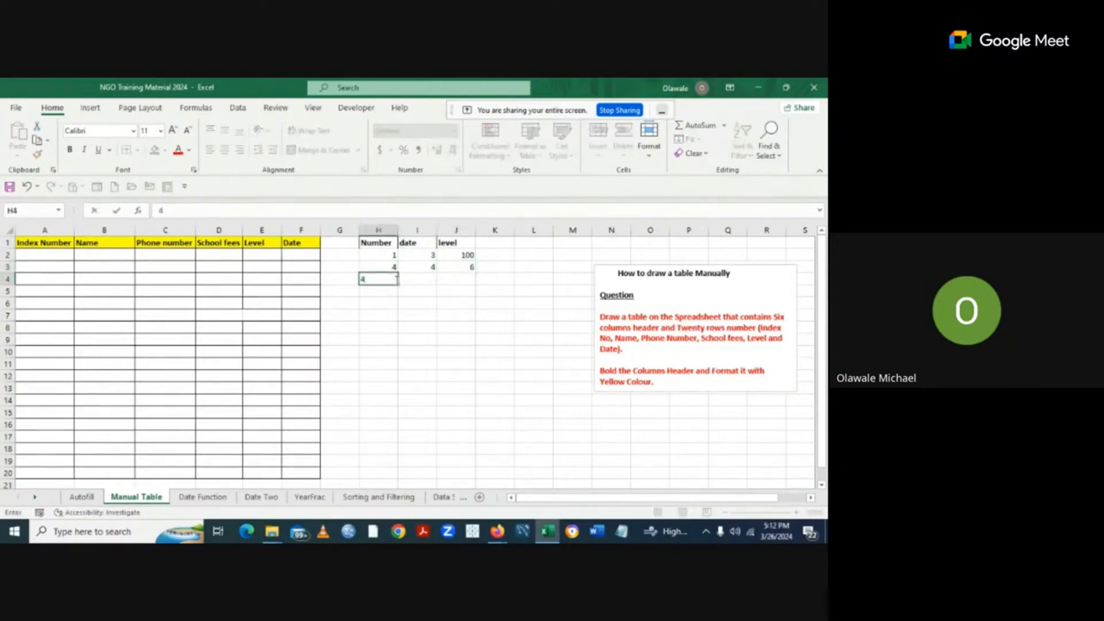
{"action": "left_click", "coordinate": [435, 280]}
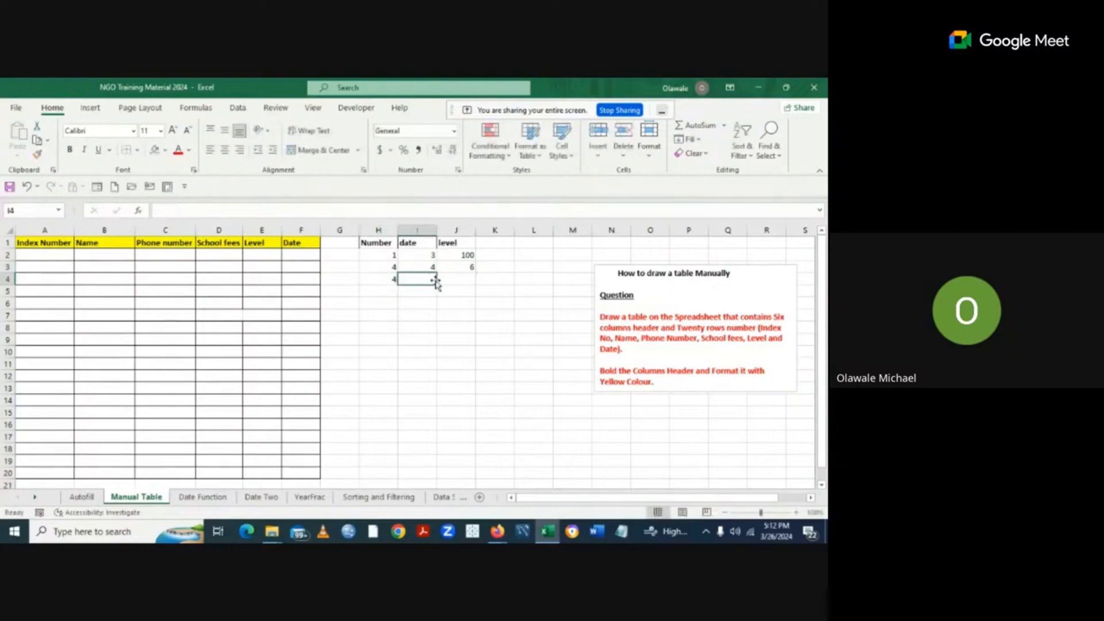
{"action": "type", "text": "1"}
{"action": "left_click", "coordinate": [458, 280]}
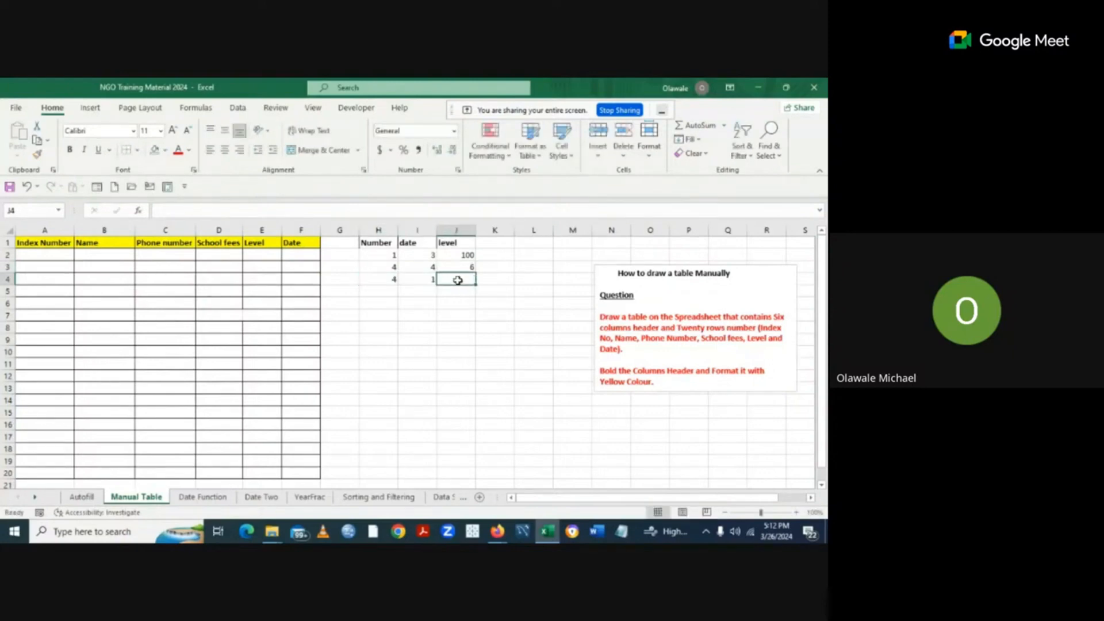
{"action": "type", "text": "6"}
{"action": "left_click", "coordinate": [488, 328]}
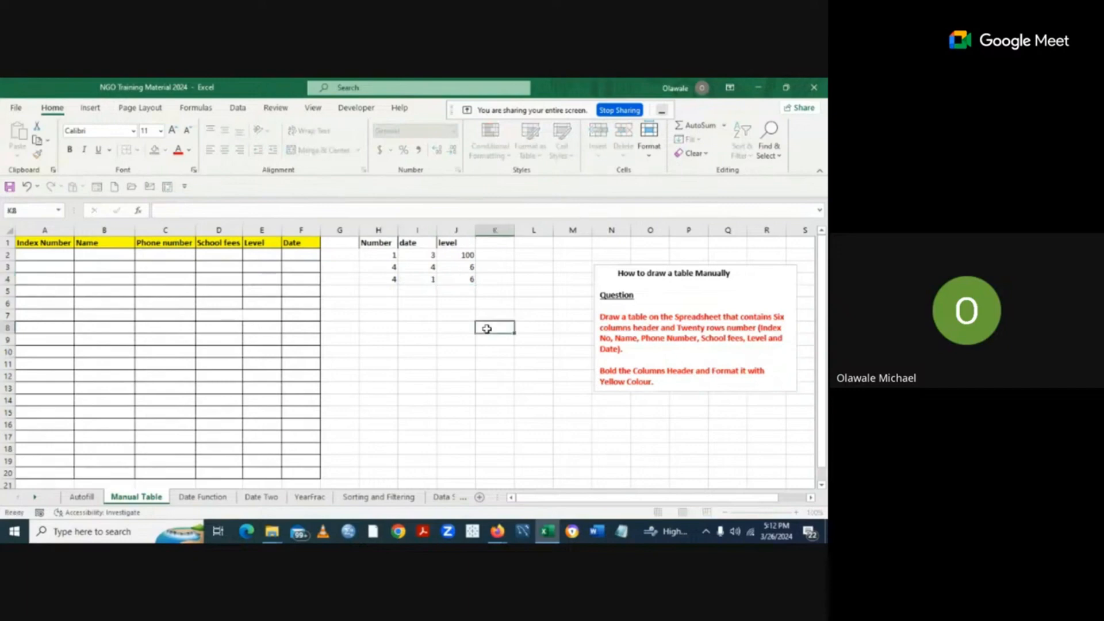
{"action": "left_click", "coordinate": [358, 243]}
Apply All Borders to the Number/date/level table in H1:J5.
{"action": "left_click_drag", "start_coordinate": [360, 245], "coordinate": [465, 287]}
{"action": "left_click", "coordinate": [483, 337]}
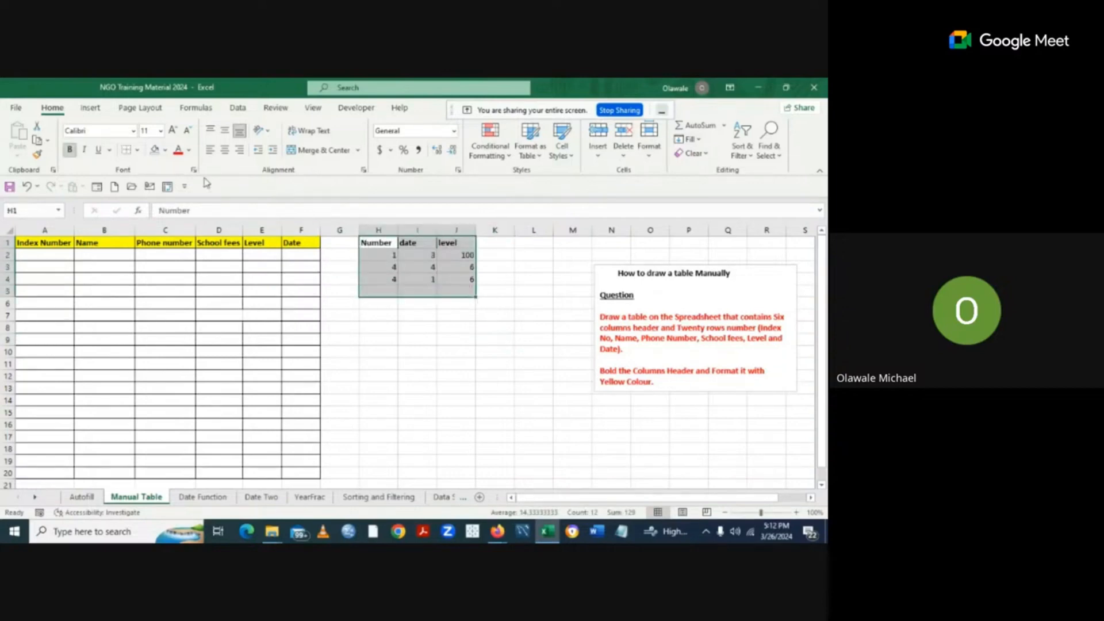
{"action": "left_click", "coordinate": [138, 151]}
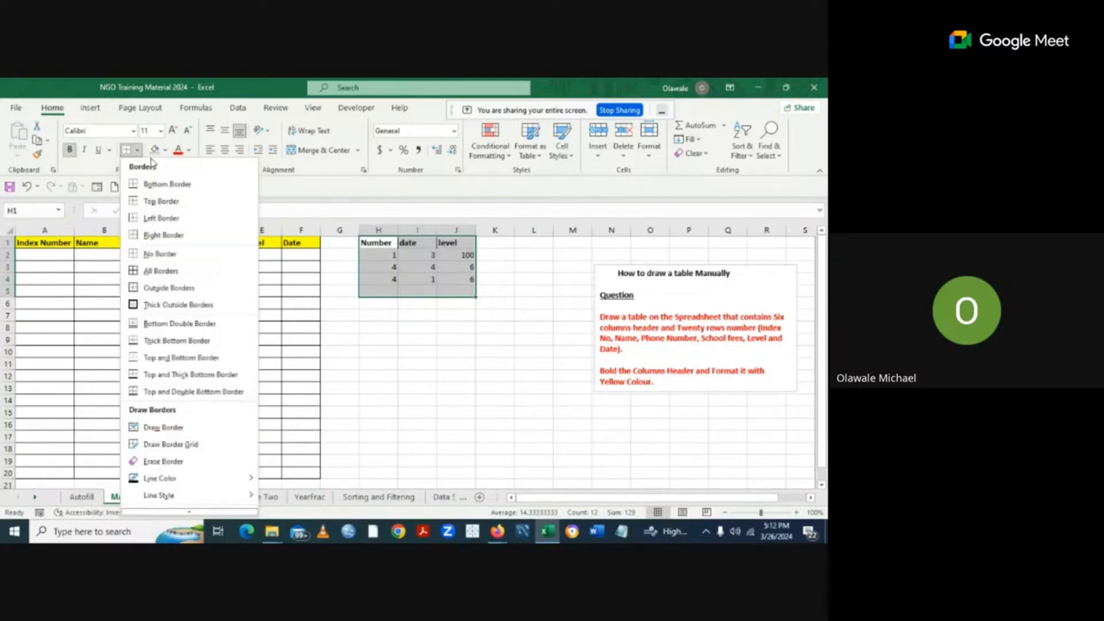
{"action": "left_click", "coordinate": [172, 273]}
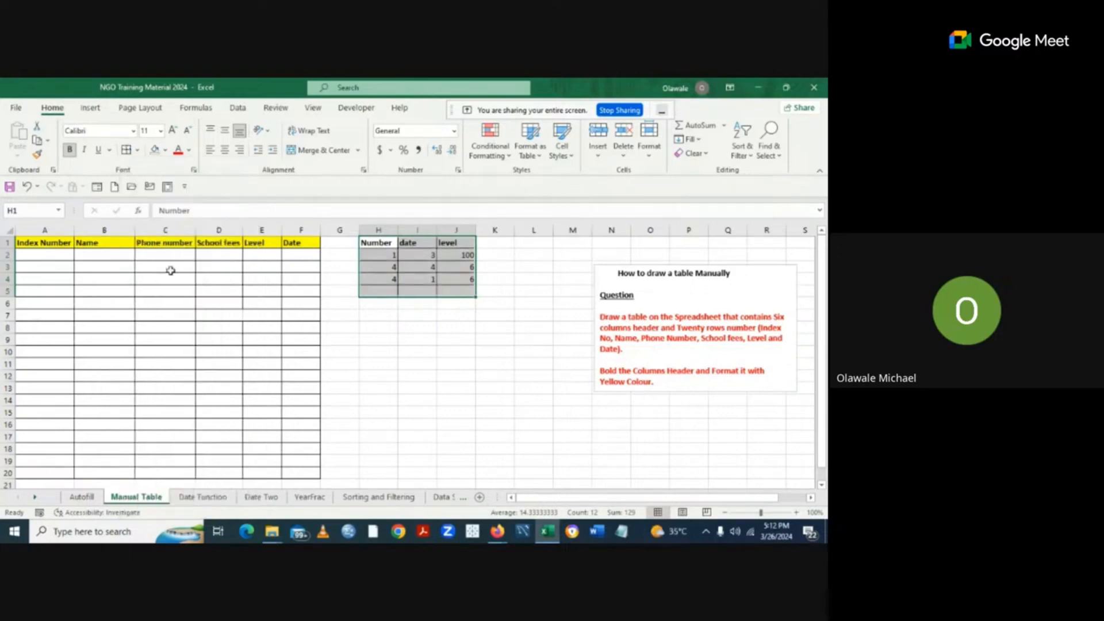
{"action": "left_click", "coordinate": [513, 368]}
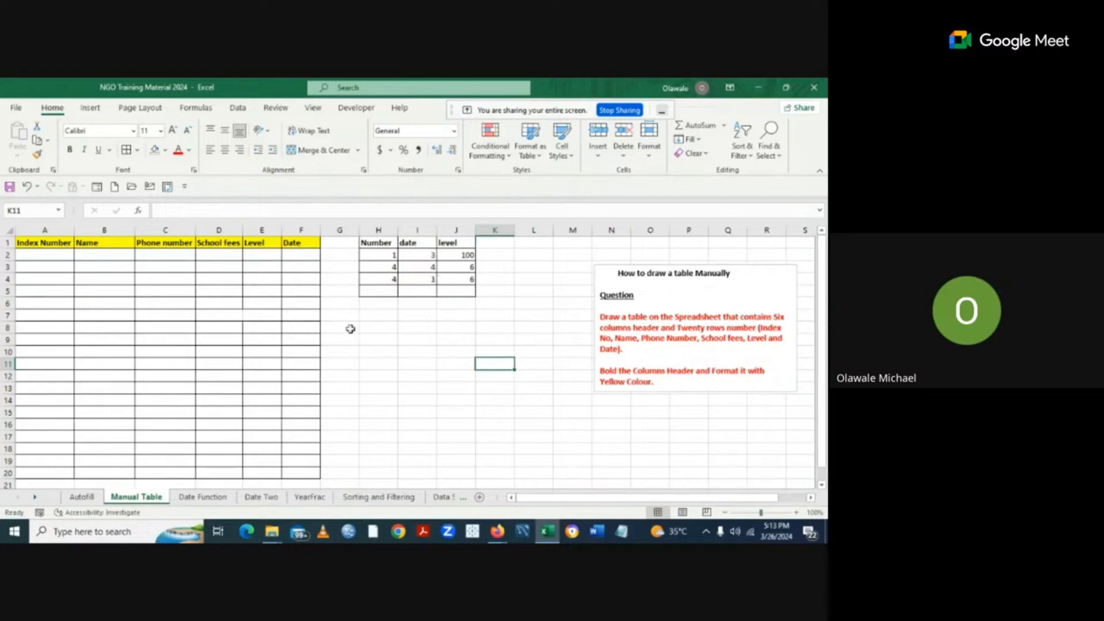
Erase the borders of the small Number/date/level table with Erase Border.
{"action": "left_click", "coordinate": [138, 151]}
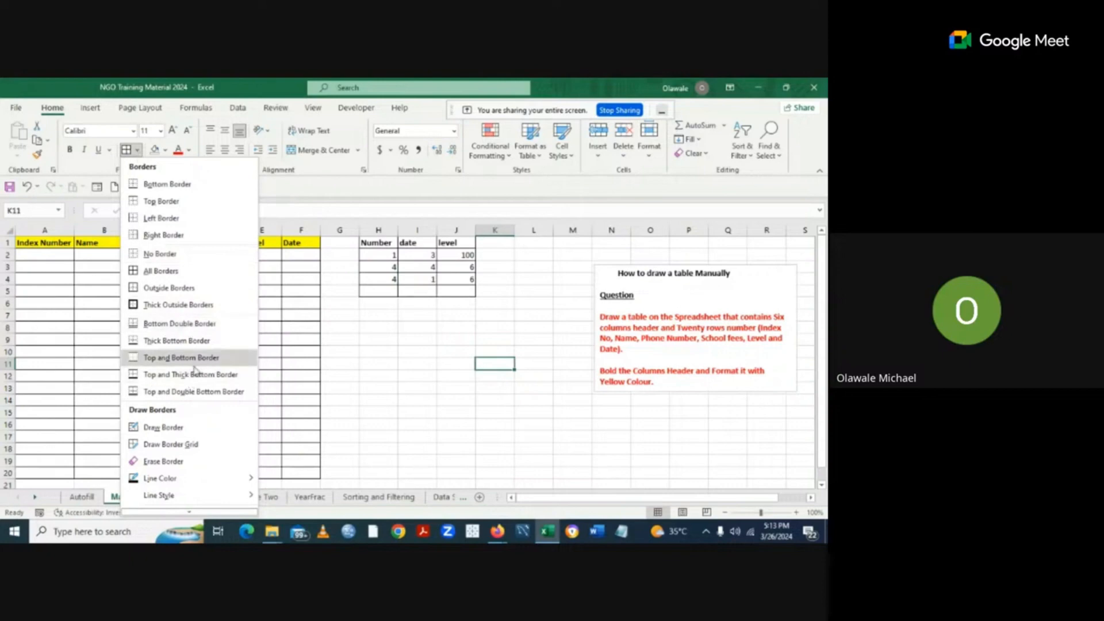
{"action": "left_click", "coordinate": [474, 404]}
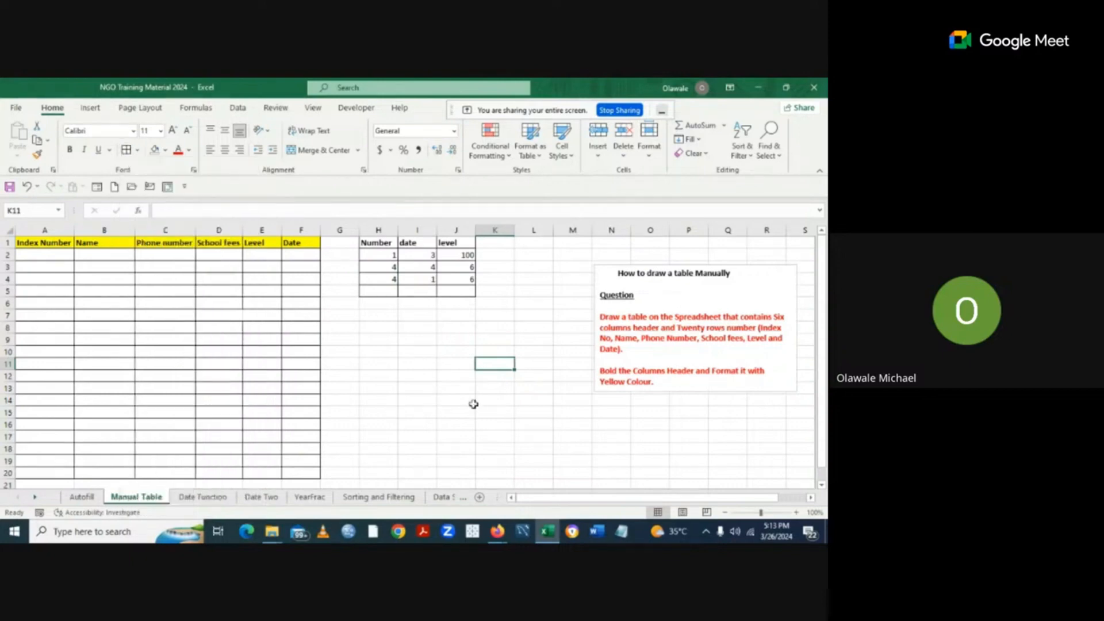
{"action": "left_click_drag", "start_coordinate": [366, 243], "coordinate": [469, 305]}
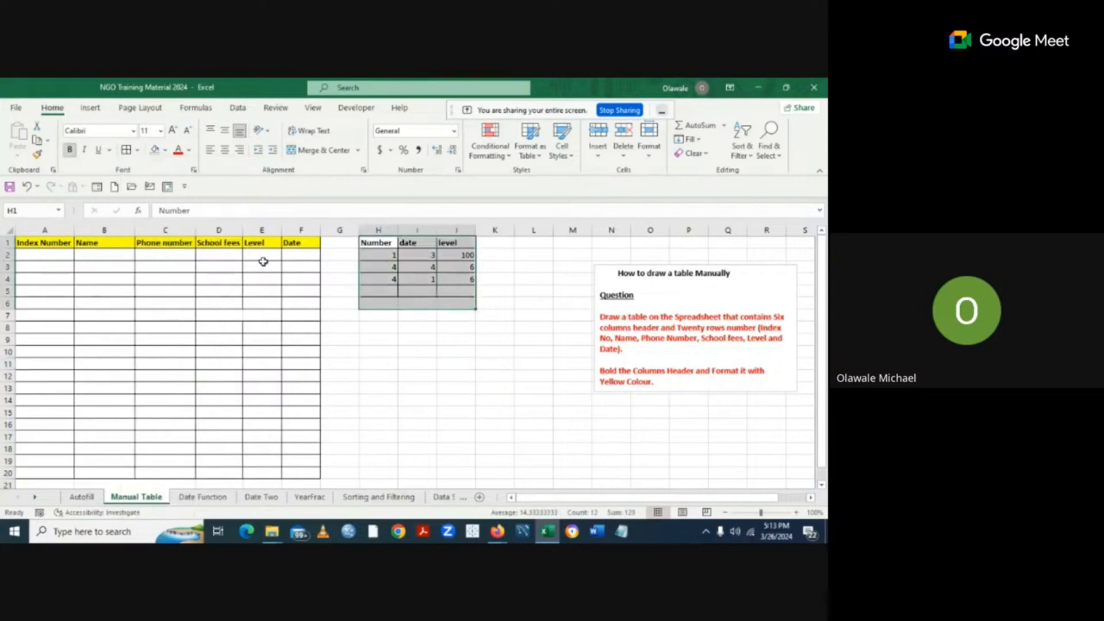
{"action": "left_click", "coordinate": [139, 151]}
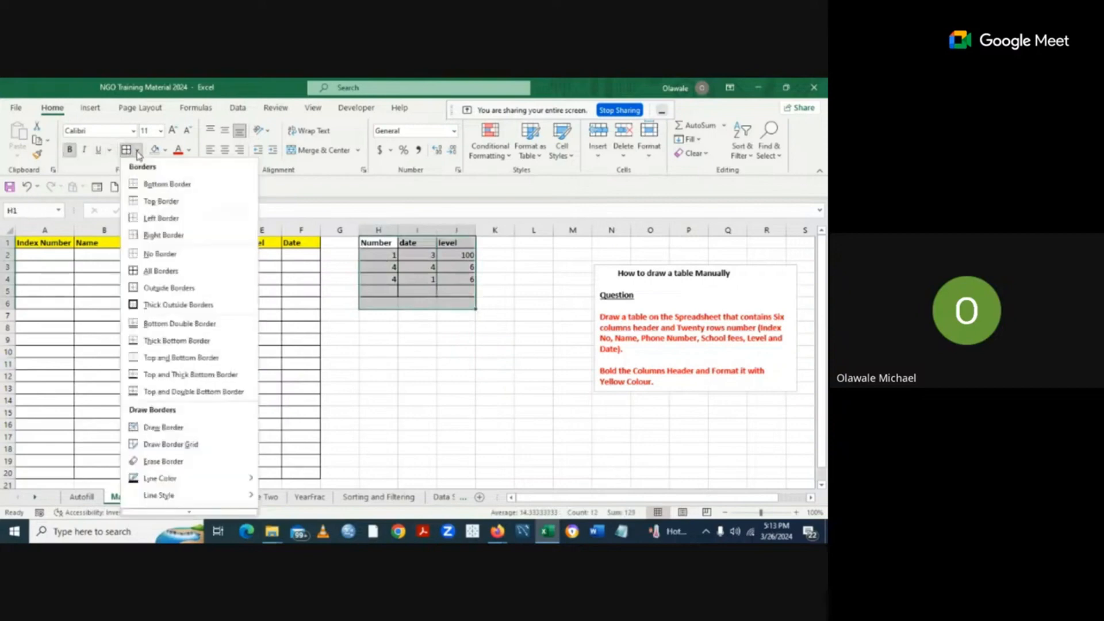
{"action": "left_click", "coordinate": [145, 460]}
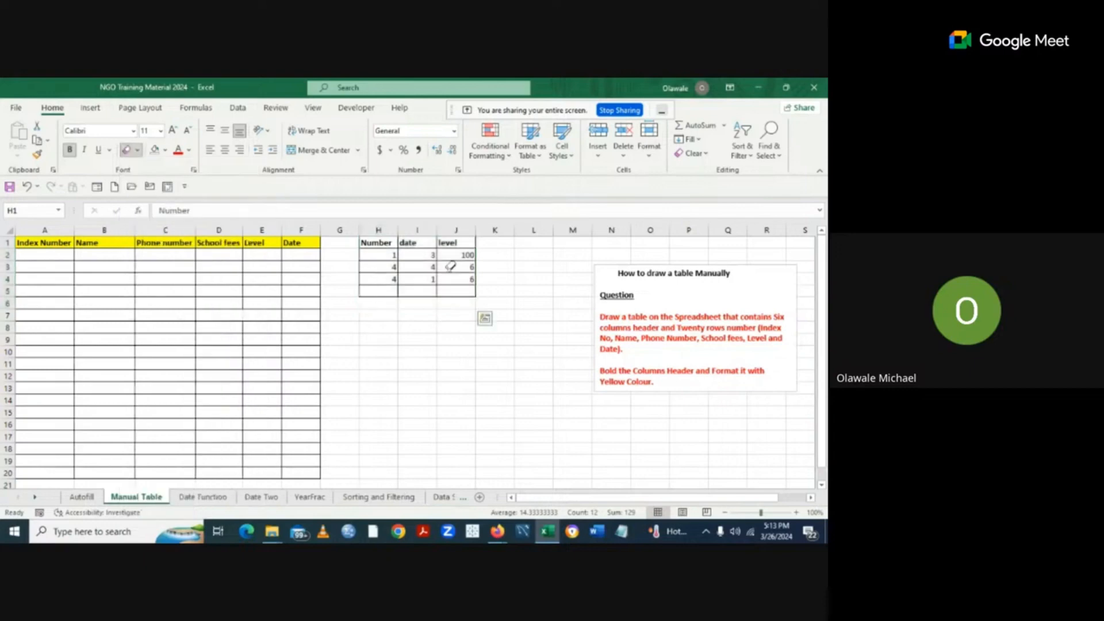
{"action": "left_click_drag", "start_coordinate": [451, 266], "coordinate": [353, 242]}
{"action": "key", "text": "ctrl+z"}
{"action": "mouse_move", "coordinate": [439, 291]}
{"action": "left_mouse_down"}
{"action": "mouse_move", "coordinate": [396, 278]}
{"action": "mouse_move", "coordinate": [391, 290]}
{"action": "left_mouse_up"}
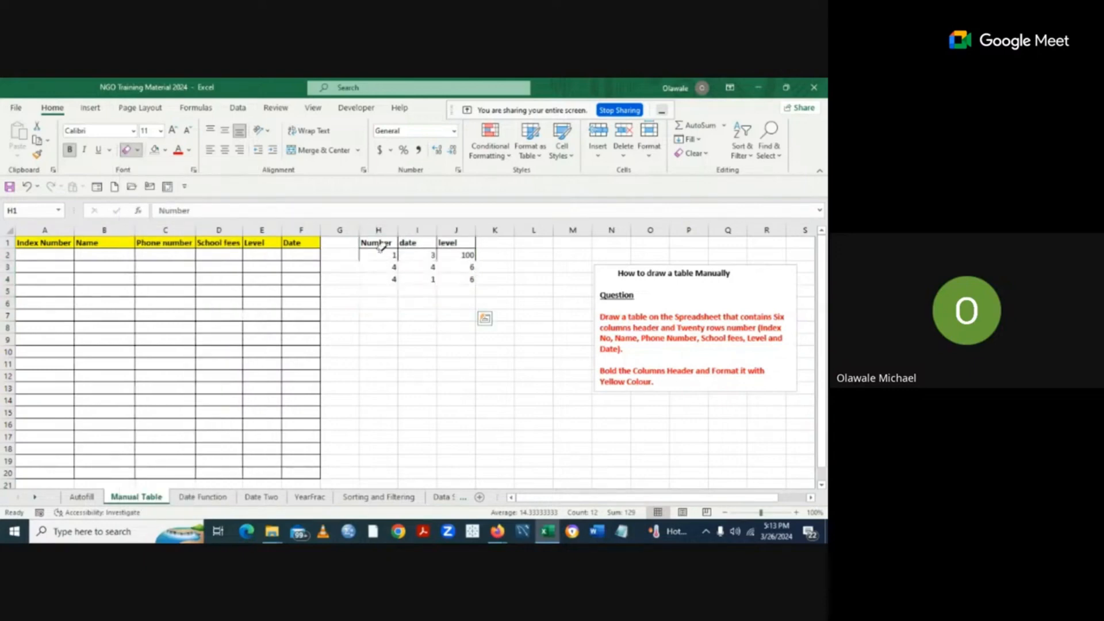
{"action": "left_click_drag", "start_coordinate": [379, 253], "coordinate": [442, 273]}
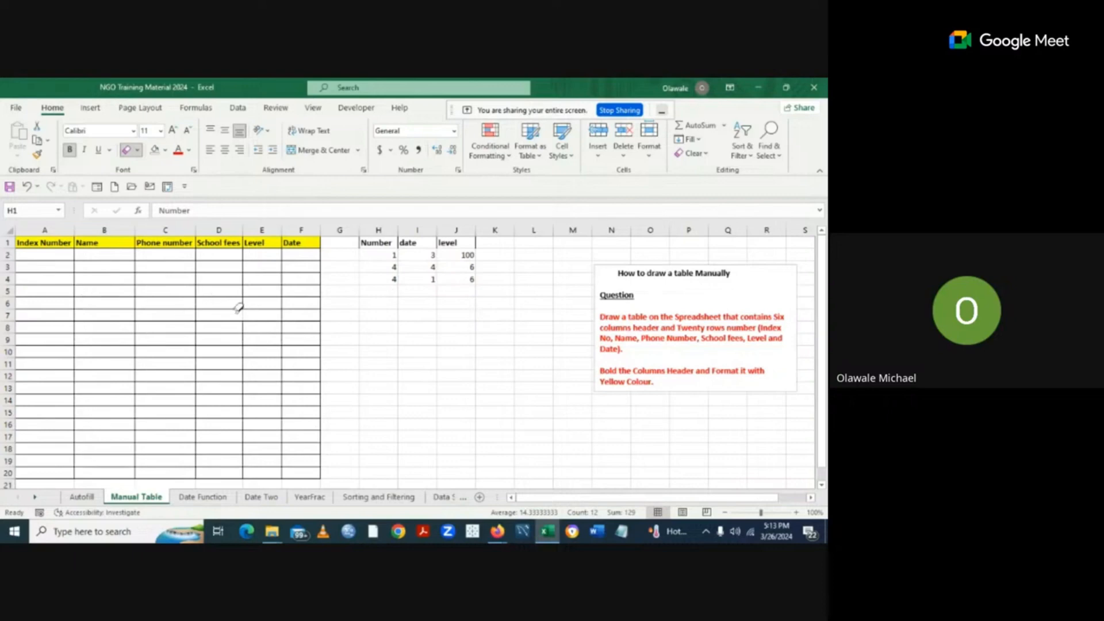
Erase all remaining borders of the main table in columns A–F.
{"action": "mouse_move", "coordinate": [192, 286]}
{"action": "left_mouse_down"}
{"action": "mouse_move", "coordinate": [121, 377]}
{"action": "mouse_move", "coordinate": [271, 432]}
{"action": "mouse_move", "coordinate": [86, 316]}
{"action": "mouse_move", "coordinate": [86, 451]}
{"action": "mouse_move", "coordinate": [302, 431]}
{"action": "mouse_move", "coordinate": [298, 450]}
{"action": "left_mouse_up"}
{"action": "mouse_move", "coordinate": [283, 285]}
{"action": "left_mouse_down"}
{"action": "mouse_move", "coordinate": [257, 264]}
{"action": "mouse_move", "coordinate": [142, 237]}
{"action": "mouse_move", "coordinate": [42, 248]}
{"action": "mouse_move", "coordinate": [32, 340]}
{"action": "mouse_move", "coordinate": [41, 401]}
{"action": "left_mouse_up"}
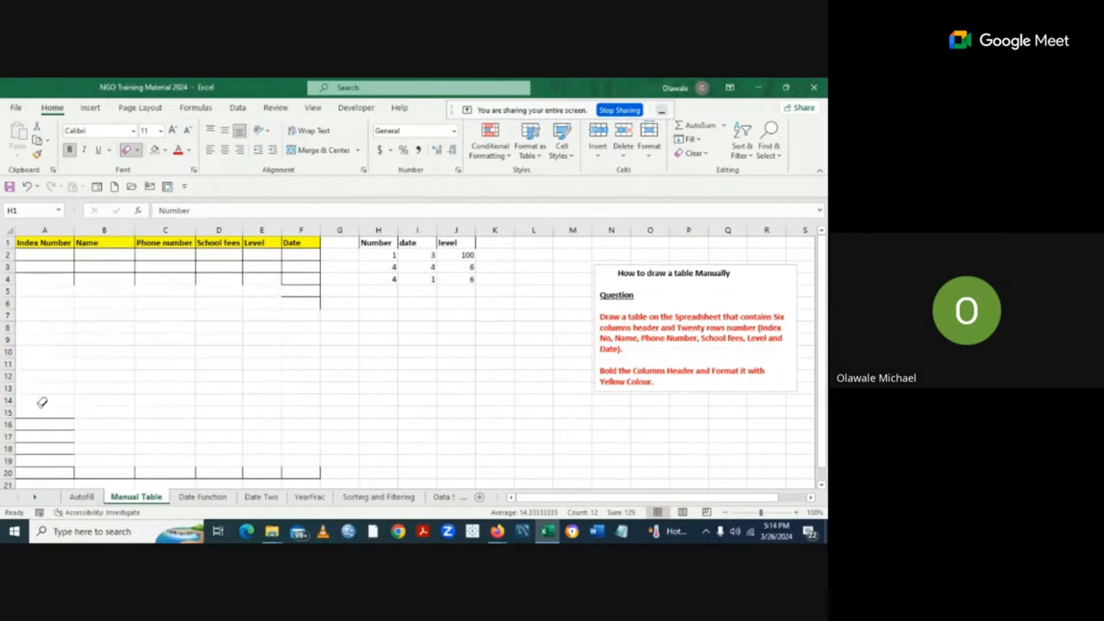
{"action": "left_click_drag", "start_coordinate": [240, 276], "coordinate": [33, 251]}
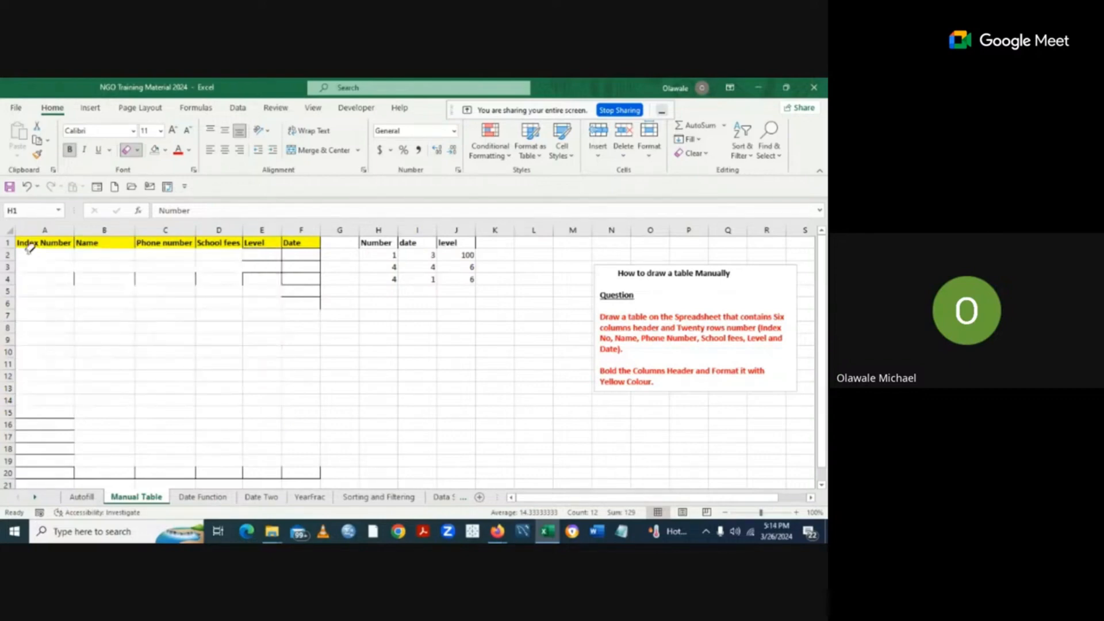
{"action": "left_click_drag", "start_coordinate": [262, 252], "coordinate": [291, 311]}
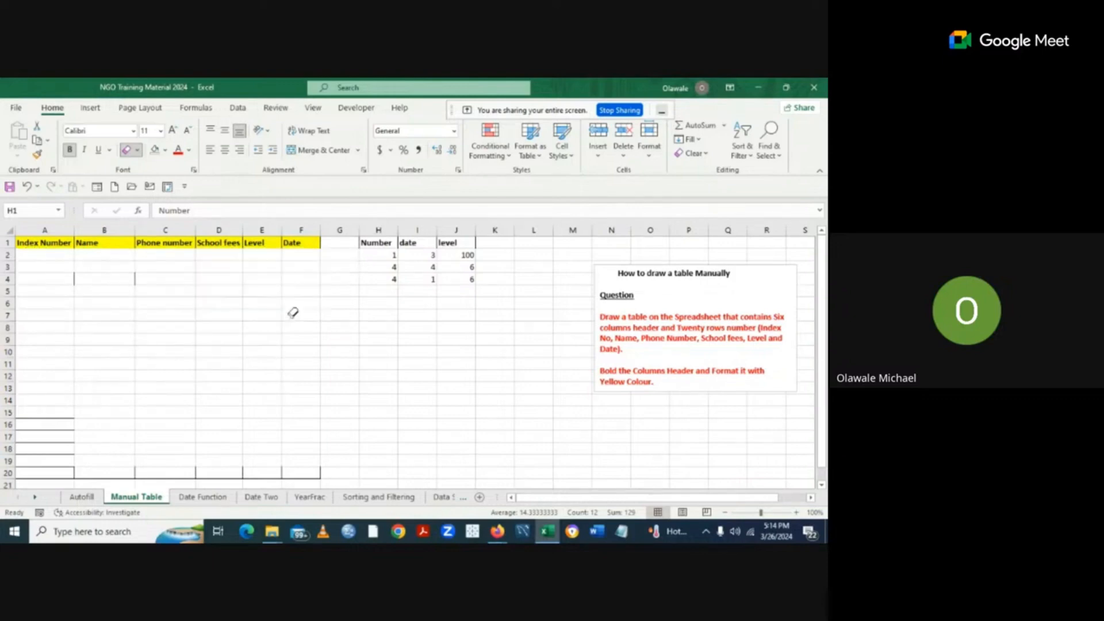
{"action": "mouse_move", "coordinate": [40, 426]}
{"action": "left_mouse_down"}
{"action": "mouse_move", "coordinate": [47, 464]}
{"action": "mouse_move", "coordinate": [301, 463]}
{"action": "mouse_move", "coordinate": [275, 472]}
{"action": "left_mouse_up"}
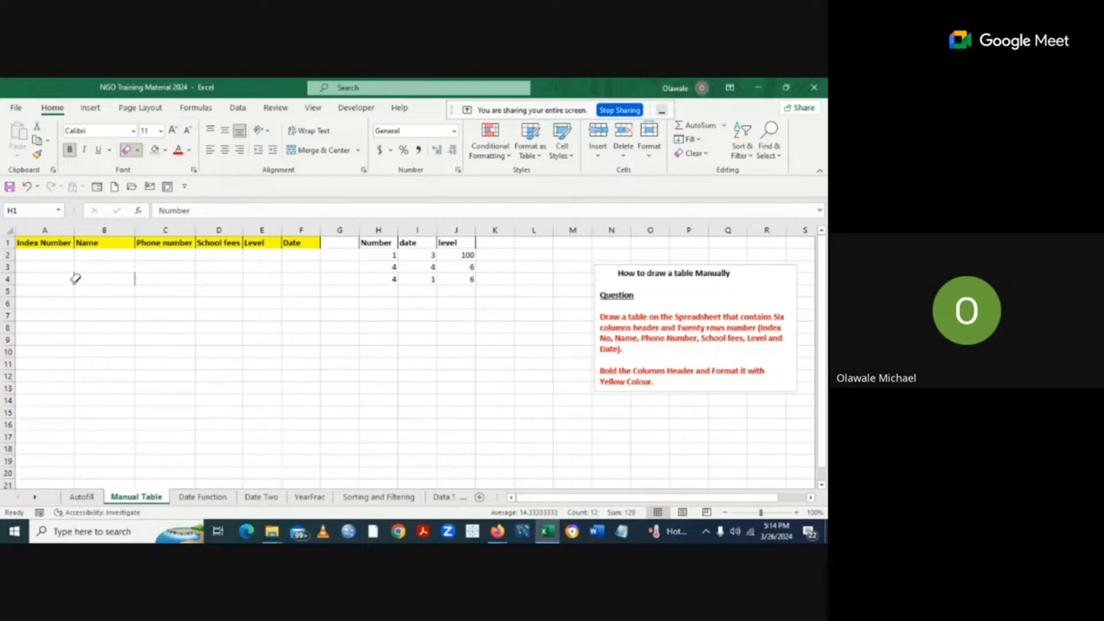
{"action": "left_click", "coordinate": [136, 272]}
Apply No Border to H1:J6 to remove any leftover borders.
{"action": "left_click", "coordinate": [139, 151]}
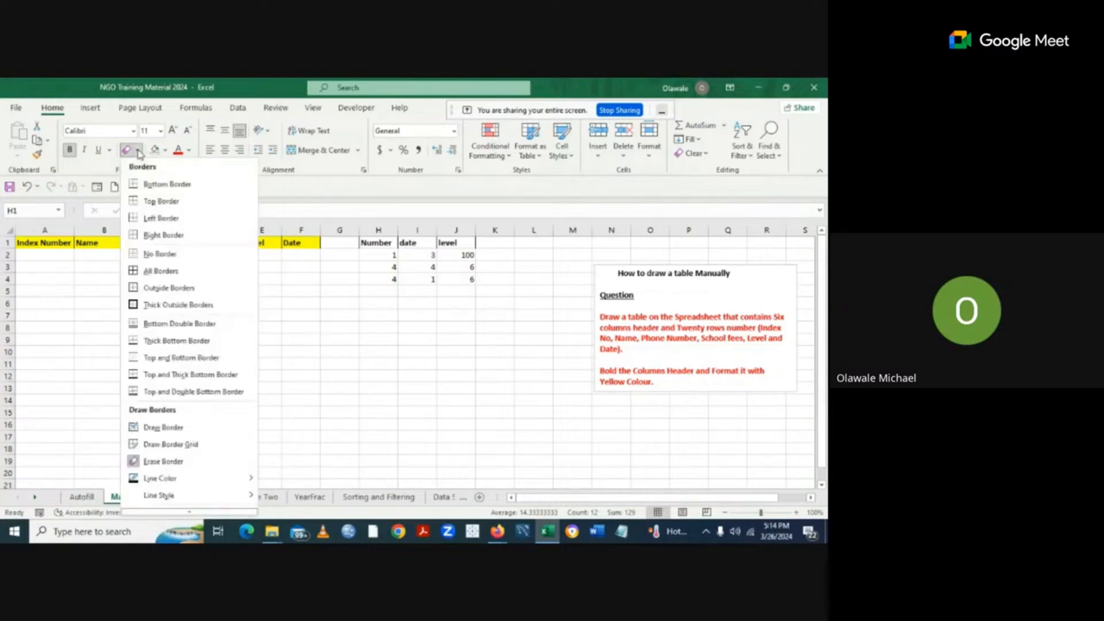
{"action": "left_click", "coordinate": [172, 254]}
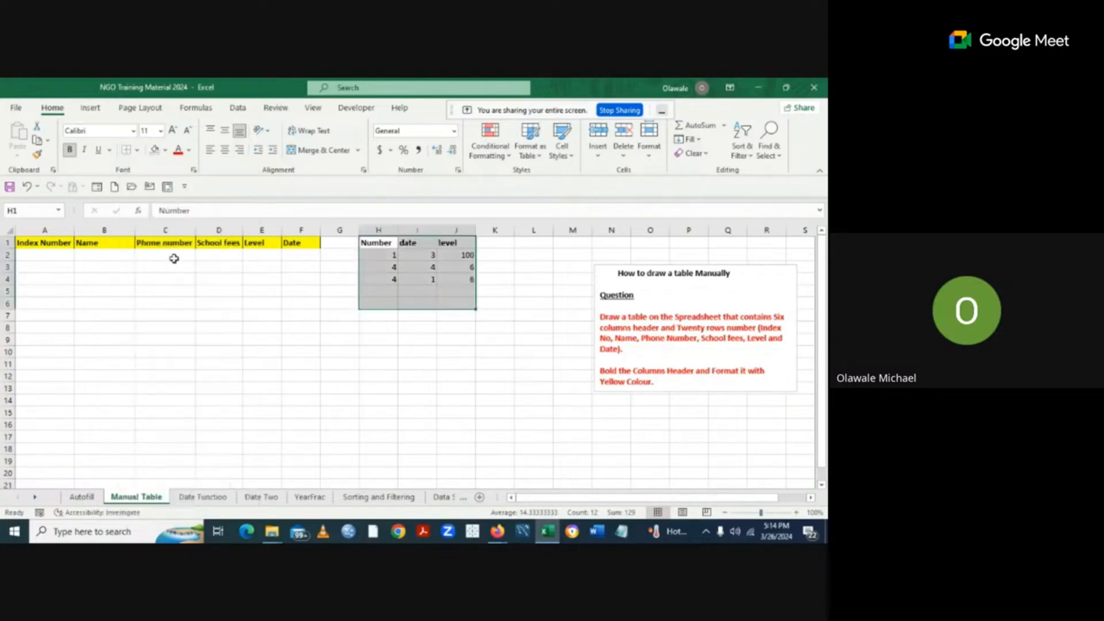
{"action": "left_click", "coordinate": [382, 362]}
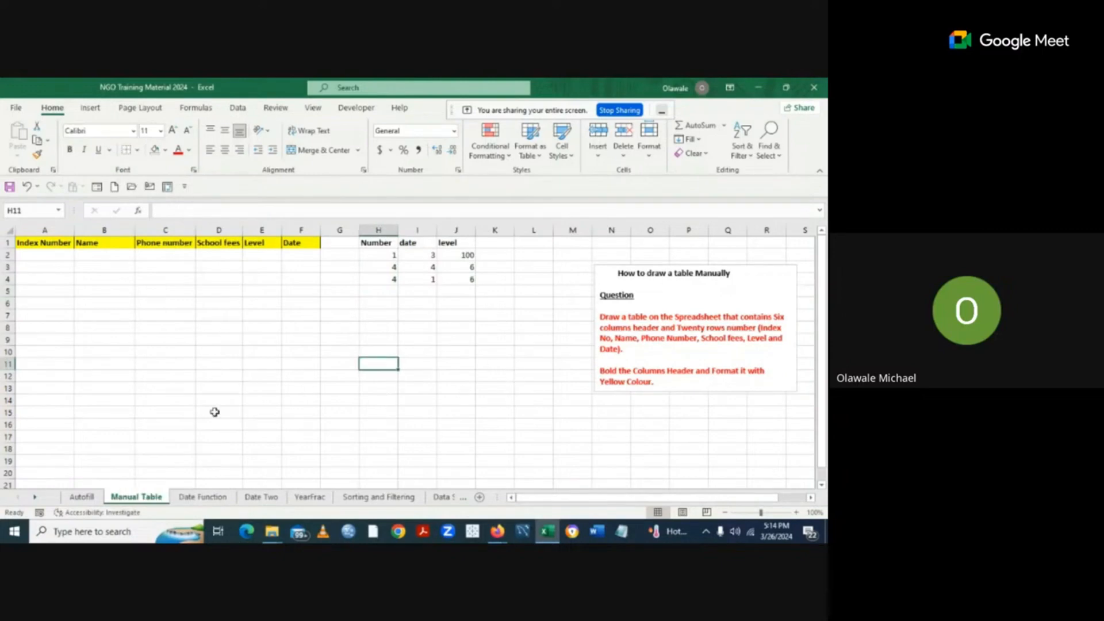
On the Date Function sheet, clear the END DATE and WORKDAYS values in D6:E11.
{"action": "left_click", "coordinate": [209, 499]}
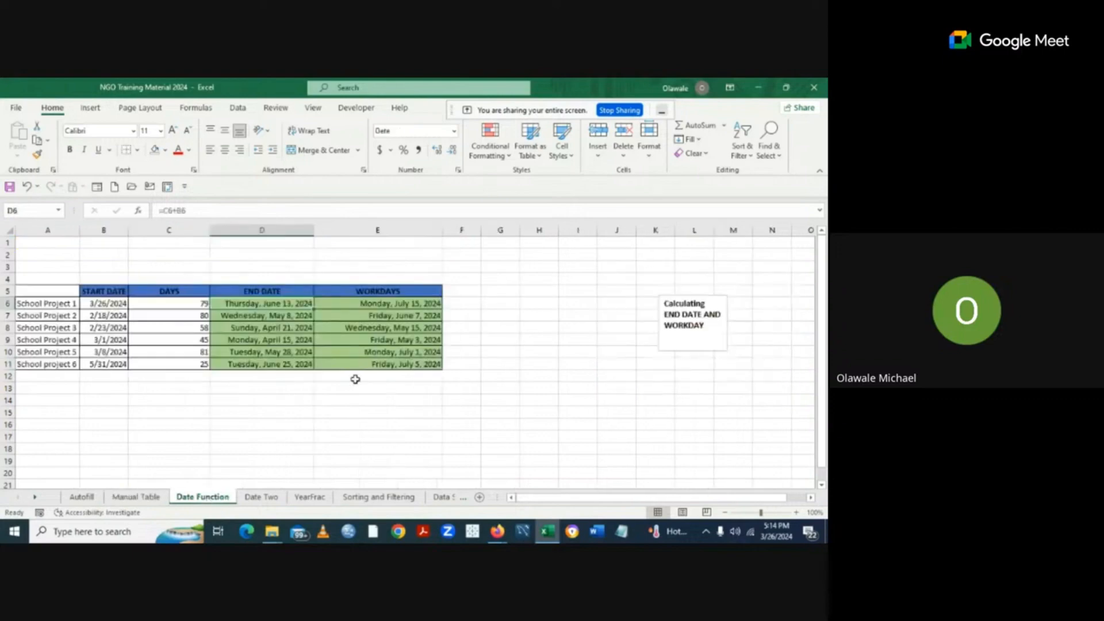
{"action": "left_click_drag", "start_coordinate": [257, 306], "coordinate": [386, 366]}
{"action": "key", "text": "Delete"}
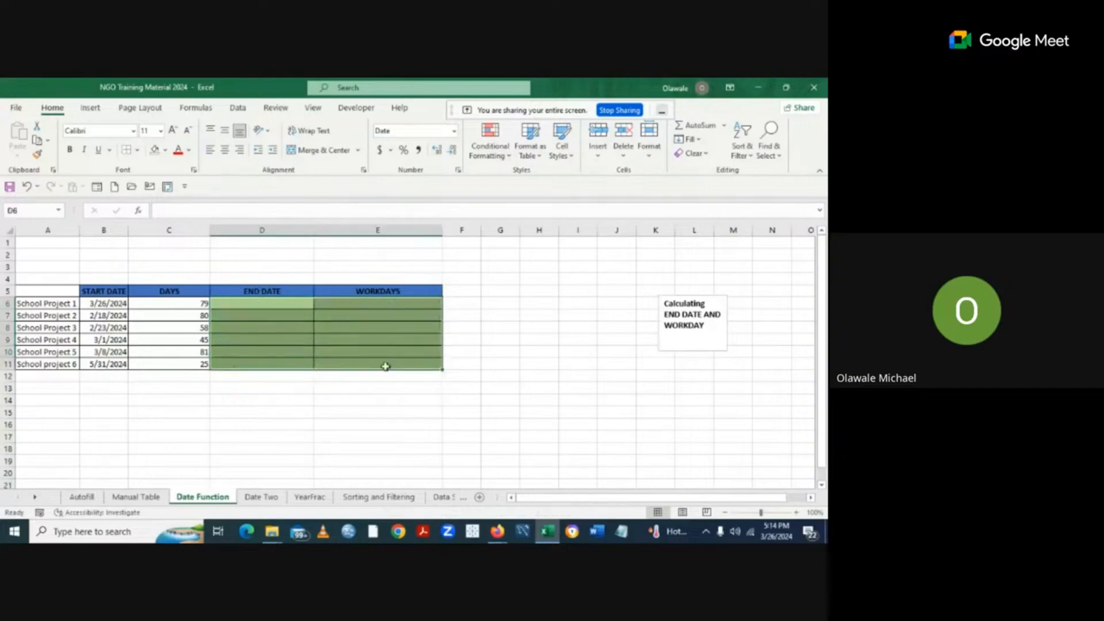
{"action": "left_click", "coordinate": [557, 361]}
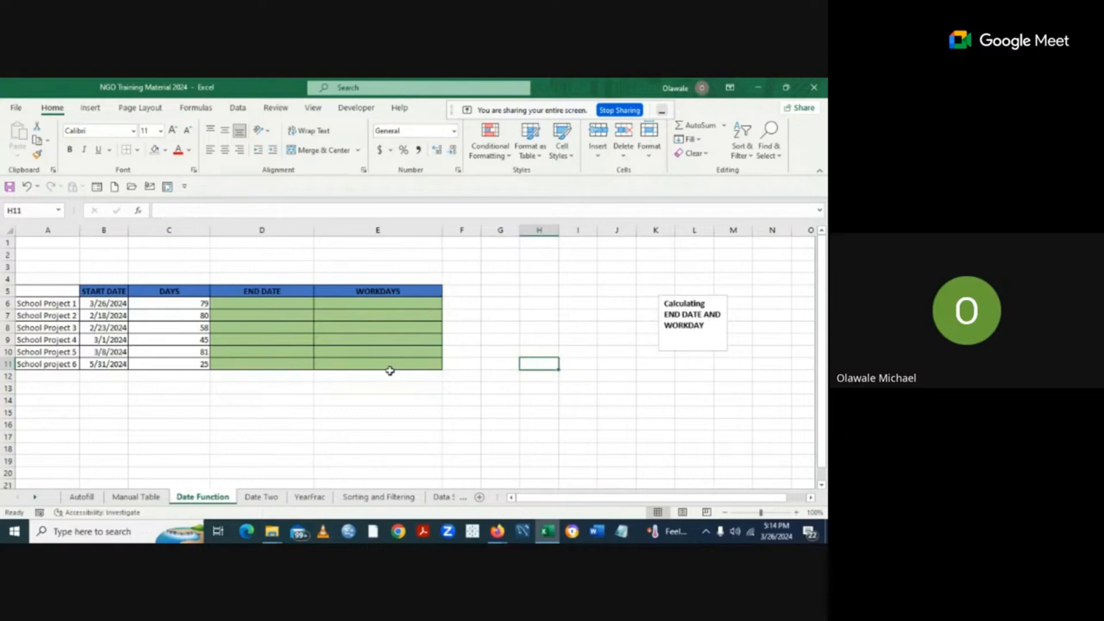
{"action": "left_click", "coordinate": [257, 303]}
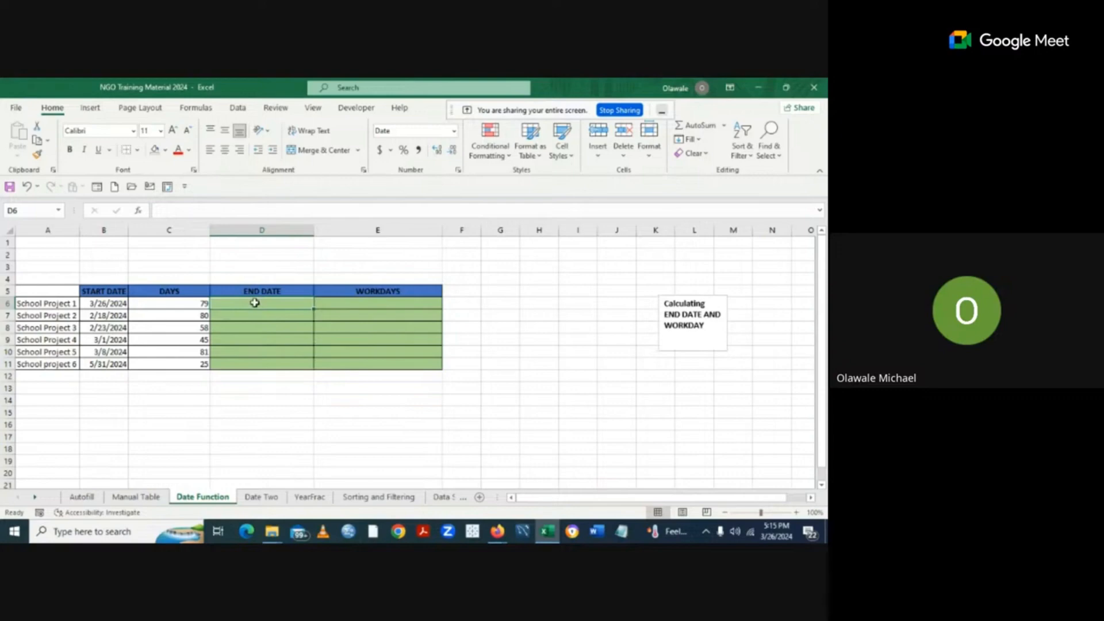
Enter =C6+B6 in D6 for School Project 1's end date.
{"action": "type", "text": "="}
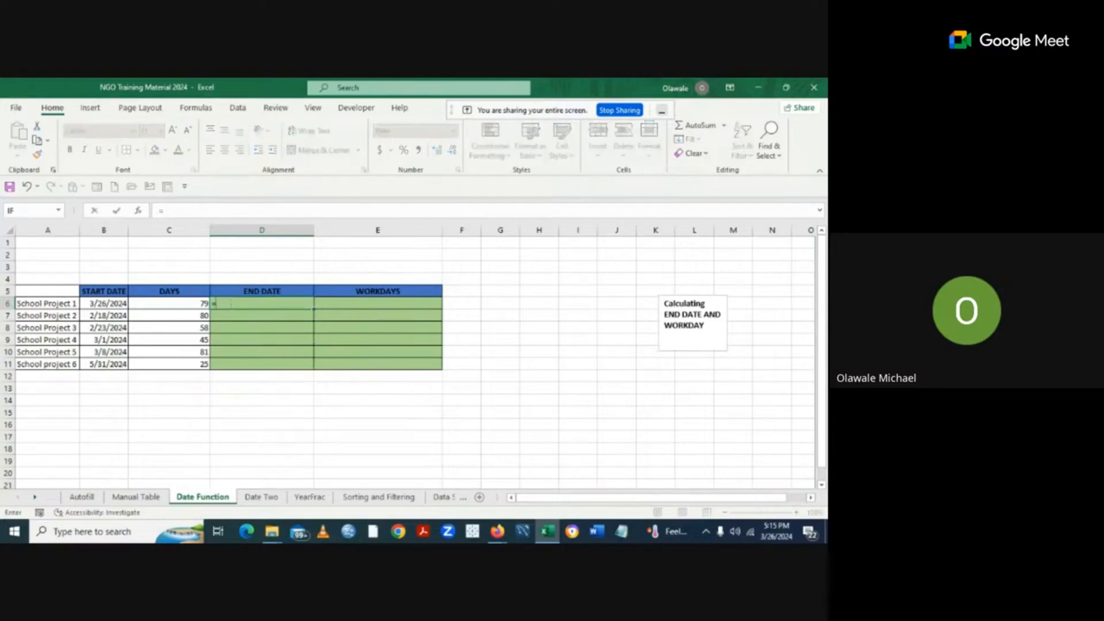
{"action": "left_click", "coordinate": [199, 302]}
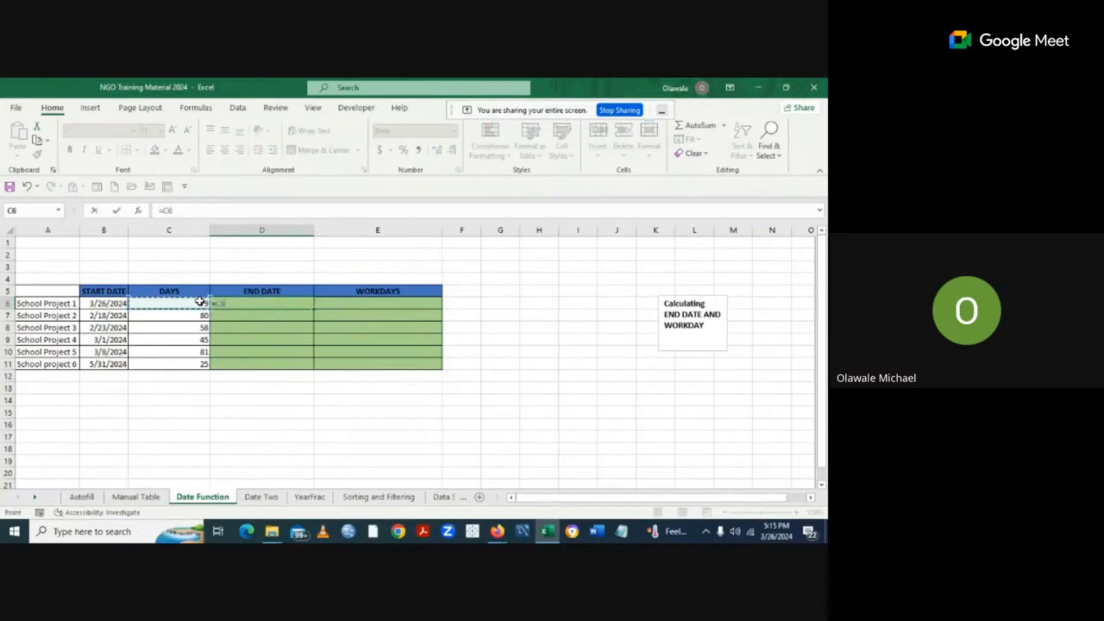
{"action": "type", "text": "+"}
{"action": "left_click", "coordinate": [109, 303]}
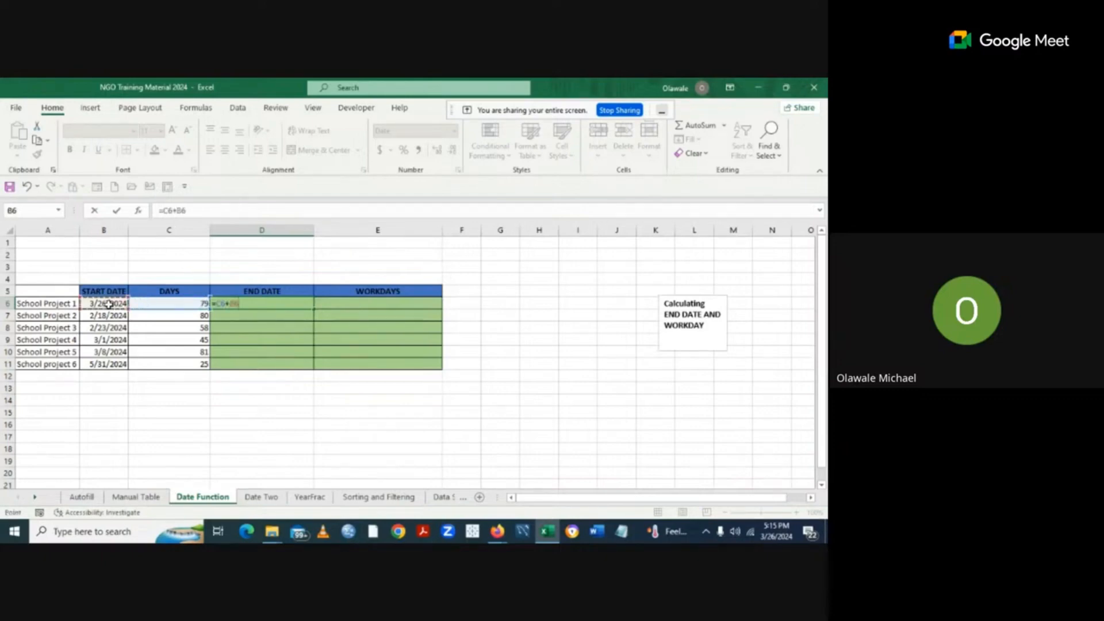
{"action": "key", "text": "Return"}
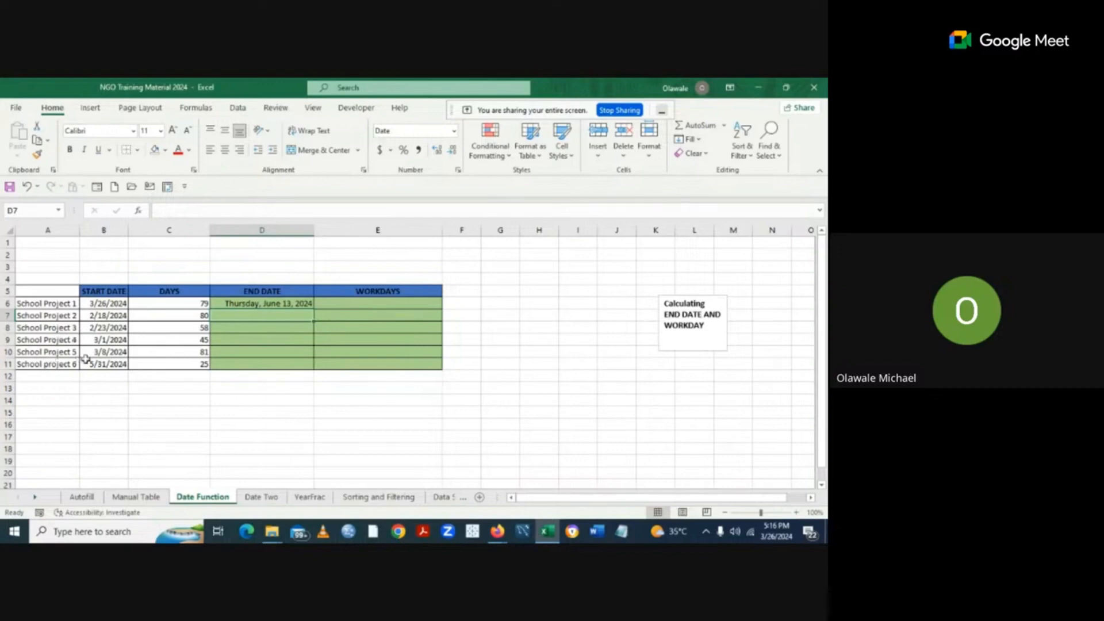
Fill the D6 end-date formula down to D11.
{"action": "left_click", "coordinate": [262, 304]}
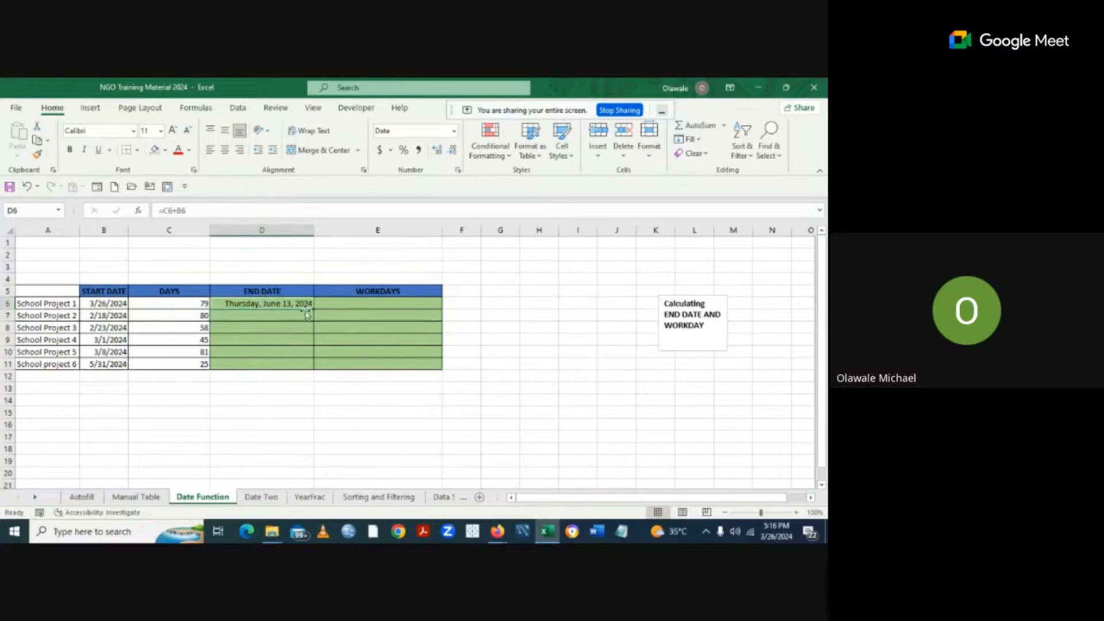
{"action": "left_click_drag", "start_coordinate": [314, 309], "coordinate": [315, 369]}
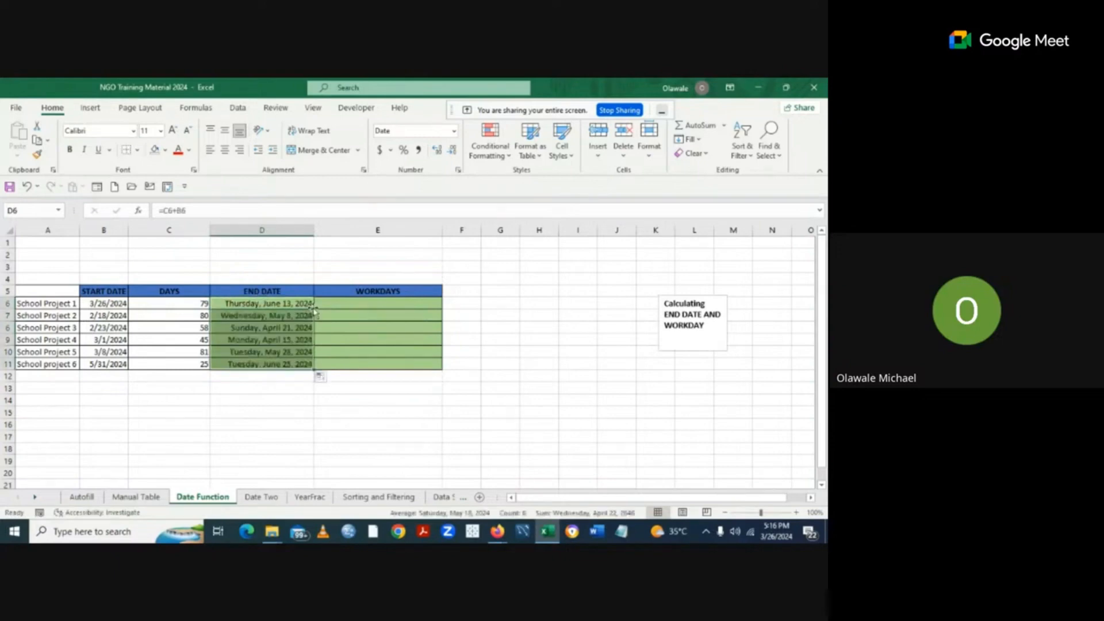
{"action": "left_click", "coordinate": [407, 409]}
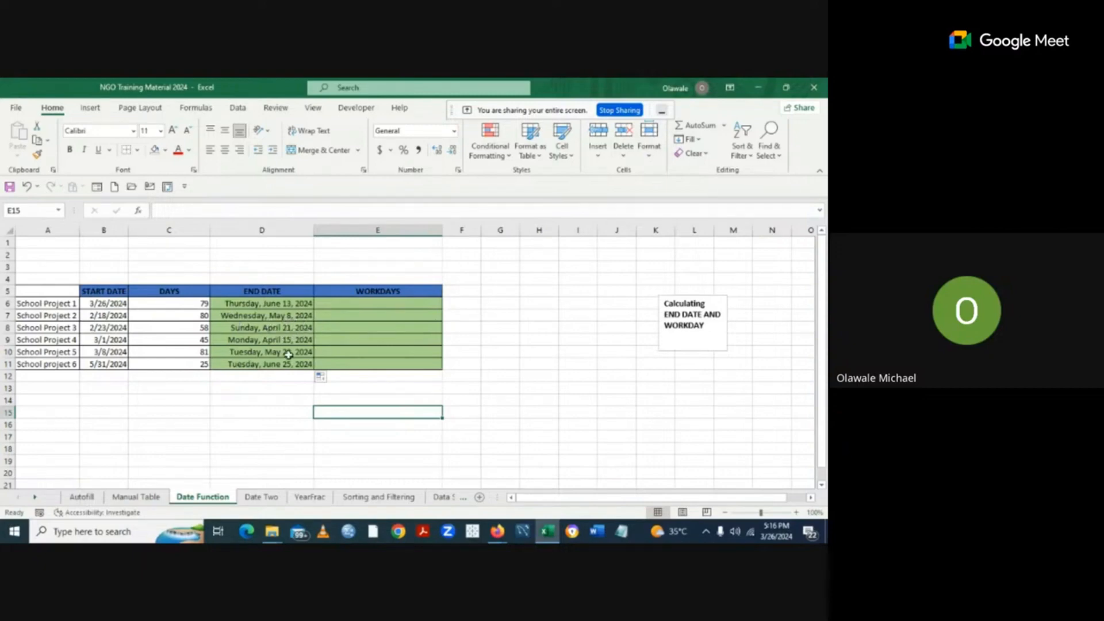
{"action": "left_click", "coordinate": [540, 398]}
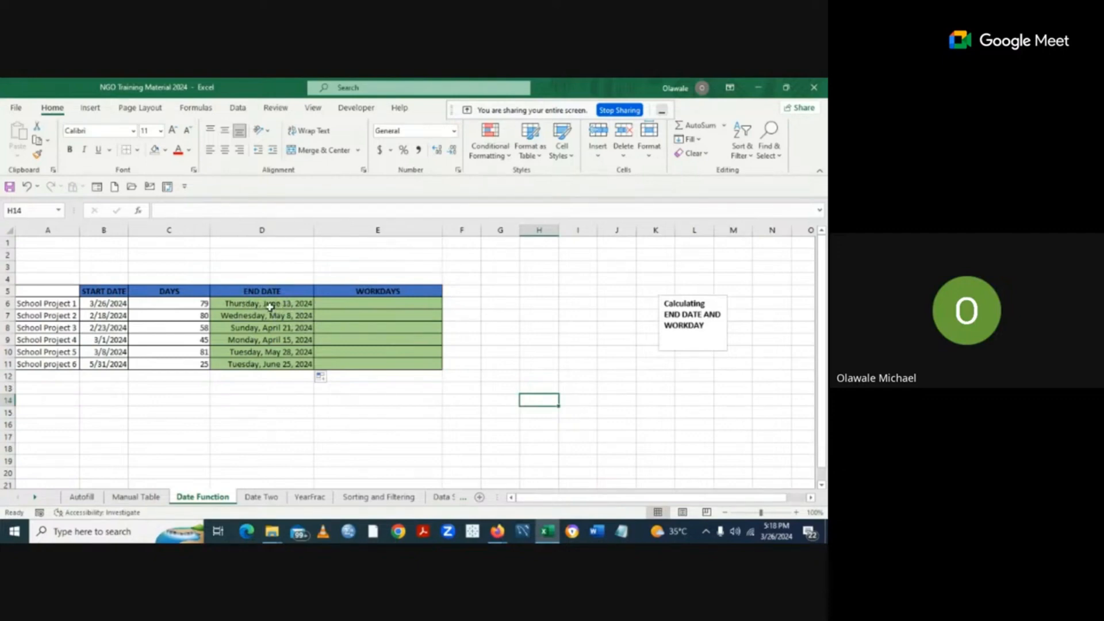
Enter =WORKDAY(B6,C6) in E6, giving Monday, July 15, 2024.
{"action": "left_click", "coordinate": [354, 304]}
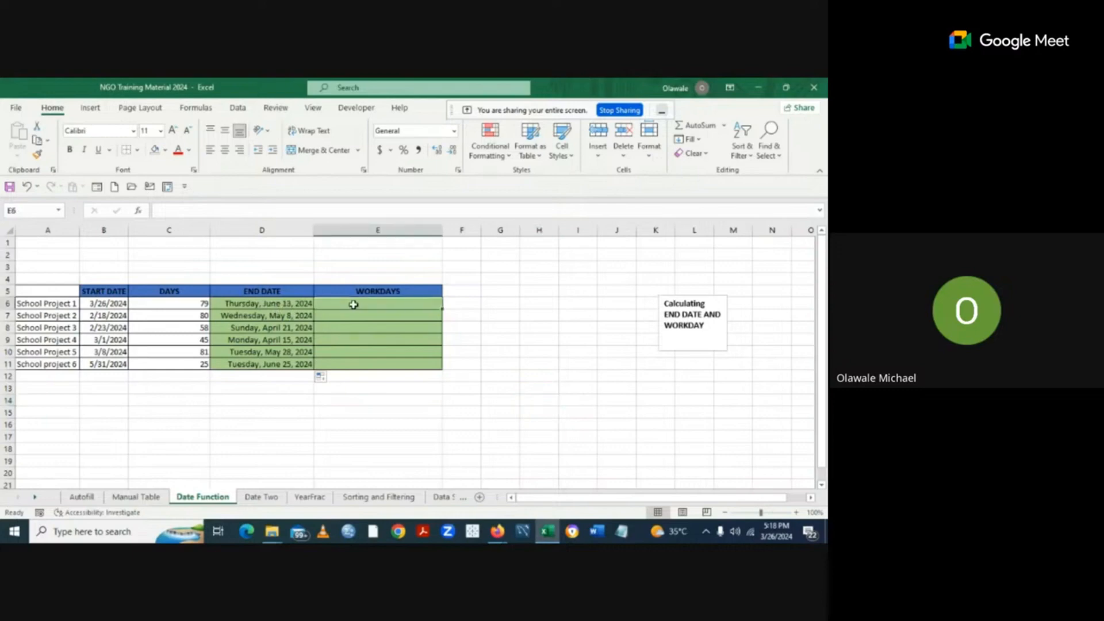
{"action": "type", "text": "="}
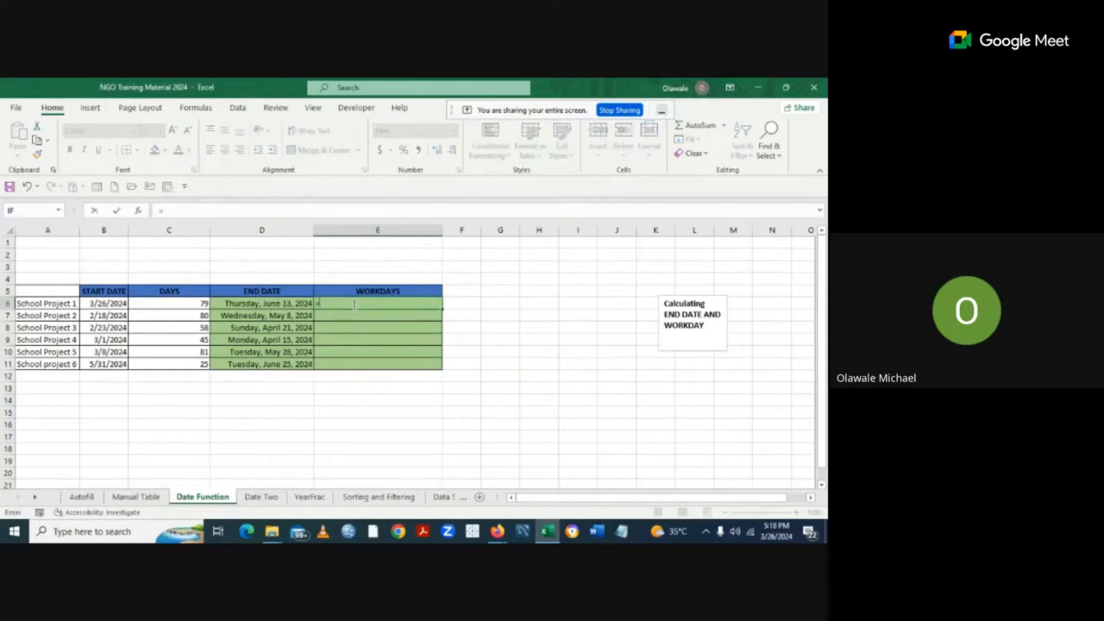
{"action": "type", "text": "w"}
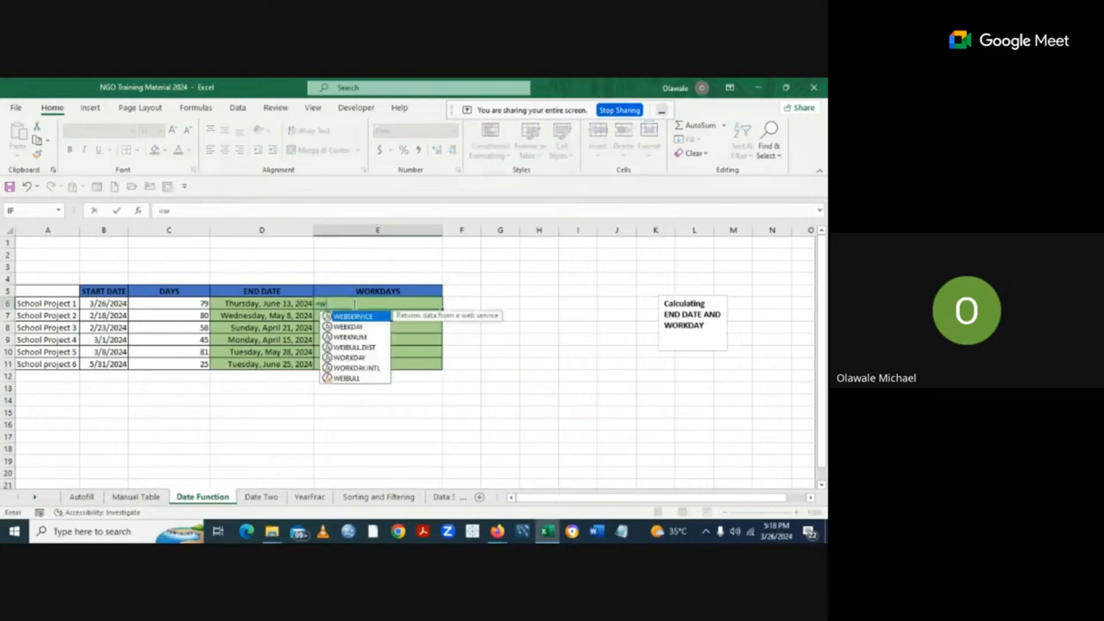
{"action": "double_click", "coordinate": [363, 356]}
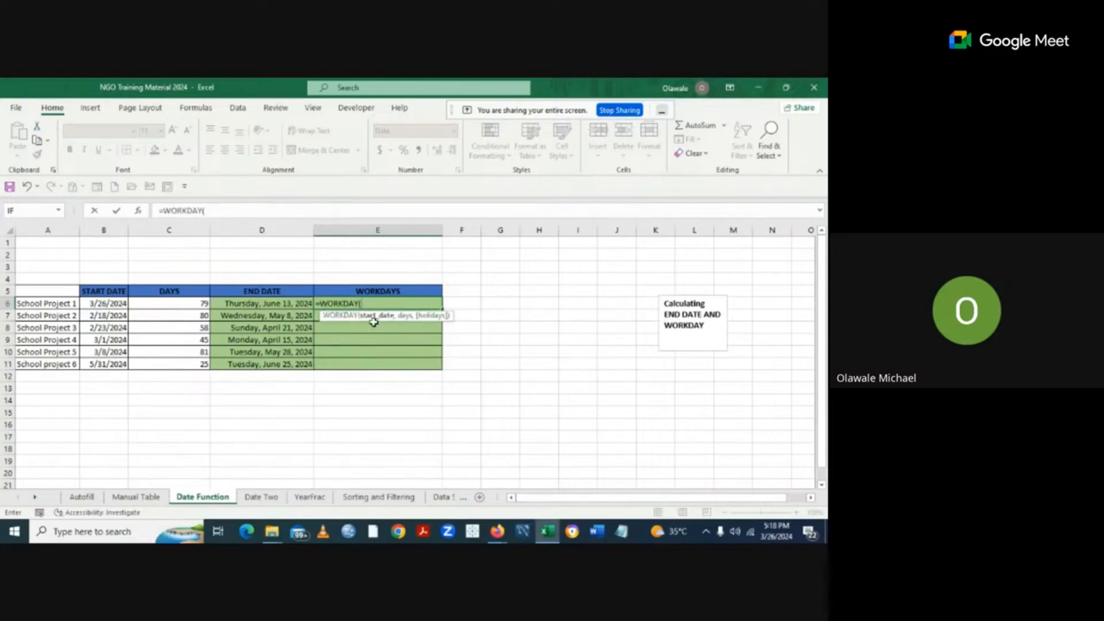
{"action": "left_click", "coordinate": [104, 302]}
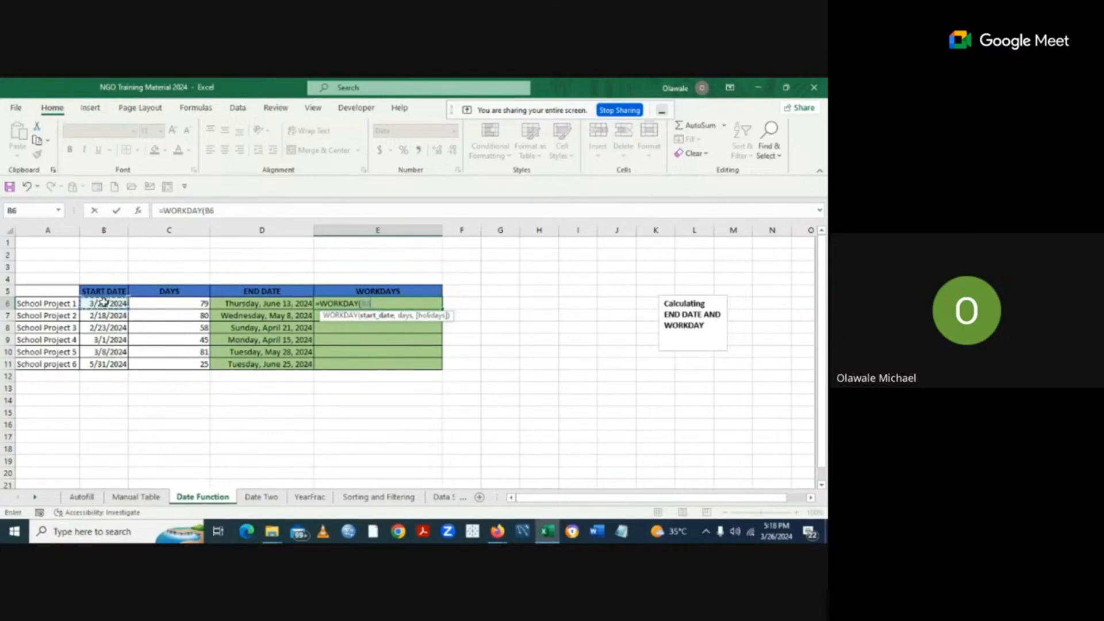
{"action": "type", "text": ","}
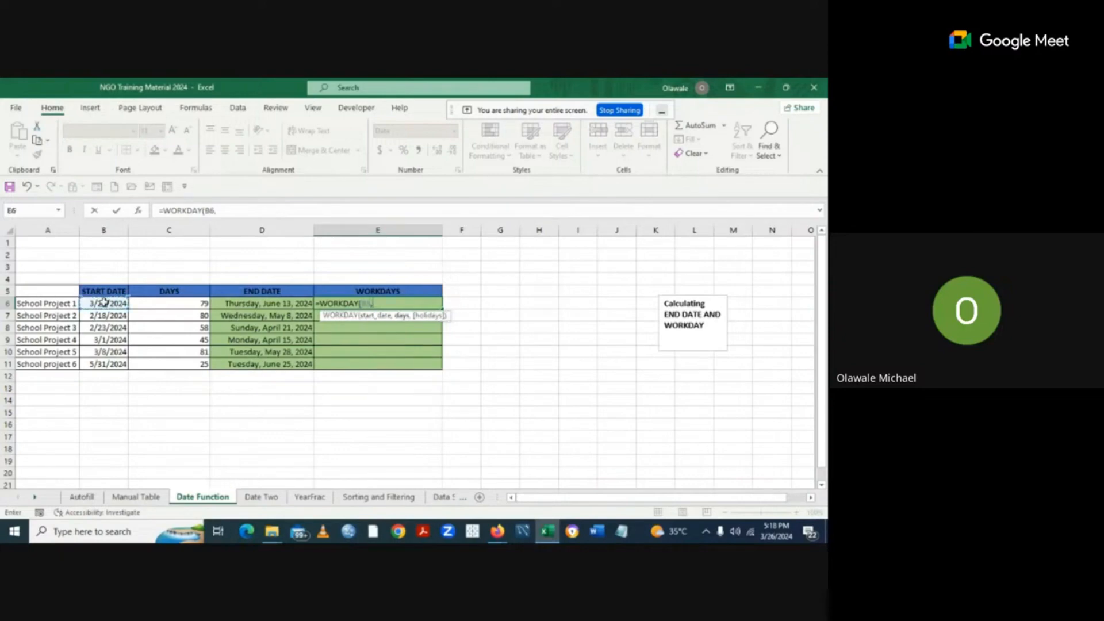
{"action": "left_click", "coordinate": [187, 303]}
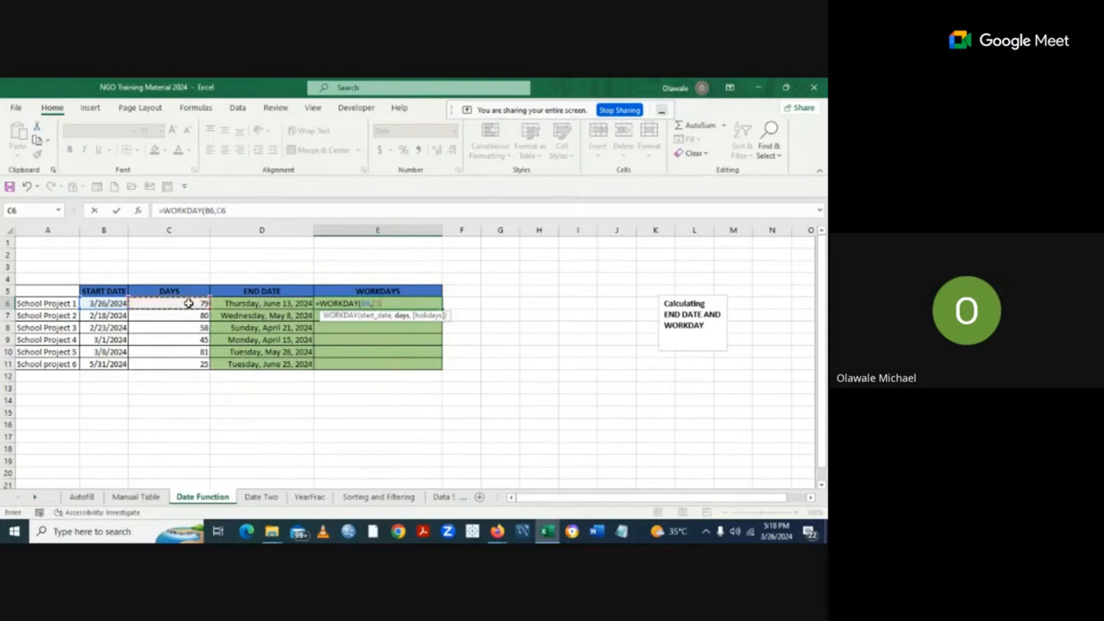
{"action": "type", "text": ")"}
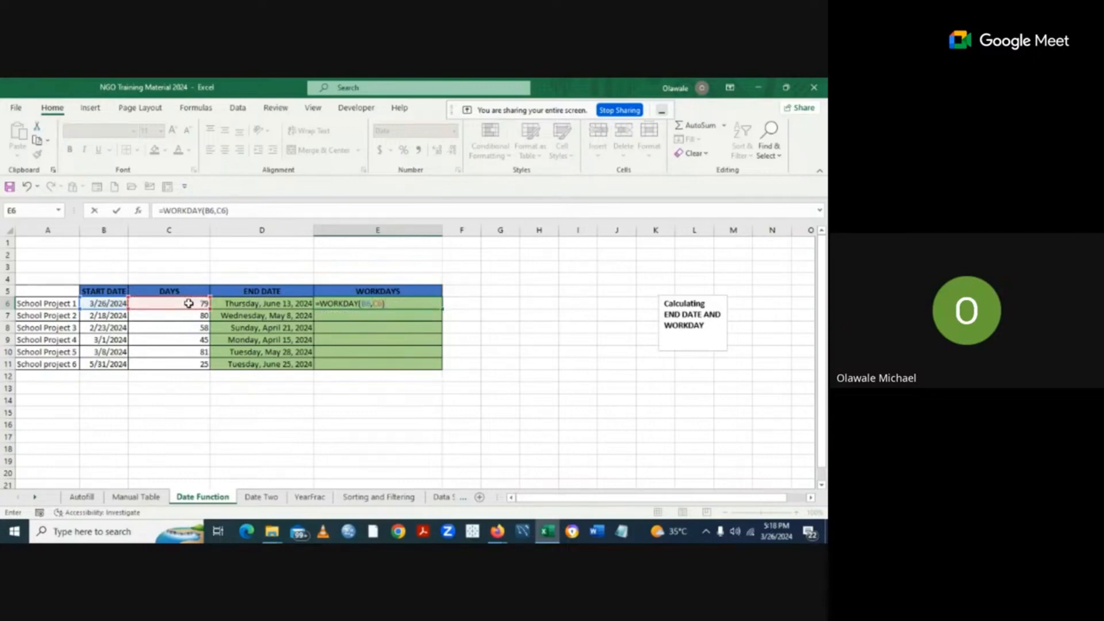
{"action": "key", "text": "Return"}
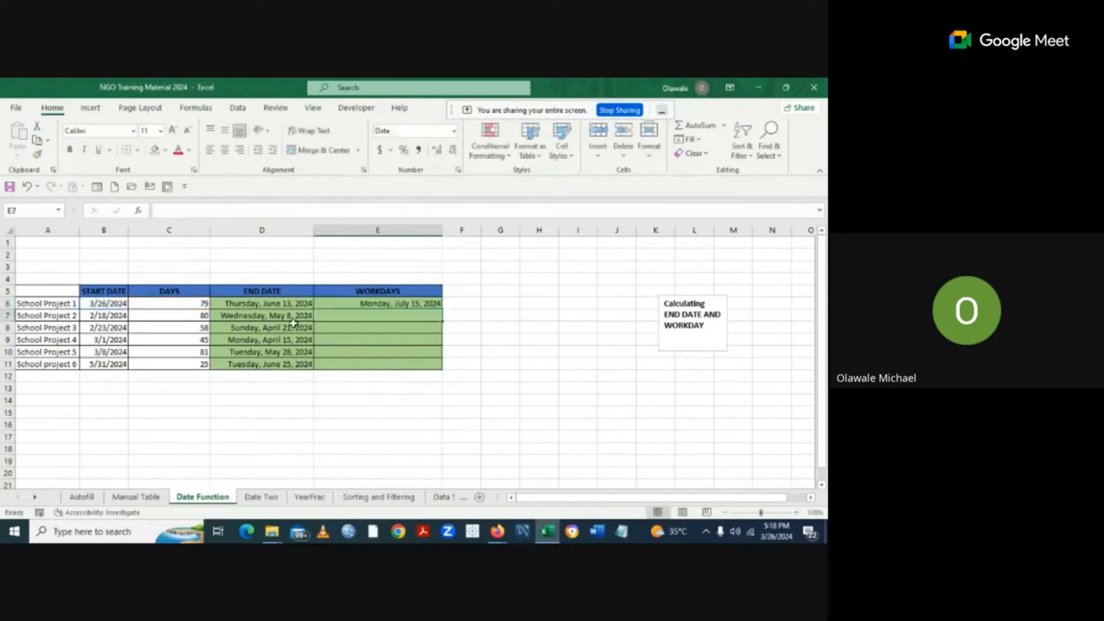
Copy E6's WORKDAY formula down through E11 for all six projects.
{"action": "left_click", "coordinate": [417, 303]}
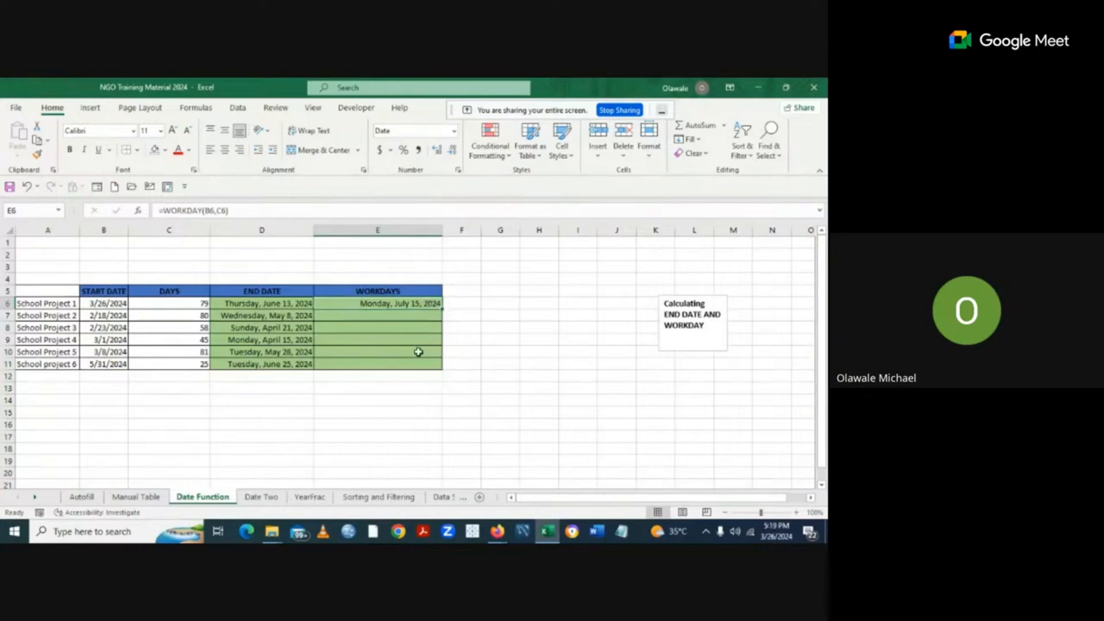
{"action": "double_click", "coordinate": [443, 308]}
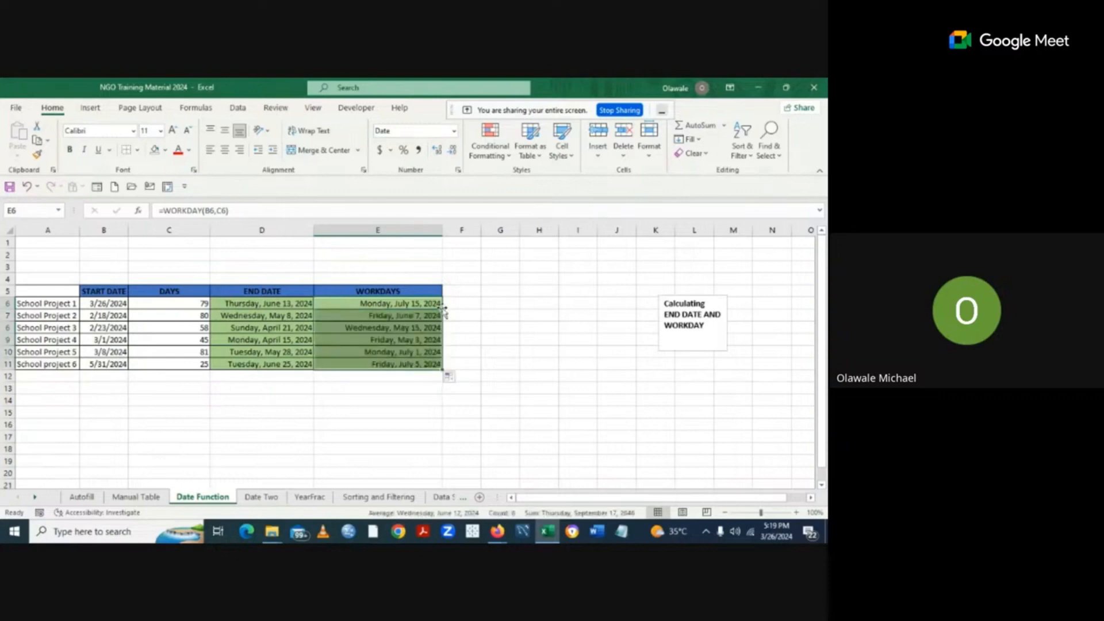
{"action": "left_click", "coordinate": [522, 365]}
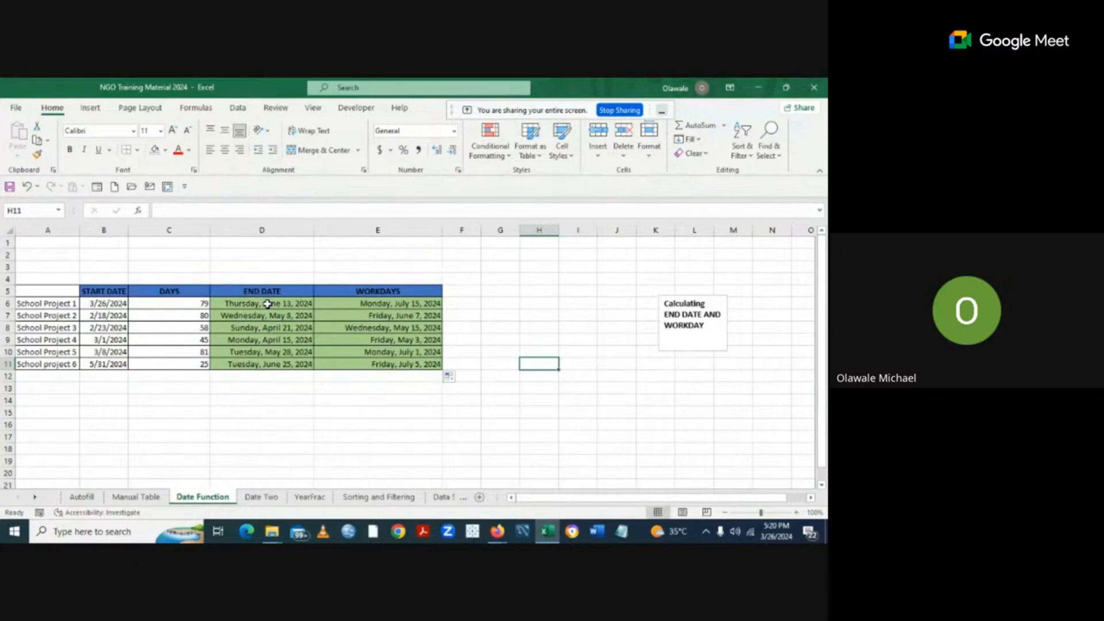
Format the D6:E11 dates as Short Date, e.g. 6/13/2024.
{"action": "left_click_drag", "start_coordinate": [267, 304], "coordinate": [330, 364]}
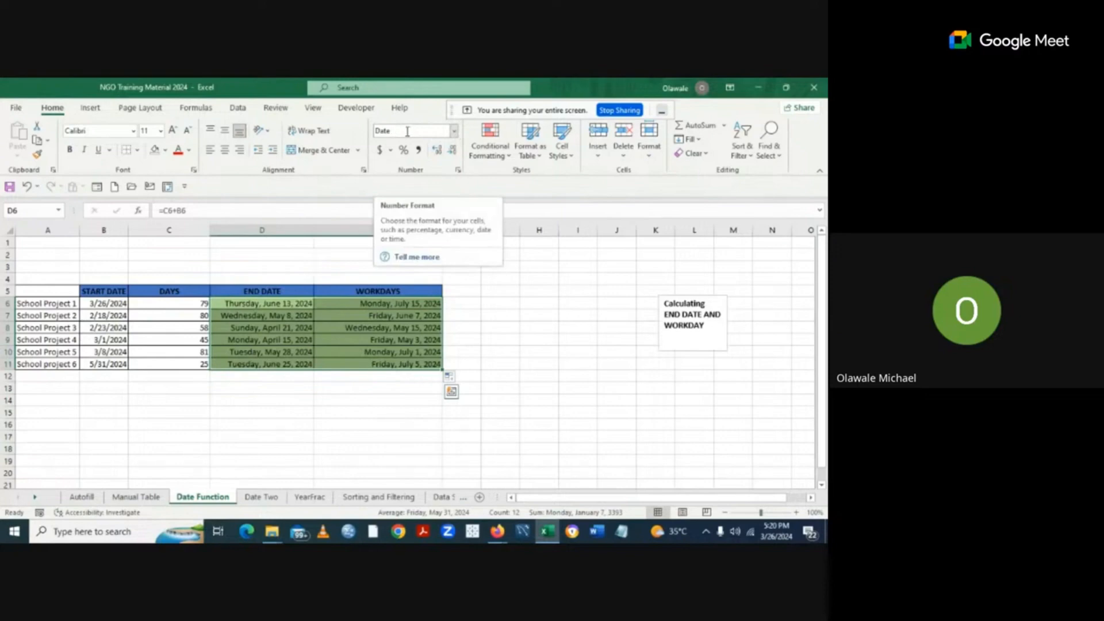
{"action": "left_click", "coordinate": [455, 132]}
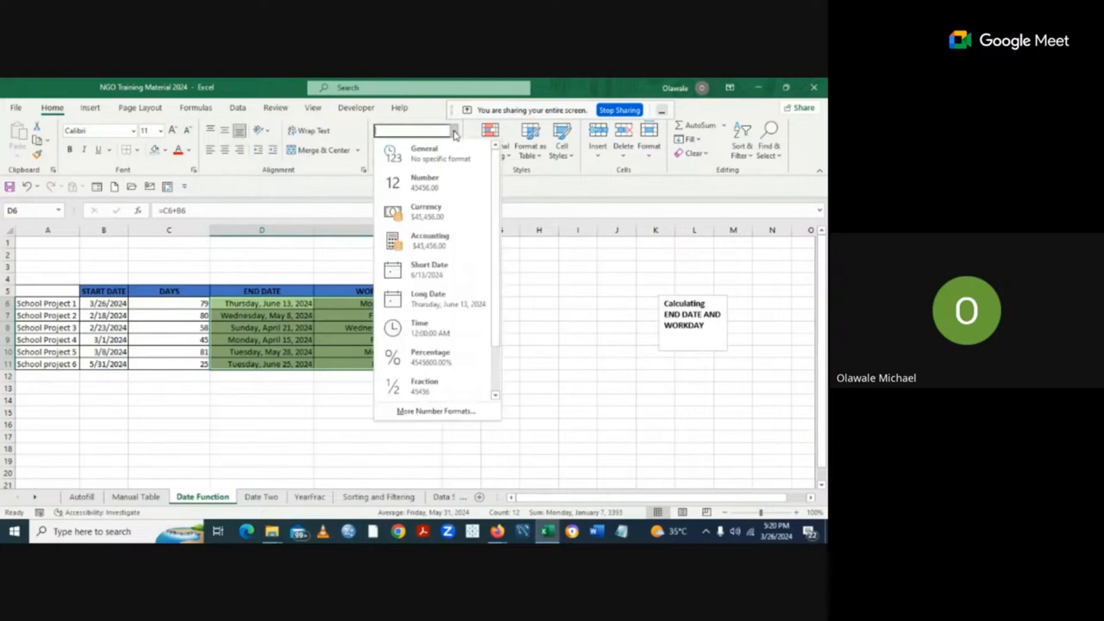
{"action": "left_click", "coordinate": [432, 275]}
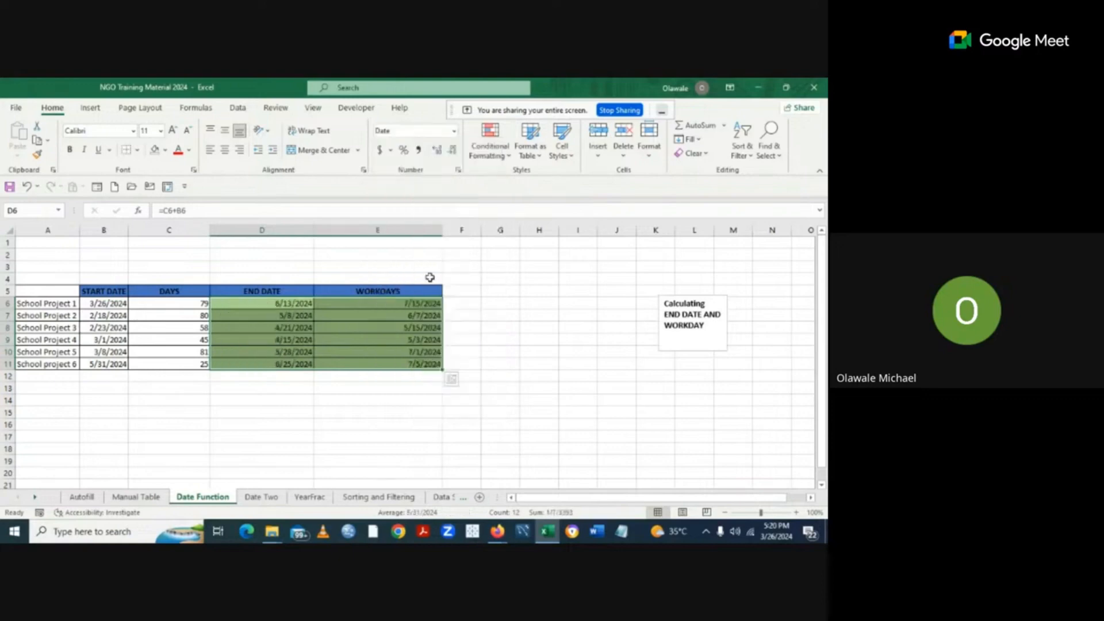
{"action": "left_click", "coordinate": [516, 357]}
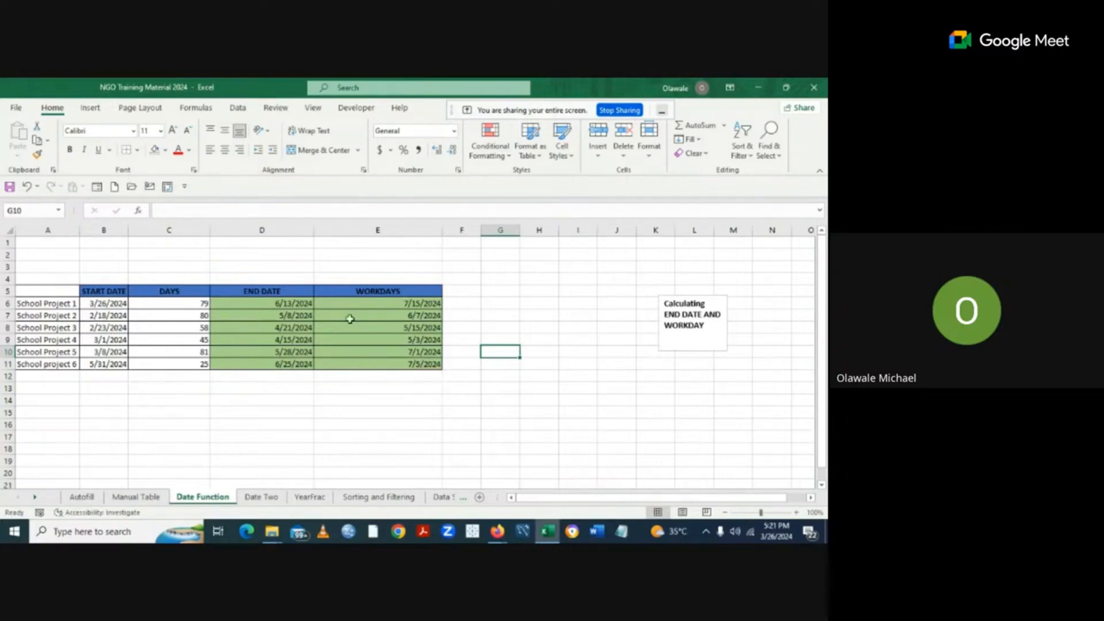
Apply a Date format to D6:E11 via Format Cells, then go to the Date Two sheet.
{"action": "left_click", "coordinate": [282, 305]}
{"action": "left_click_drag", "start_coordinate": [282, 305], "coordinate": [402, 359]}
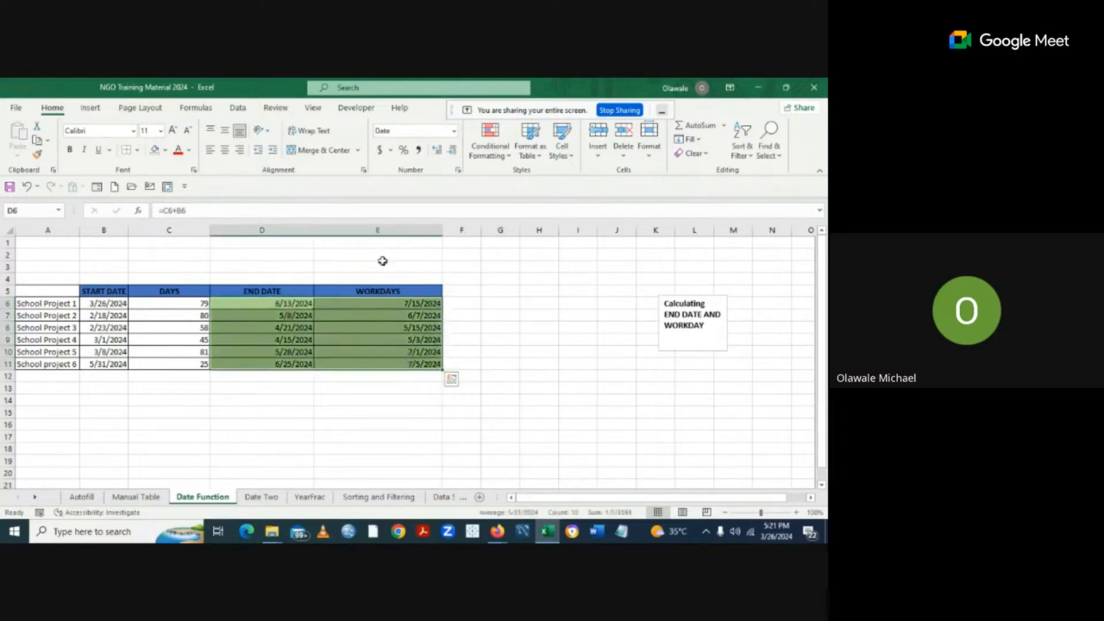
{"action": "left_click", "coordinate": [454, 131]}
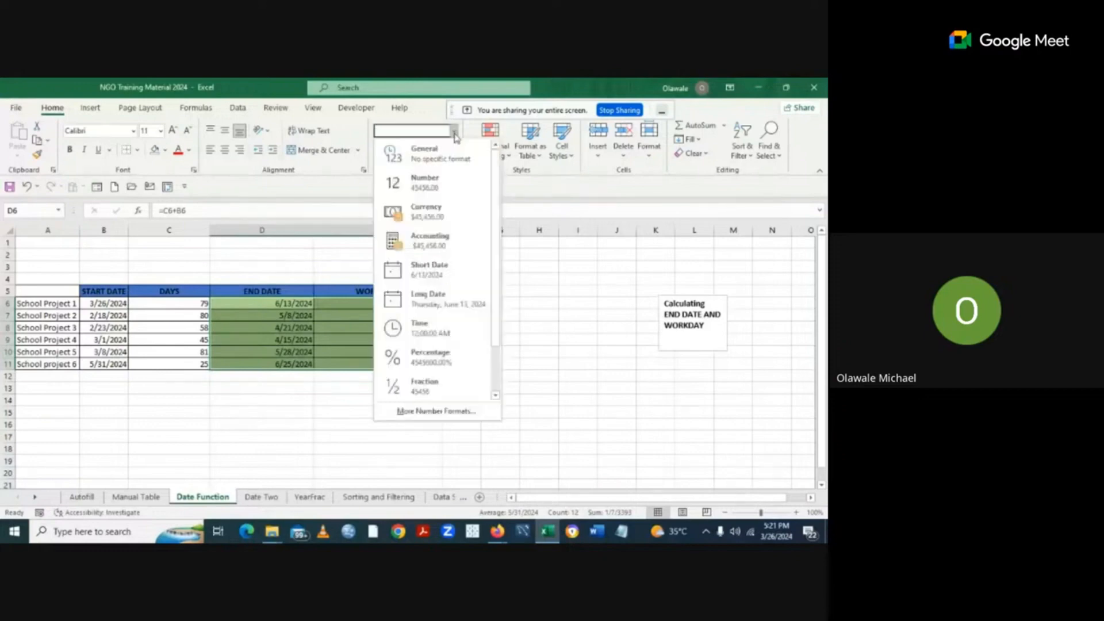
{"action": "left_click", "coordinate": [442, 412]}
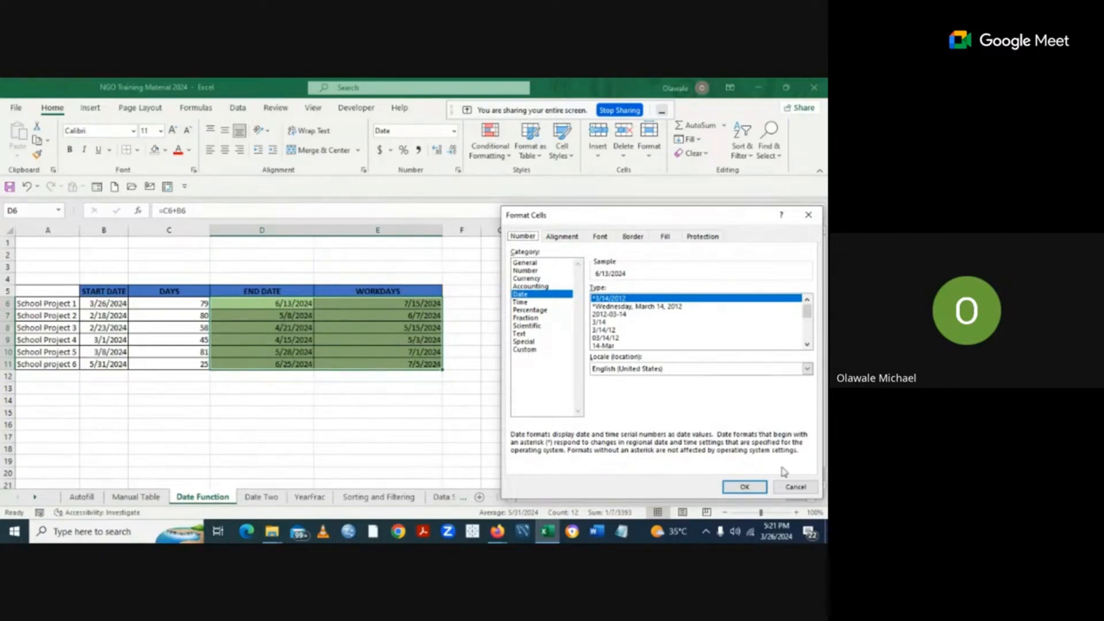
{"action": "left_click", "coordinate": [746, 487]}
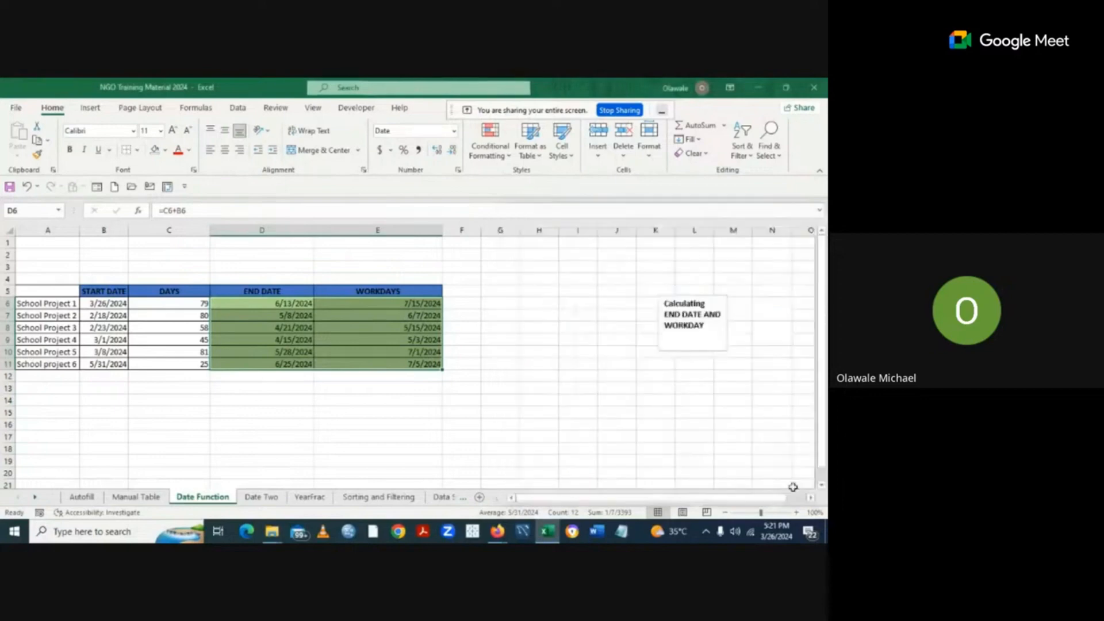
{"action": "left_click", "coordinate": [502, 403]}
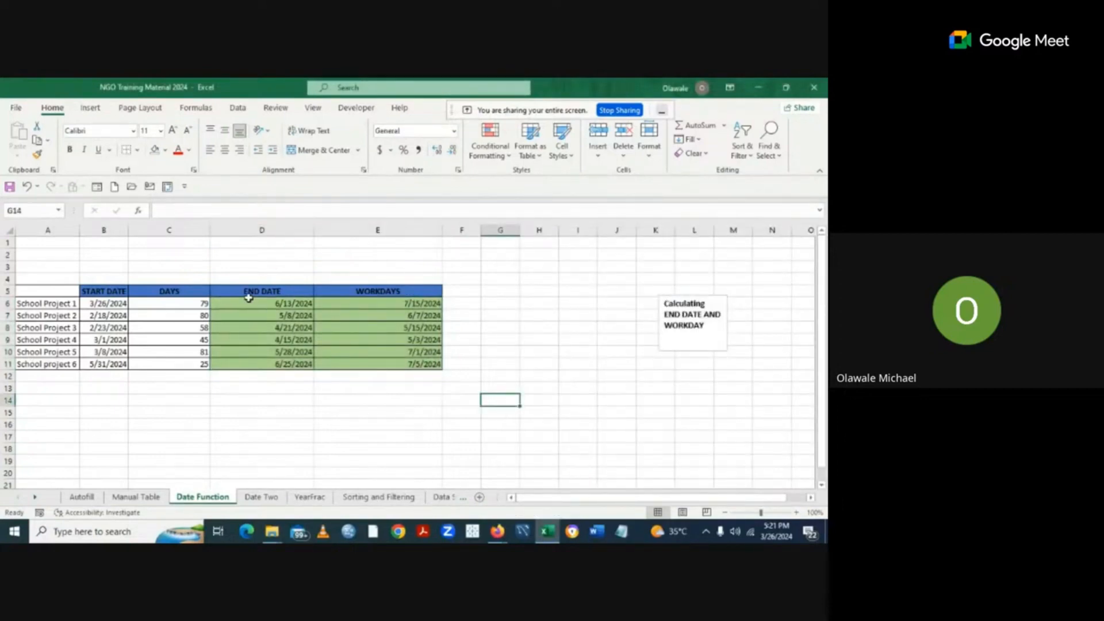
{"action": "left_click", "coordinate": [253, 498]}
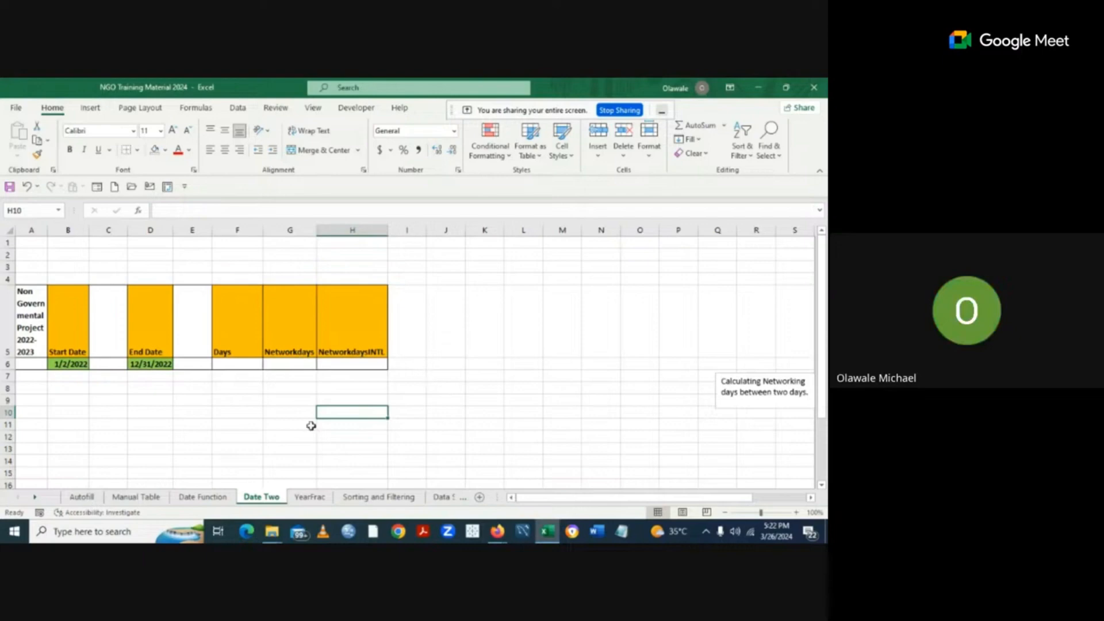
Return to the Date Function sheet with the school projects table.
{"action": "left_click", "coordinate": [204, 497]}
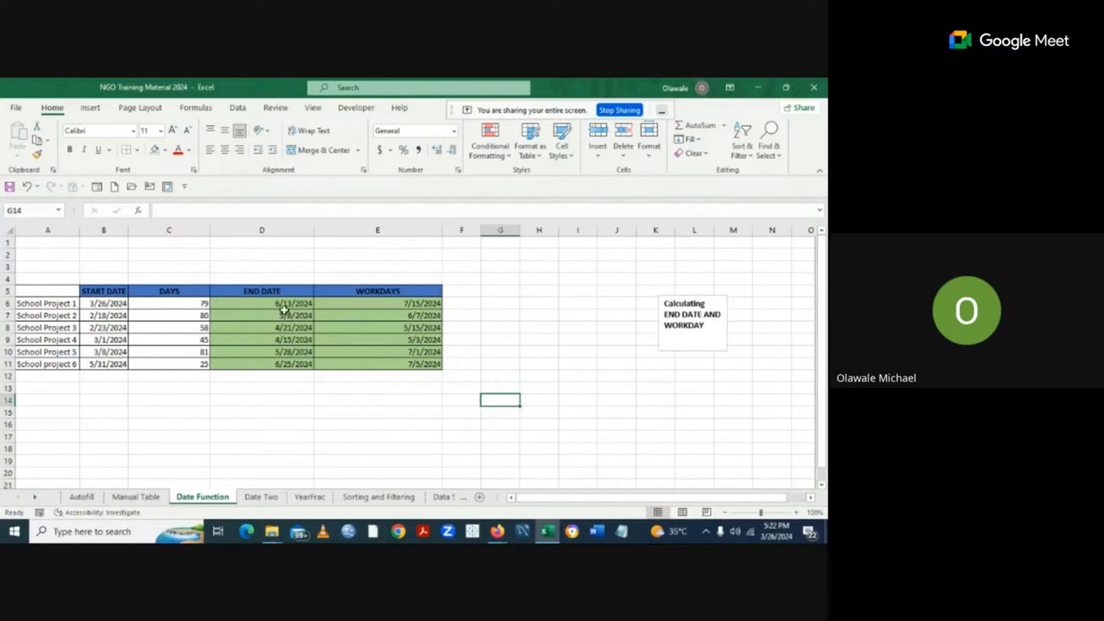
Clear D6:D11, re-enter =C6+B6 in D6, and fill it down to D11.
{"action": "left_click_drag", "start_coordinate": [285, 303], "coordinate": [292, 360]}
{"action": "key", "text": "Delete"}
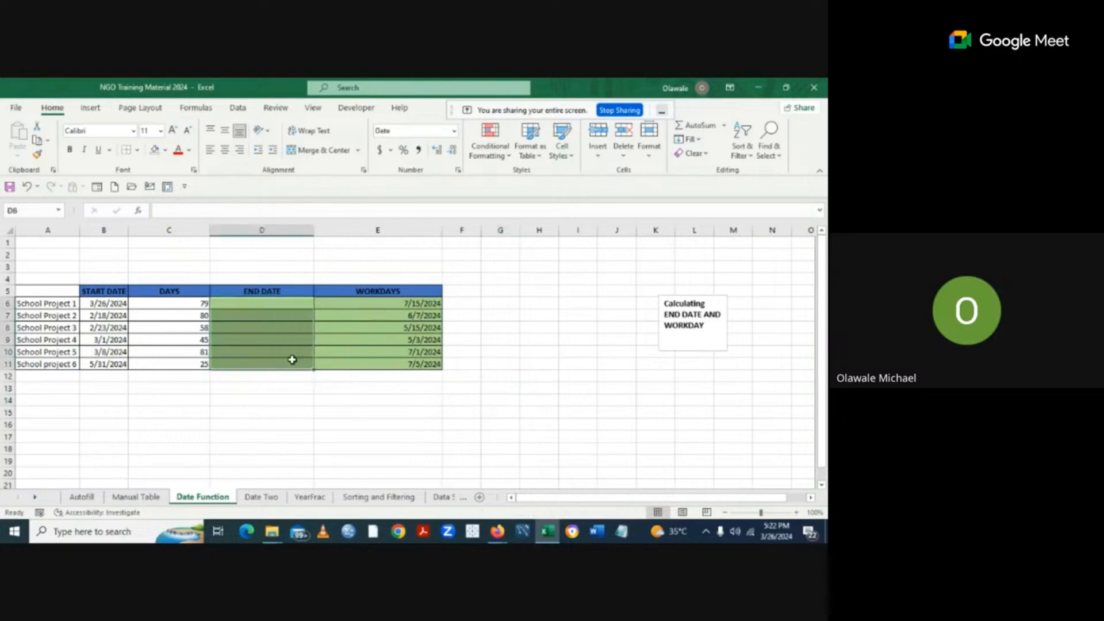
{"action": "left_click", "coordinate": [230, 305]}
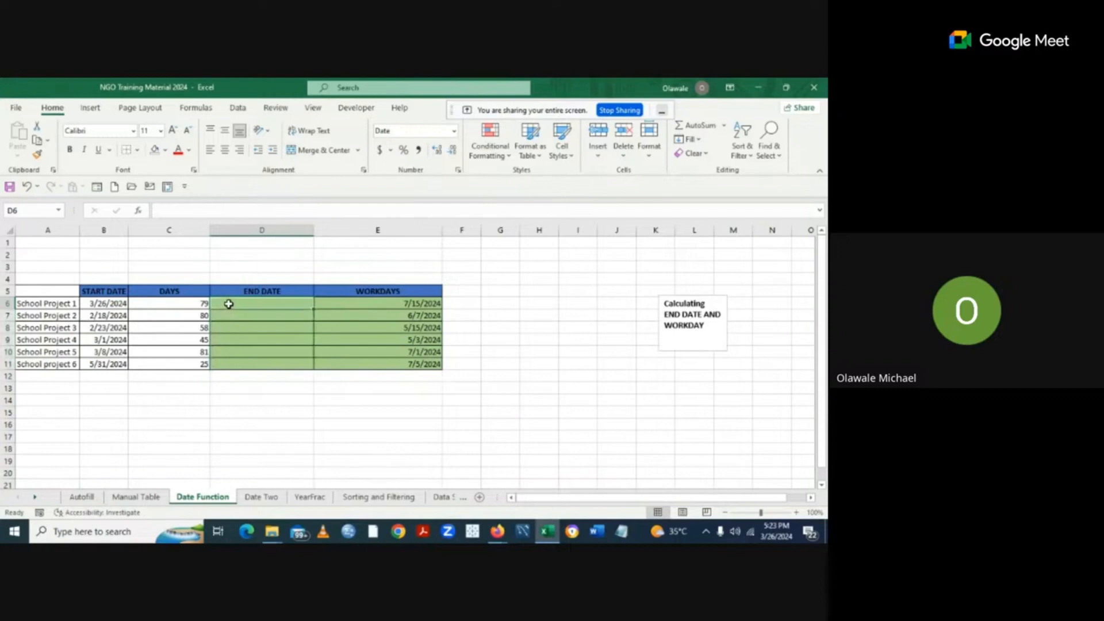
{"action": "type", "text": "="}
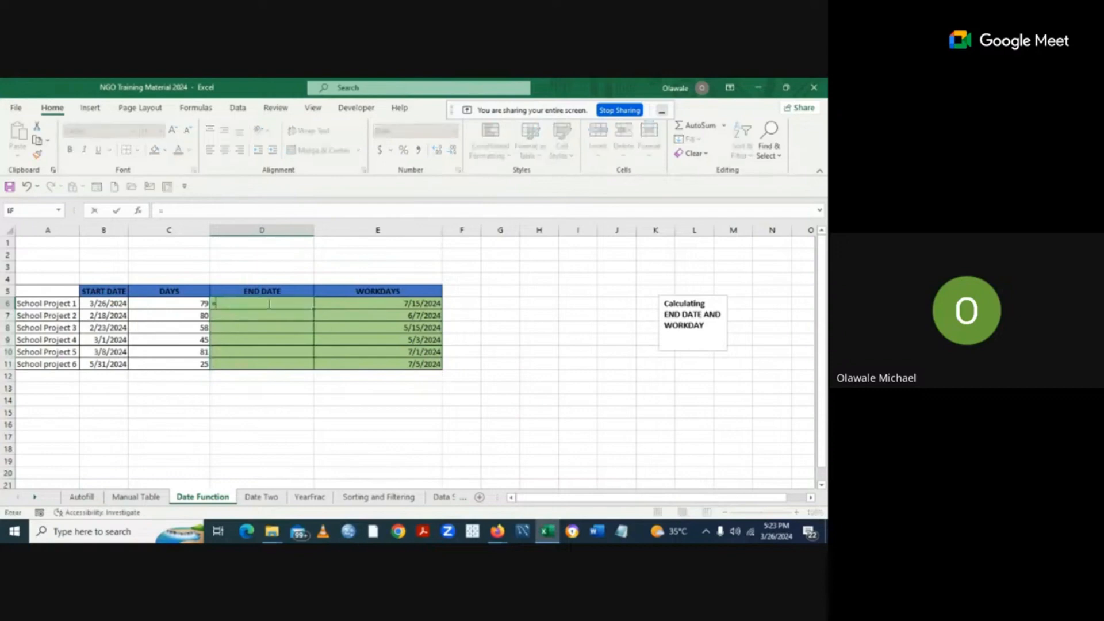
{"action": "left_click", "coordinate": [202, 305]}
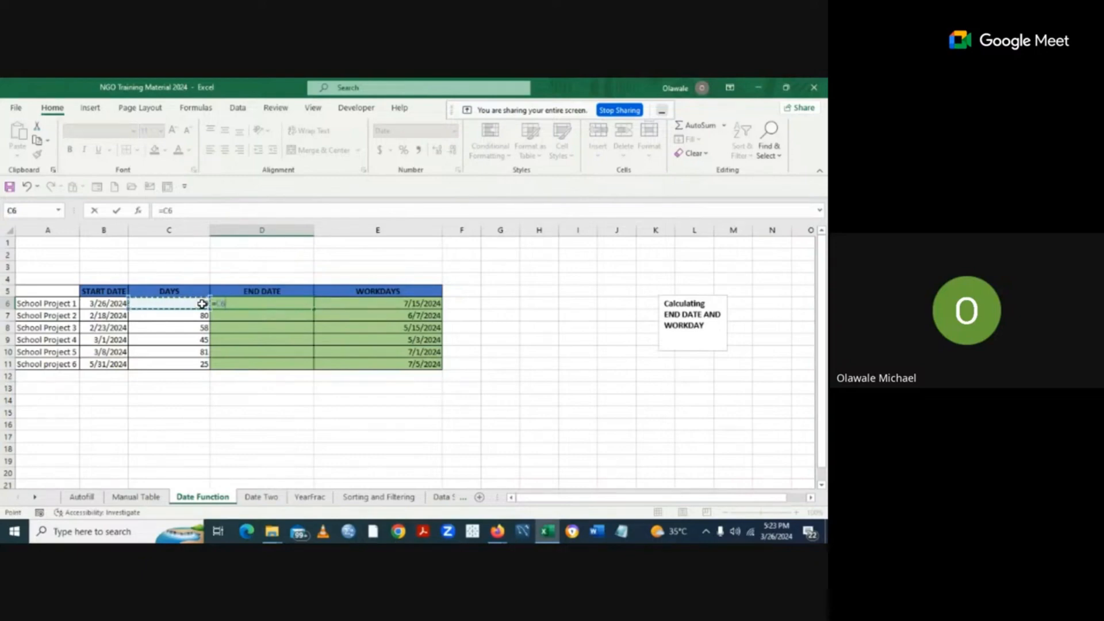
{"action": "type", "text": "+"}
{"action": "left_click", "coordinate": [109, 303]}
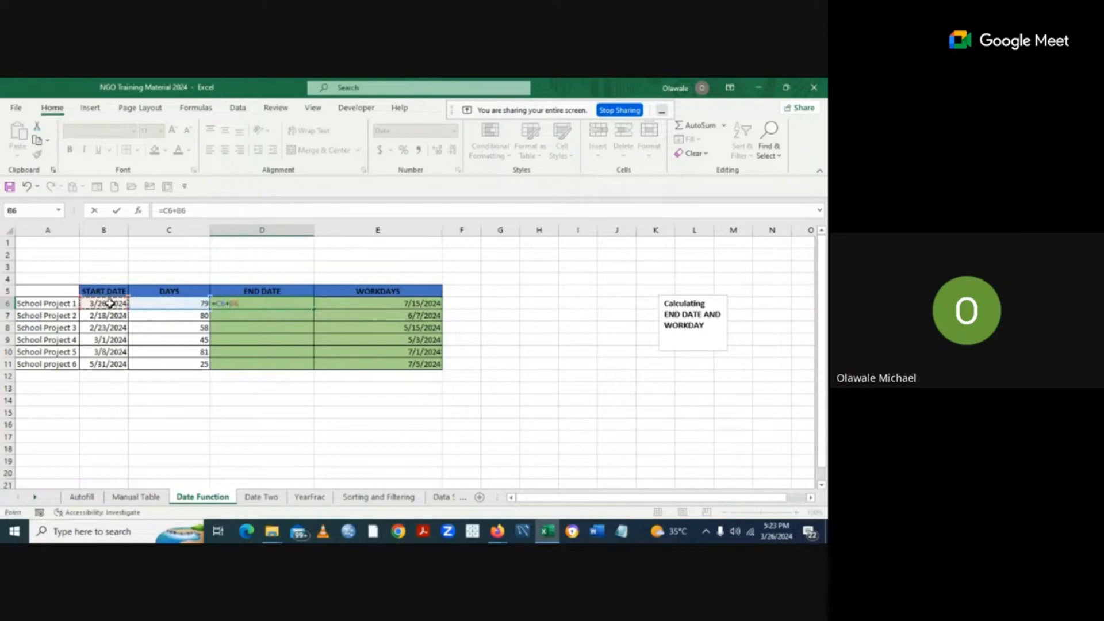
{"action": "key", "text": "Return"}
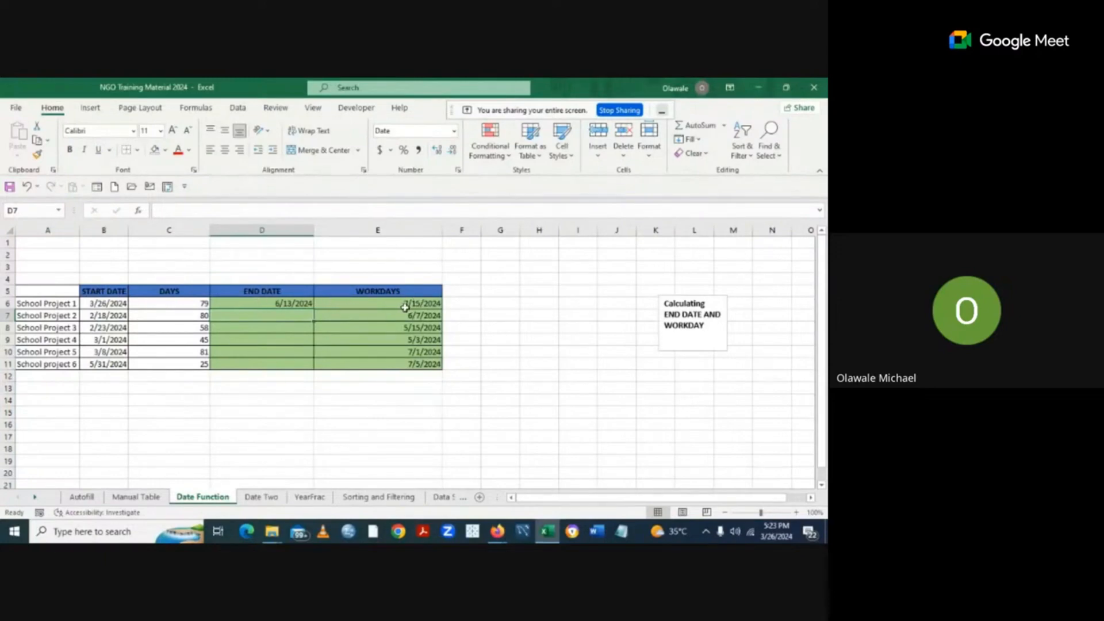
{"action": "left_click", "coordinate": [287, 303]}
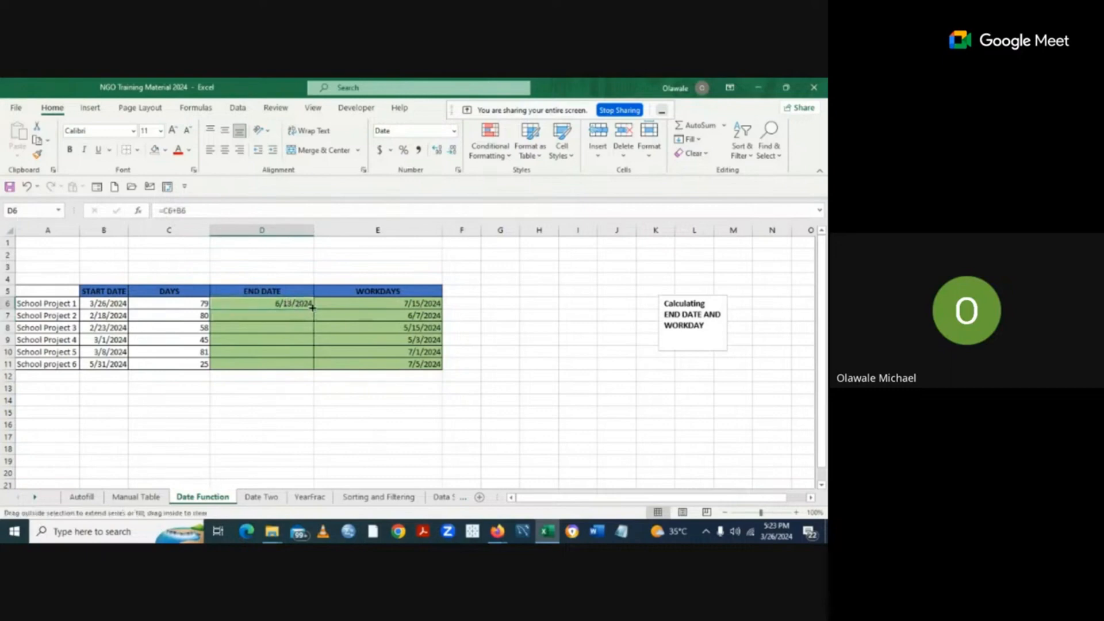
{"action": "double_click", "coordinate": [312, 307]}
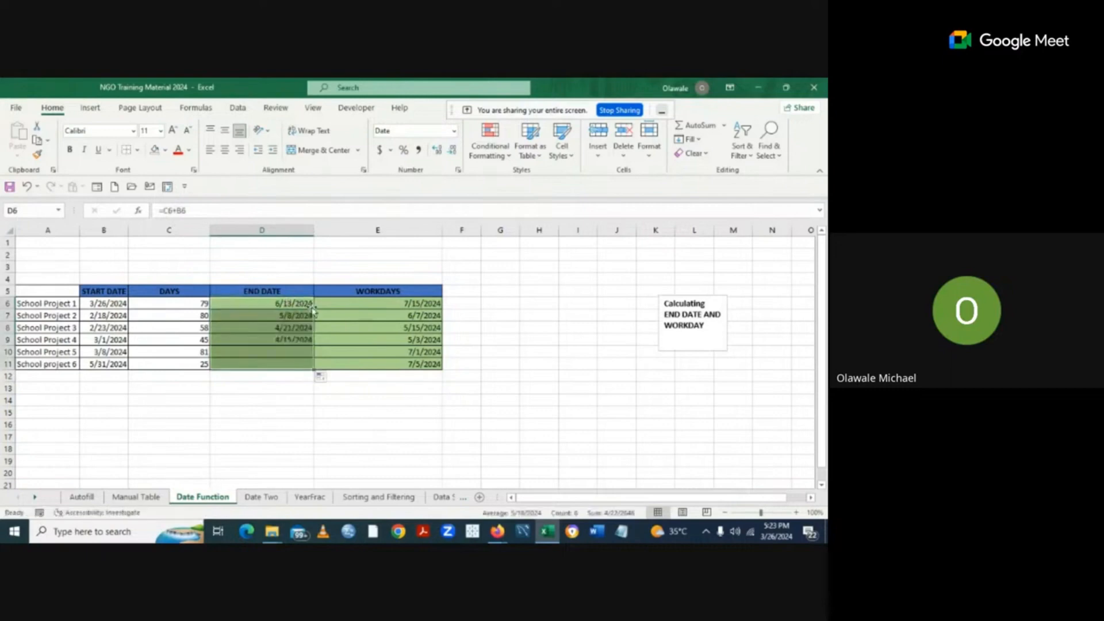
{"action": "left_click", "coordinate": [418, 305]}
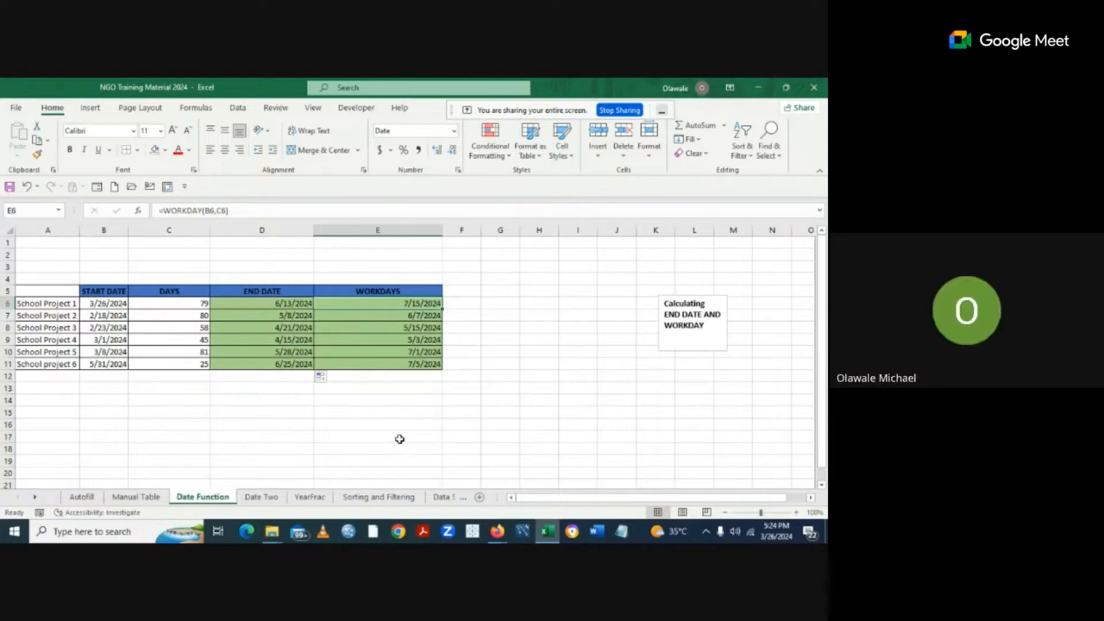
Switch to the Date Two sheet with the orange Networkdays table.
{"action": "left_click", "coordinate": [268, 501]}
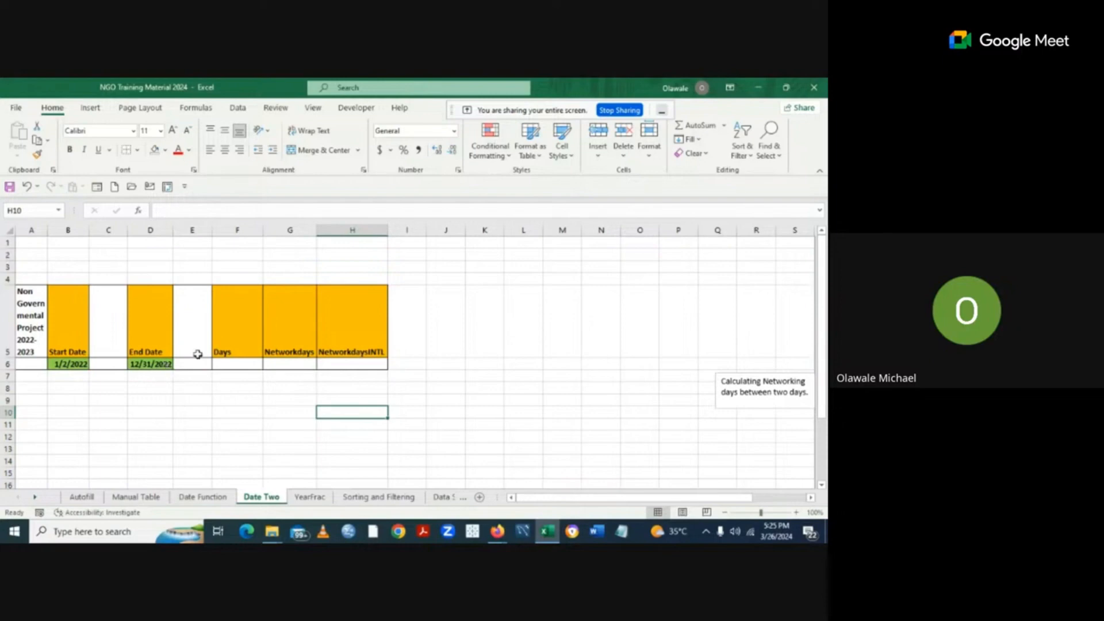
Enter =DAYS(D6,B6) in F6 to get 363 days between 1/2/2022 and 12/31/2022.
{"action": "left_click", "coordinate": [224, 362]}
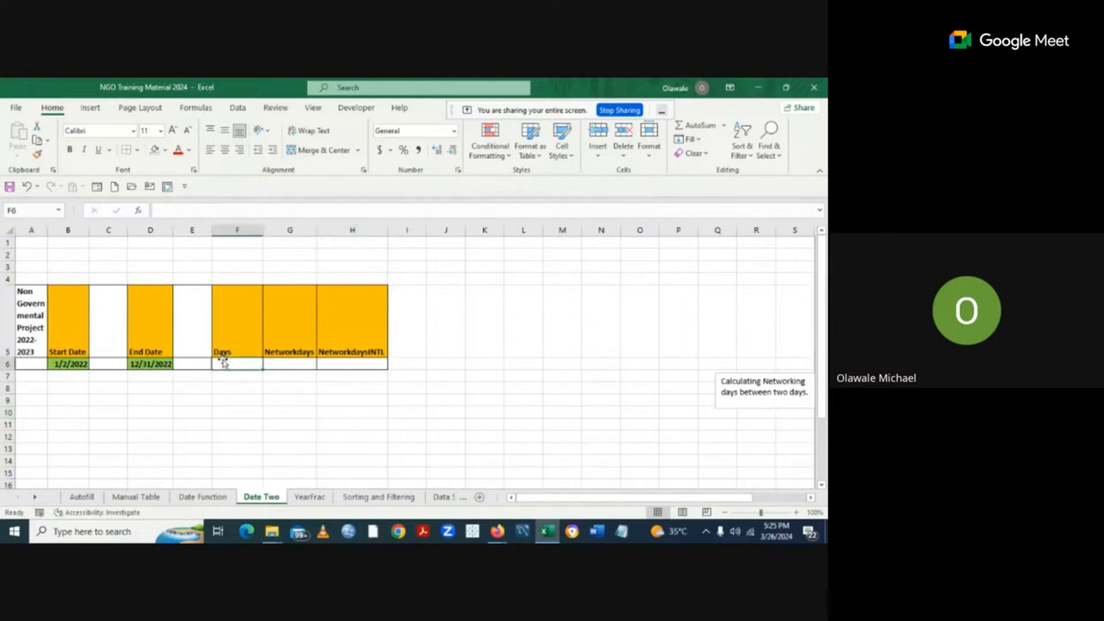
{"action": "type", "text": "="}
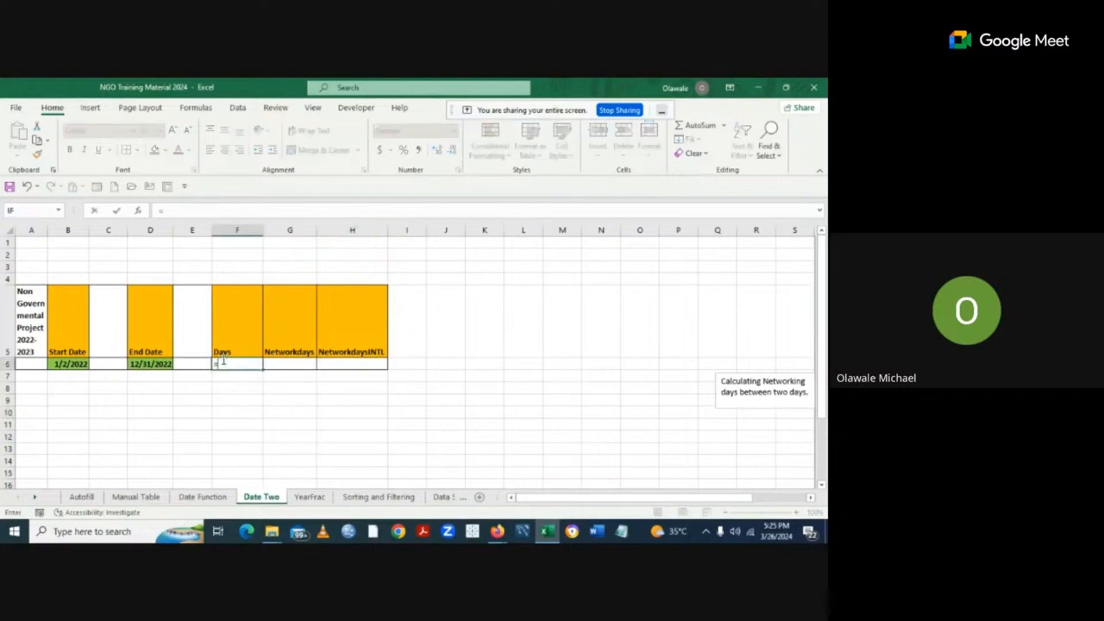
{"action": "type", "text": "d"}
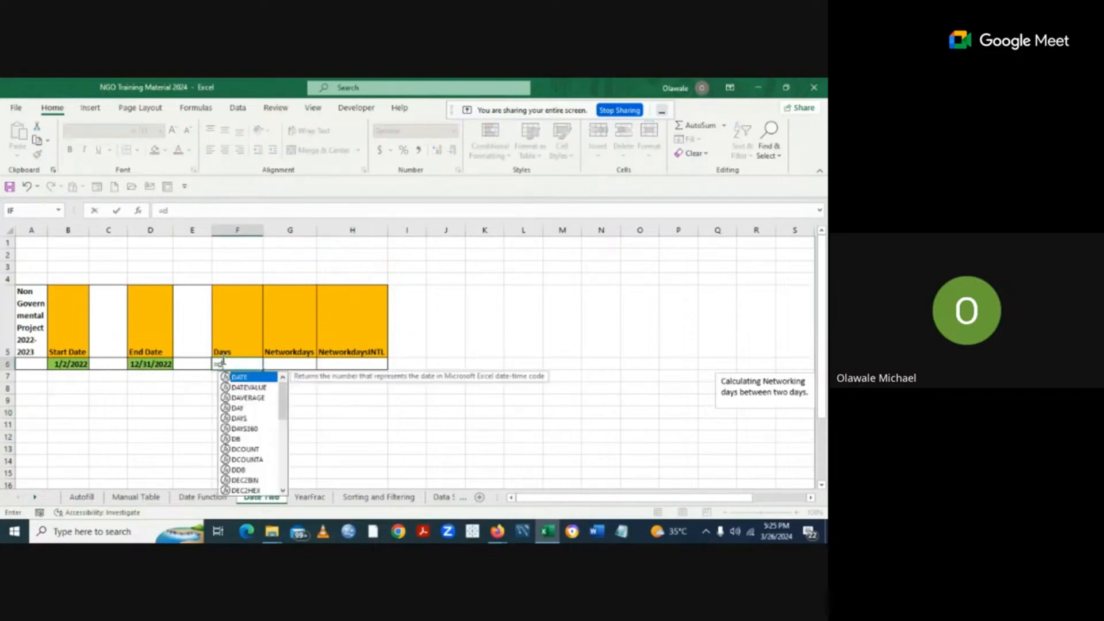
{"action": "double_click", "coordinate": [240, 418]}
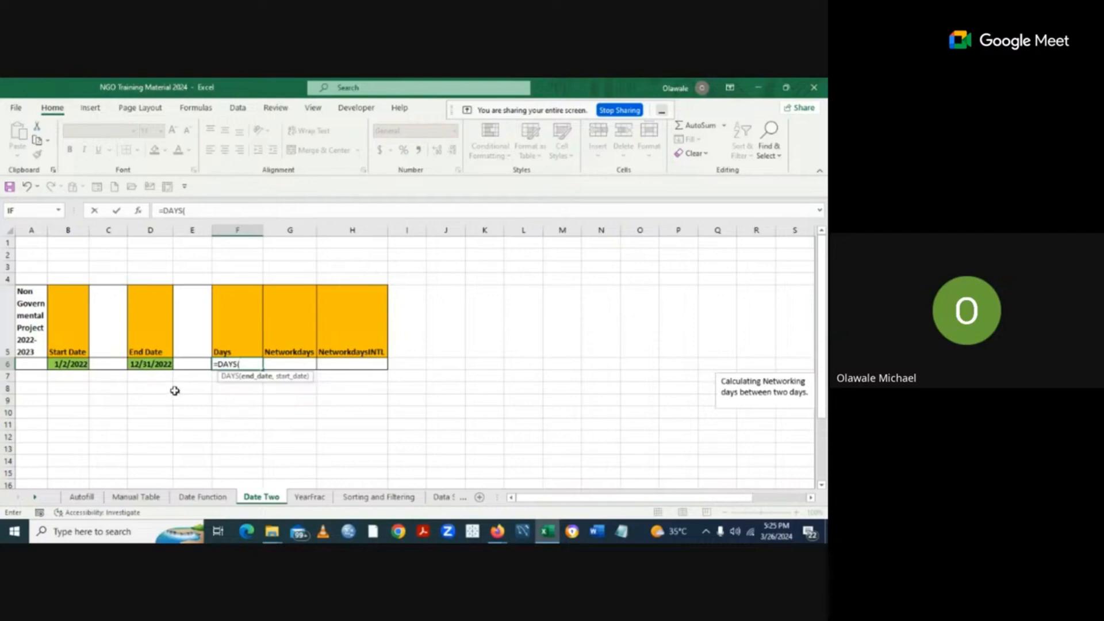
{"action": "left_click", "coordinate": [154, 363]}
{"action": "type", "text": ","}
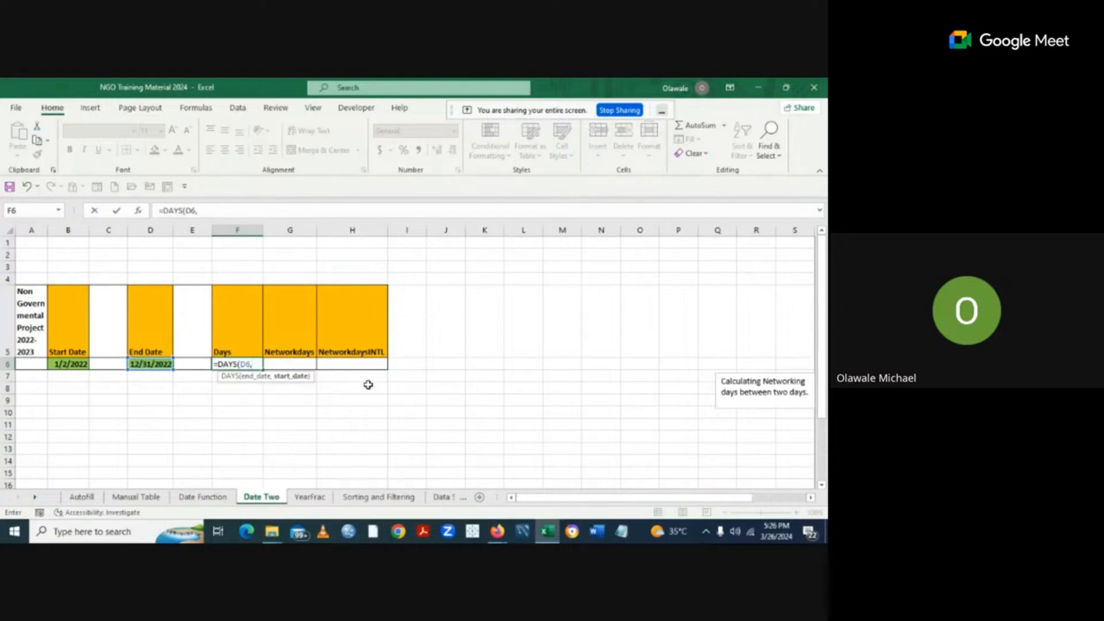
{"action": "left_click", "coordinate": [71, 363]}
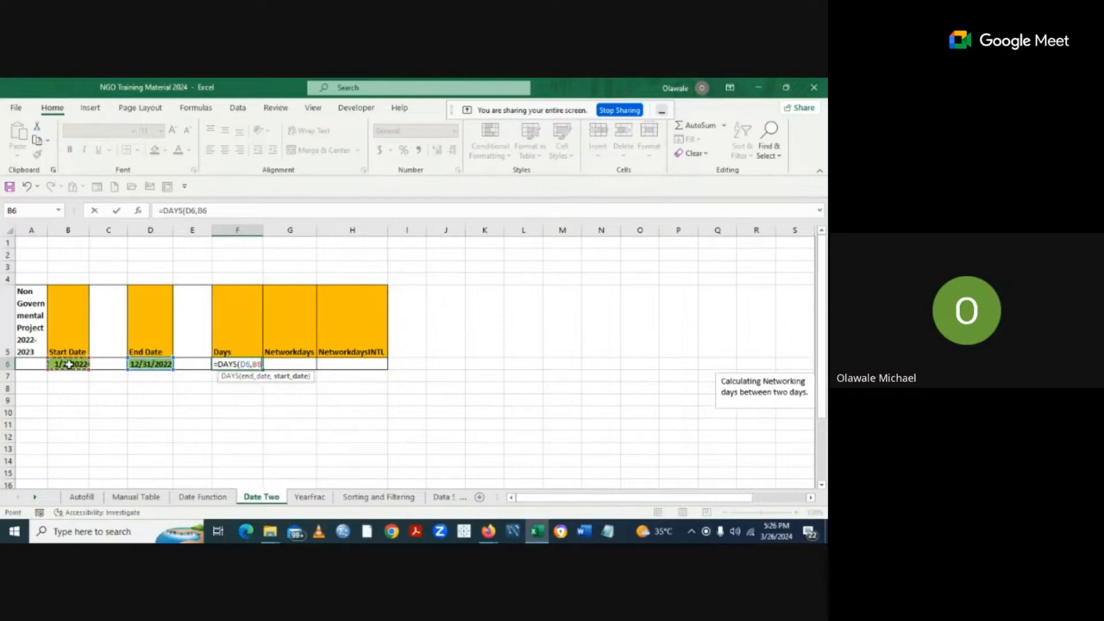
{"action": "type", "text": ")"}
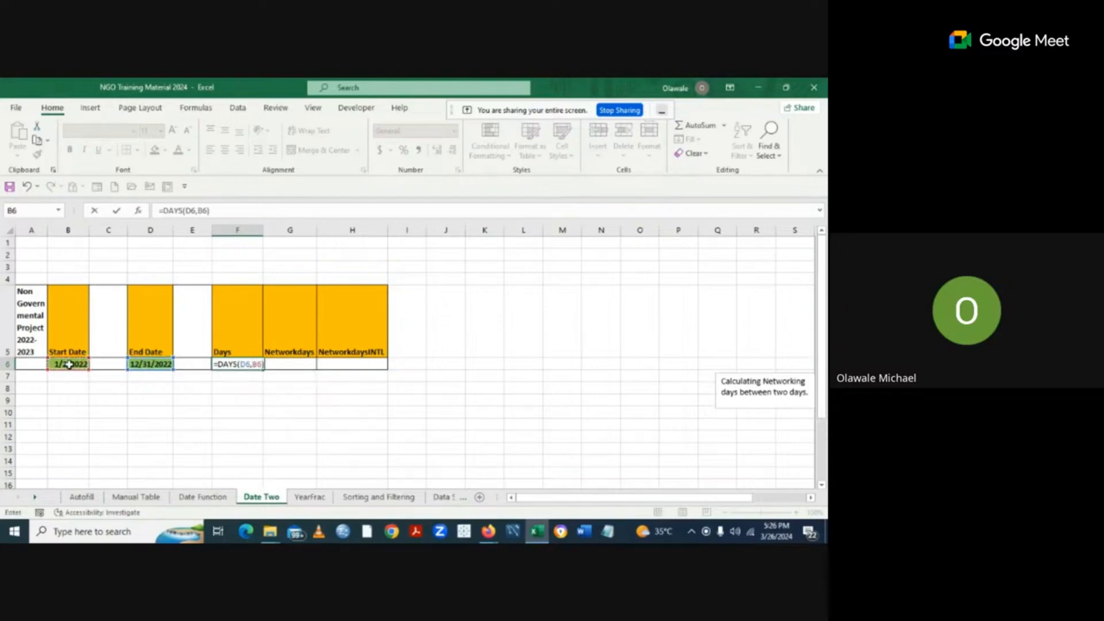
{"action": "key", "text": "Return"}
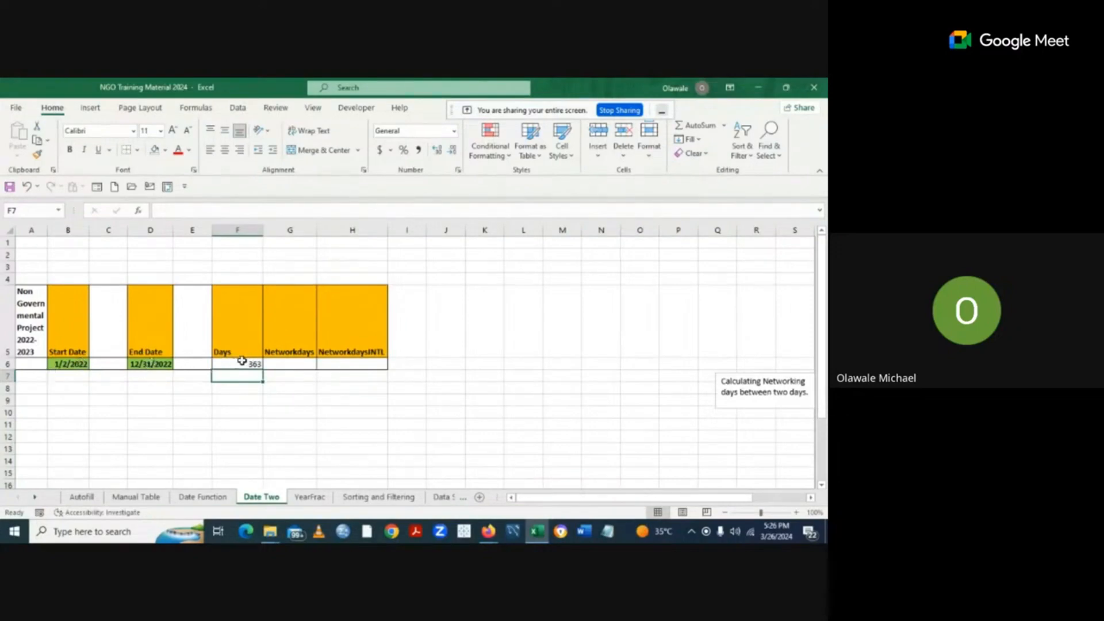
{"action": "left_click", "coordinate": [243, 362]}
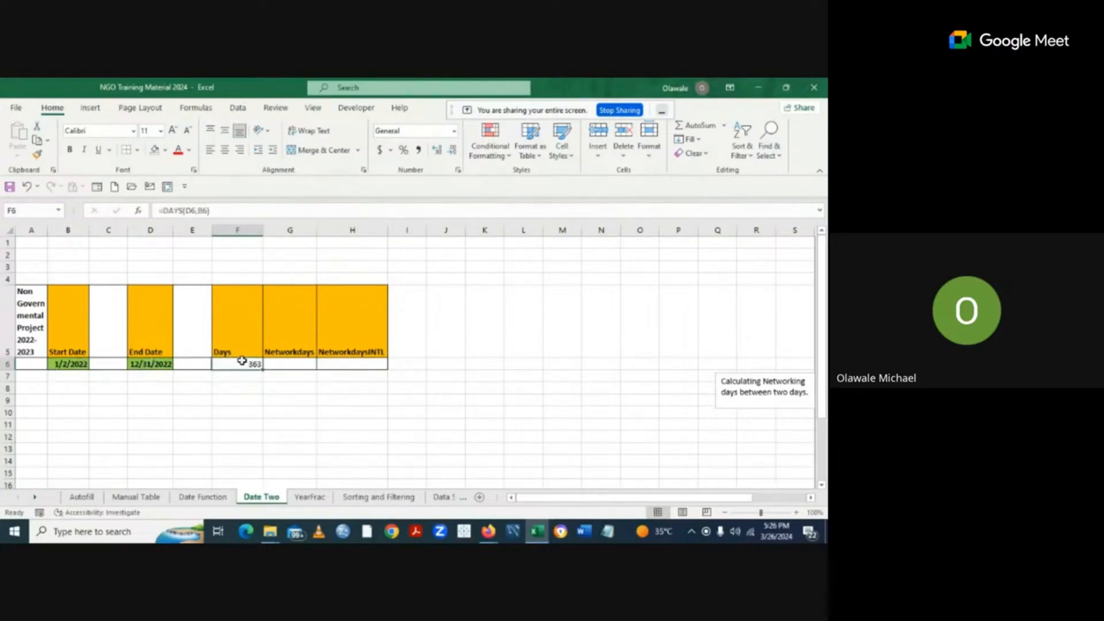
{"action": "left_click", "coordinate": [286, 361]}
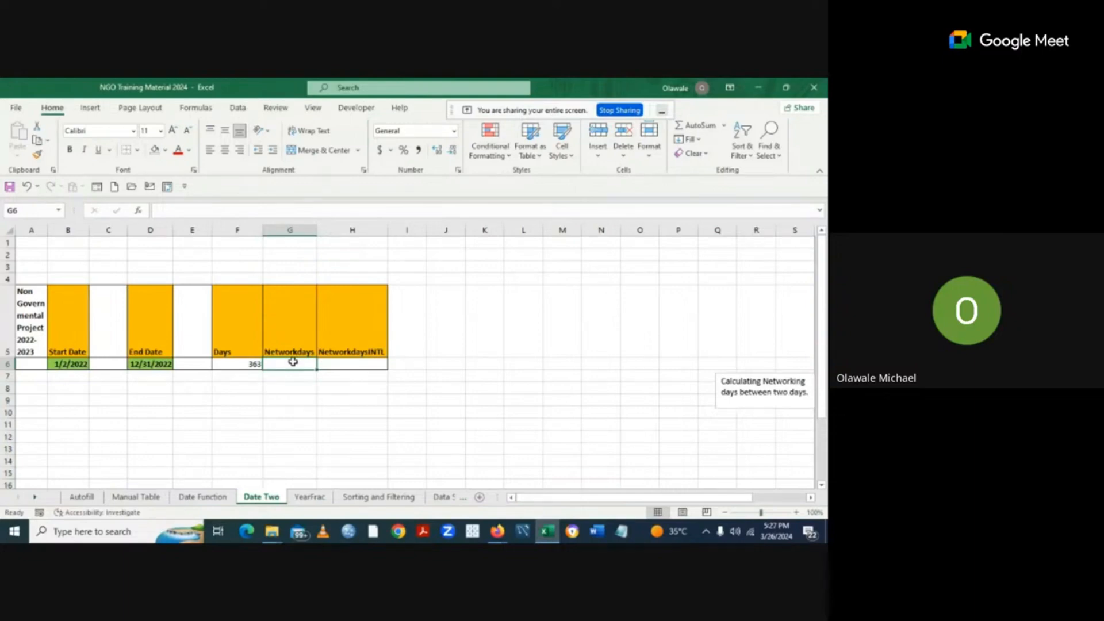
Enter =NETWORKDAYS(B6,D6) in G6, returning 260 working days.
{"action": "type", "text": "="}
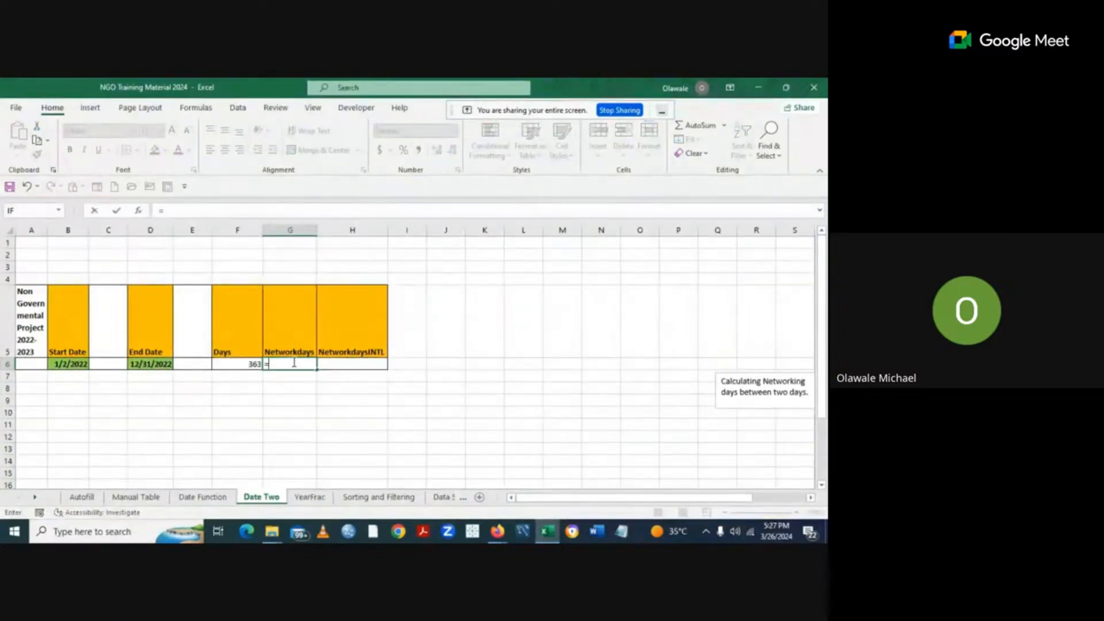
{"action": "type", "text": "ne"}
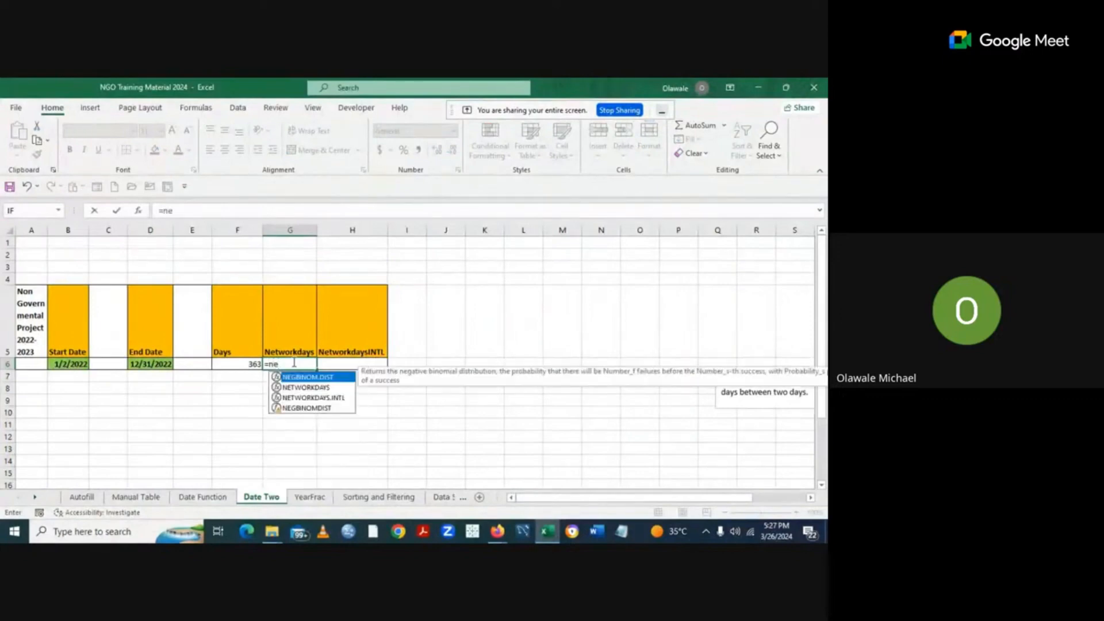
{"action": "left_click", "coordinate": [313, 388]}
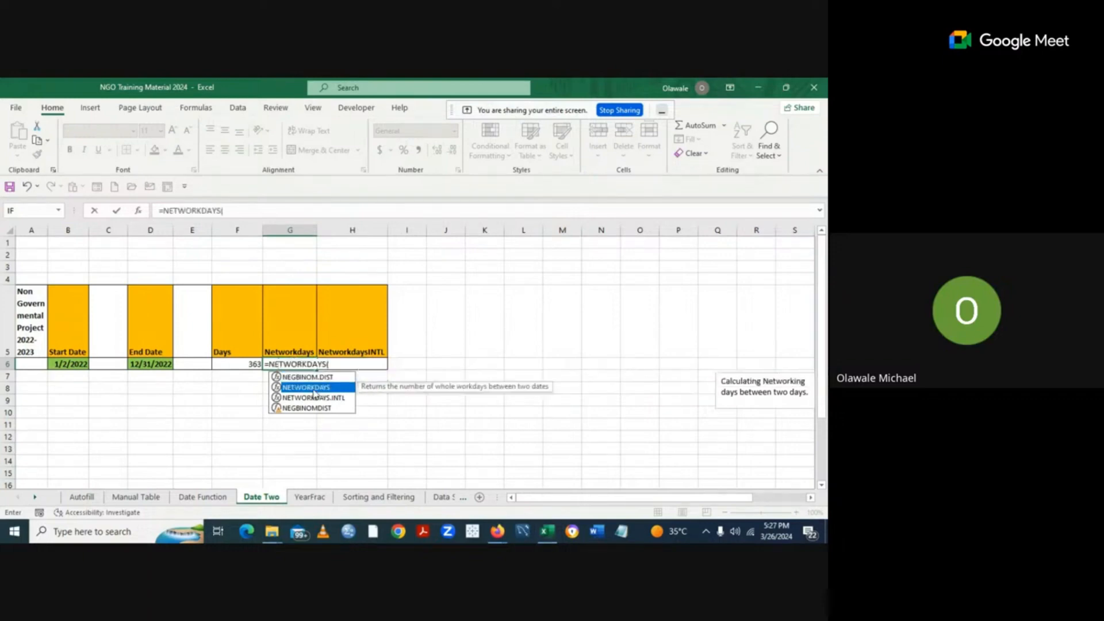
{"action": "double_click", "coordinate": [313, 387]}
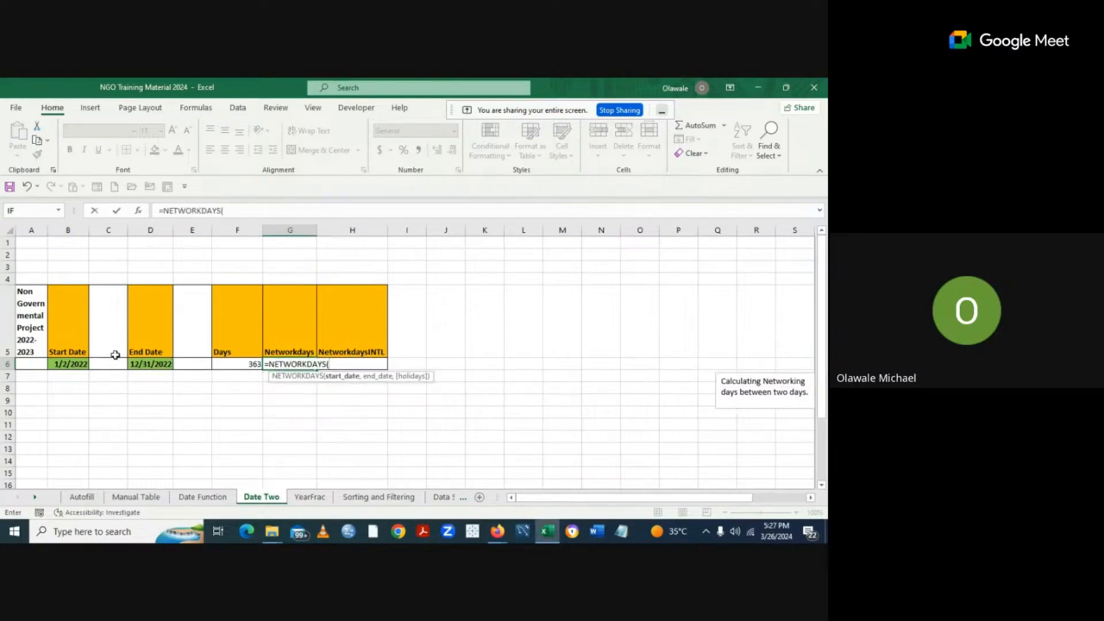
{"action": "left_click", "coordinate": [71, 361]}
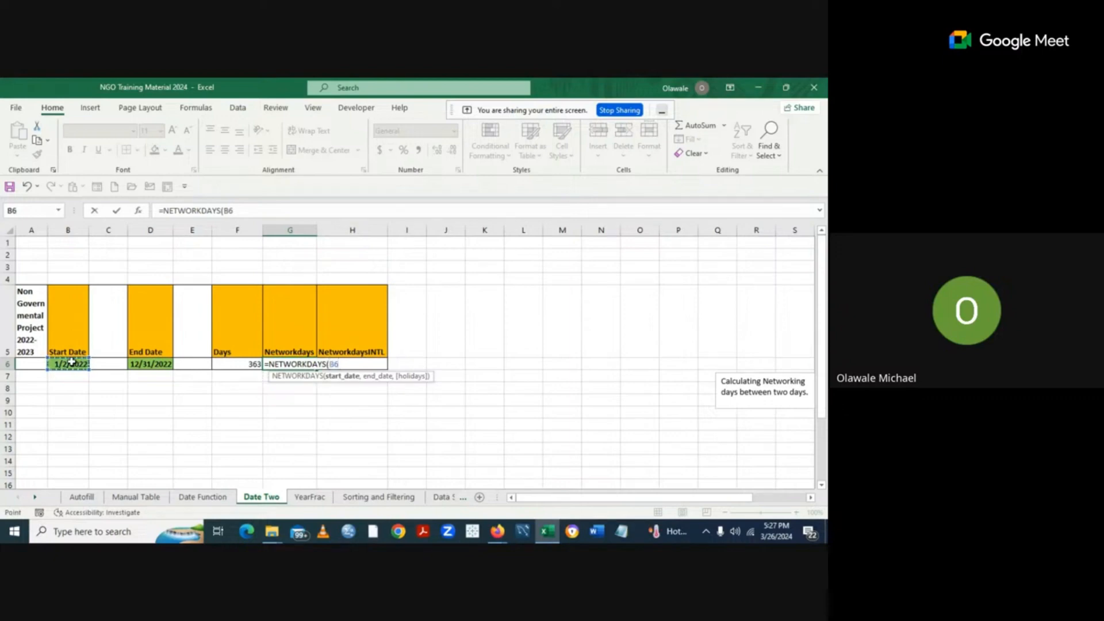
{"action": "type", "text": ","}
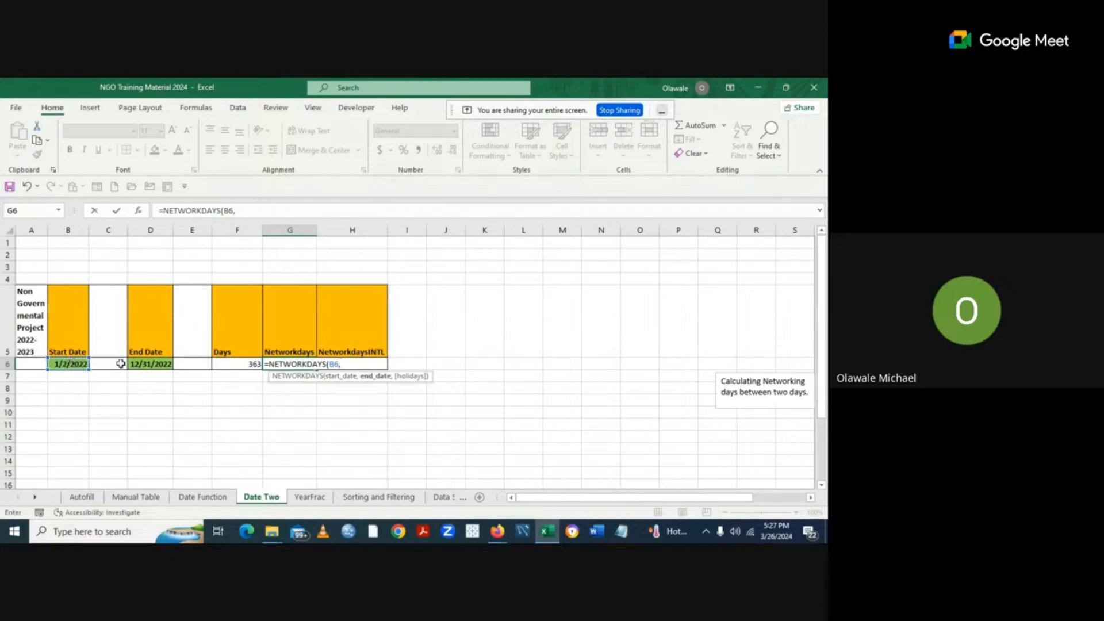
{"action": "left_click", "coordinate": [152, 363]}
{"action": "type", "text": ")"}
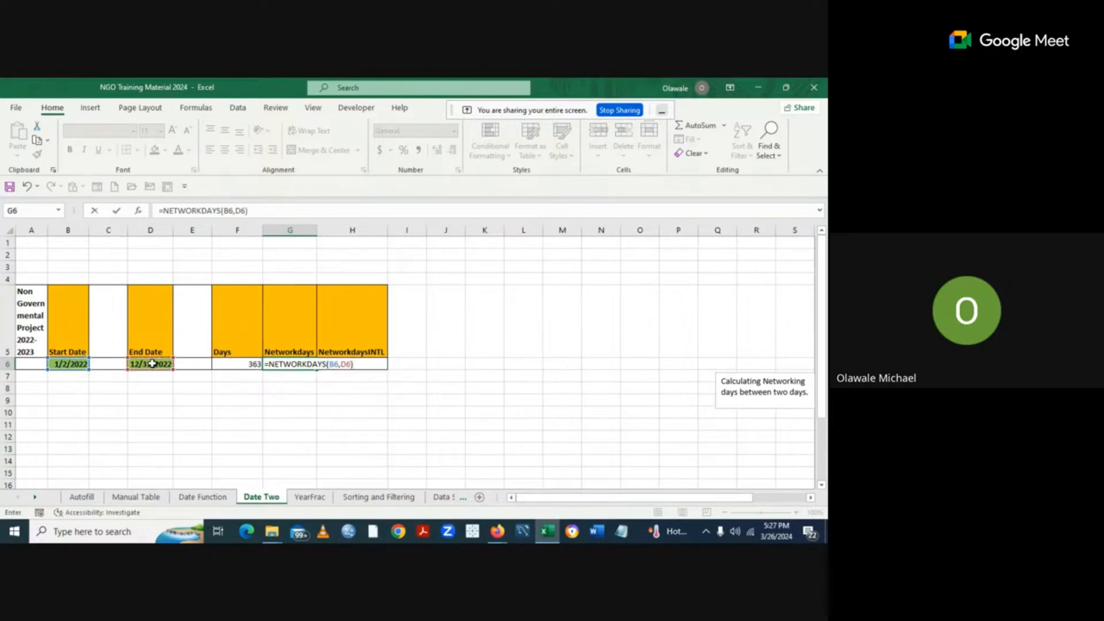
{"action": "key", "text": "Return"}
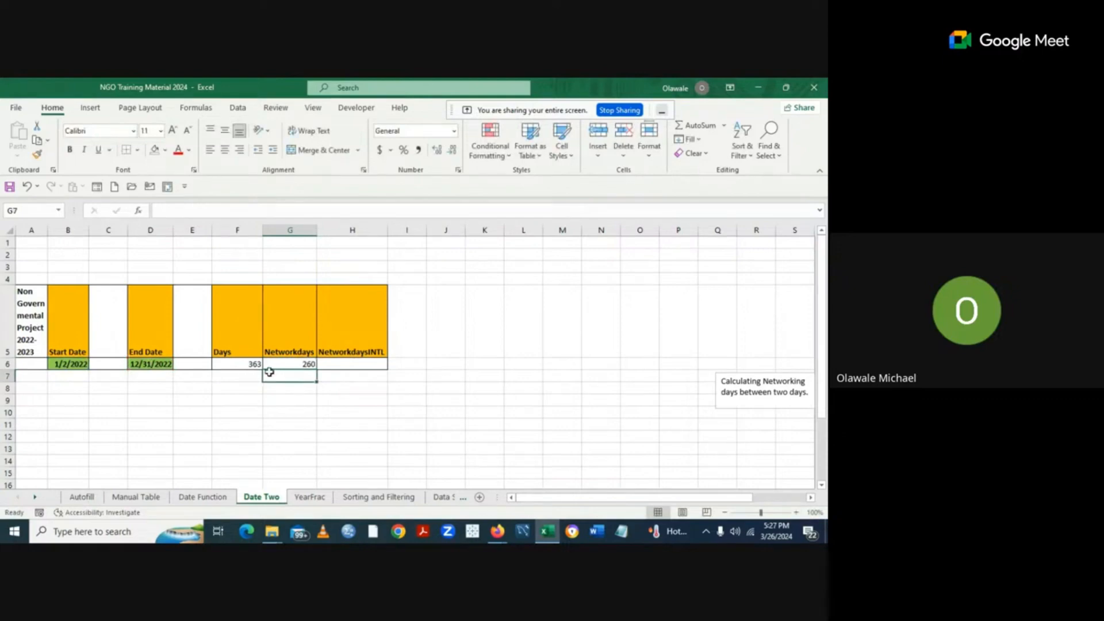
{"action": "left_click", "coordinate": [303, 363]}
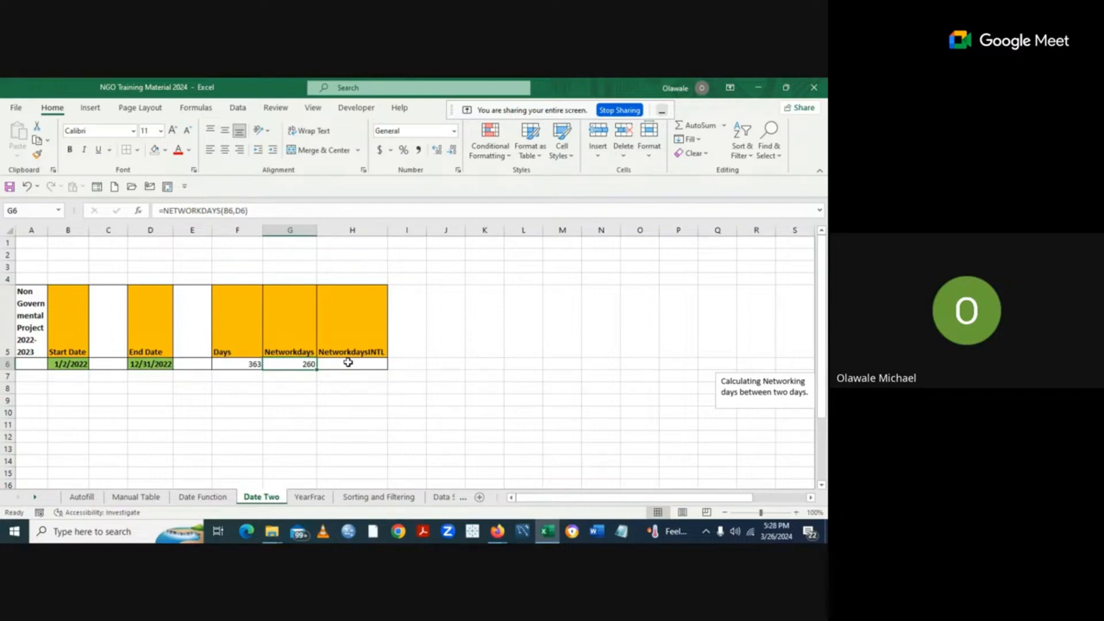
Begin =NETWORKDAYS.INTL(B6,D6, in H6 with B6 as start date and D6 as end date.
{"action": "left_click", "coordinate": [338, 365]}
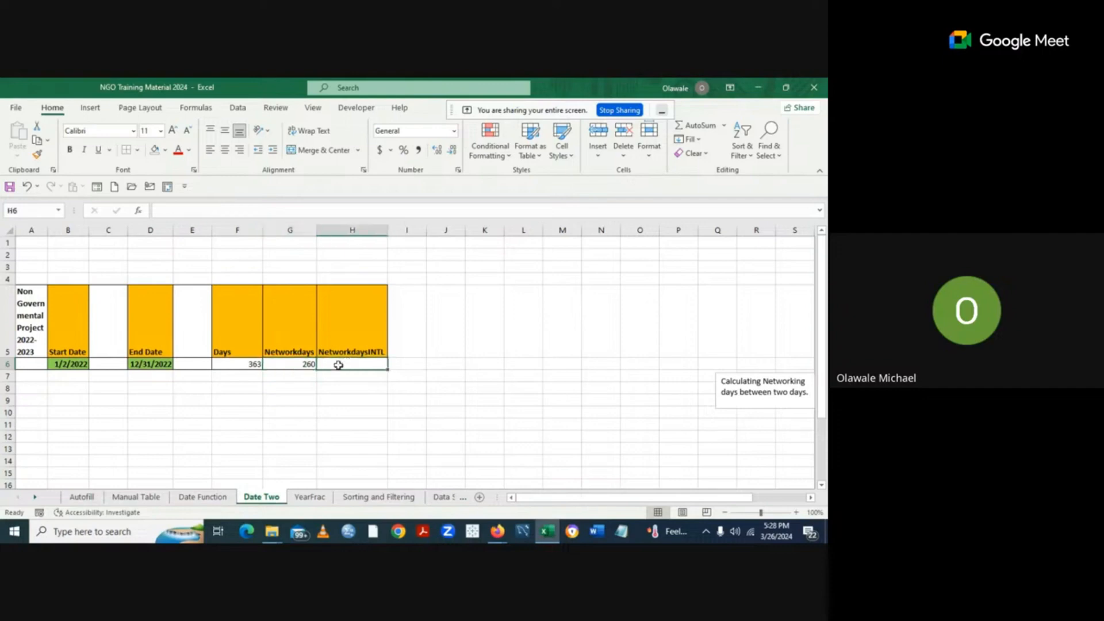
{"action": "type", "text": "="}
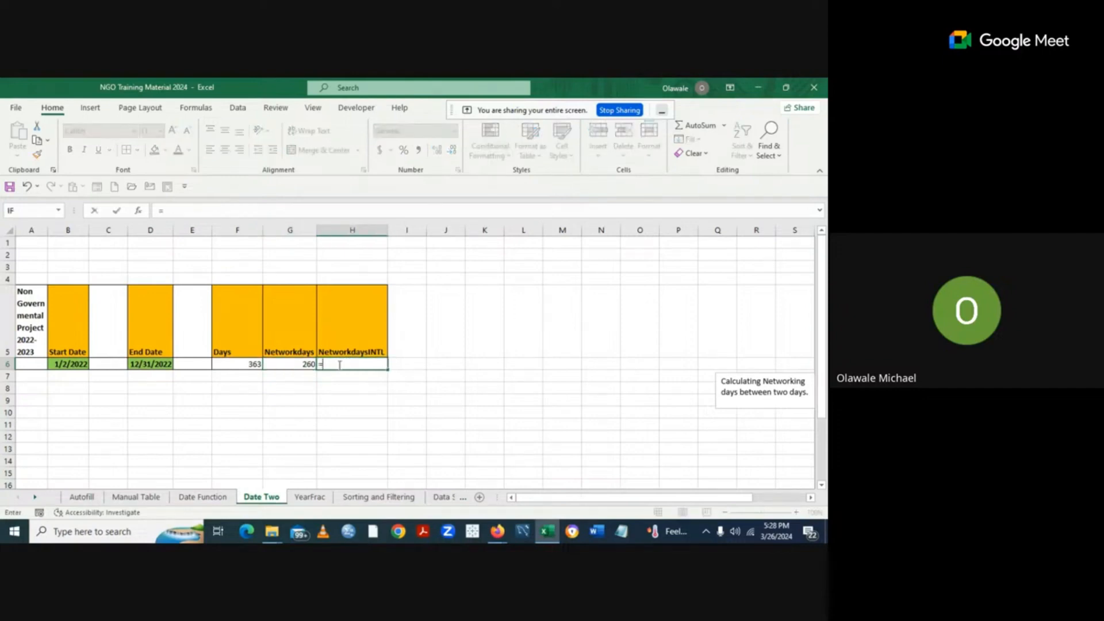
{"action": "type", "text": "ne"}
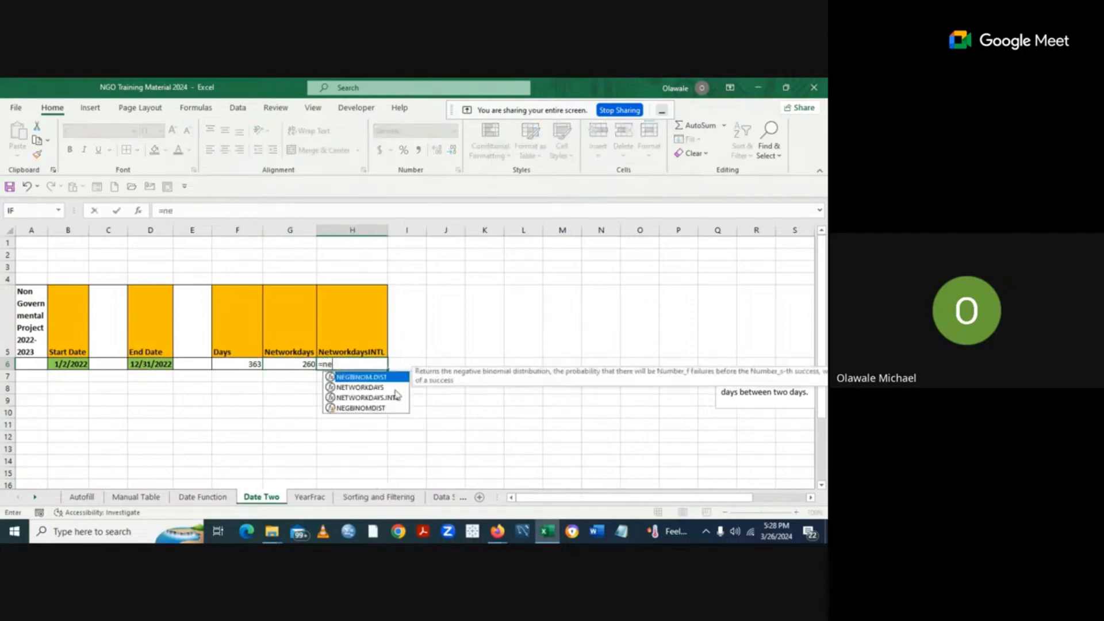
{"action": "double_click", "coordinate": [392, 398]}
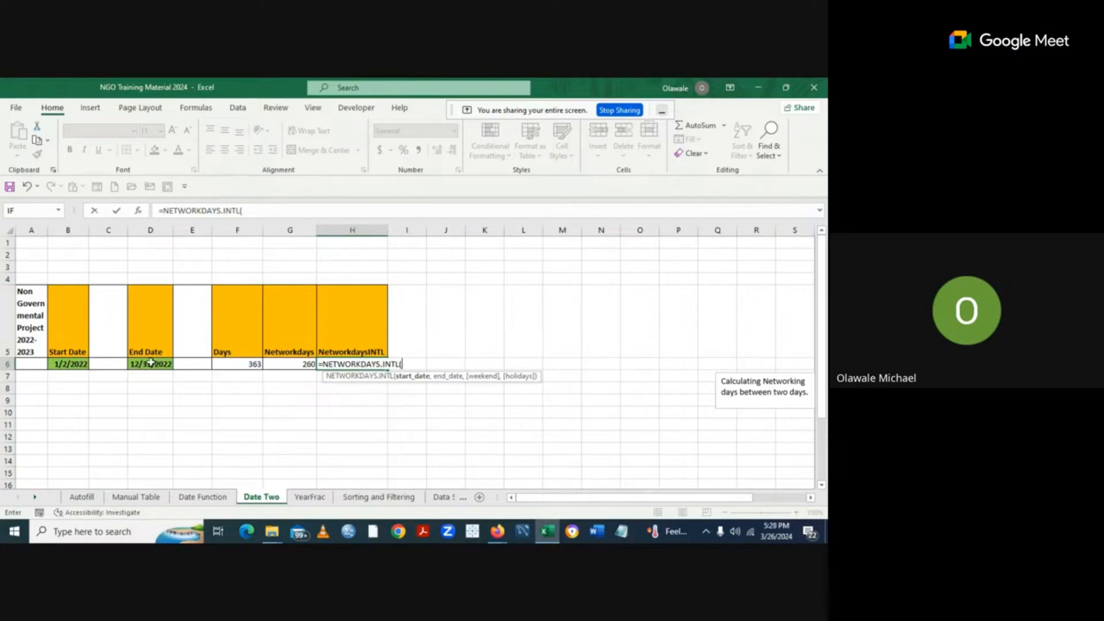
{"action": "left_click", "coordinate": [67, 364]}
{"action": "type", "text": ","}
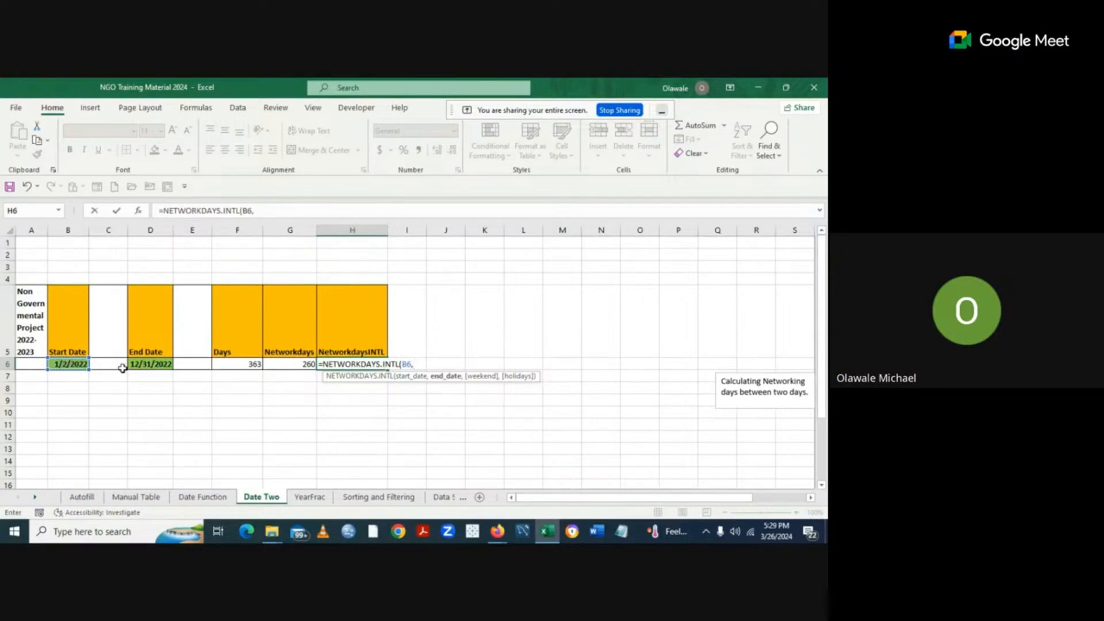
{"action": "left_click", "coordinate": [151, 365]}
{"action": "type", "text": ","}
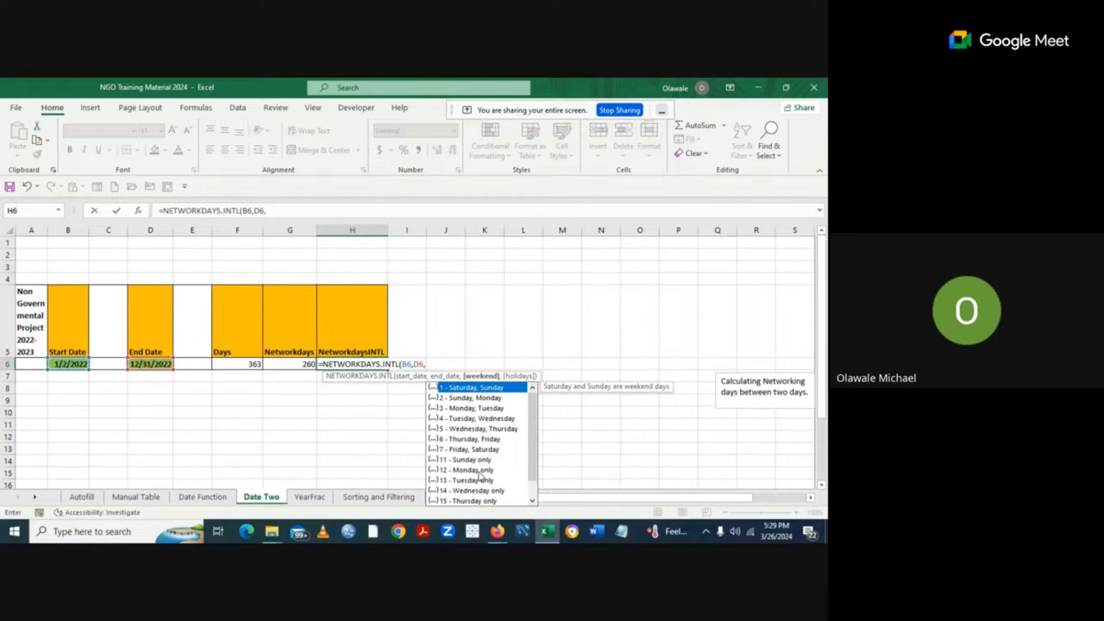
Choose '12 - Monday only' as the weekend so H6 returns 312 workdays.
{"action": "left_click", "coordinate": [479, 473]}
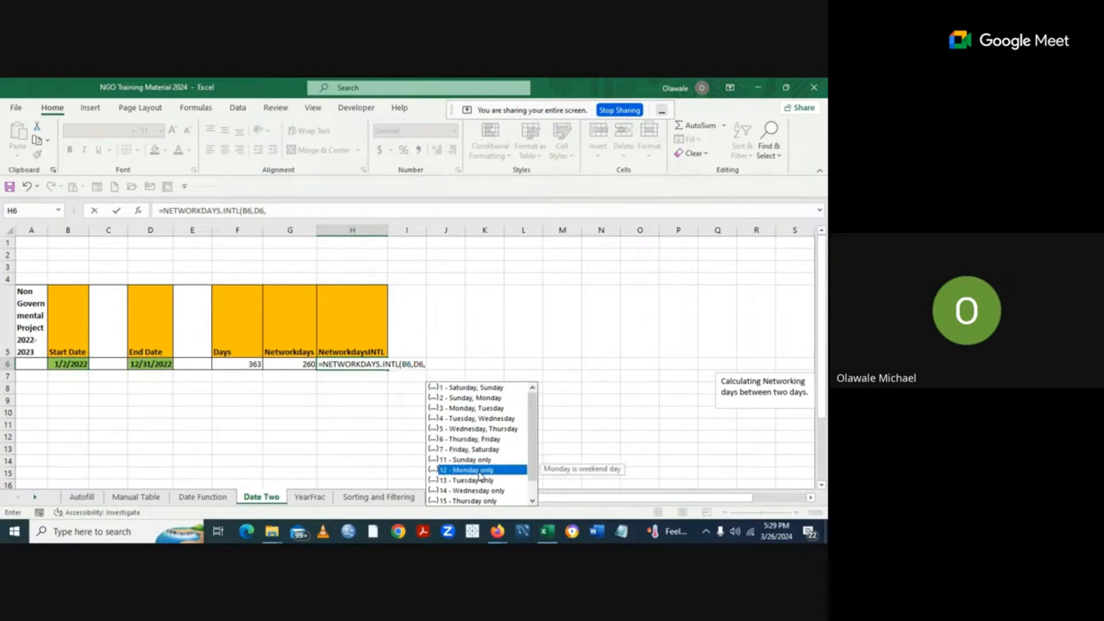
{"action": "double_click", "coordinate": [479, 470]}
{"action": "left_click", "coordinate": [479, 472]}
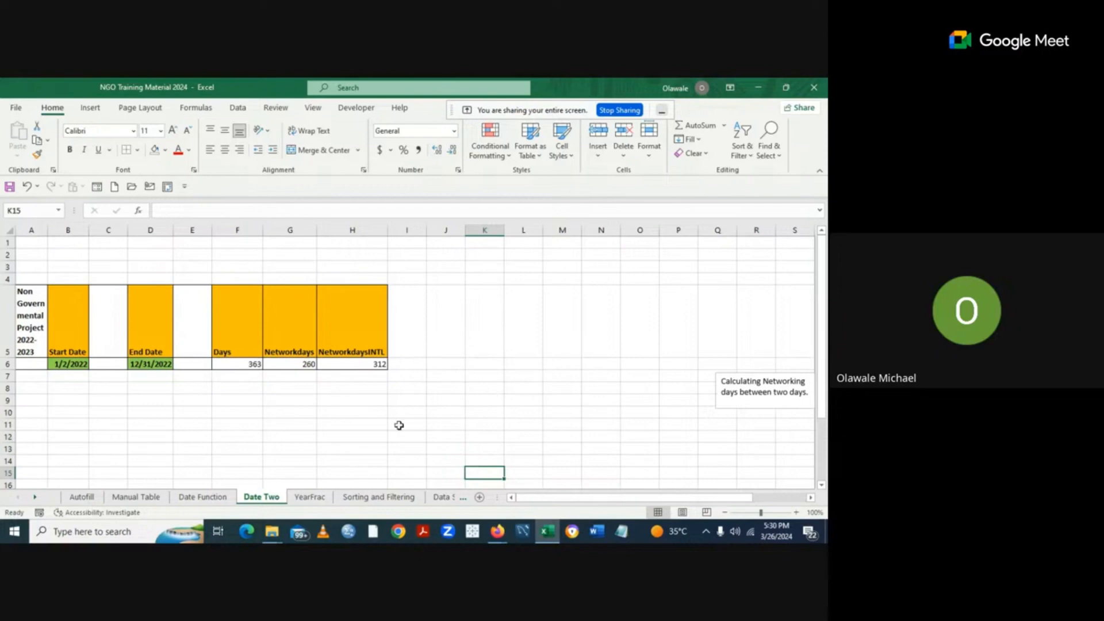
Switch to the YearFrac sheet listing the nine students' birth dates.
{"action": "left_click", "coordinate": [308, 499]}
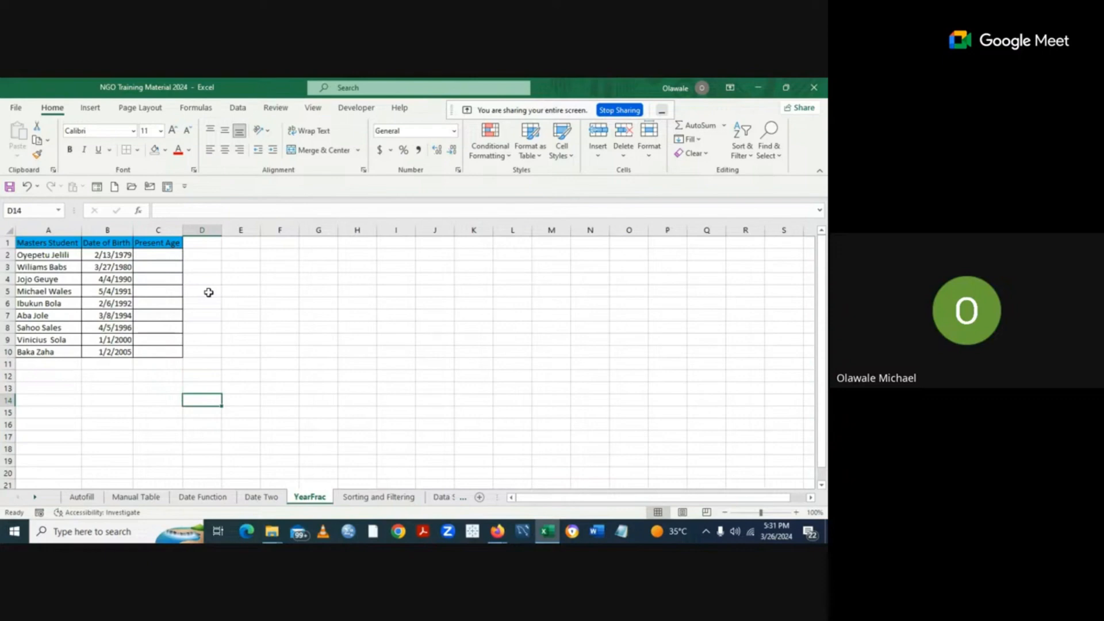
Enter =YEARFRAC(B2,TODAY()) in C2 so the first student's present age shows 45.
{"action": "left_click", "coordinate": [152, 255]}
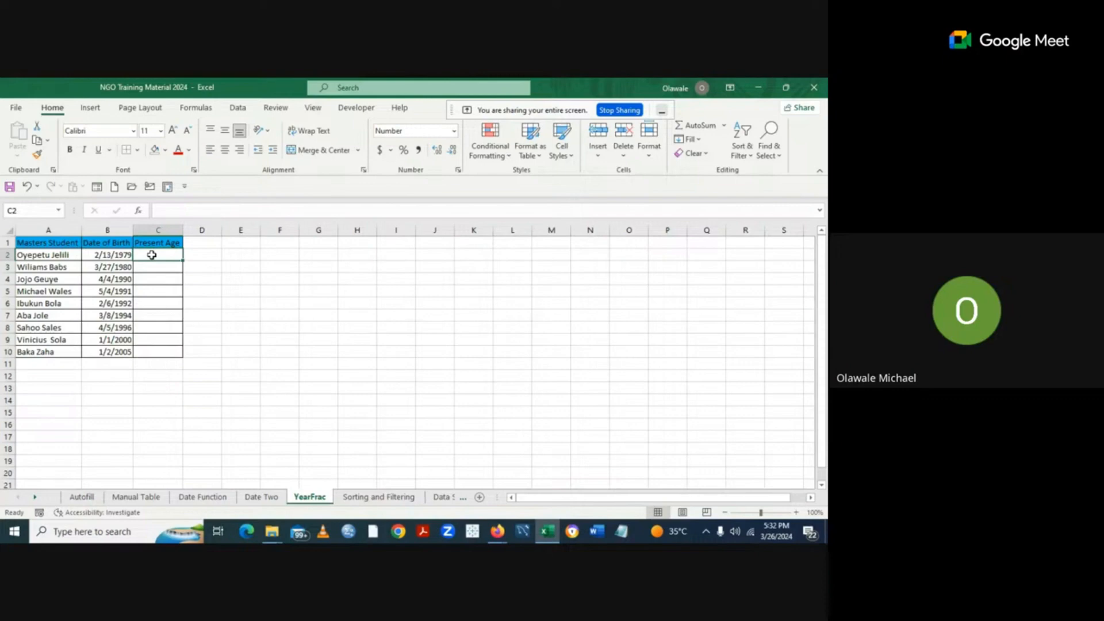
{"action": "type", "text": "="}
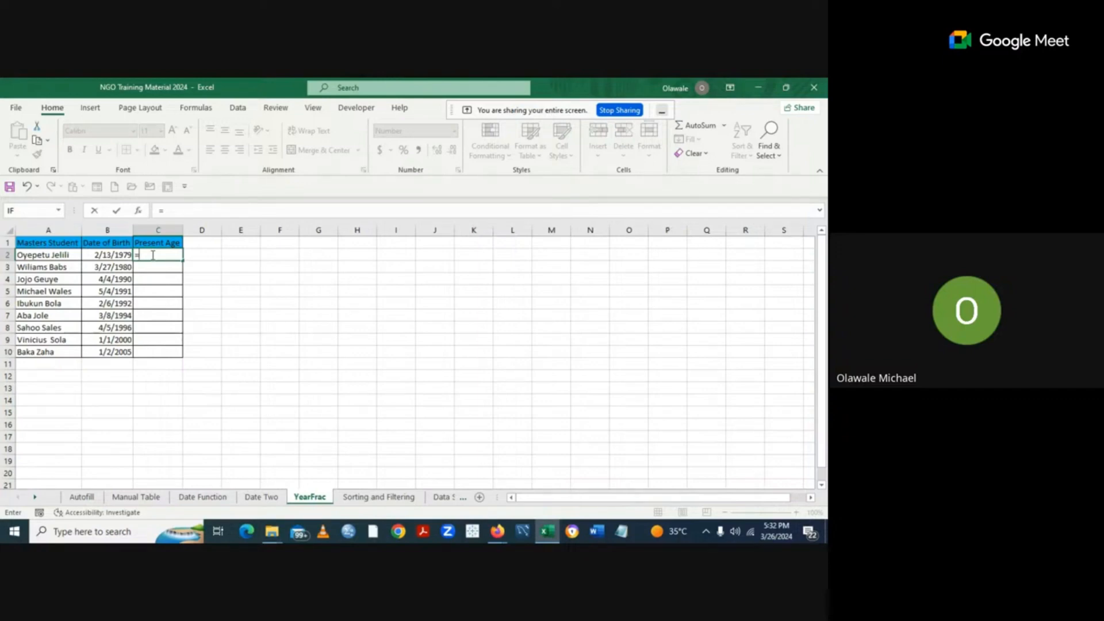
{"action": "type", "text": "e"}
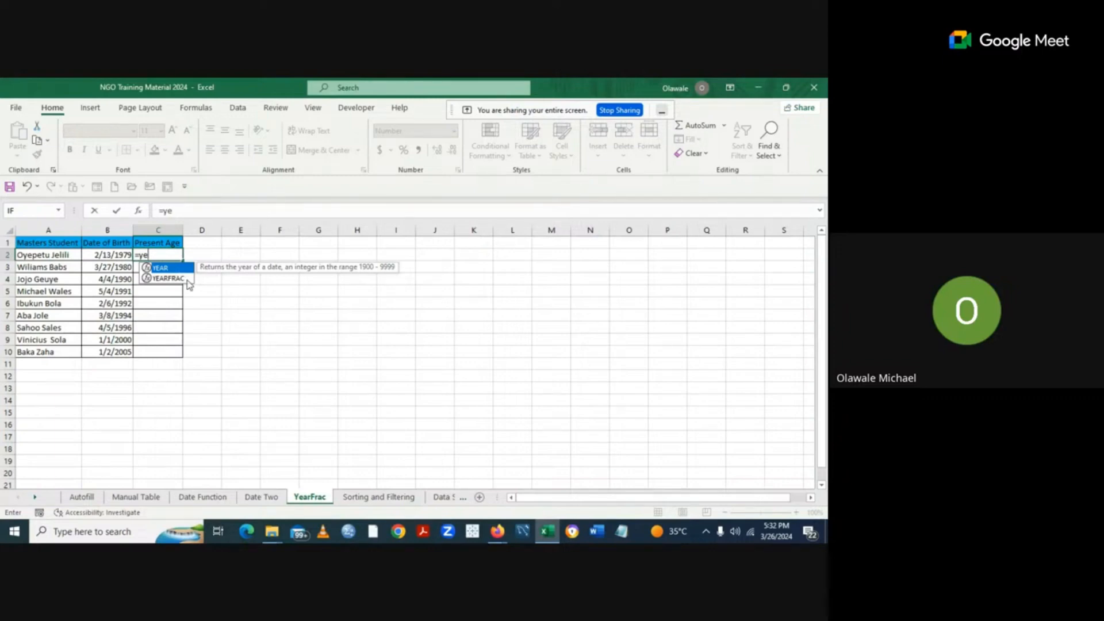
{"action": "left_click", "coordinate": [187, 280]}
{"action": "double_click", "coordinate": [188, 281]}
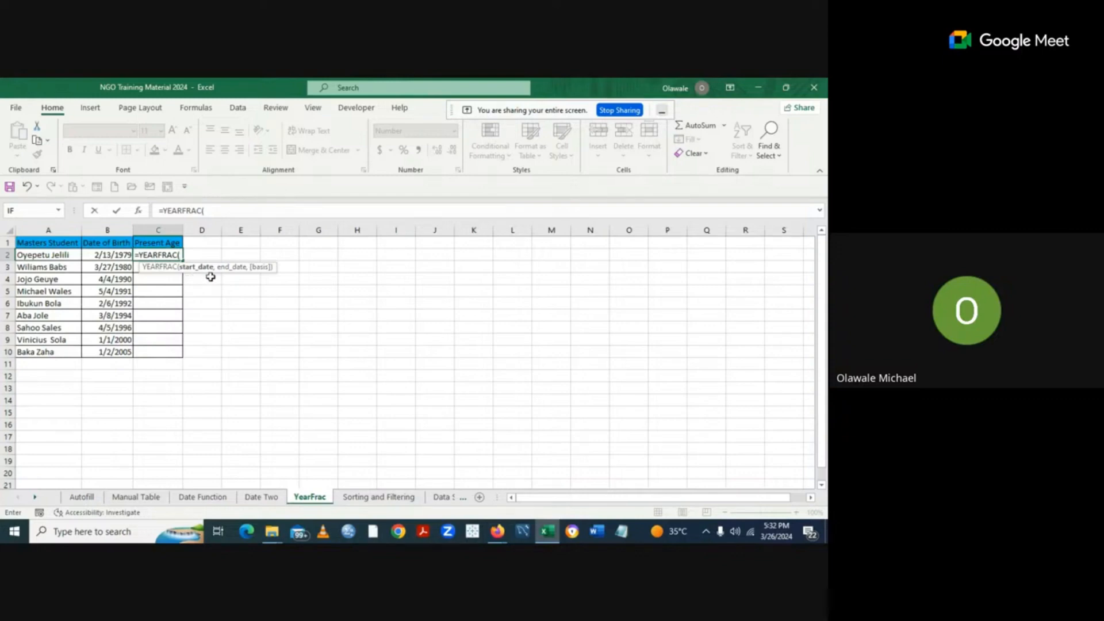
{"action": "left_click", "coordinate": [114, 255]}
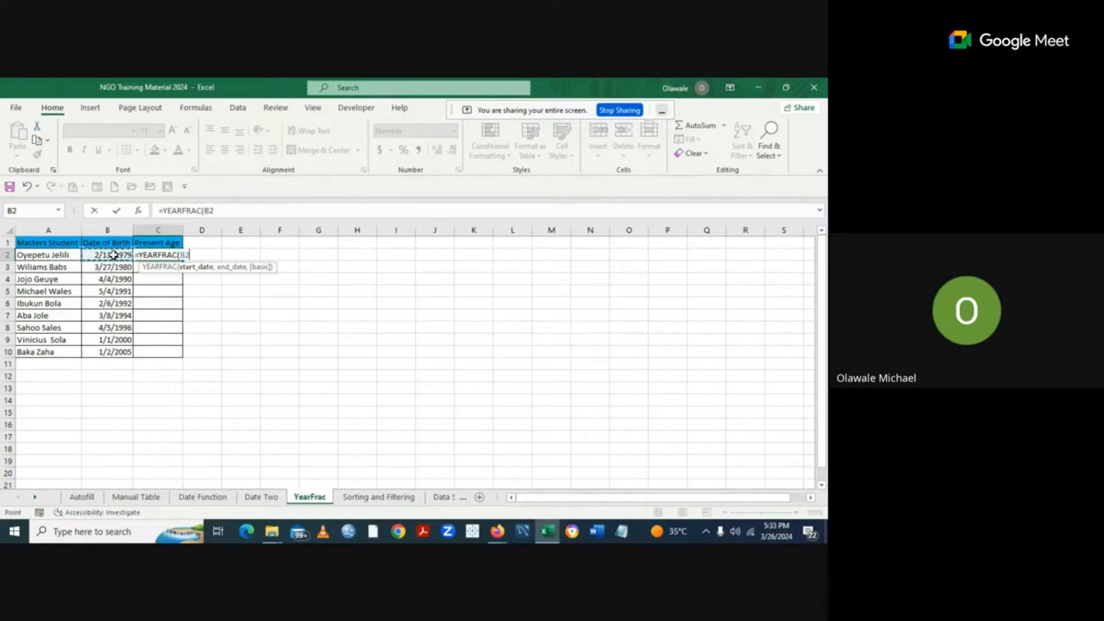
{"action": "type", "text": ","}
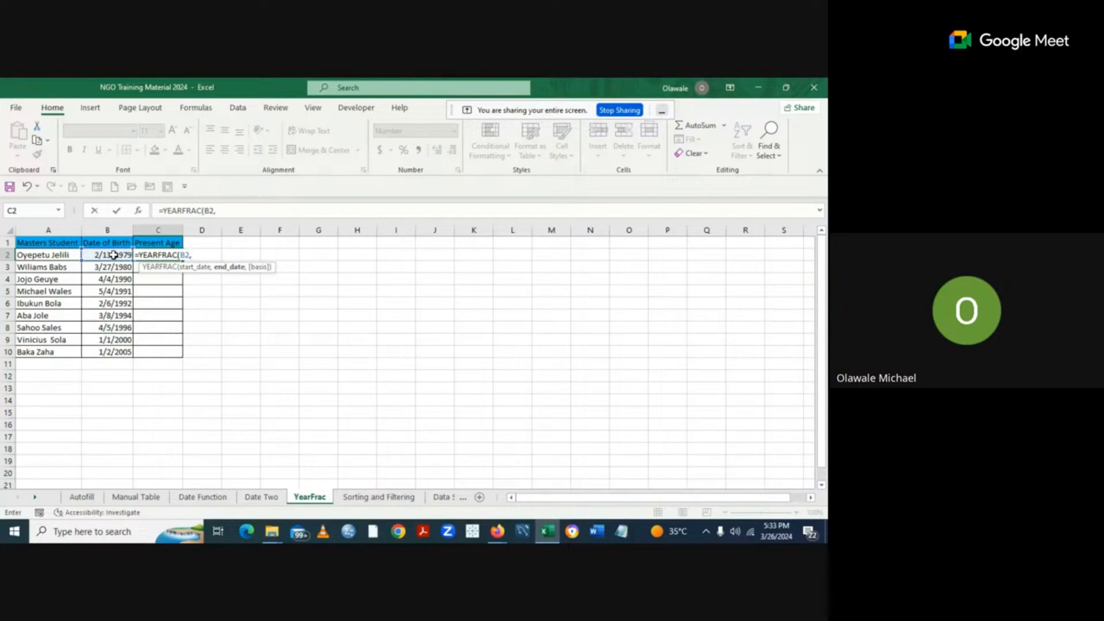
{"action": "type", "text": "to"}
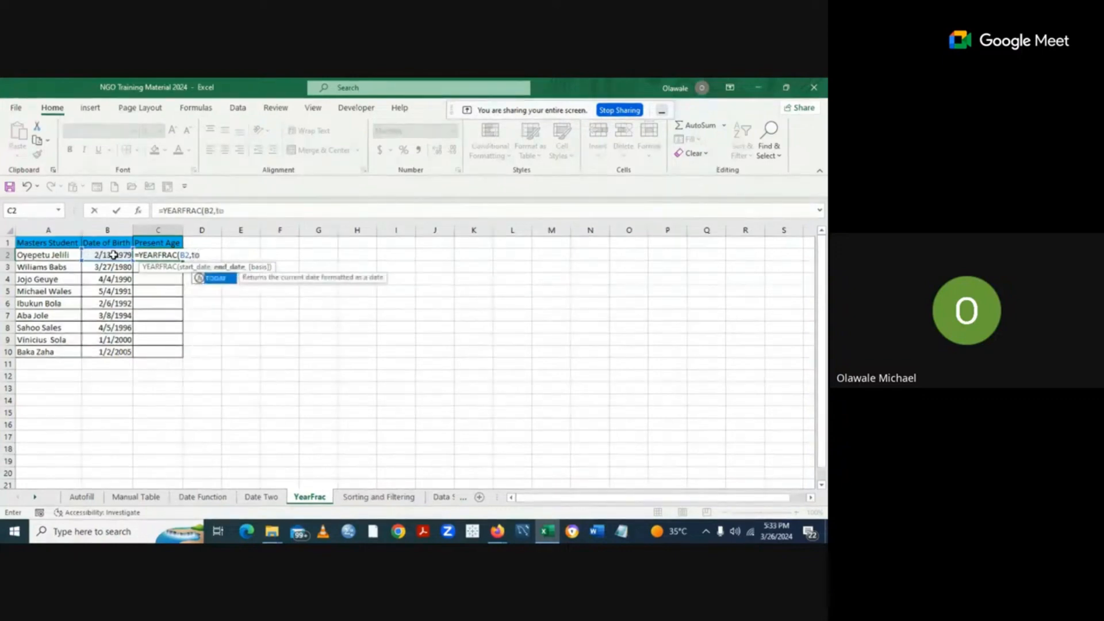
{"action": "double_click", "coordinate": [223, 281]}
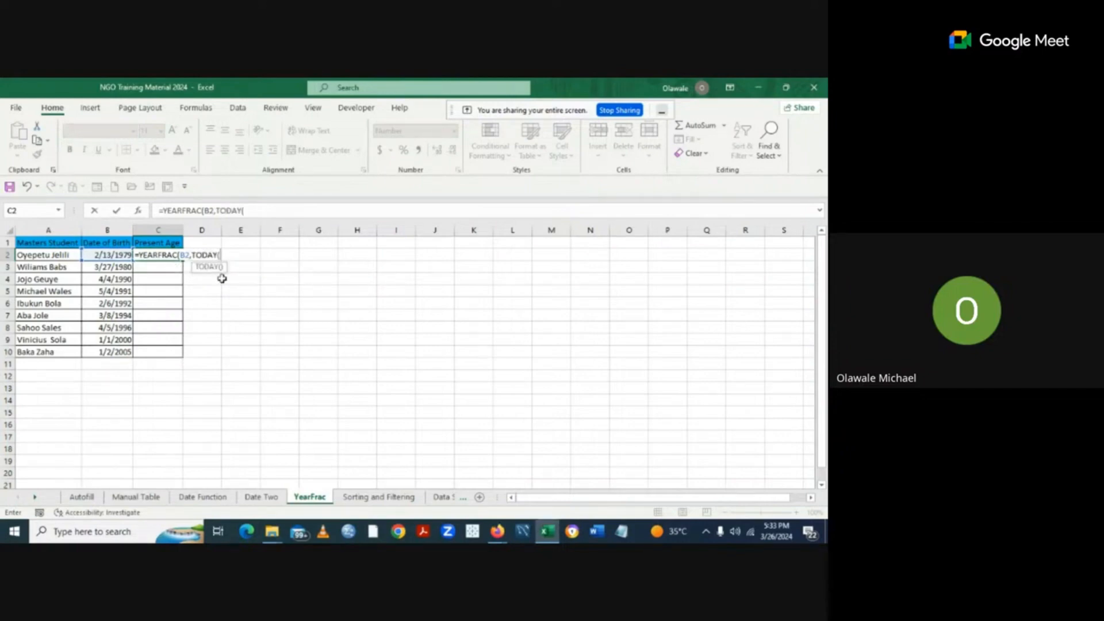
{"action": "type", "text": "))"}
{"action": "key", "text": "ctrl+Return"}
{"action": "key", "text": "Return"}
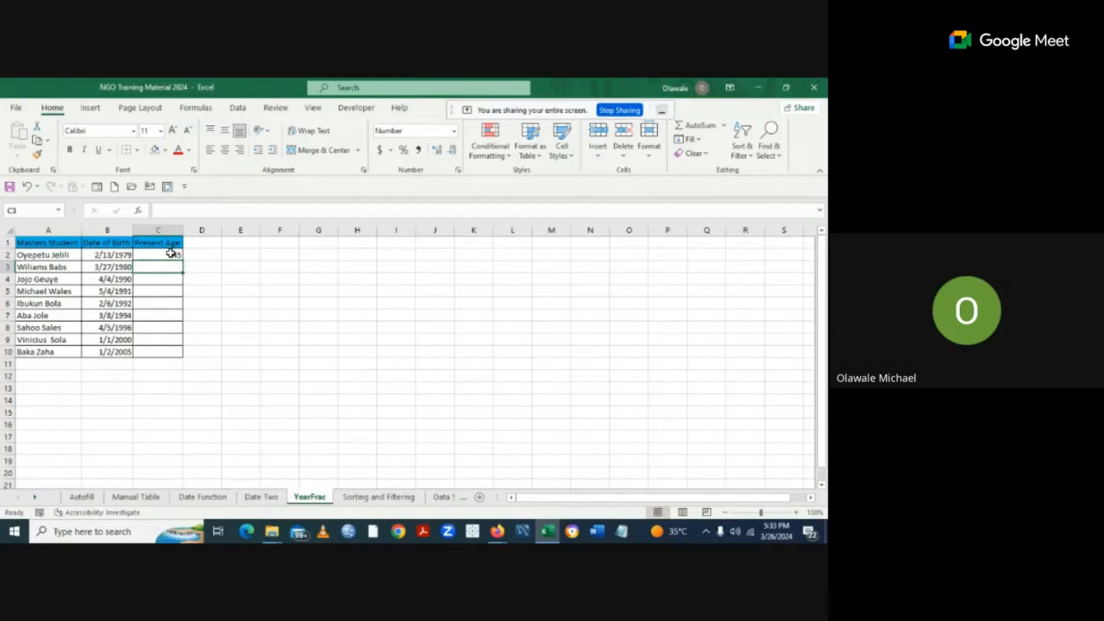
Fill the C2 age formula down to C10, giving ages from 45 down to 19.
{"action": "left_click", "coordinate": [168, 253]}
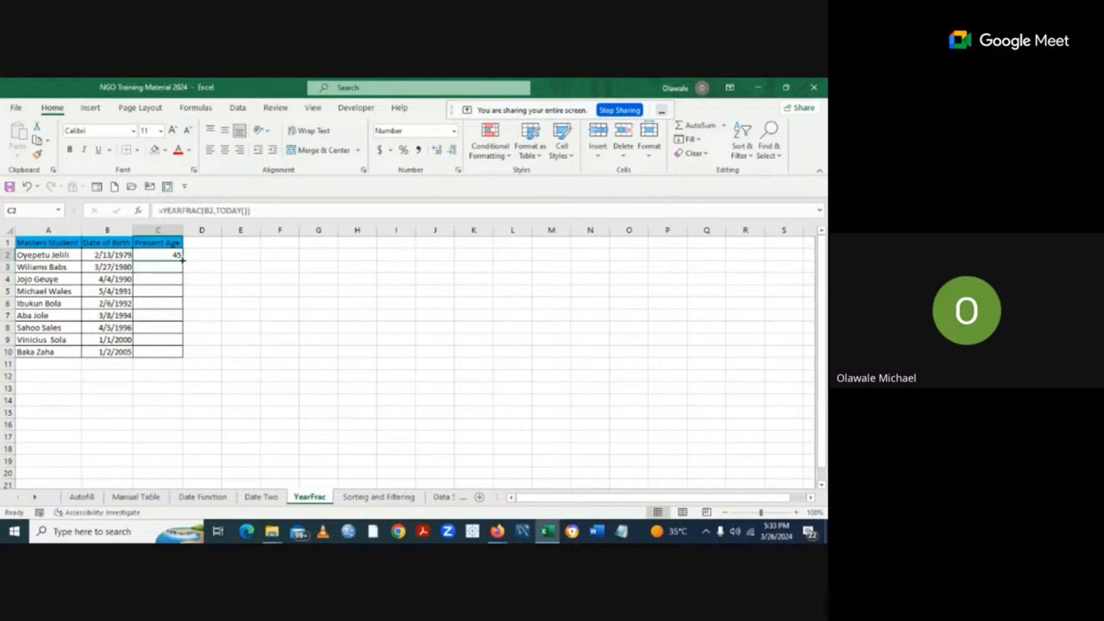
{"action": "double_click", "coordinate": [182, 261]}
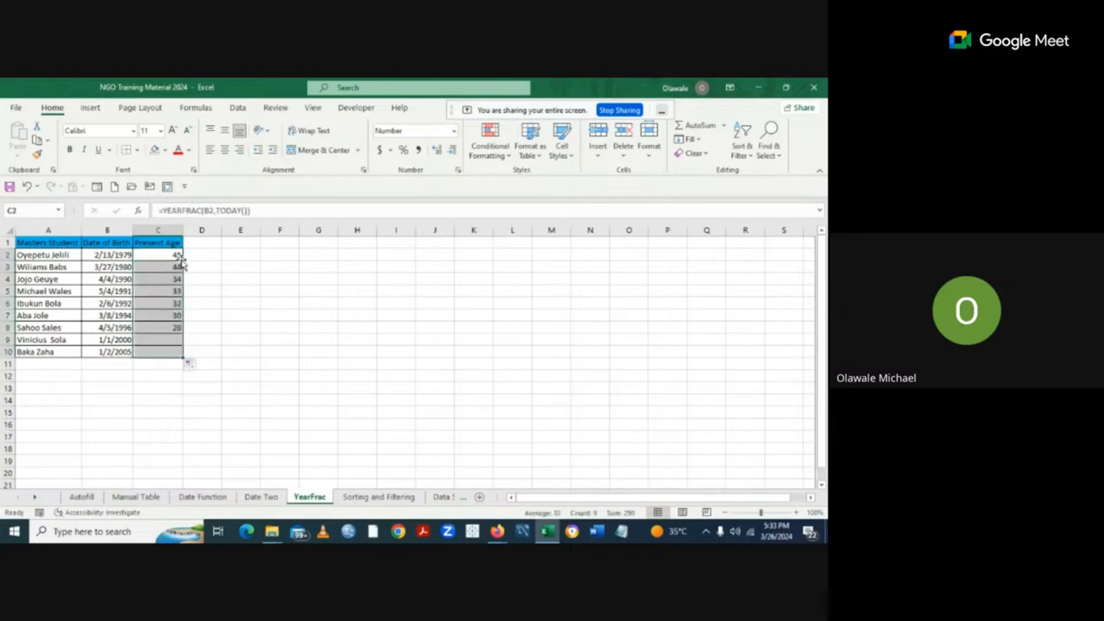
{"action": "left_click", "coordinate": [366, 351]}
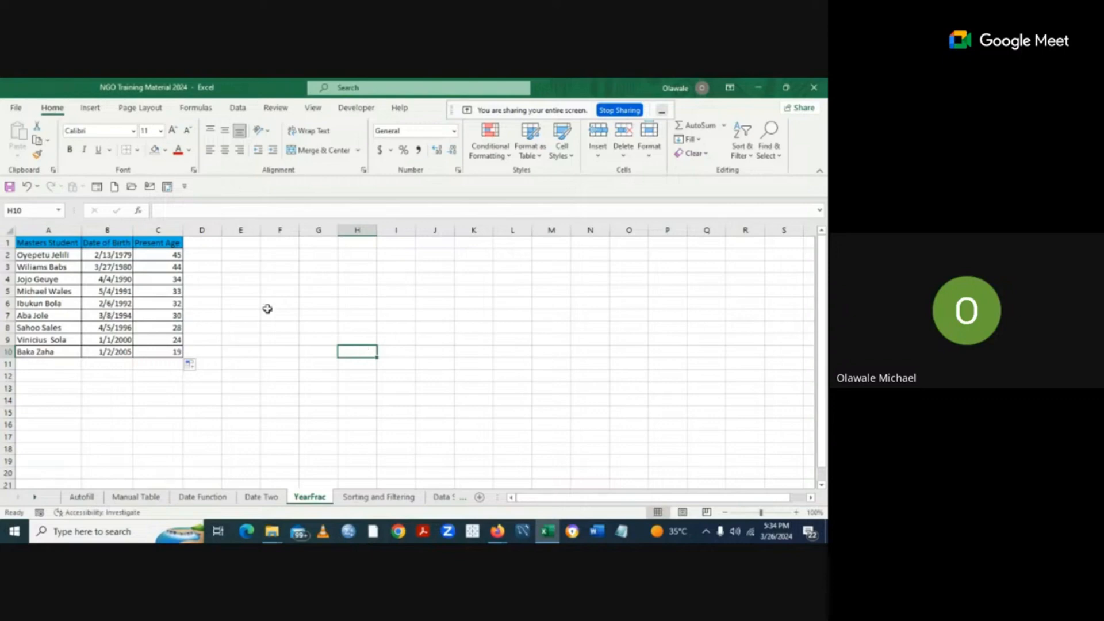
{"action": "left_click", "coordinate": [176, 257]}
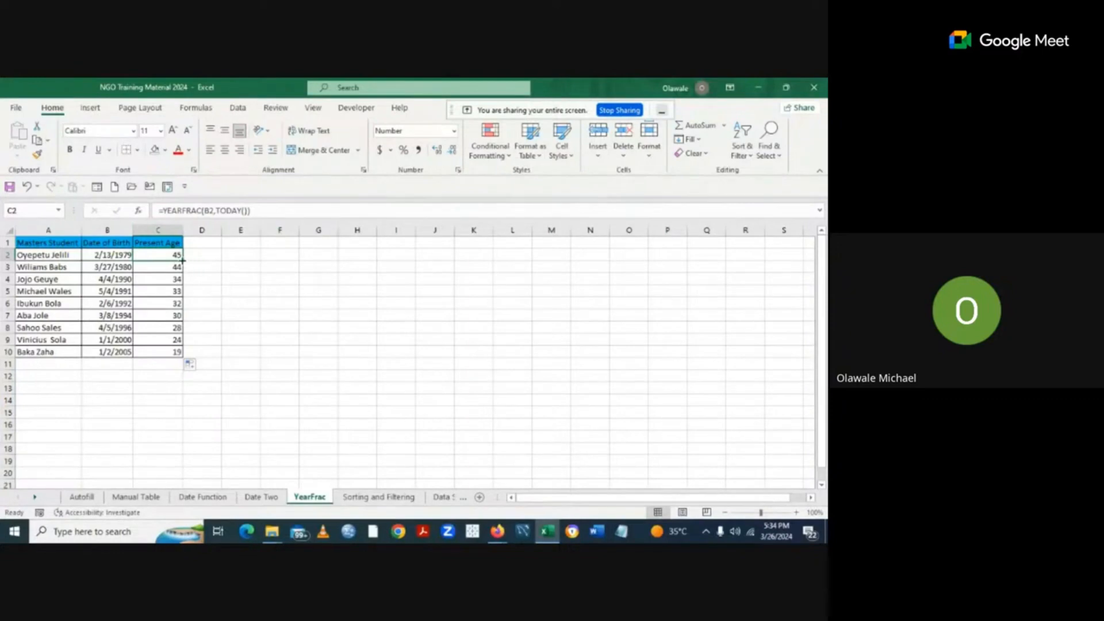
{"action": "left_click", "coordinate": [334, 374]}
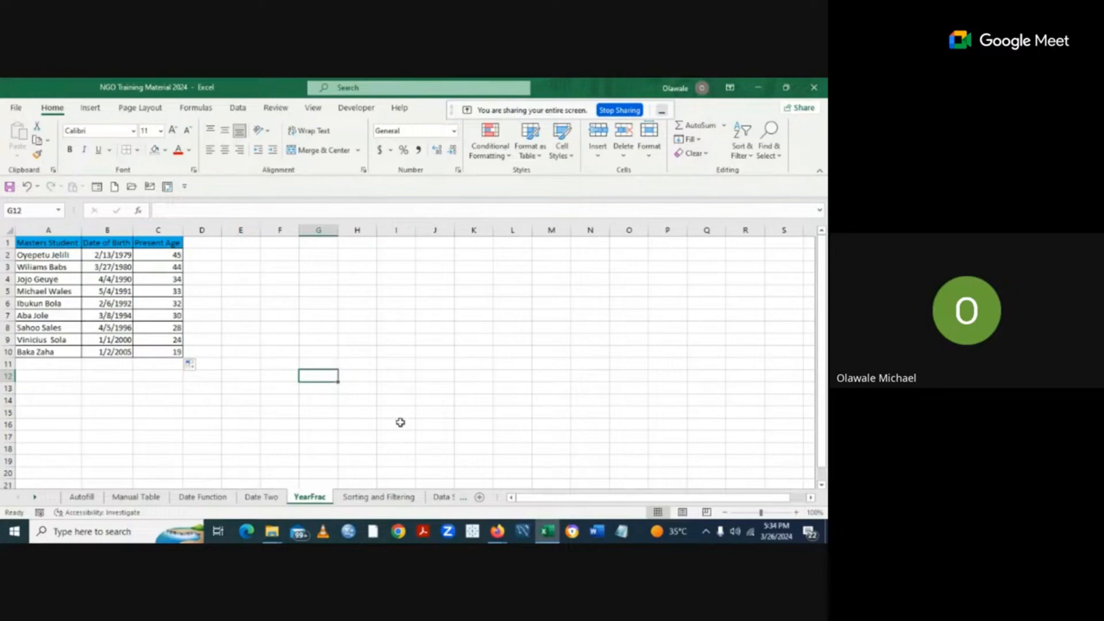
Go to the Sorting and Filtering sheet with its country and customer table.
{"action": "left_click", "coordinate": [379, 497]}
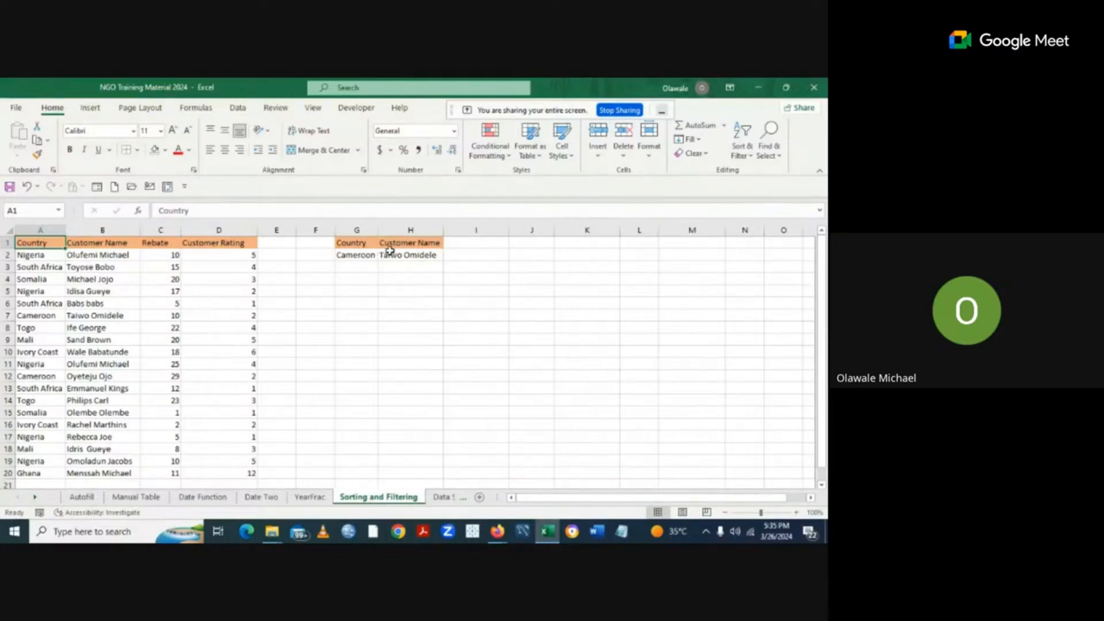
Clear All on G1:H2 to remove the Cameroon text and orange formatting.
{"action": "left_click_drag", "start_coordinate": [345, 242], "coordinate": [398, 257]}
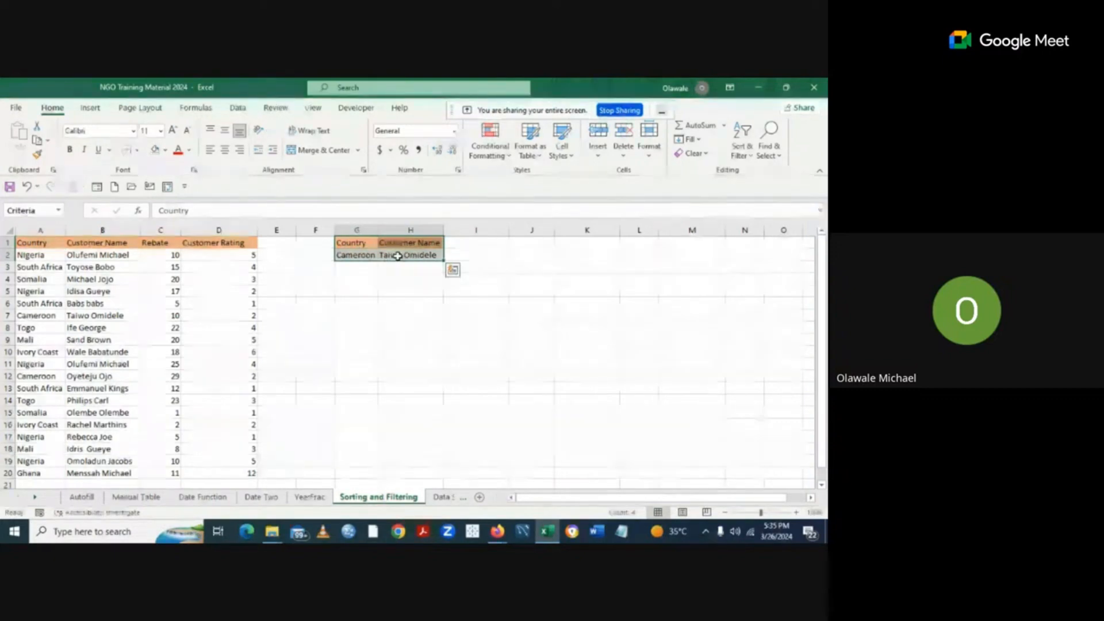
{"action": "left_click", "coordinate": [705, 154]}
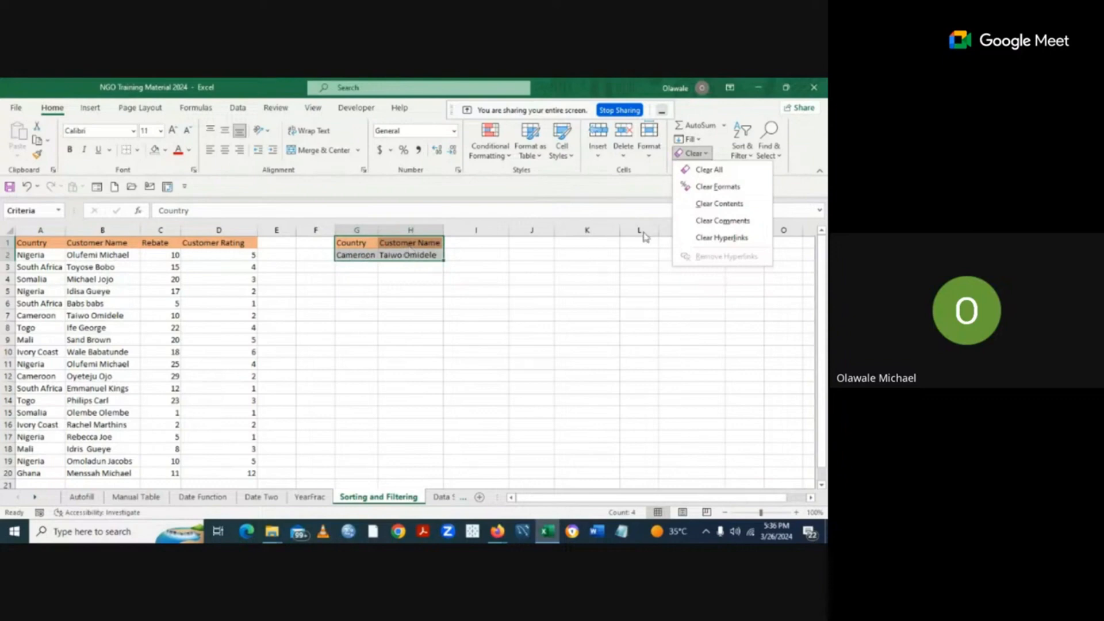
{"action": "left_click", "coordinate": [711, 171]}
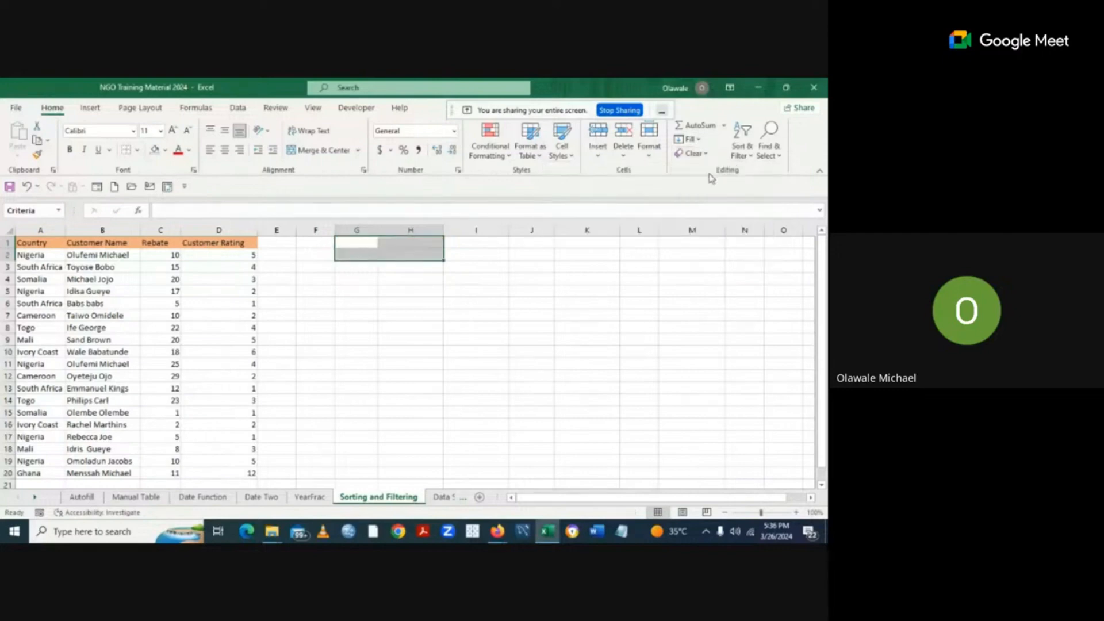
Deselect the cleared G1:H2 block by selecting an empty cell.
{"action": "left_click", "coordinate": [385, 366]}
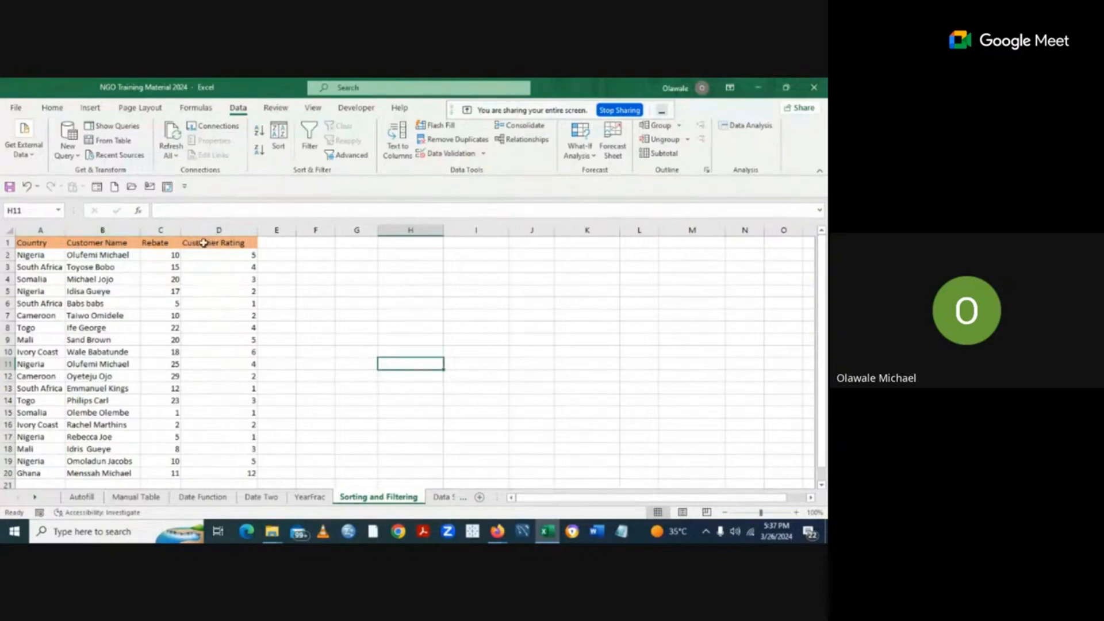
Add filters to the customer table and filter Country to Nigeria only (5 of 19 records).
{"action": "left_click", "coordinate": [29, 255]}
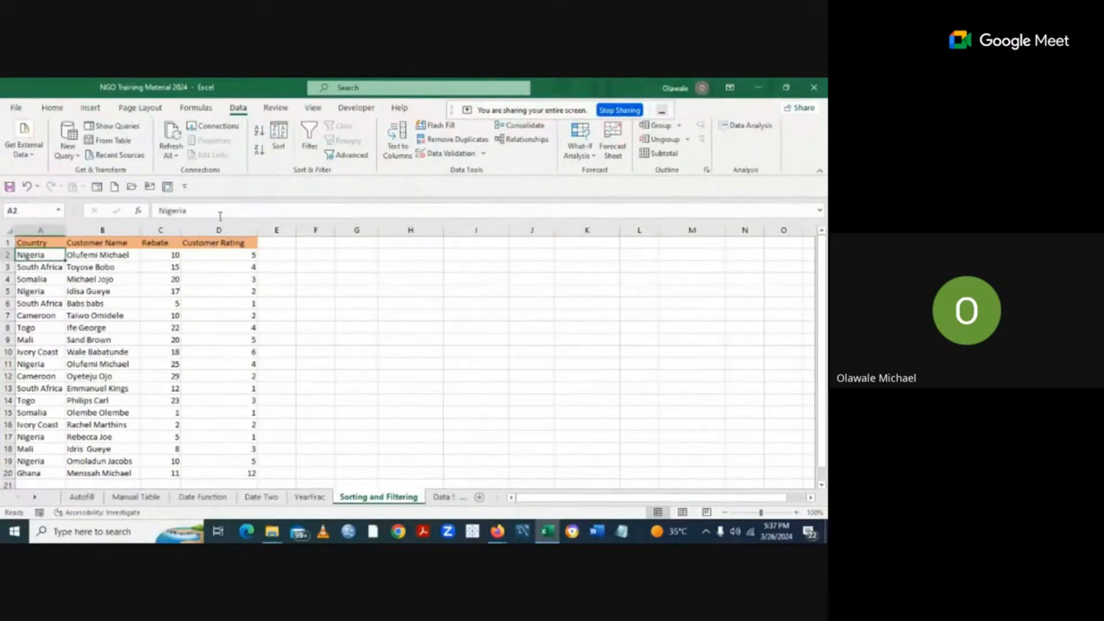
{"action": "left_click", "coordinate": [308, 145]}
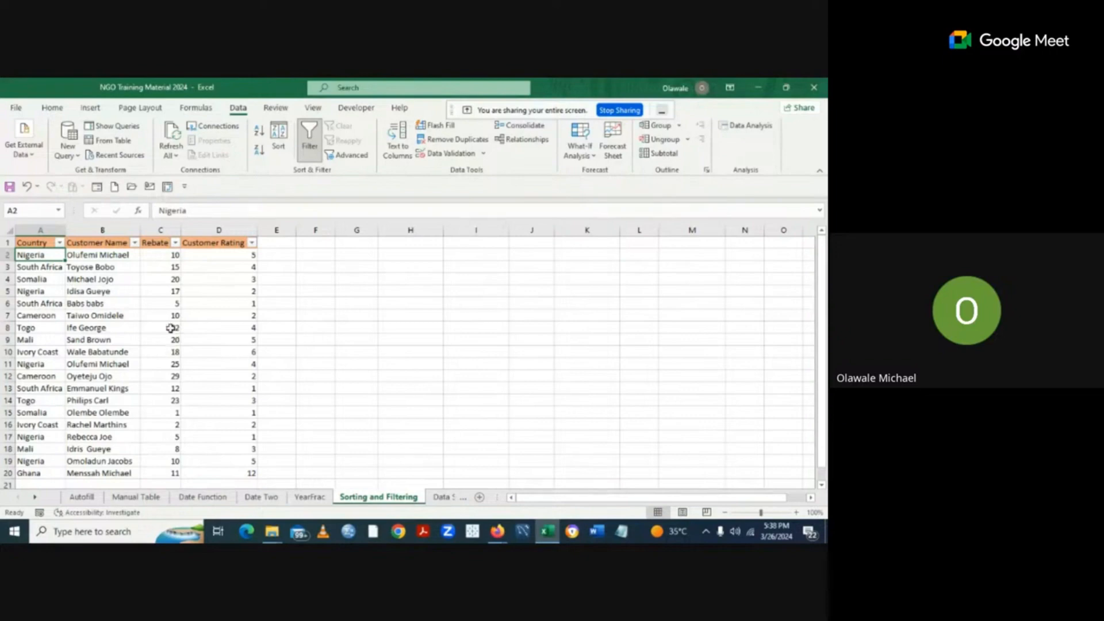
{"action": "left_click", "coordinate": [60, 244]}
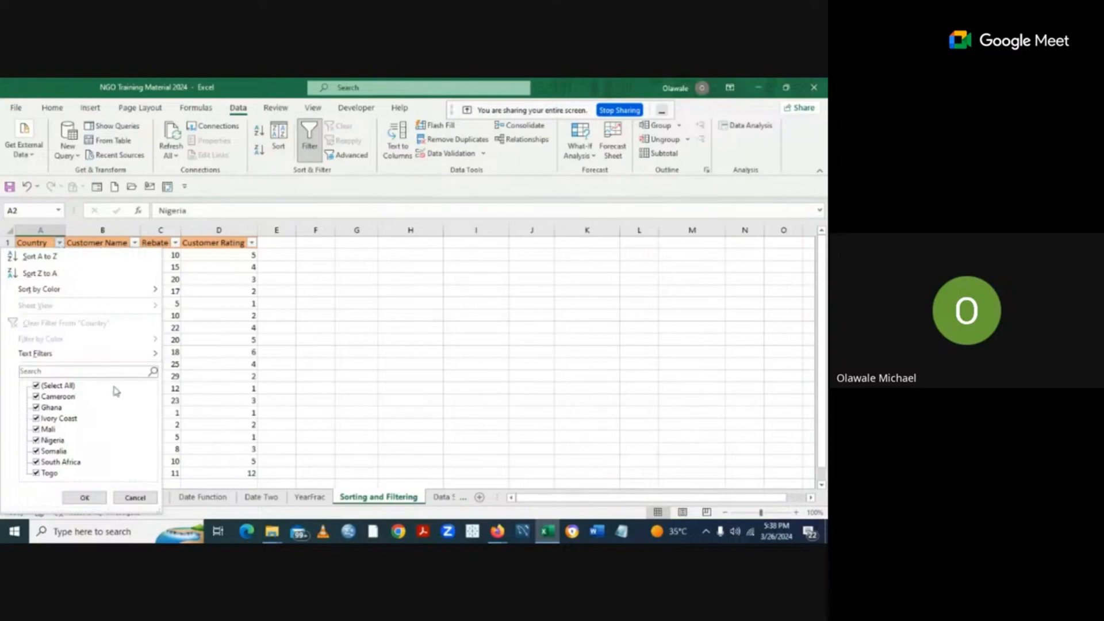
{"action": "left_click", "coordinate": [36, 387]}
{"action": "left_click", "coordinate": [36, 442]}
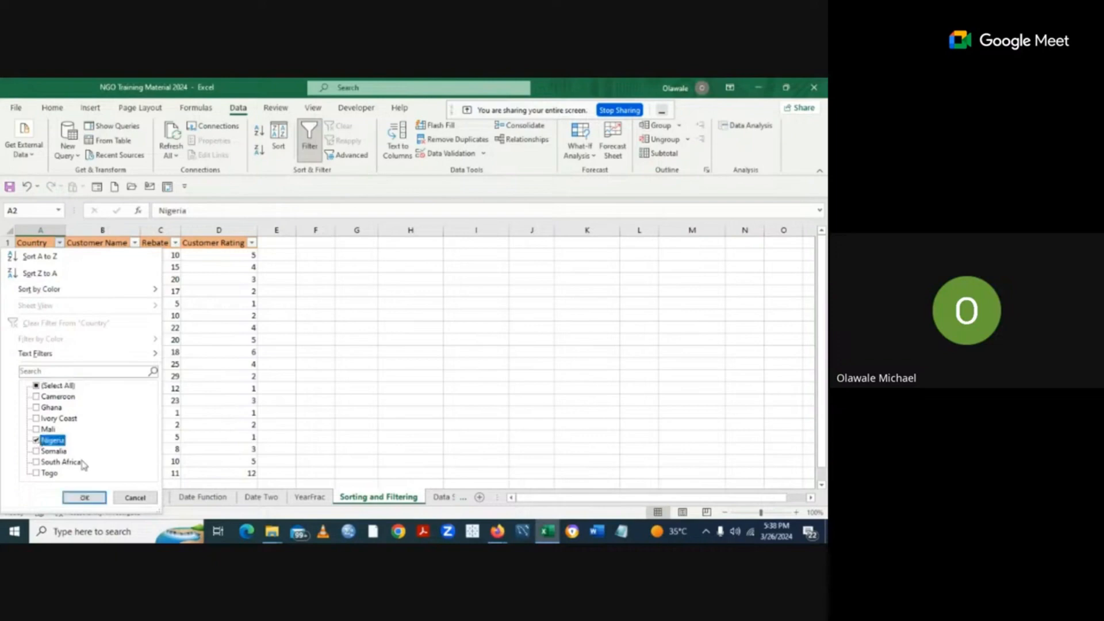
{"action": "left_click", "coordinate": [84, 499]}
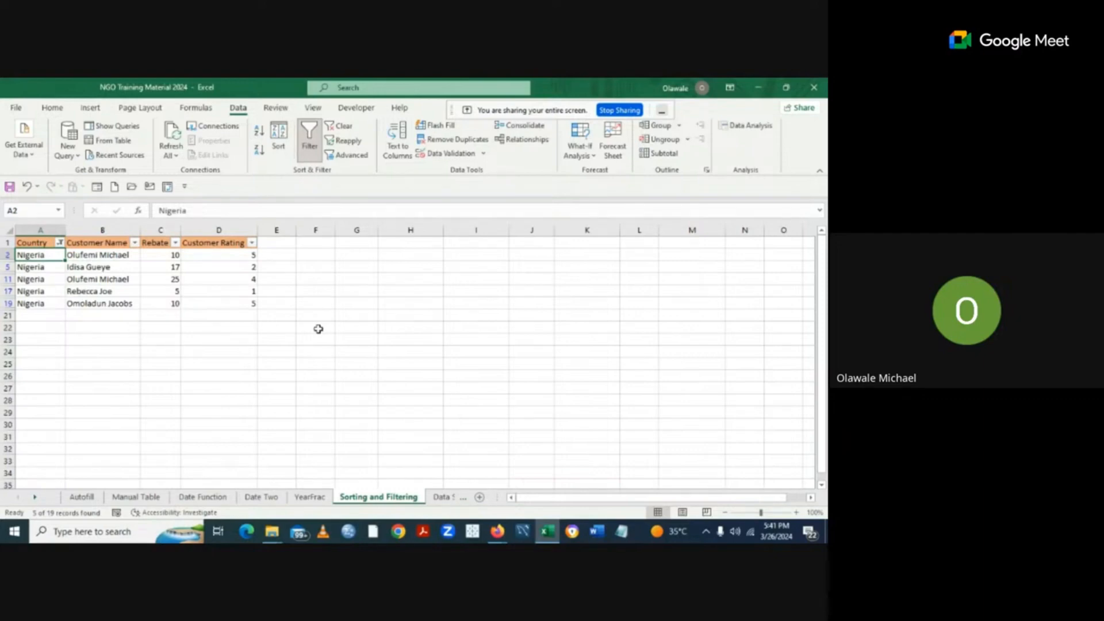
Browse the Home, View and Data ribbon tabs.
{"action": "left_click", "coordinate": [52, 110]}
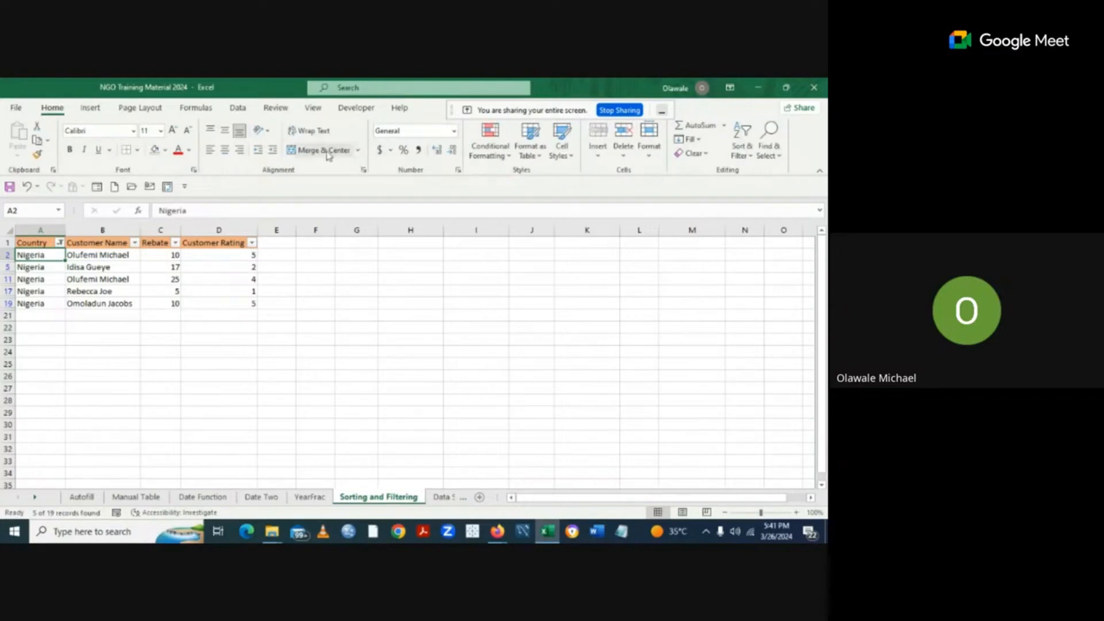
{"action": "left_click", "coordinate": [315, 109]}
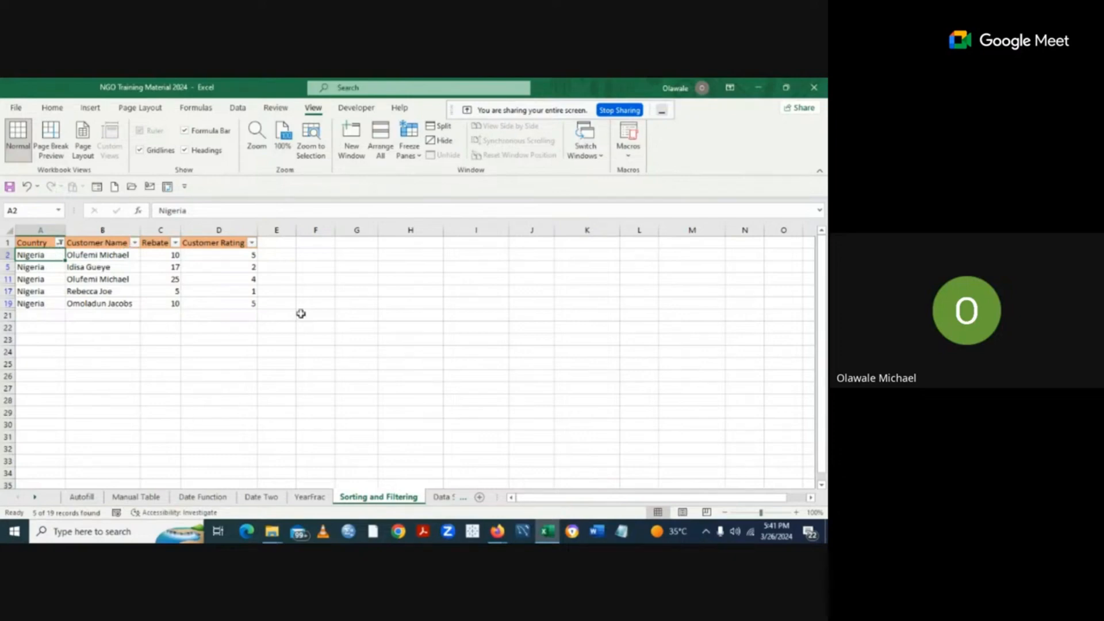
{"action": "left_click", "coordinate": [53, 109]}
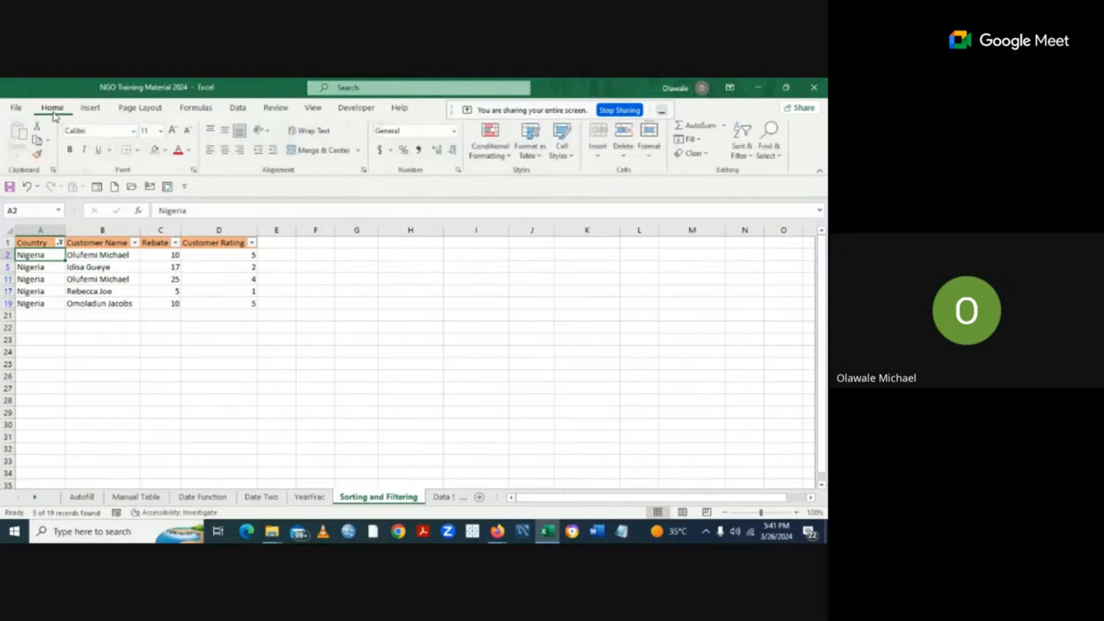
{"action": "left_click", "coordinate": [239, 109]}
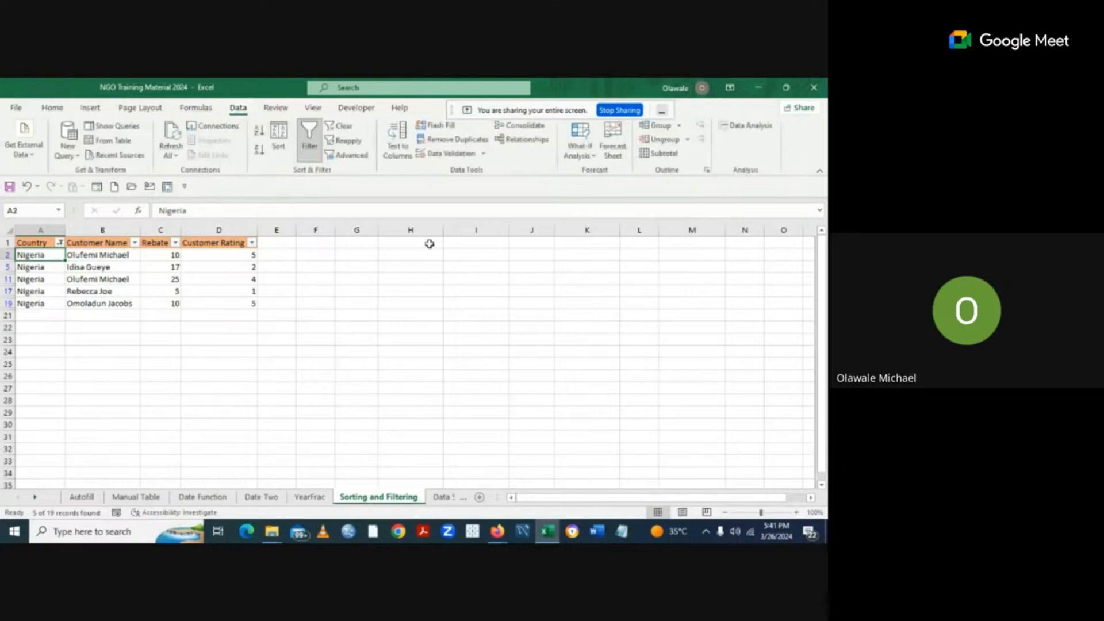
Clear the Country filter so all 19 customer rows show again.
{"action": "left_click", "coordinate": [60, 242]}
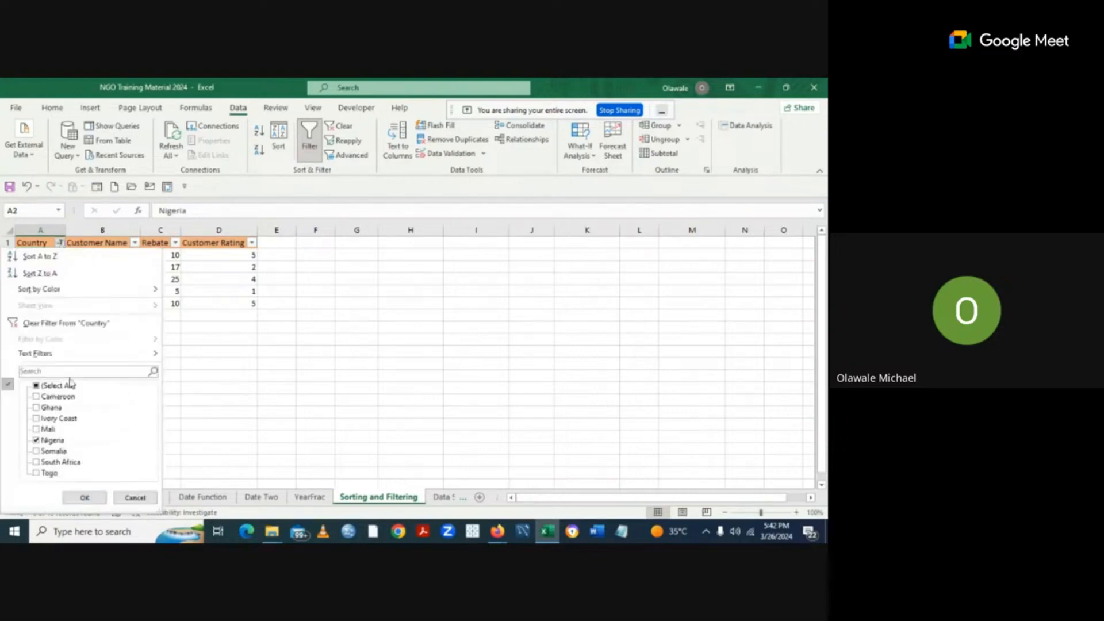
{"action": "left_click", "coordinate": [20, 325]}
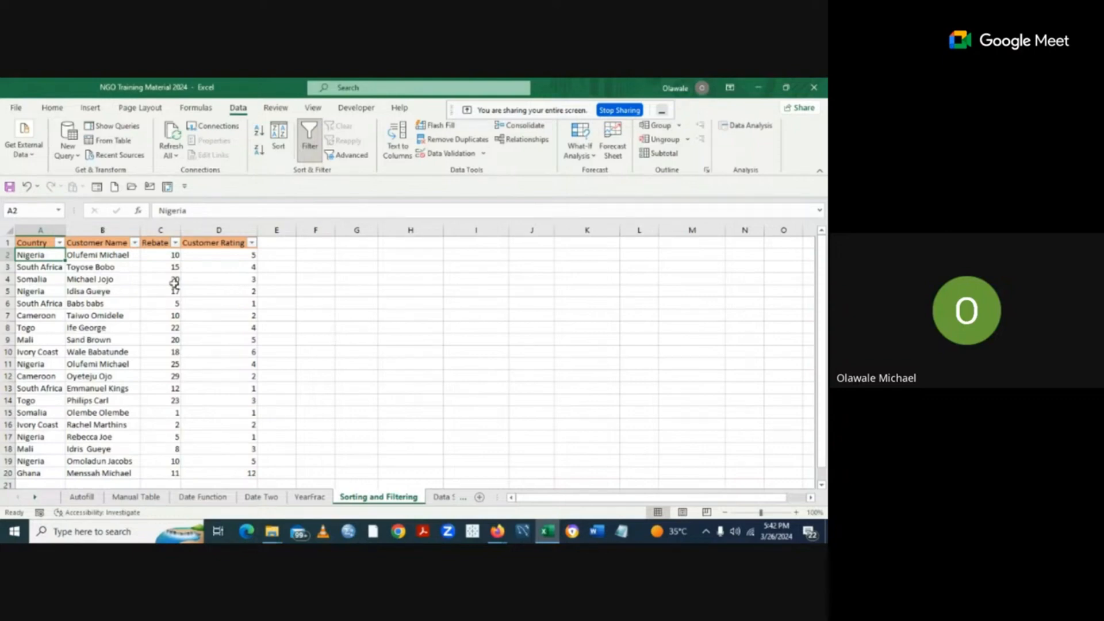
{"action": "left_click", "coordinate": [135, 244]}
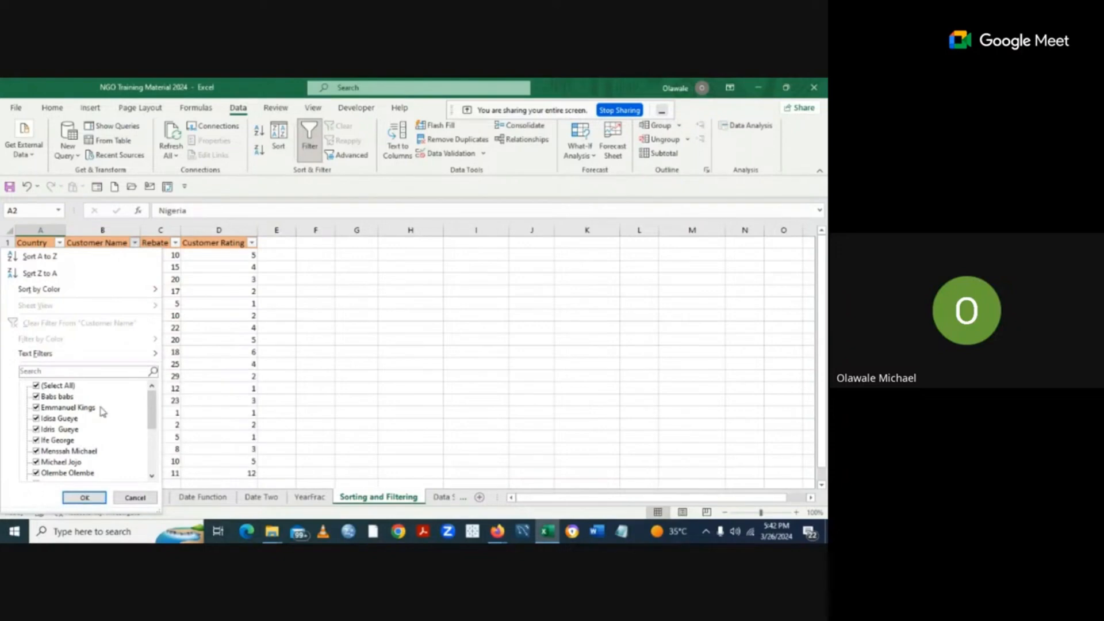
{"action": "left_click", "coordinate": [36, 387]}
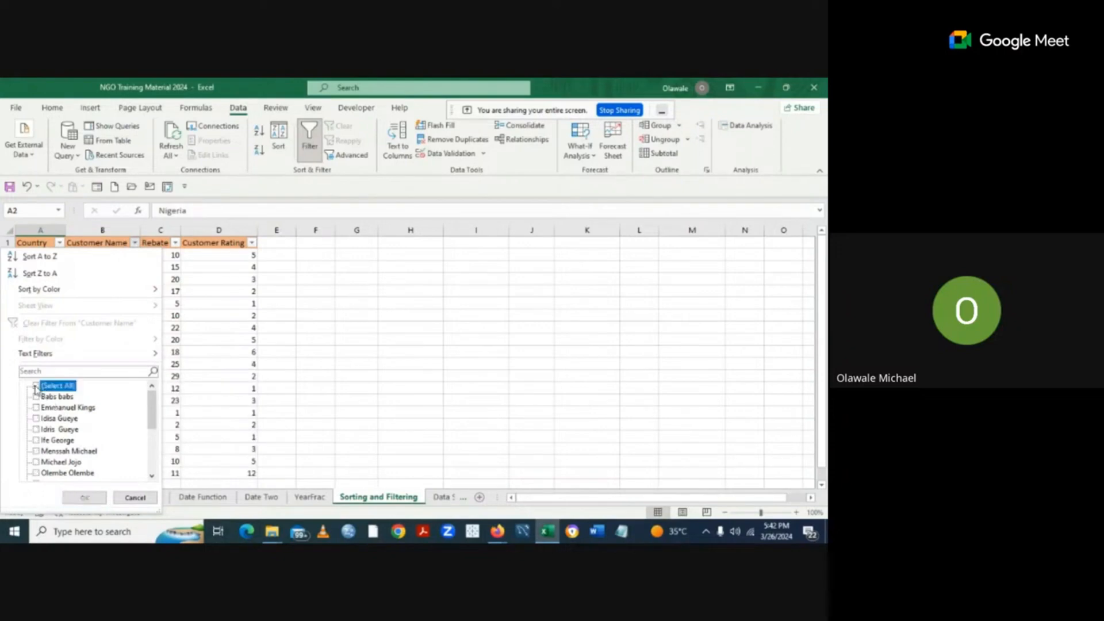
{"action": "left_click", "coordinate": [36, 452]}
{"action": "left_click", "coordinate": [35, 452]}
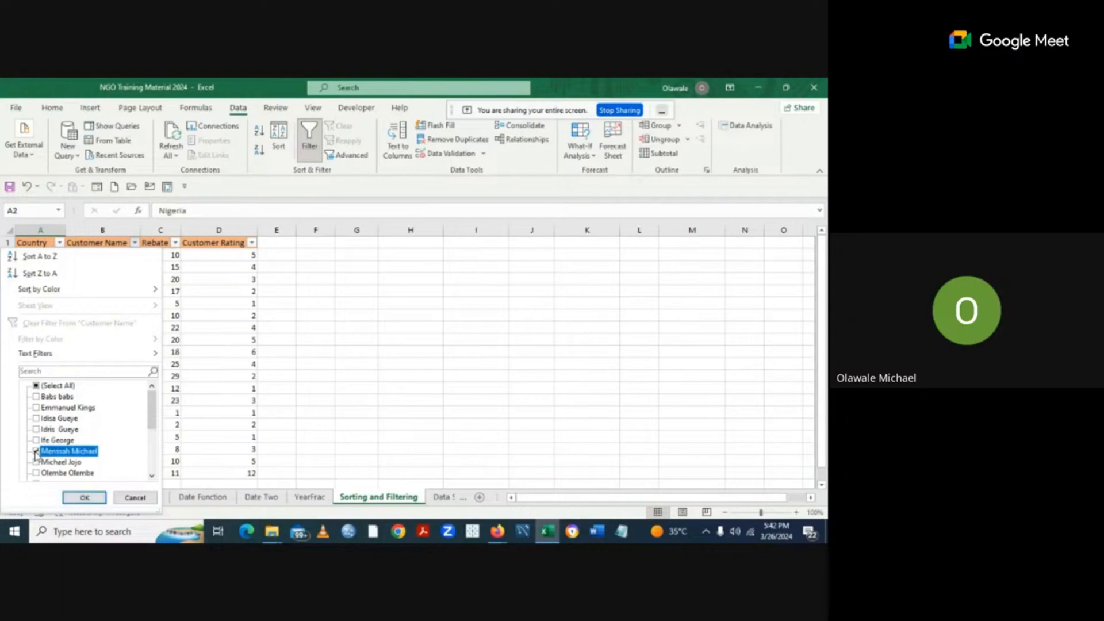
{"action": "left_click", "coordinate": [100, 499]}
{"action": "left_click", "coordinate": [85, 498]}
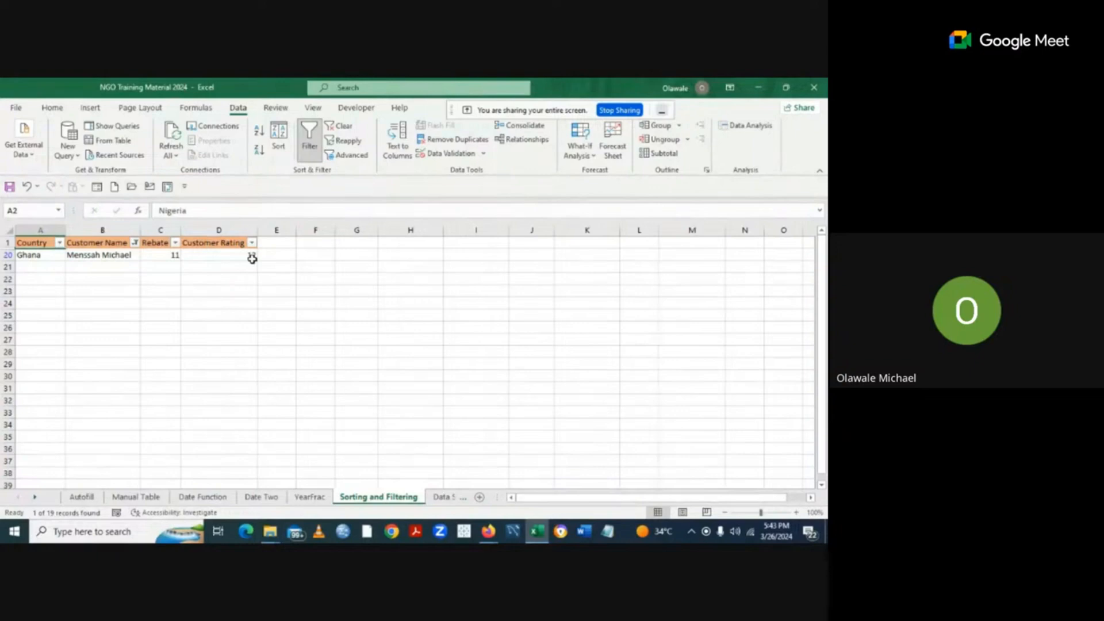
{"action": "left_click", "coordinate": [136, 243]}
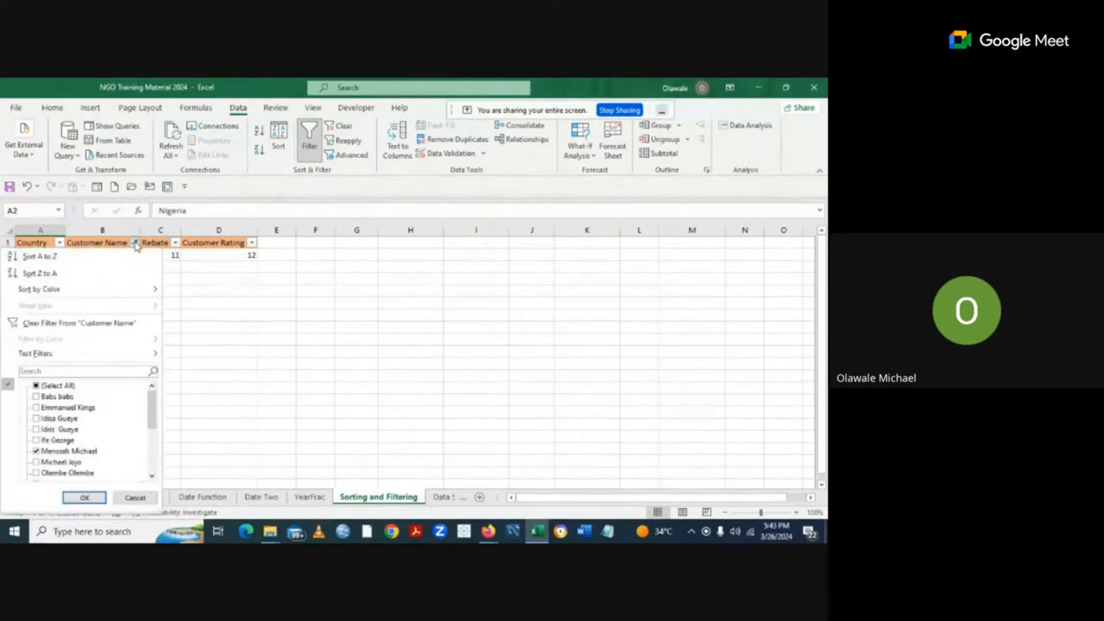
{"action": "left_click", "coordinate": [79, 323]}
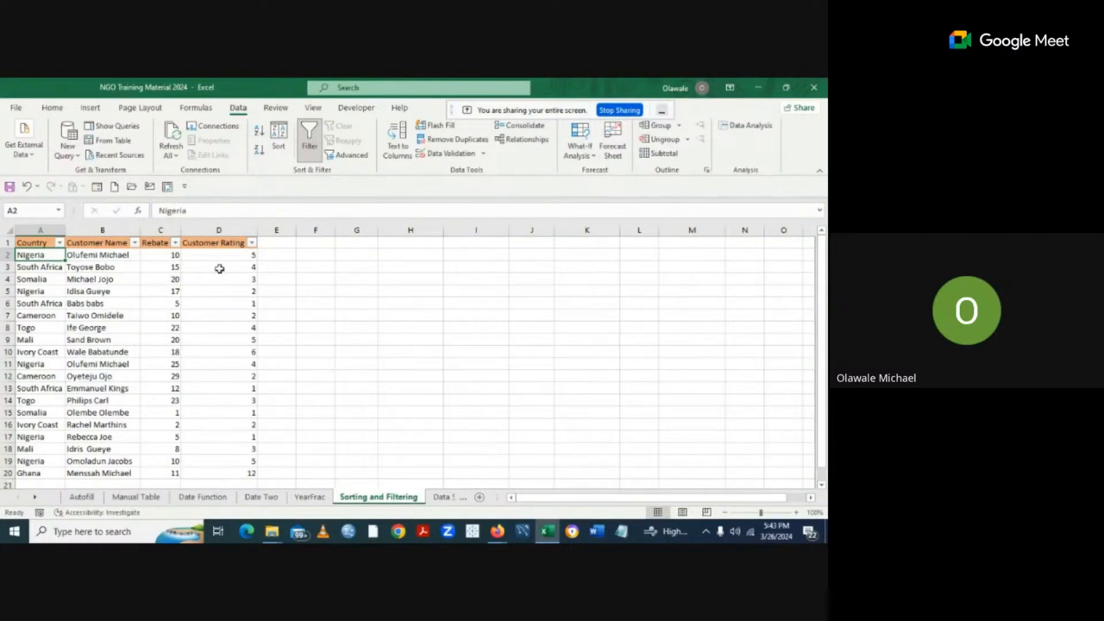
{"action": "left_click", "coordinate": [59, 243]}
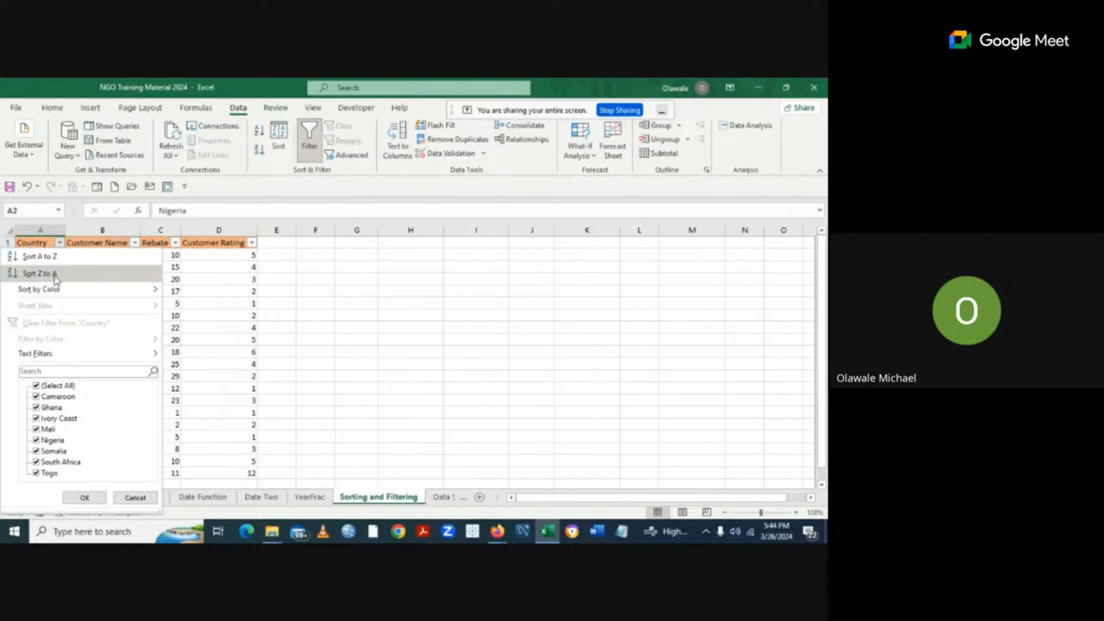
{"action": "left_click", "coordinate": [404, 338]}
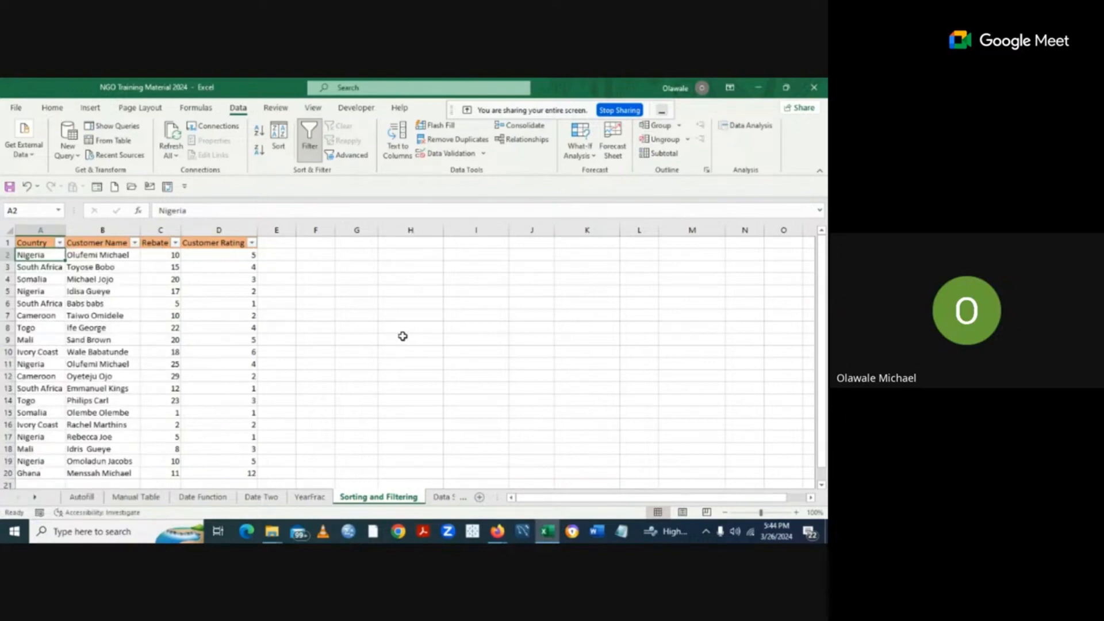
{"action": "left_click", "coordinate": [44, 244]}
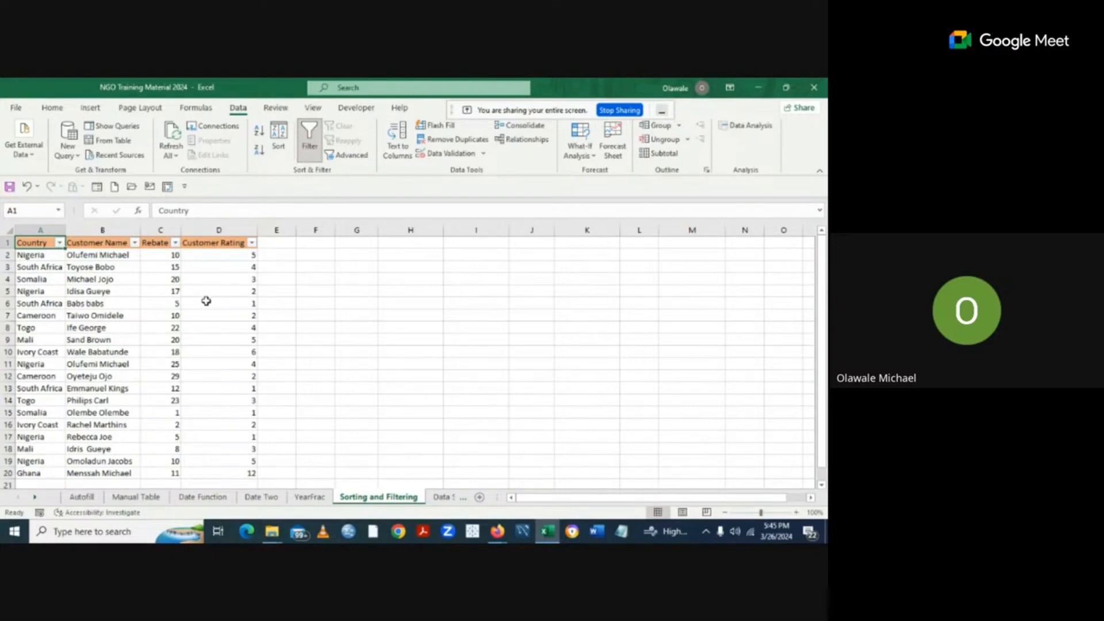
Turn AutoFilter off so the customer table headers lose their filter arrows.
{"action": "left_click", "coordinate": [310, 156]}
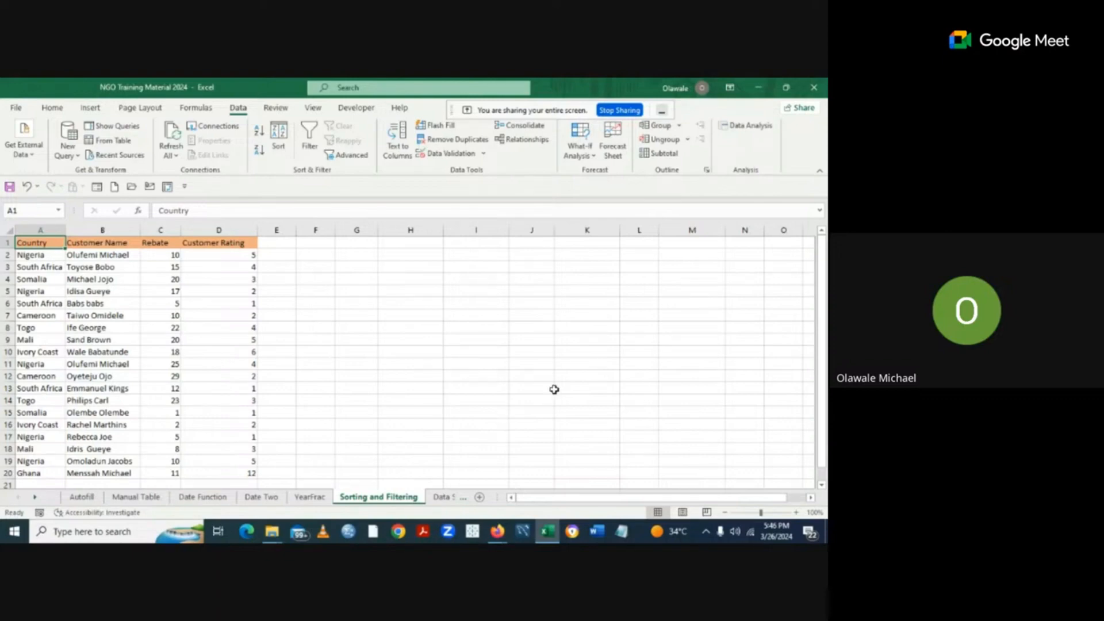
{"action": "mouse_move", "coordinate": [496, 534]}
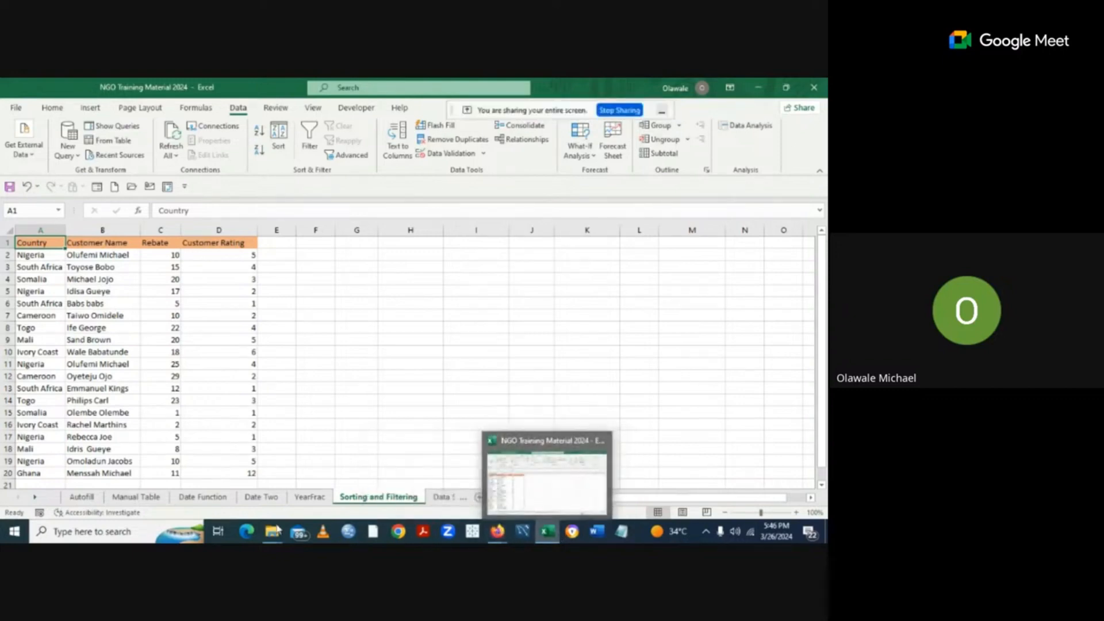
{"action": "mouse_move", "coordinate": [271, 537]}
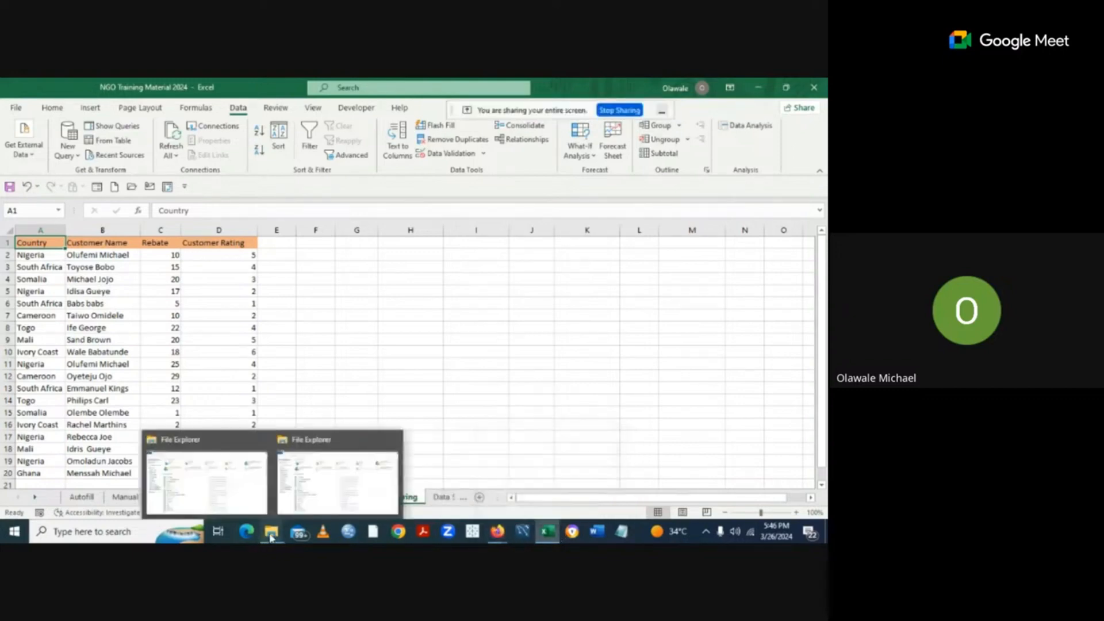
Open the Adidas data workbook from File Explorer's Recent files.
{"action": "left_click", "coordinate": [329, 498]}
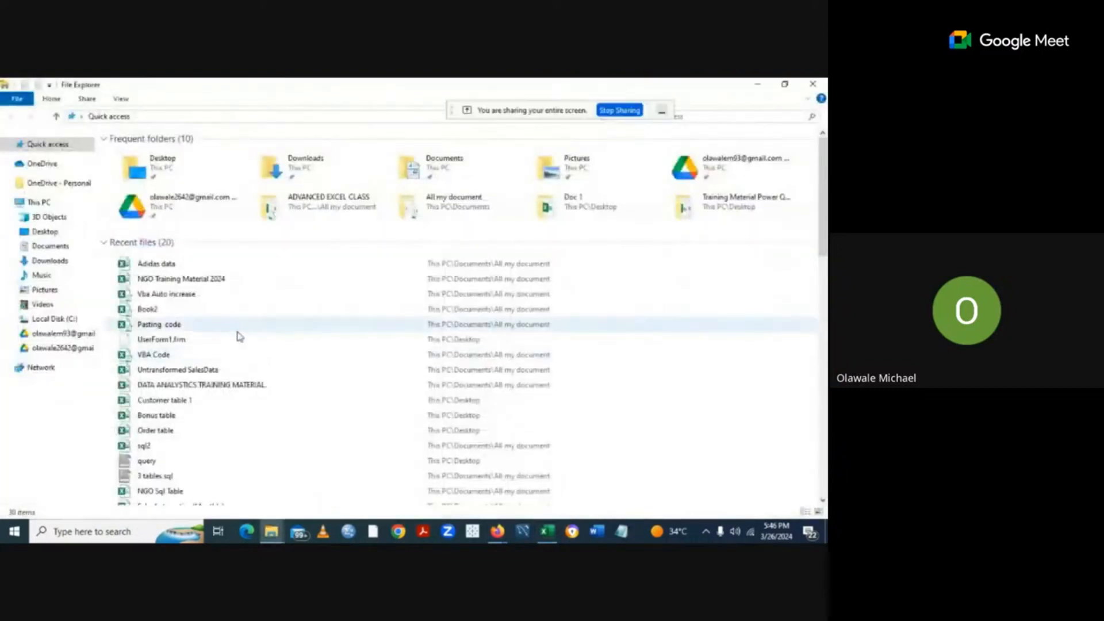
{"action": "double_click", "coordinate": [167, 264]}
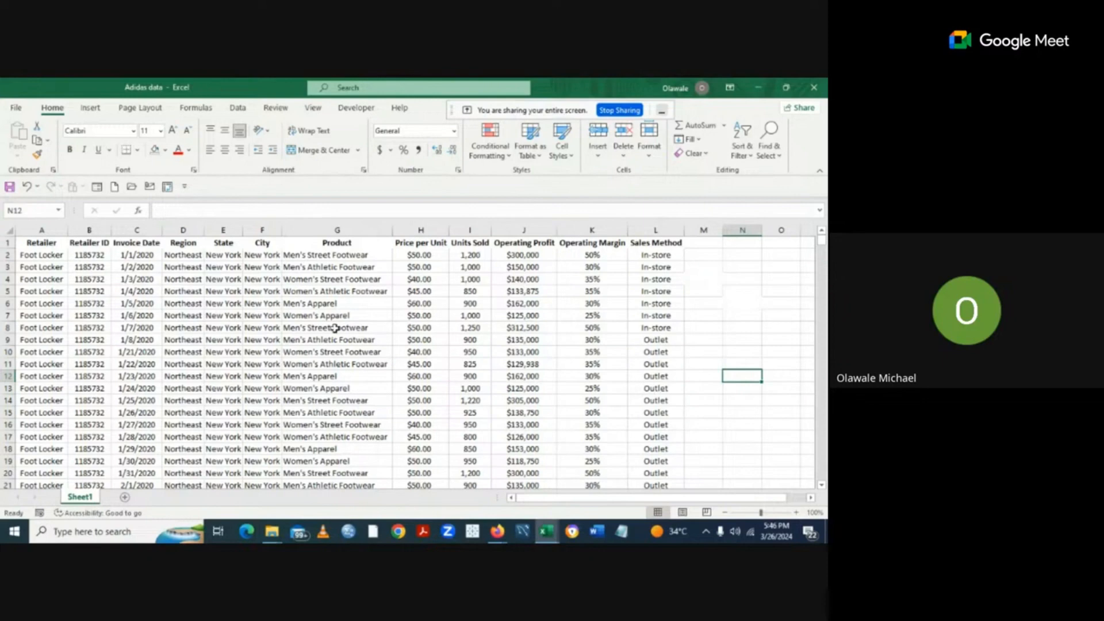
With Retailer cell A1 selected, bring up the Format as Table style gallery.
{"action": "left_click", "coordinate": [137, 150]}
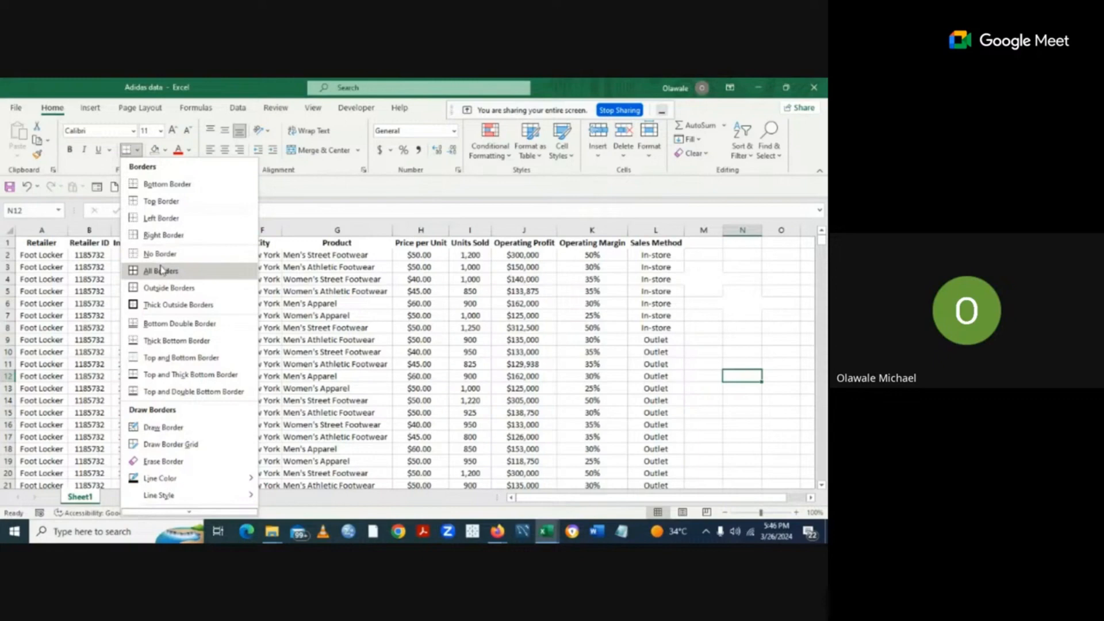
{"action": "left_click", "coordinate": [716, 300]}
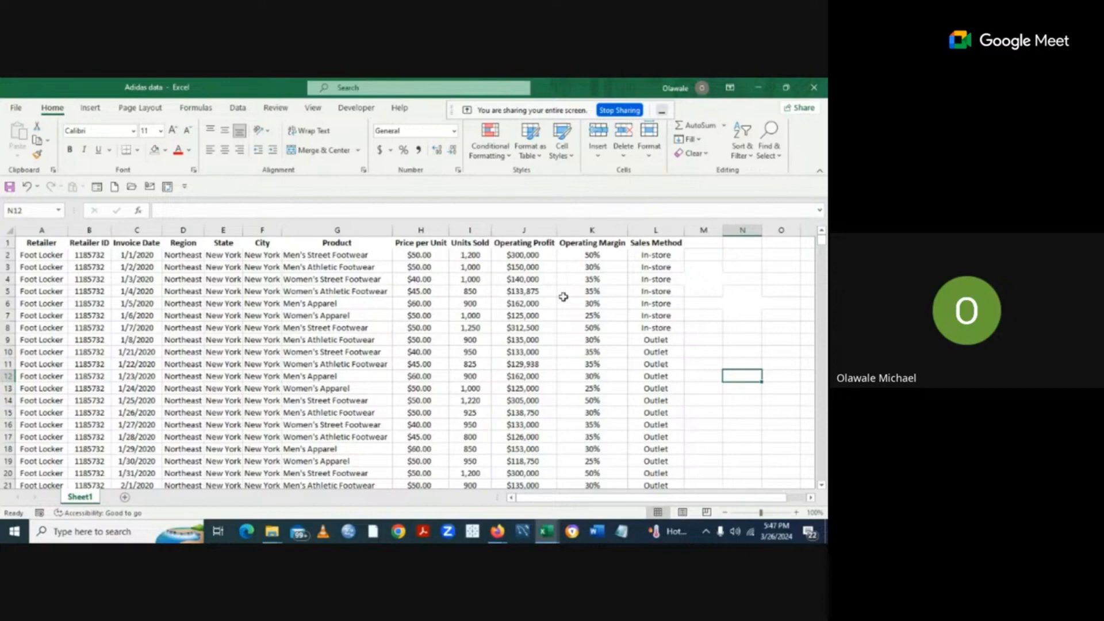
{"action": "left_click", "coordinate": [46, 246]}
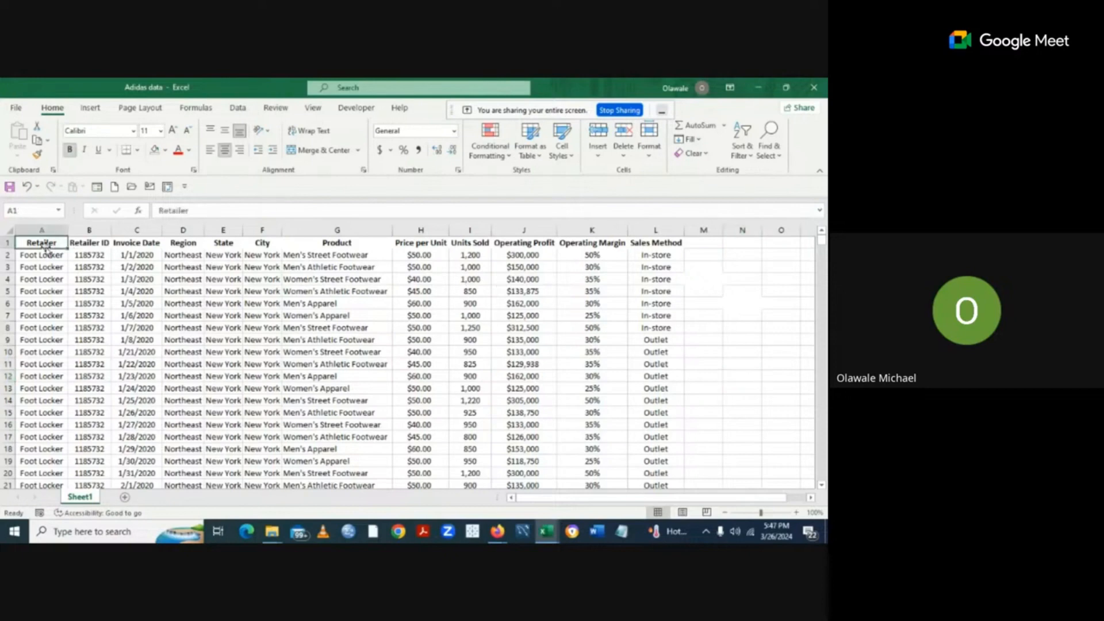
{"action": "left_click", "coordinate": [541, 160]}
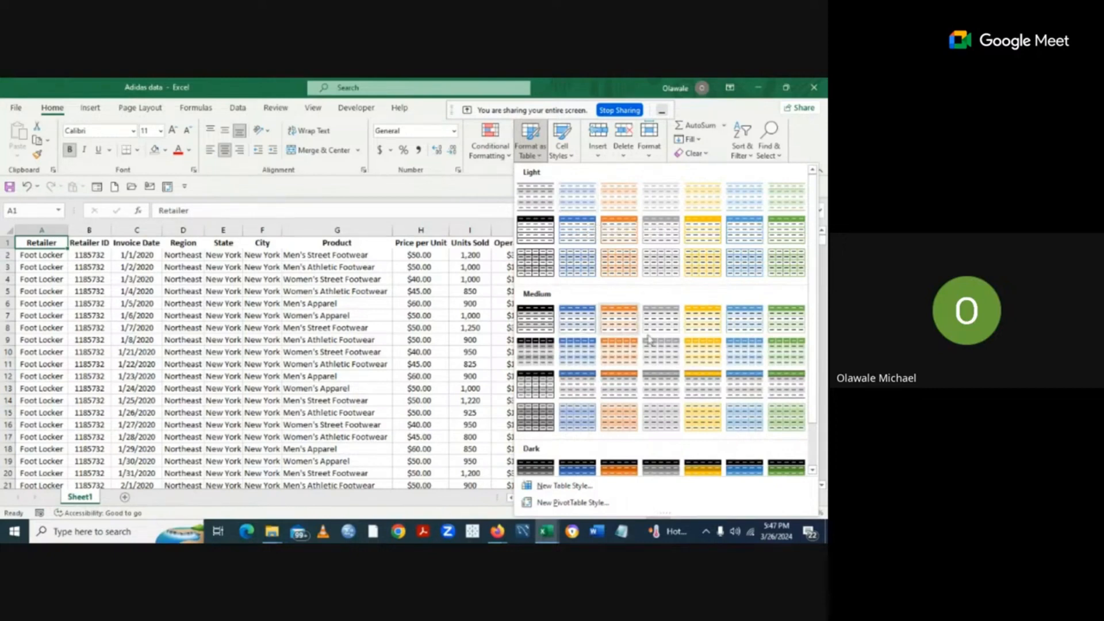
Format A1:L9649 as a table with headers in Table Style Dark 2.
{"action": "left_click", "coordinate": [813, 472]}
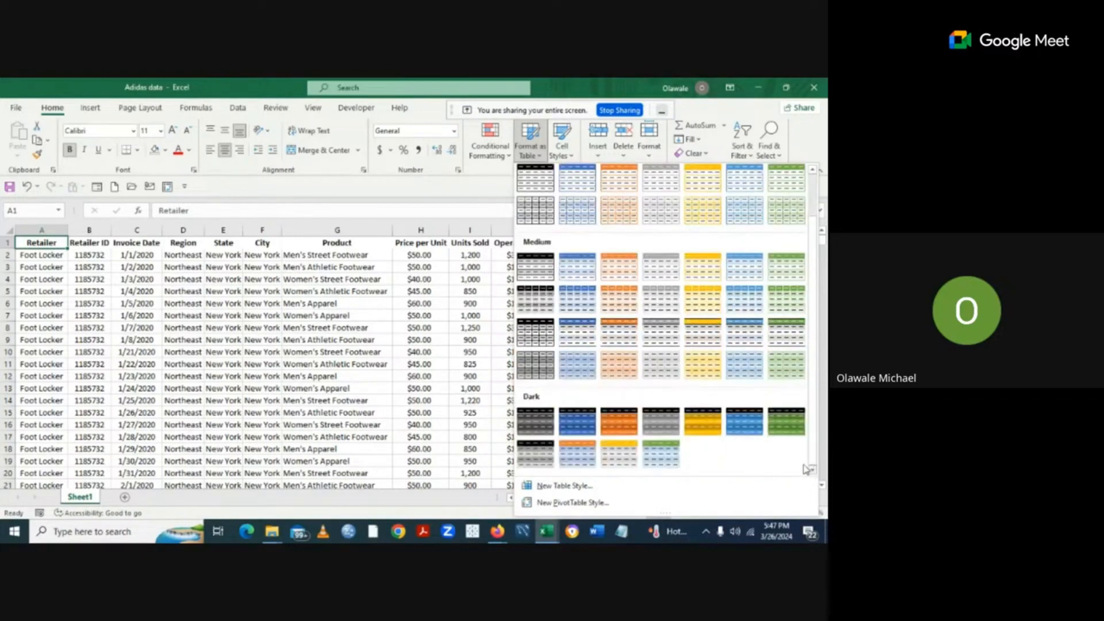
{"action": "left_click", "coordinate": [572, 420]}
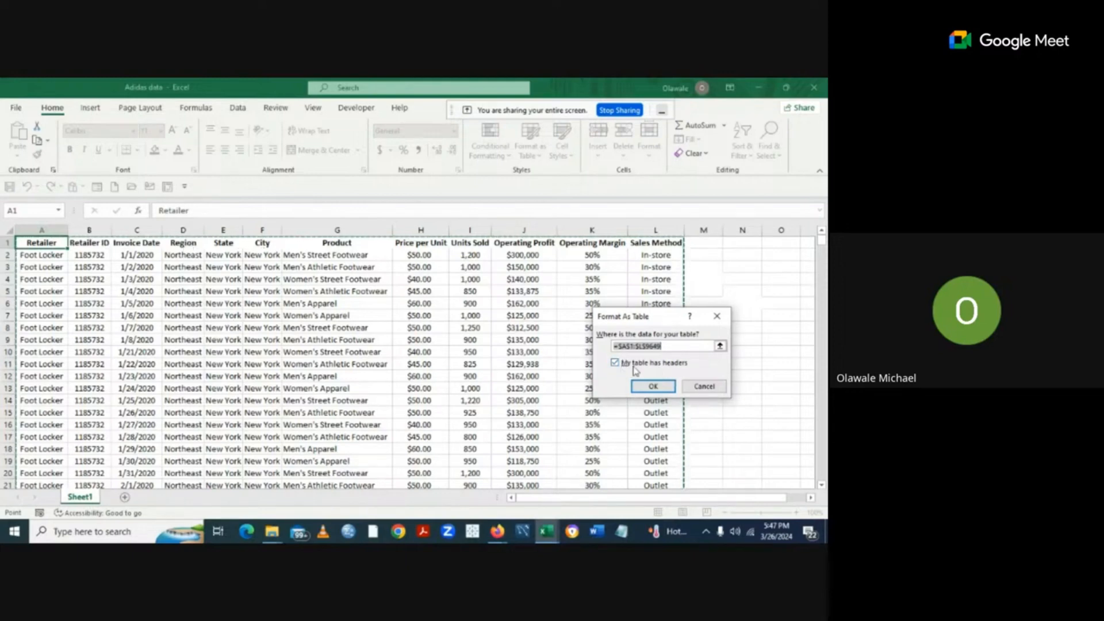
{"action": "left_click", "coordinate": [653, 386]}
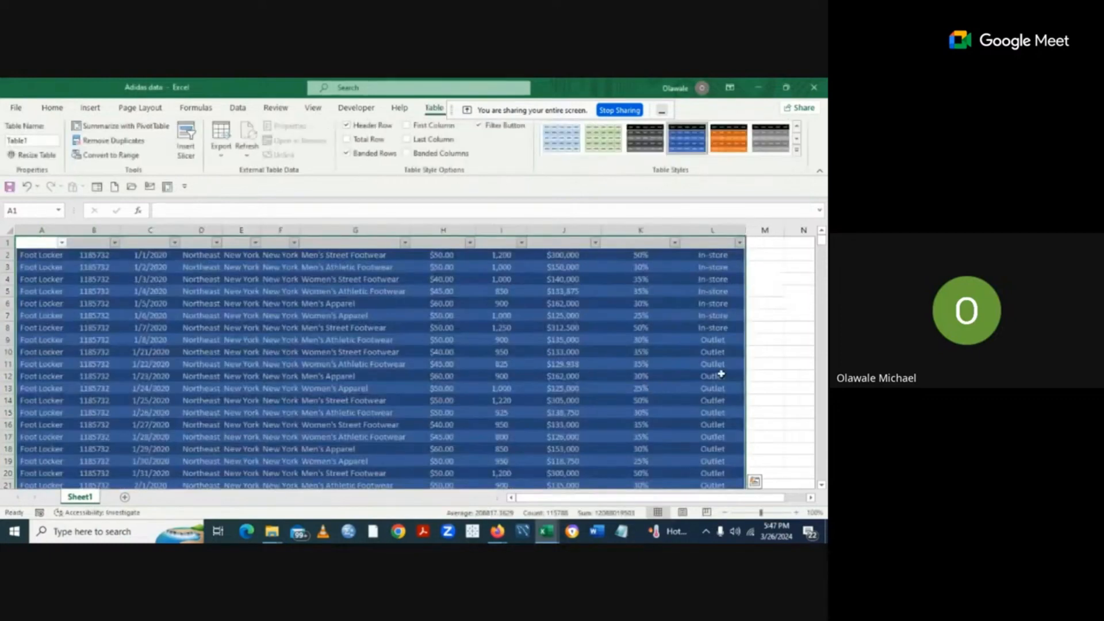
{"action": "left_click", "coordinate": [753, 378]}
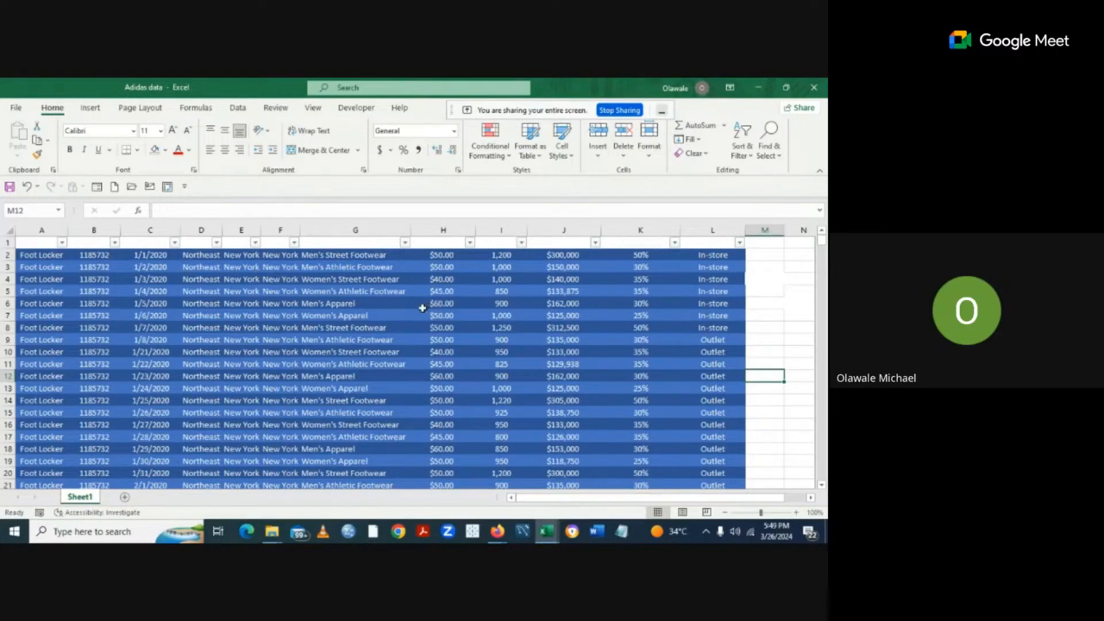
Select cell A2 in Table1 and show the Table Design options.
{"action": "left_click", "coordinate": [34, 256]}
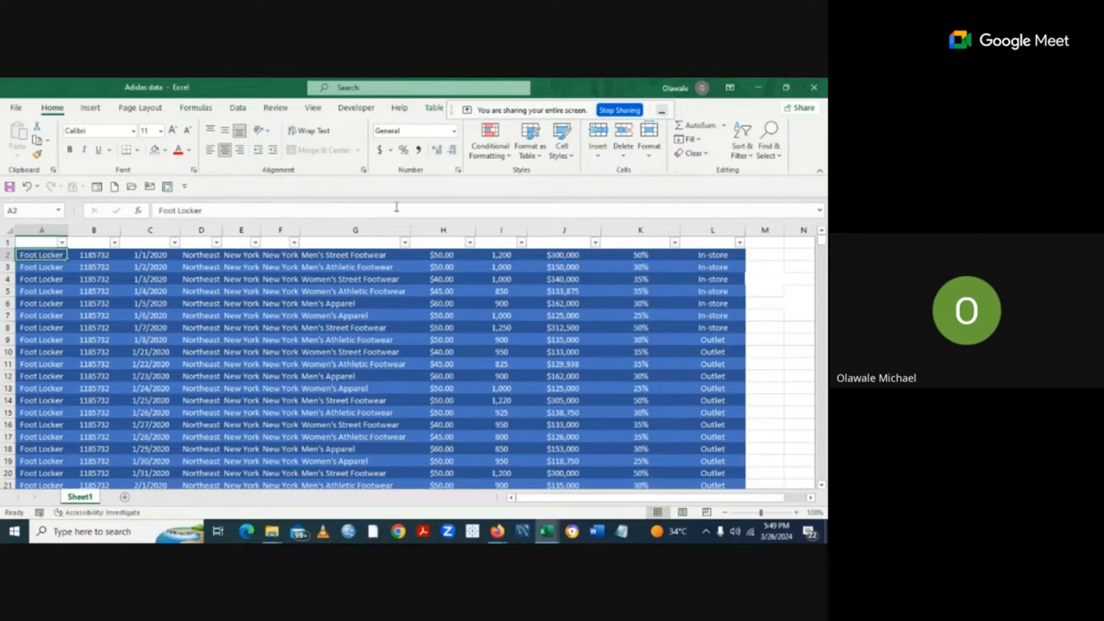
{"action": "left_click", "coordinate": [434, 108]}
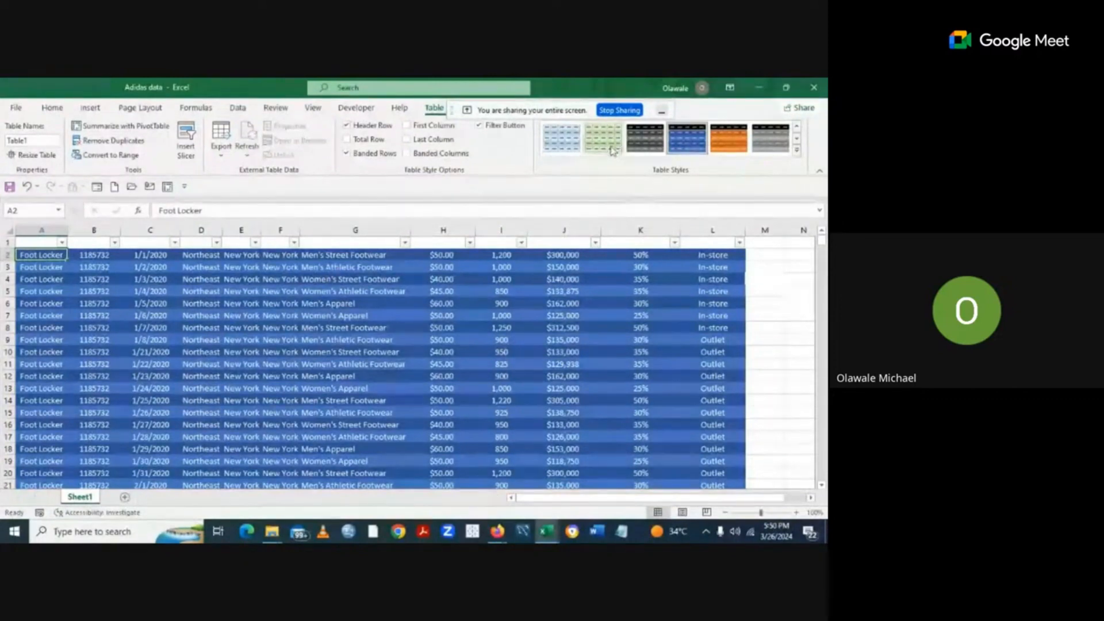
Restyle Table1 in light green and toggle Header Row off and back on.
{"action": "left_click", "coordinate": [612, 148]}
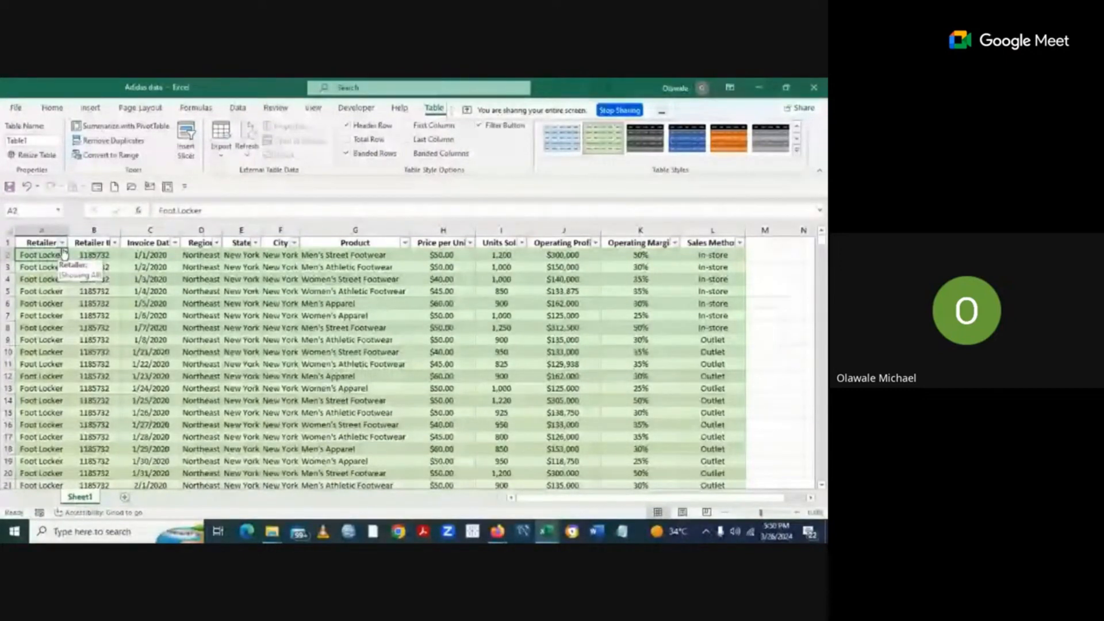
{"action": "left_click", "coordinate": [347, 126]}
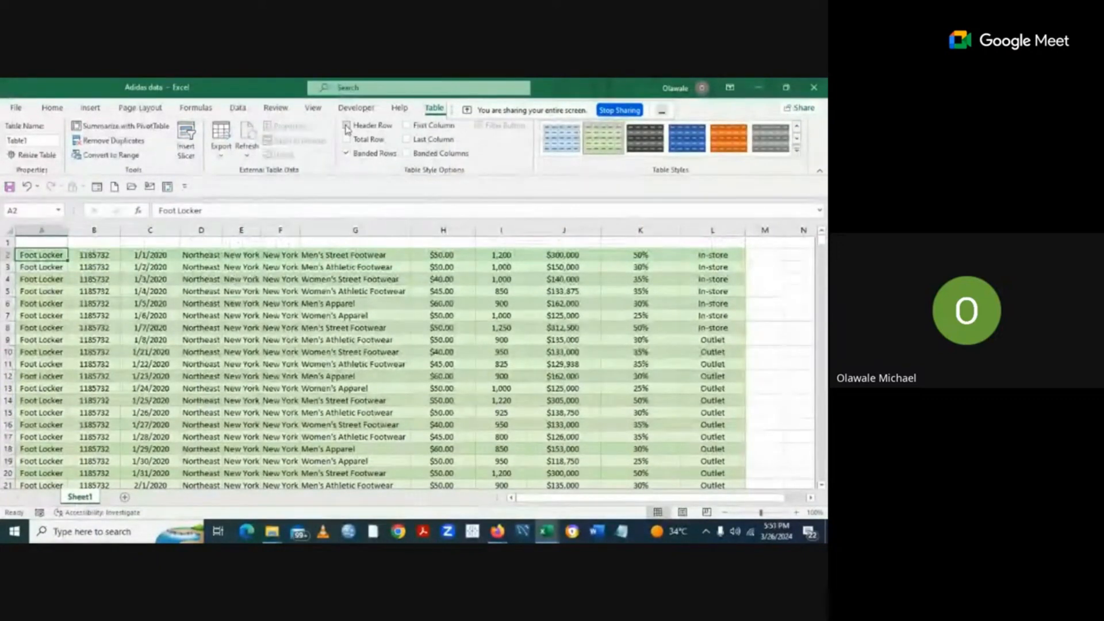
{"action": "left_click", "coordinate": [347, 126]}
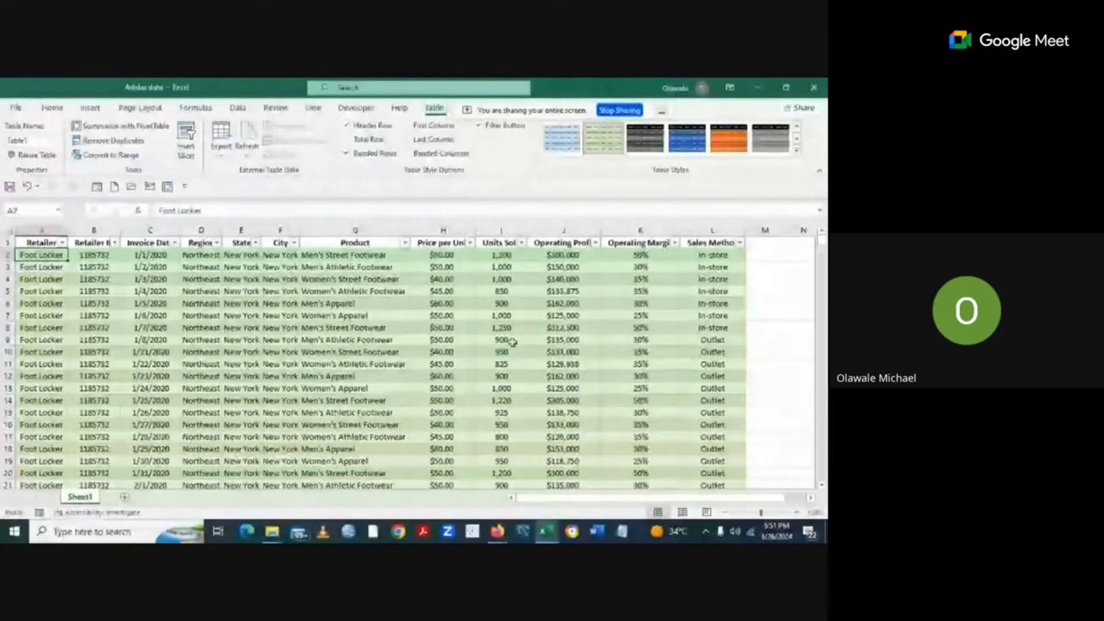
Uncheck Filter Button to remove the table's header filter arrows.
{"action": "left_click", "coordinate": [479, 127]}
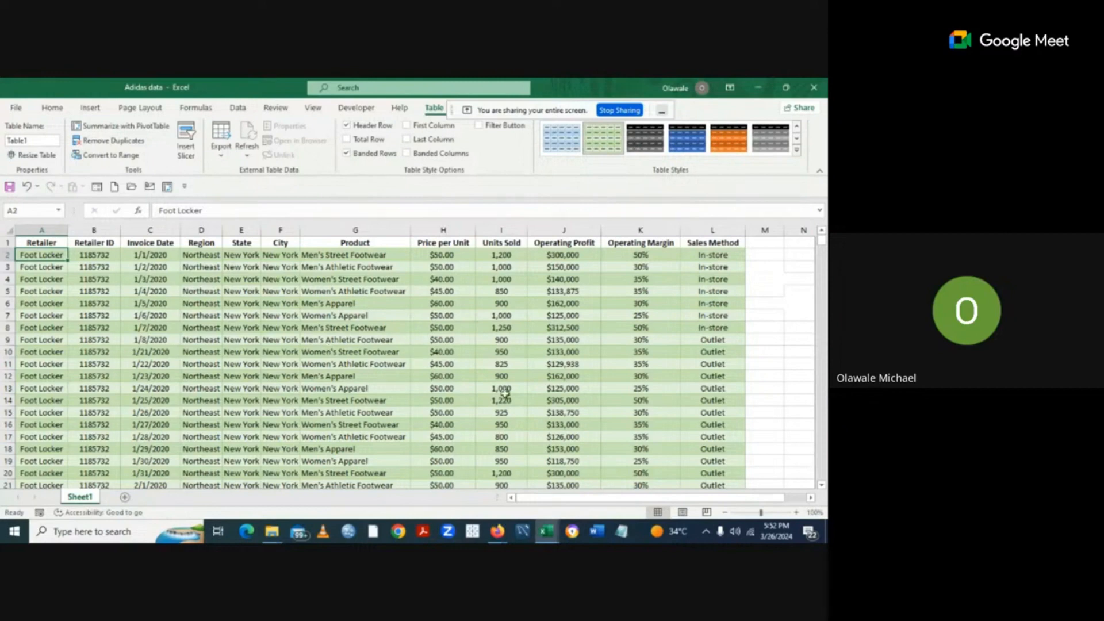
Switch back to the NGO Training Material 2024 workbook's customer table.
{"action": "mouse_move", "coordinate": [553, 530]}
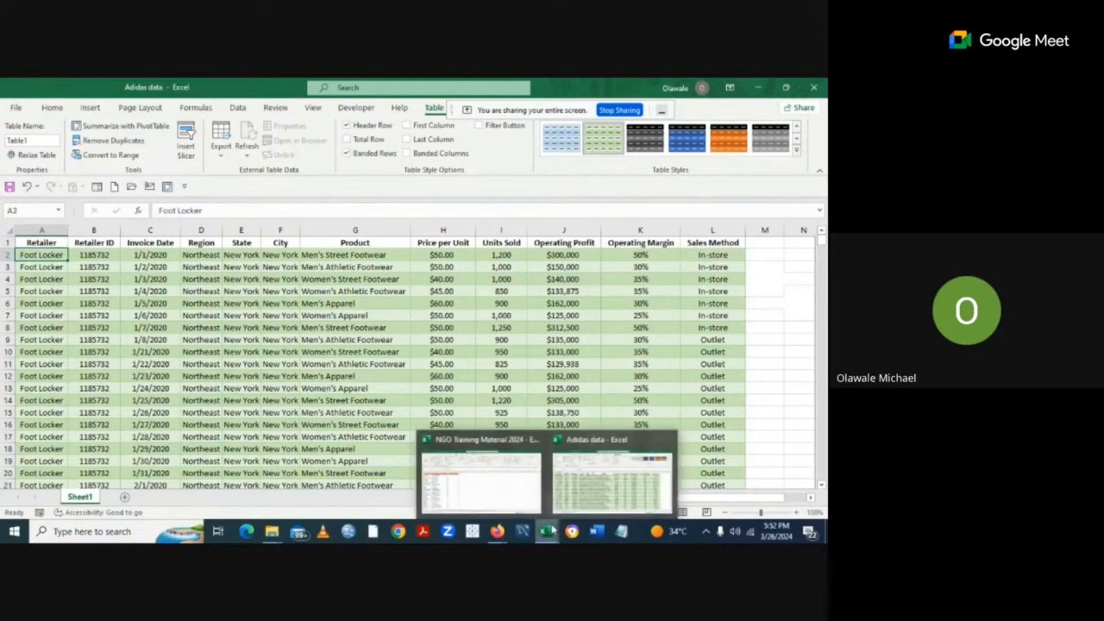
{"action": "mouse_move", "coordinate": [475, 489]}
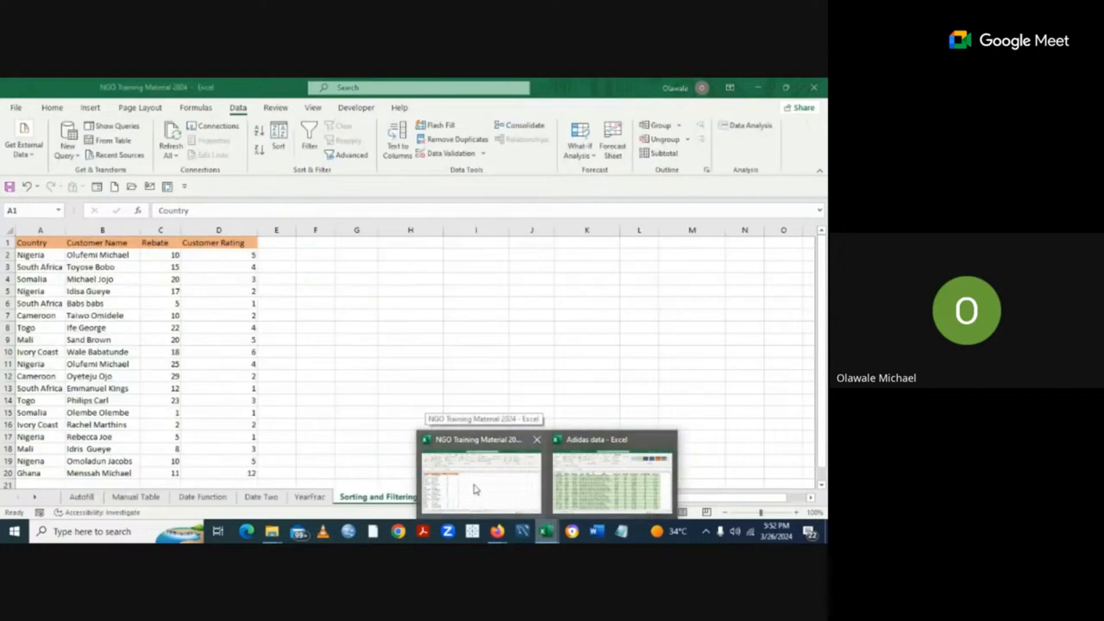
{"action": "left_click", "coordinate": [475, 489]}
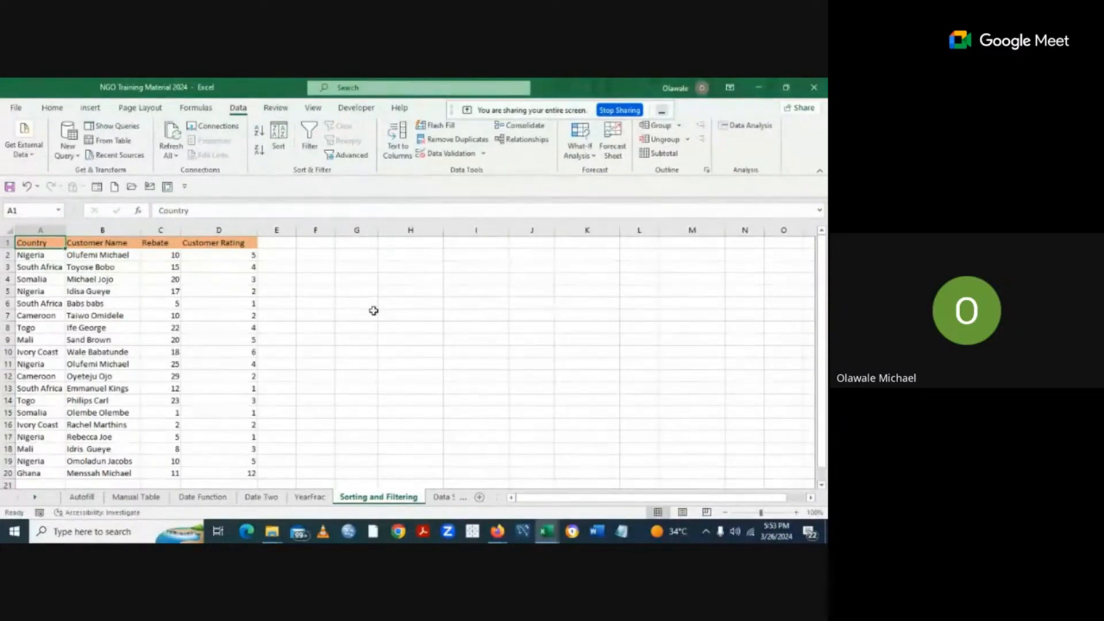
Enter criteria header 'Country' in G1 and 'Nigeria' in G2.
{"action": "left_click", "coordinate": [356, 241]}
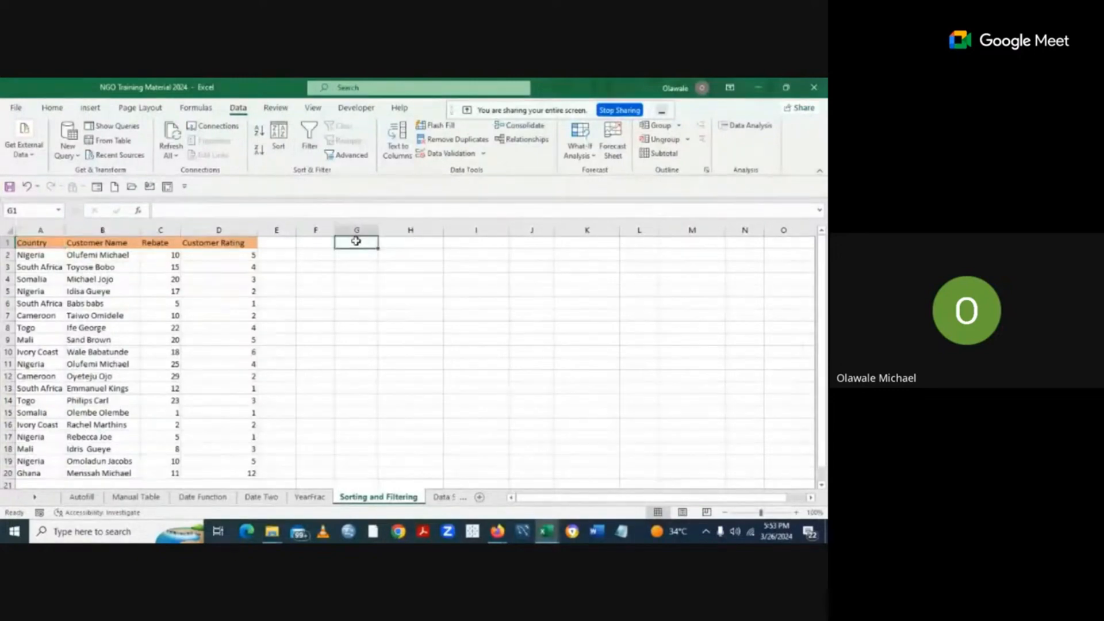
{"action": "type", "text": "Co"}
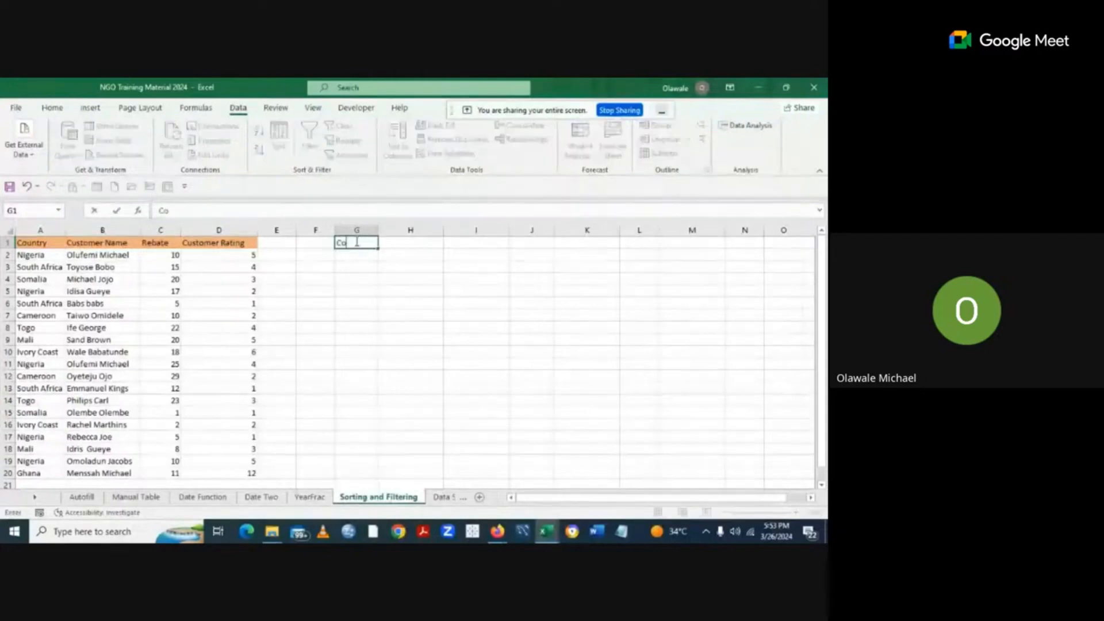
{"action": "type", "text": "untry"}
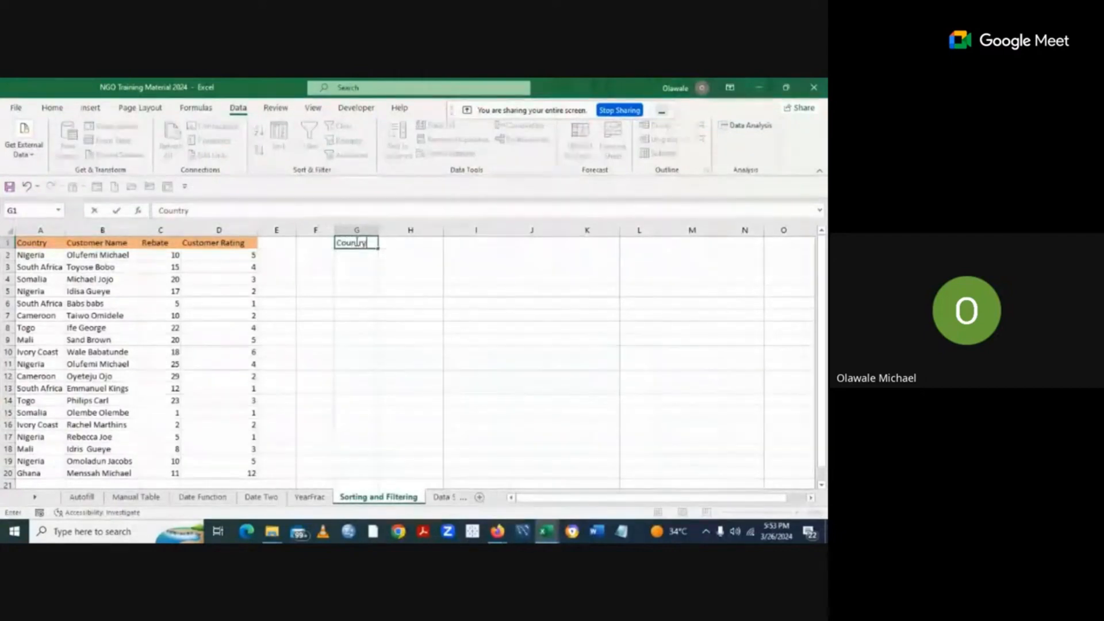
{"action": "left_click", "coordinate": [403, 282]}
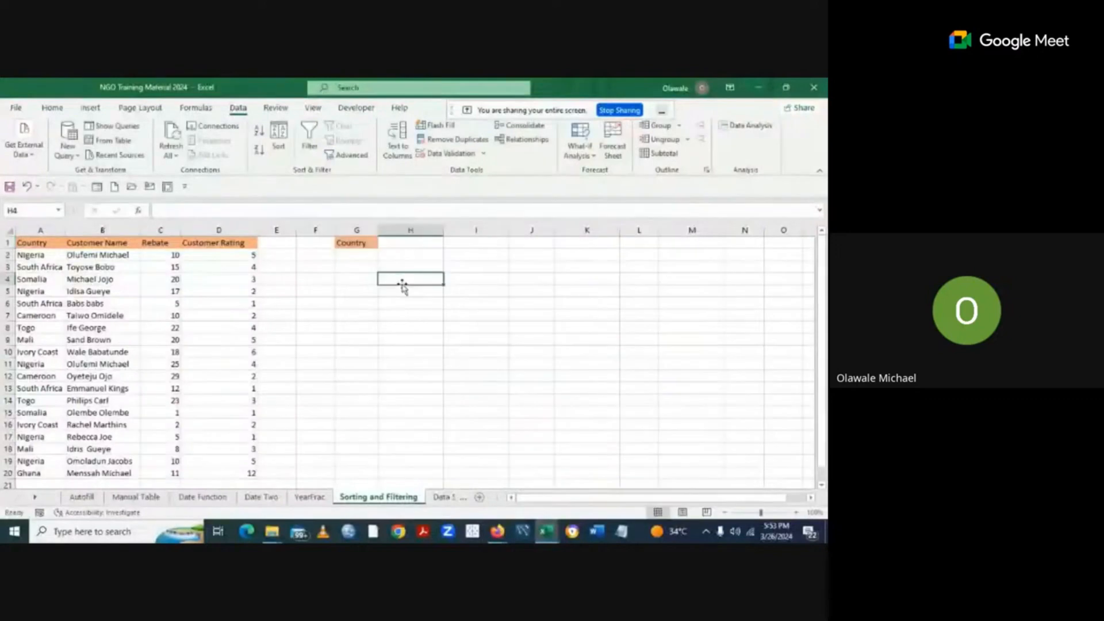
{"action": "left_click", "coordinate": [346, 257]}
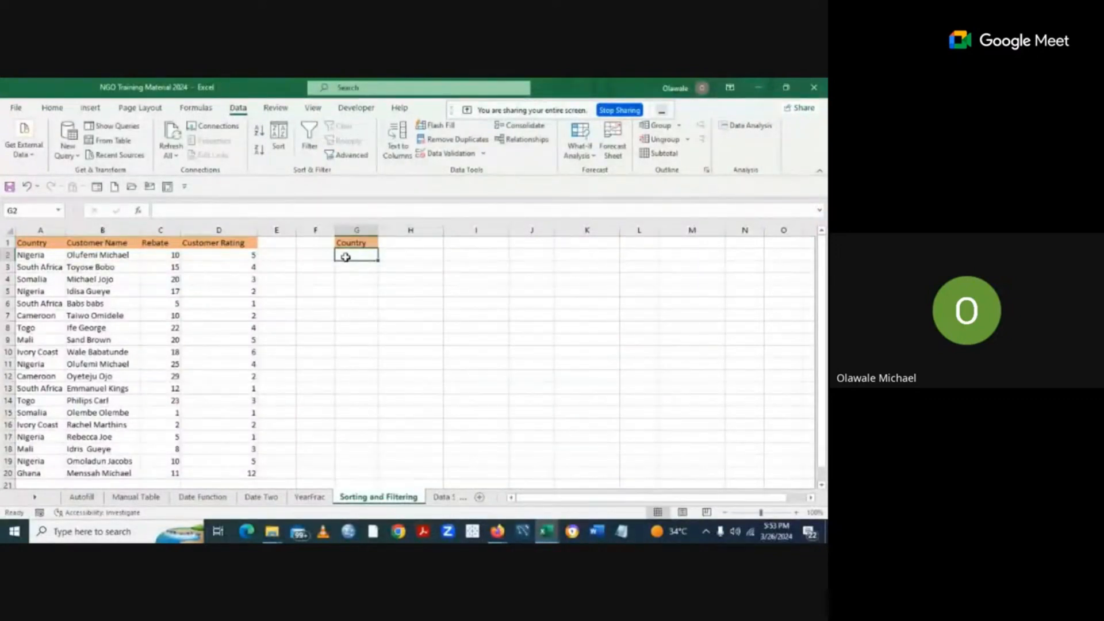
{"action": "type", "text": "Niger"}
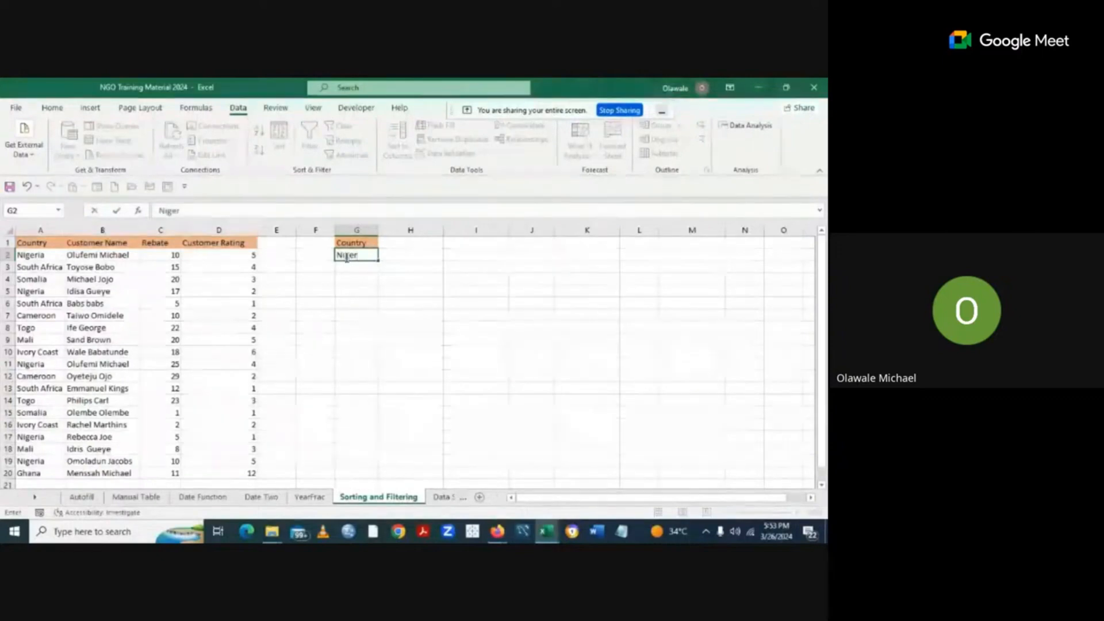
{"action": "type", "text": "ia"}
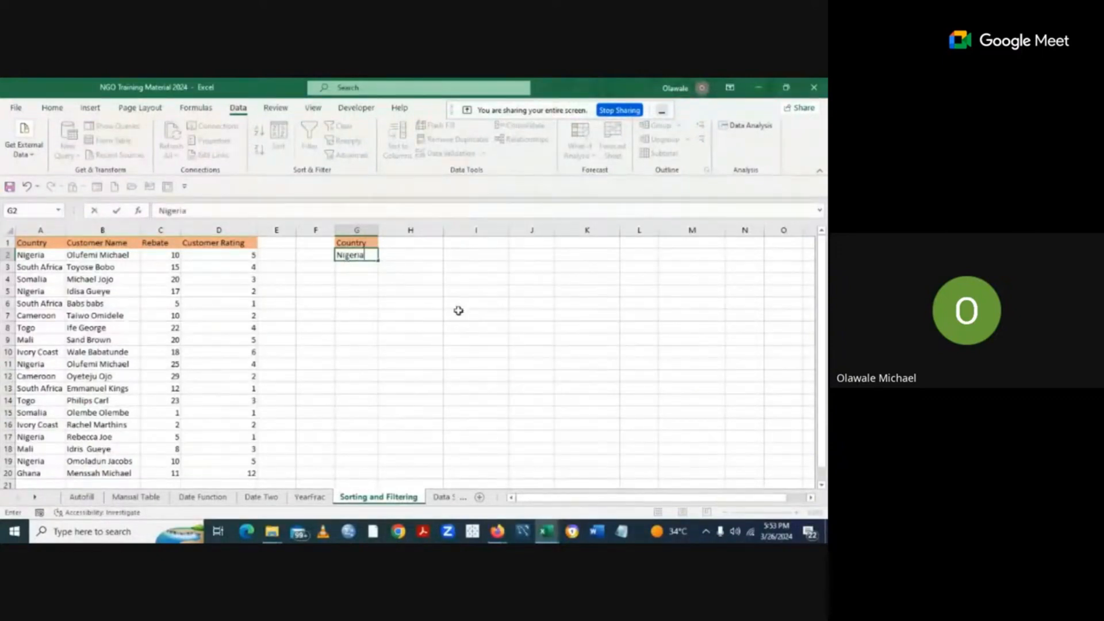
{"action": "left_click", "coordinate": [460, 314]}
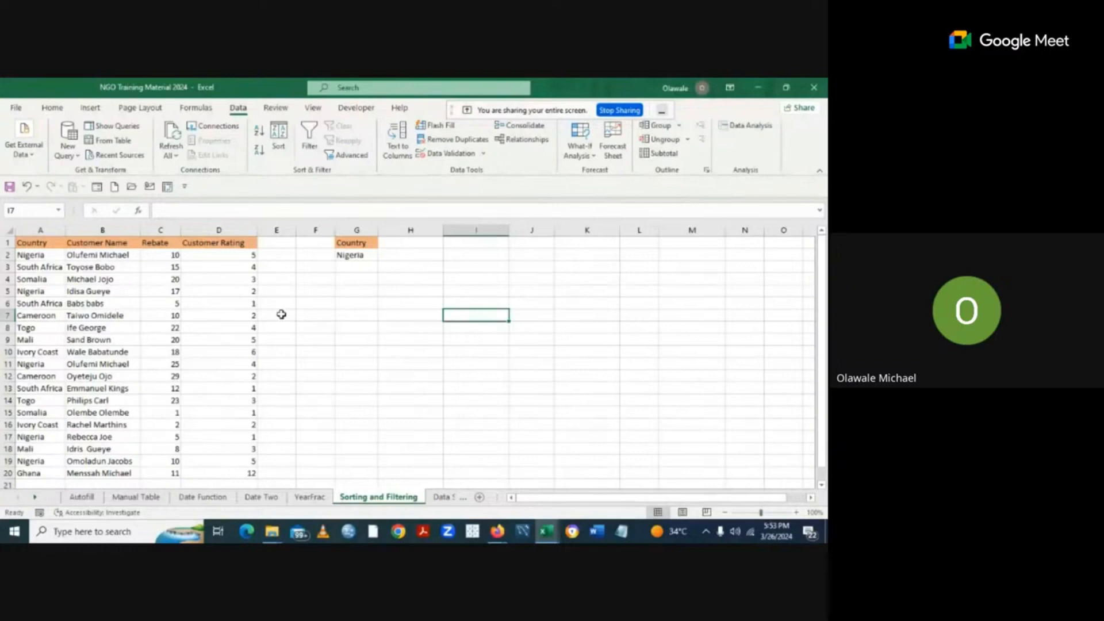
{"action": "left_click", "coordinate": [34, 243]}
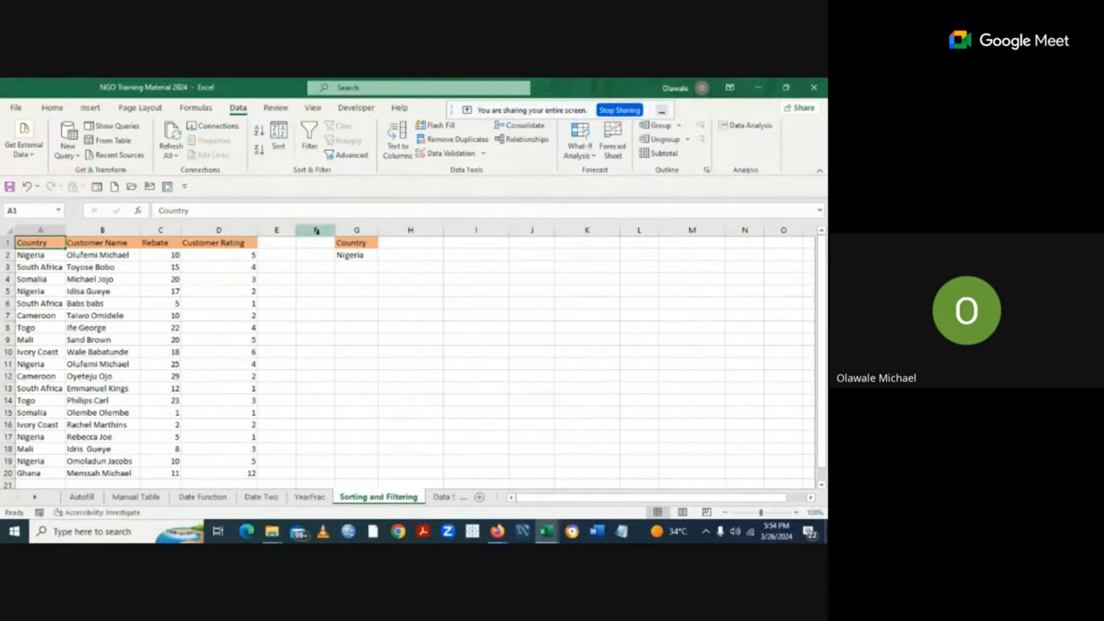
Open the Advanced Filter dialog for the customer data in A1:D20.
{"action": "left_click", "coordinate": [337, 156]}
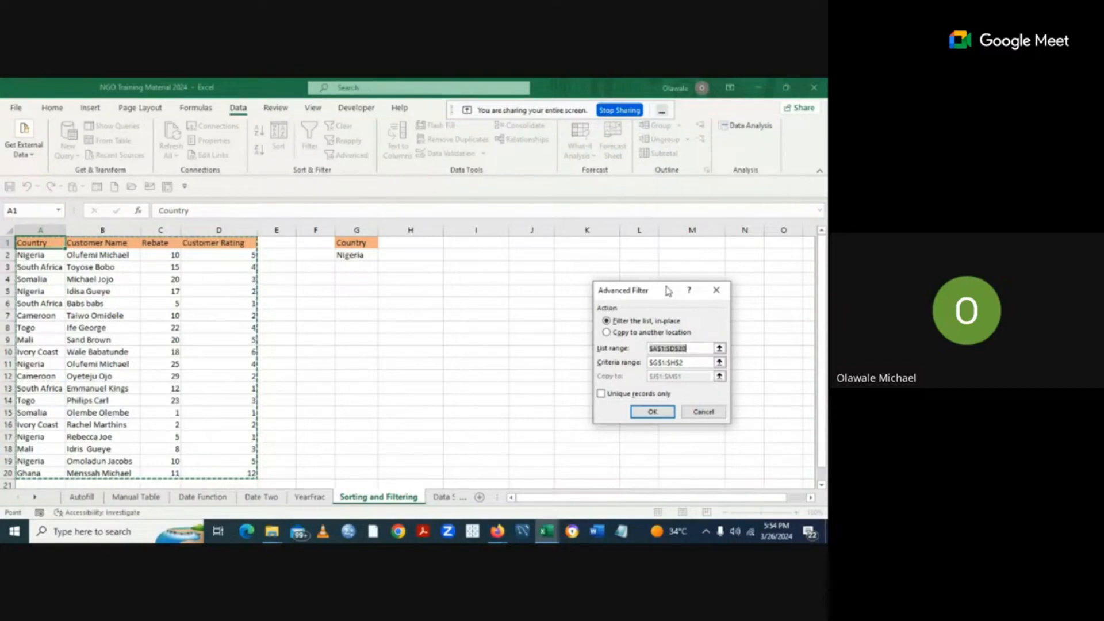
Move the Advanced Filter dialog aside and empty its criteria range.
{"action": "left_click_drag", "start_coordinate": [666, 290], "coordinate": [516, 282]}
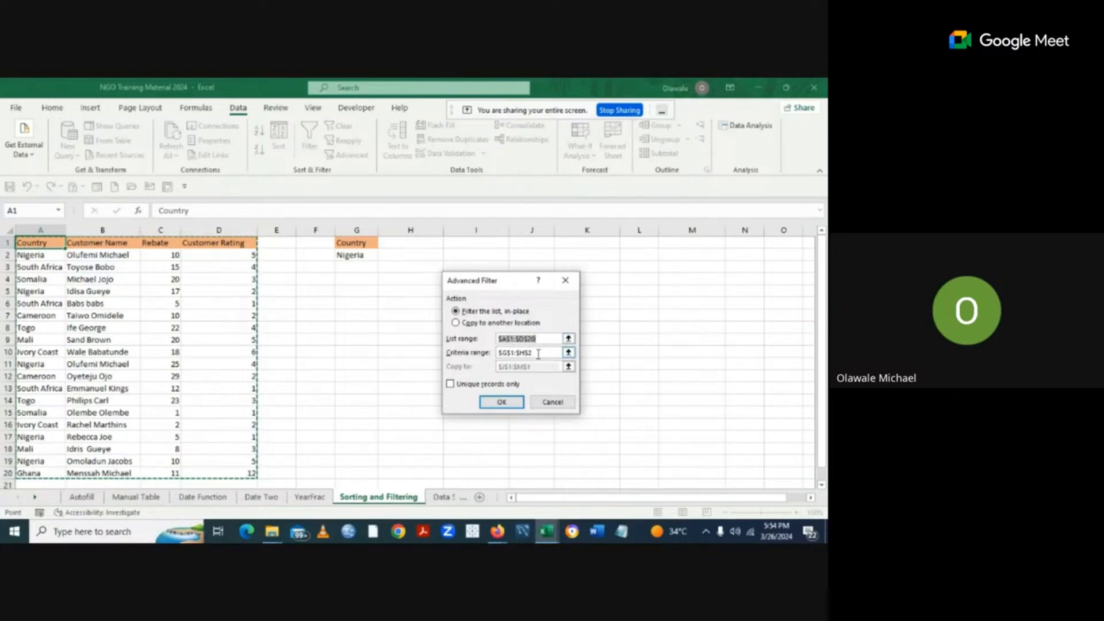
{"action": "left_click", "coordinate": [539, 354]}
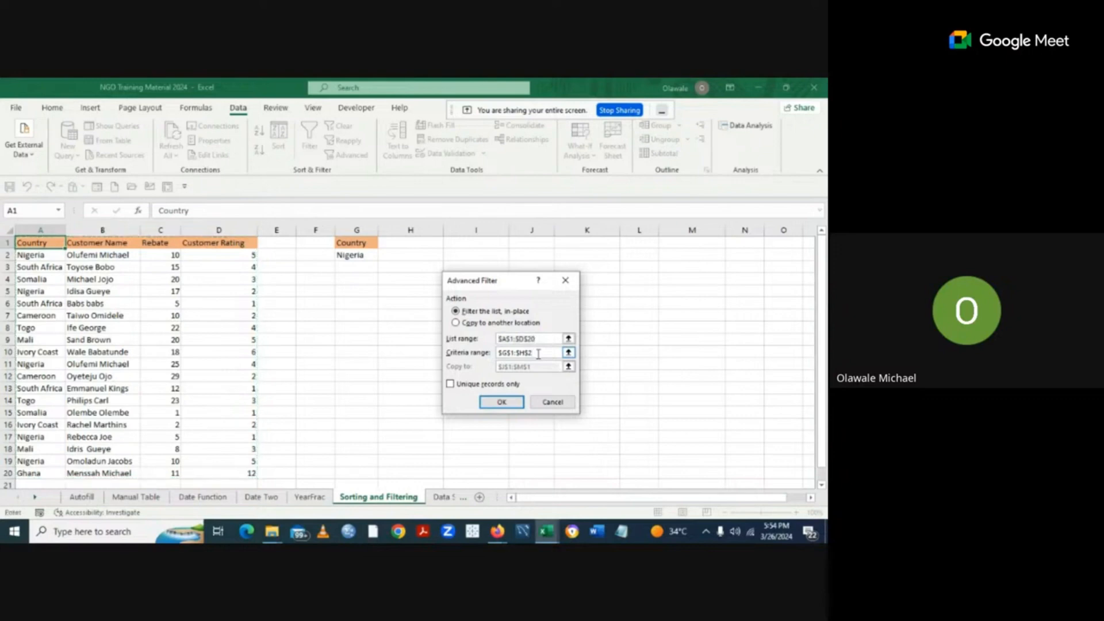
{"action": "key", "text": "BackSpace"}
{"action": "key", "text": "BackSpace"}
{"action": "key", "text": "BackSpace"}
{"action": "key", "text": "BackSpace"}
{"action": "key", "text": "BackSpace"}
{"action": "key", "text": "BackSpace"}
{"action": "key", "text": "BackSpace"}
{"action": "key", "text": "BackSpace"}
{"action": "key", "text": "BackSpace"}
Set the criteria range to G1:G2, the Country heading and Nigeria.
{"action": "left_click", "coordinate": [568, 352]}
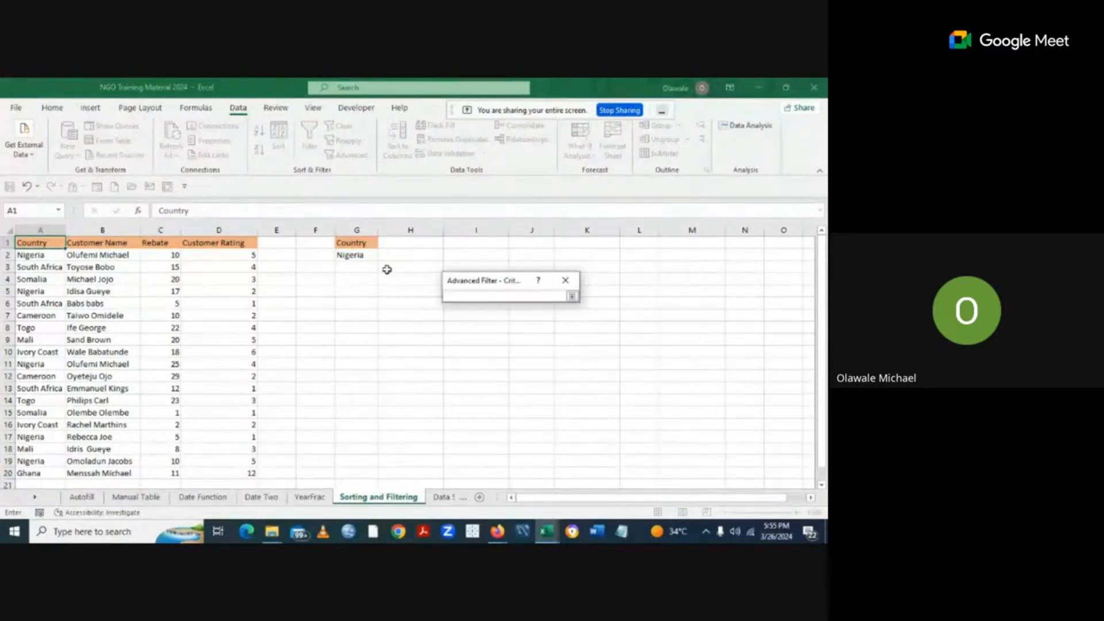
{"action": "left_click_drag", "start_coordinate": [344, 243], "coordinate": [347, 252]}
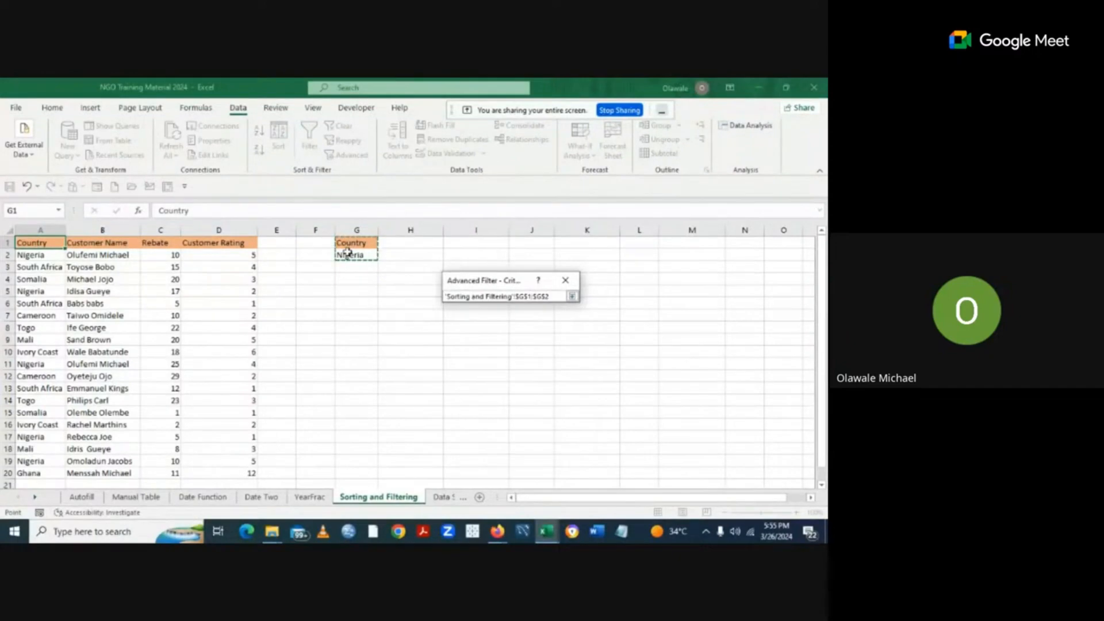
{"action": "key", "text": "Return"}
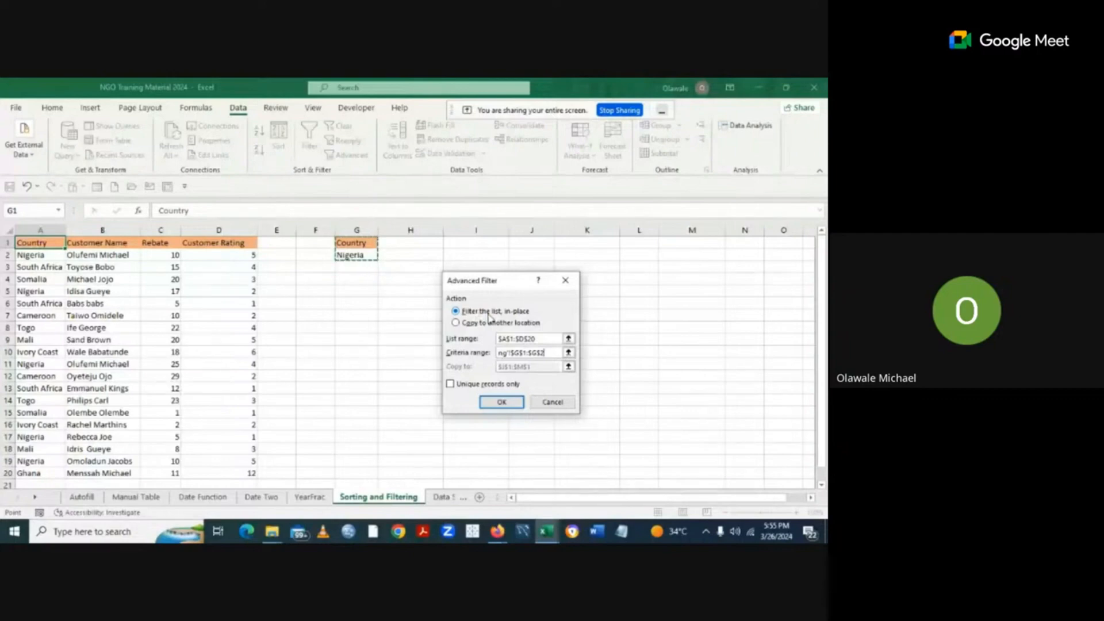
Copy the filtered Nigeria rows with their headers to a new table starting at I1.
{"action": "left_click", "coordinate": [456, 323]}
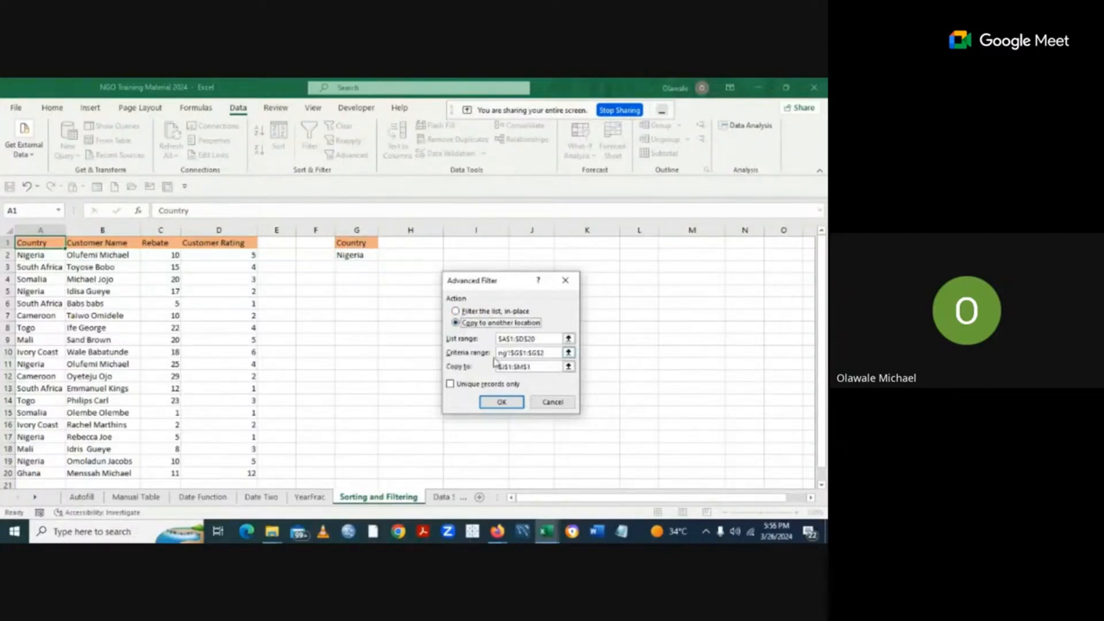
{"action": "left_click", "coordinate": [535, 366]}
{"action": "key", "text": "BackSpace"}
{"action": "key", "text": "BackSpace"}
{"action": "key", "text": "BackSpace"}
{"action": "key", "text": "BackSpace"}
{"action": "key", "text": "BackSpace"}
{"action": "key", "text": "BackSpace"}
{"action": "key", "text": "BackSpace"}
{"action": "key", "text": "BackSpace"}
{"action": "key", "text": "BackSpace"}
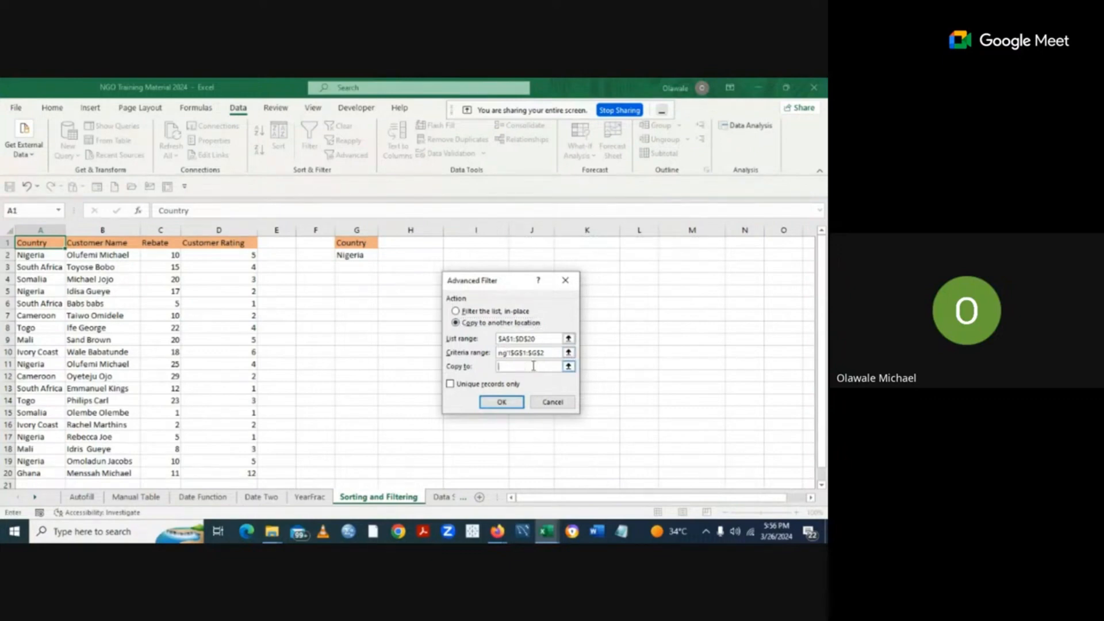
{"action": "left_click", "coordinate": [568, 367]}
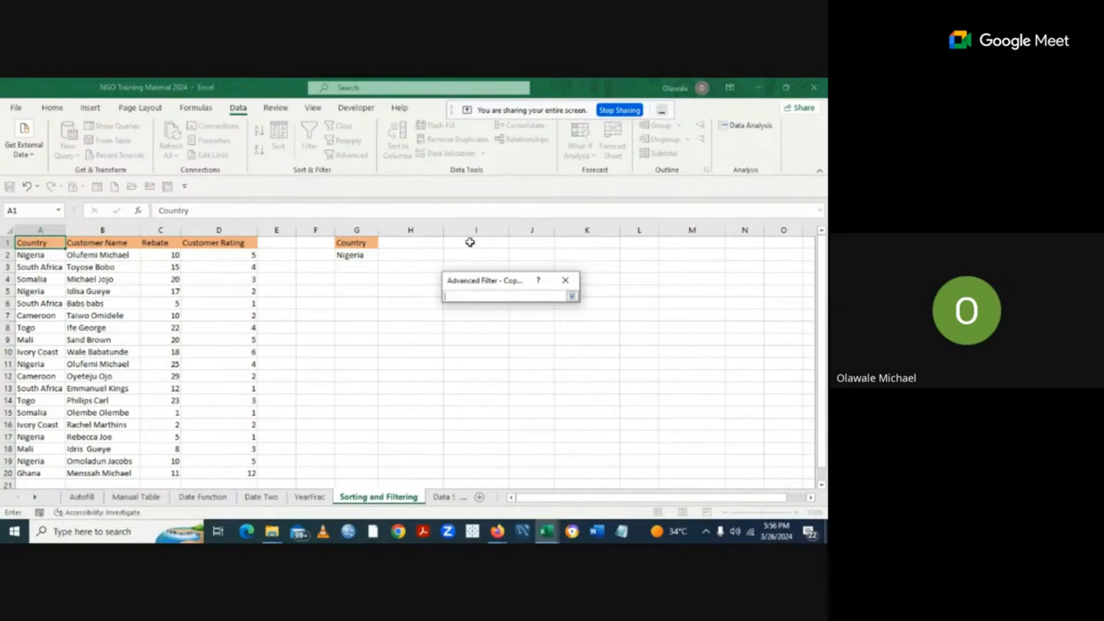
{"action": "left_click", "coordinate": [472, 242]}
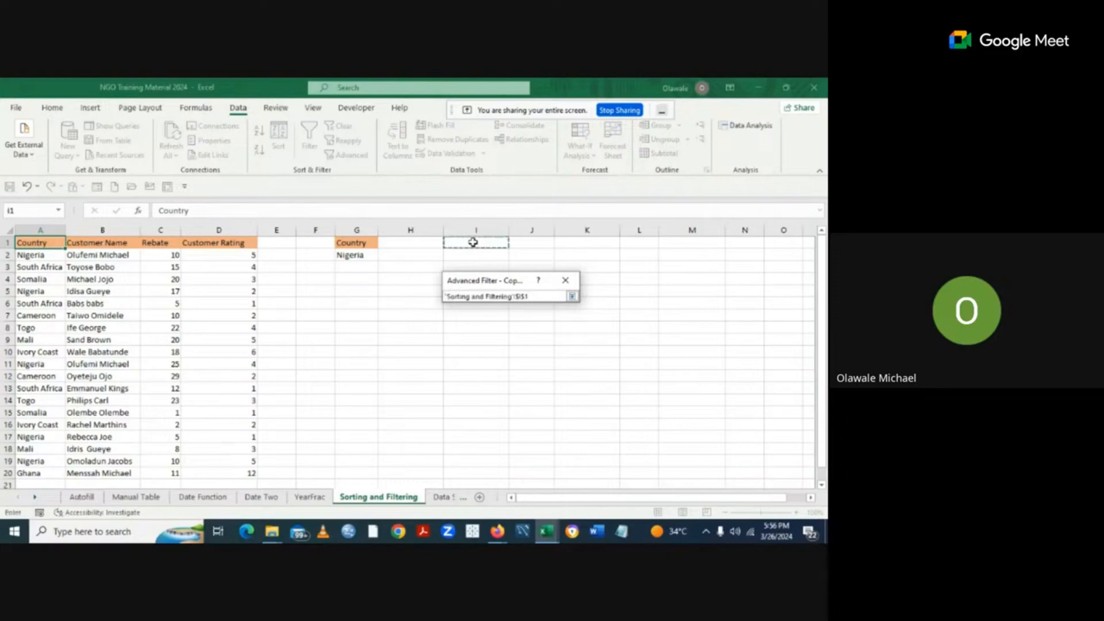
{"action": "key", "text": "Return"}
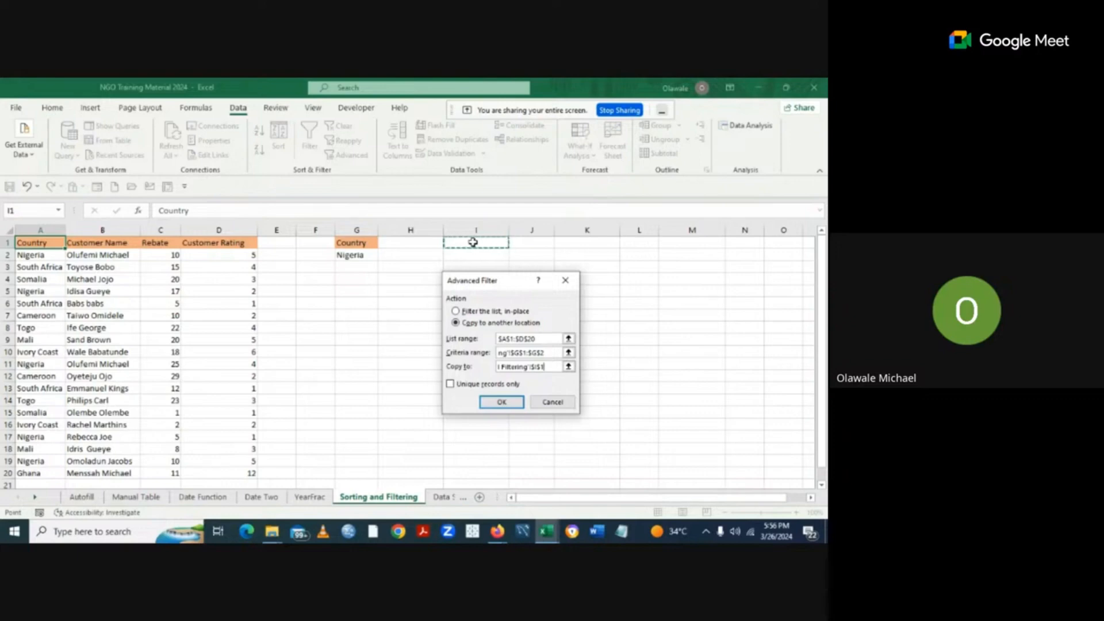
{"action": "left_click", "coordinate": [501, 403]}
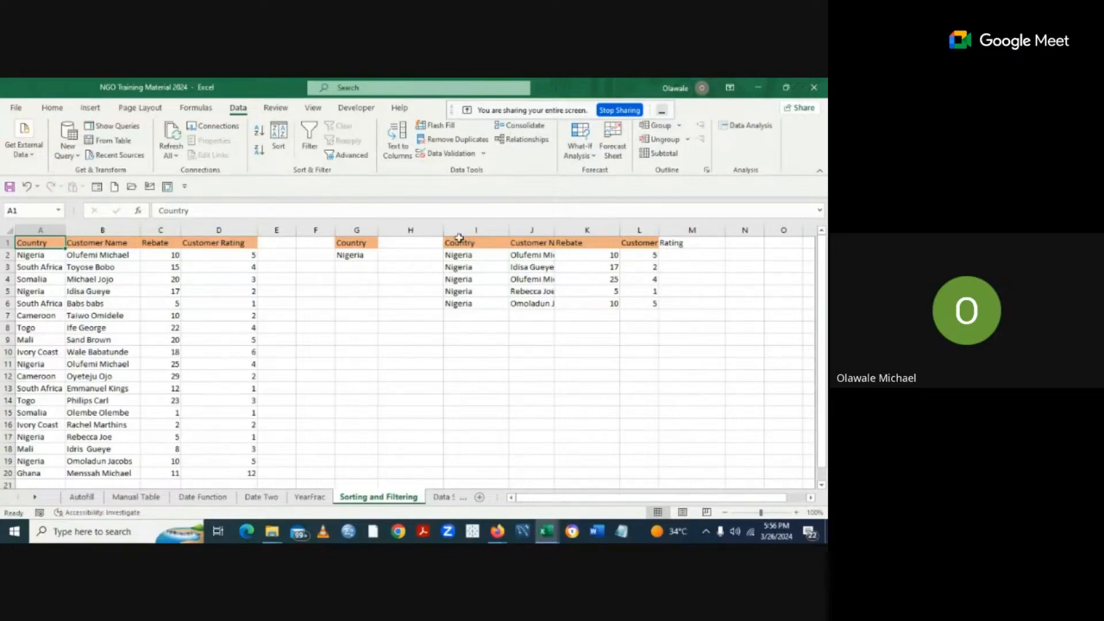
AutoFit the column widths of the copied Nigeria table in I1:L6.
{"action": "left_click_drag", "start_coordinate": [459, 242], "coordinate": [665, 298]}
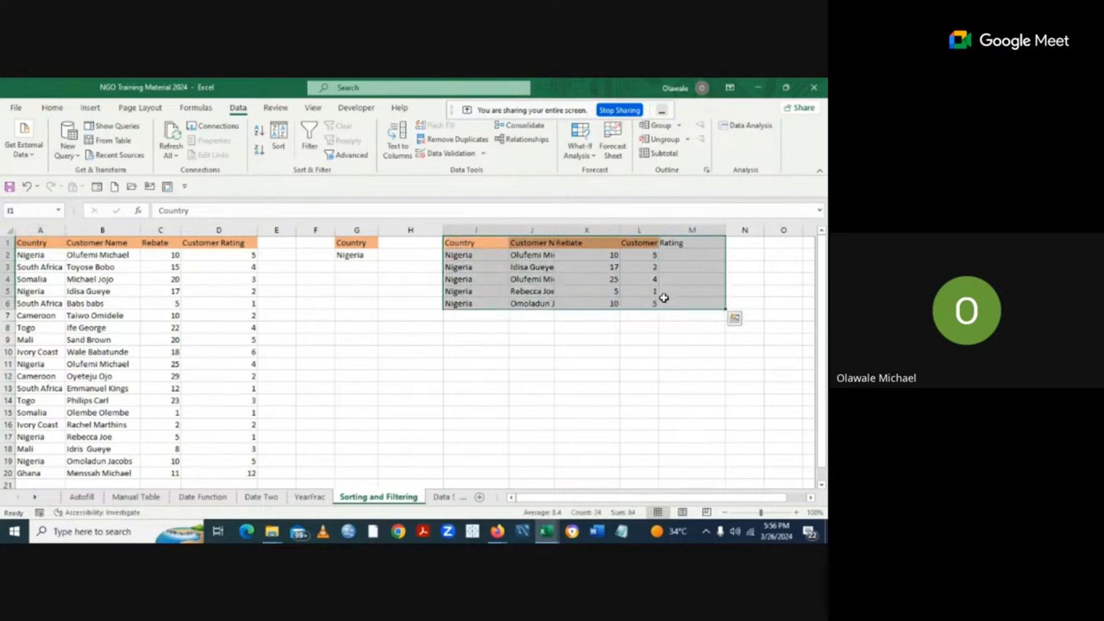
{"action": "left_click", "coordinate": [52, 111]}
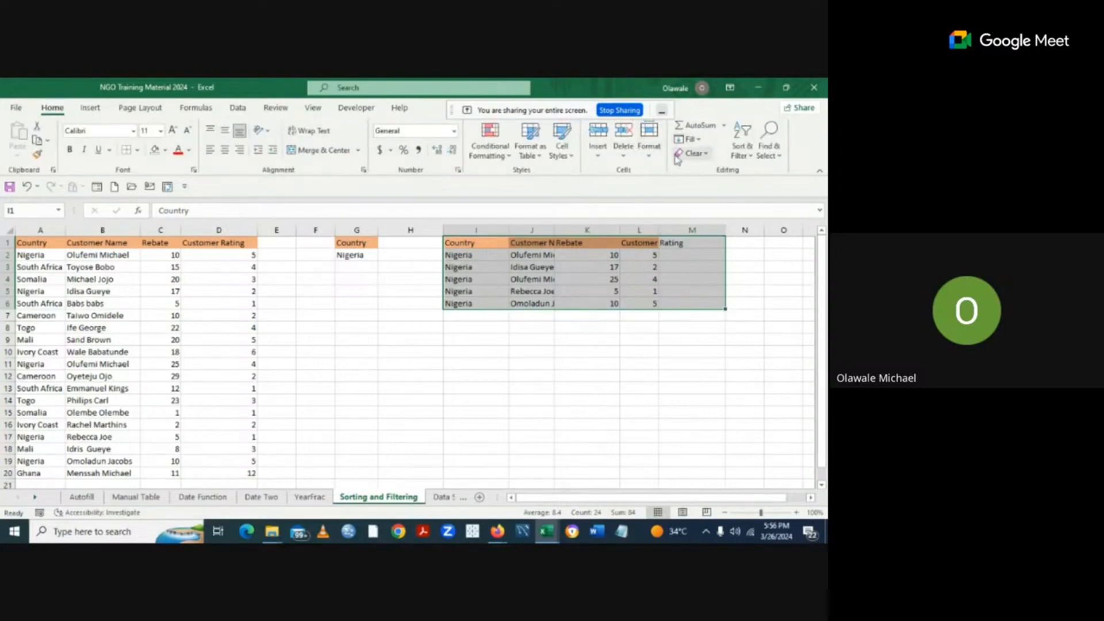
{"action": "left_click", "coordinate": [650, 150]}
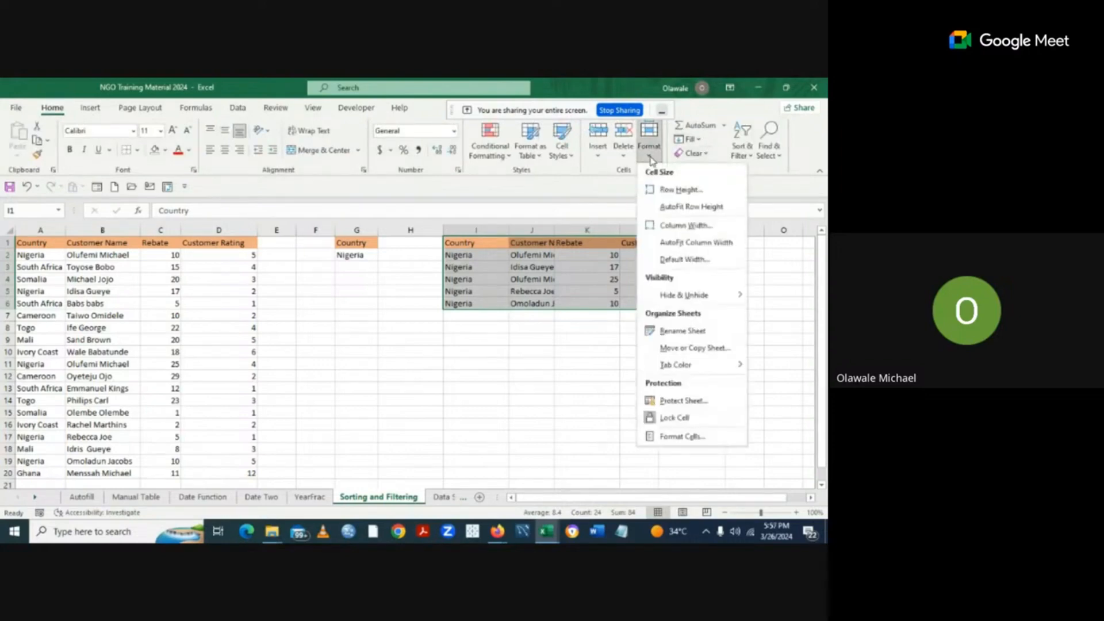
{"action": "left_click", "coordinate": [684, 243]}
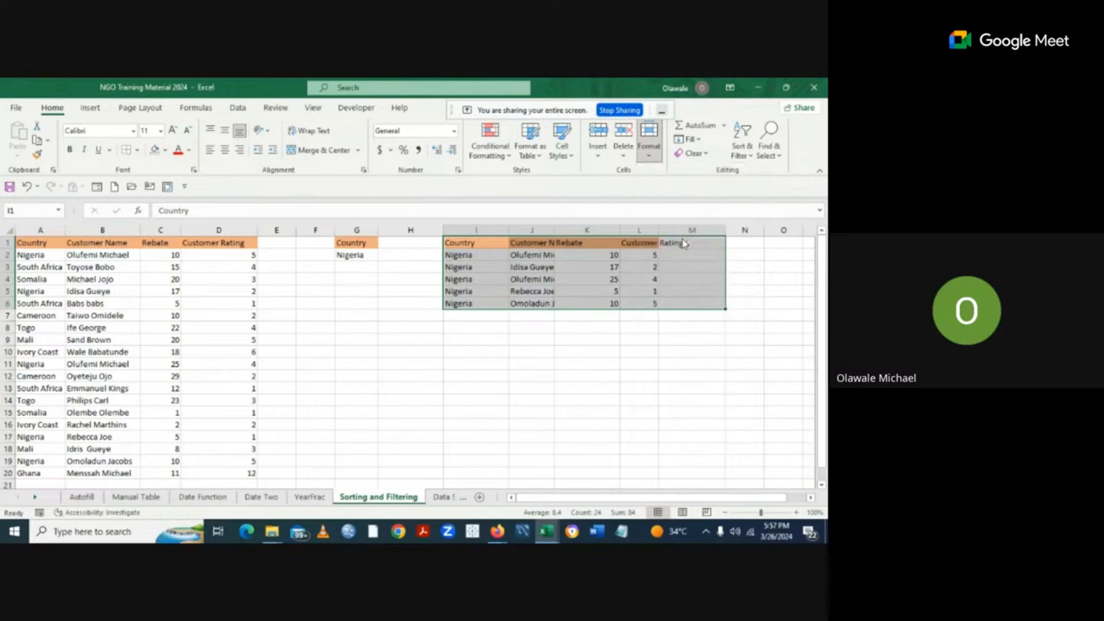
{"action": "left_click", "coordinate": [614, 347]}
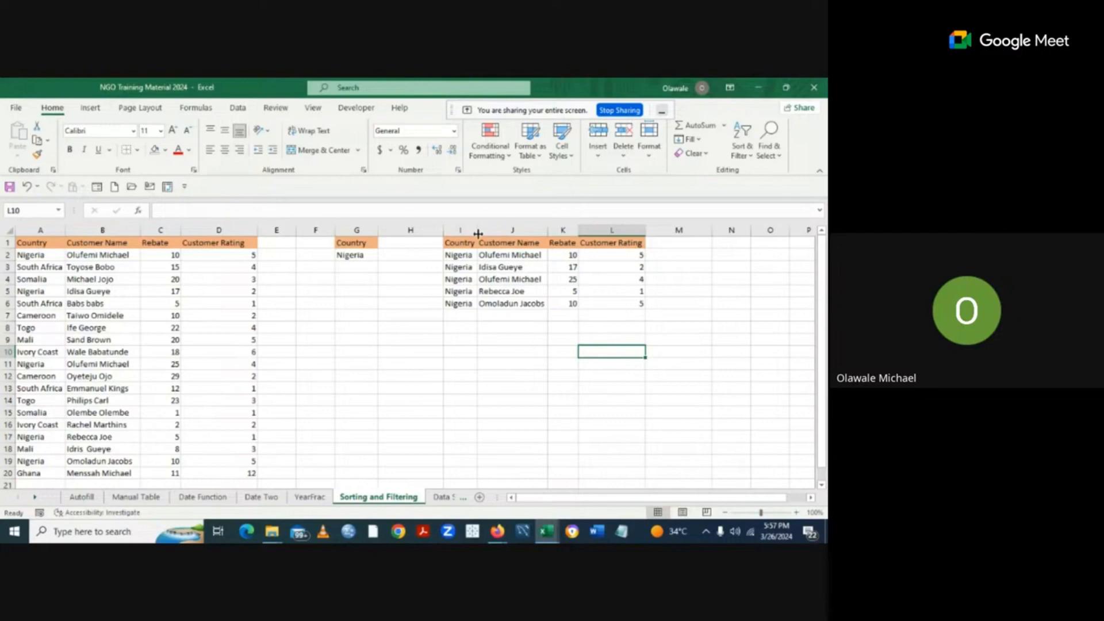
Widen column I, narrow column J to 13.57, then autofit columns L and J.
{"action": "left_click_drag", "start_coordinate": [478, 233], "coordinate": [490, 231]}
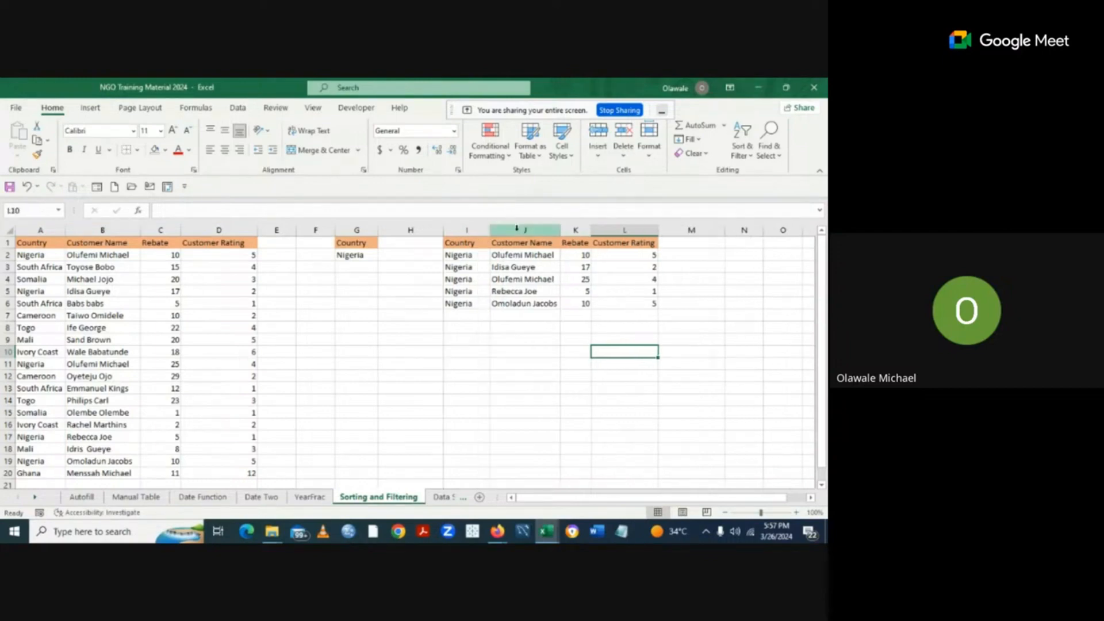
{"action": "left_click_drag", "start_coordinate": [561, 230], "coordinate": [590, 228]}
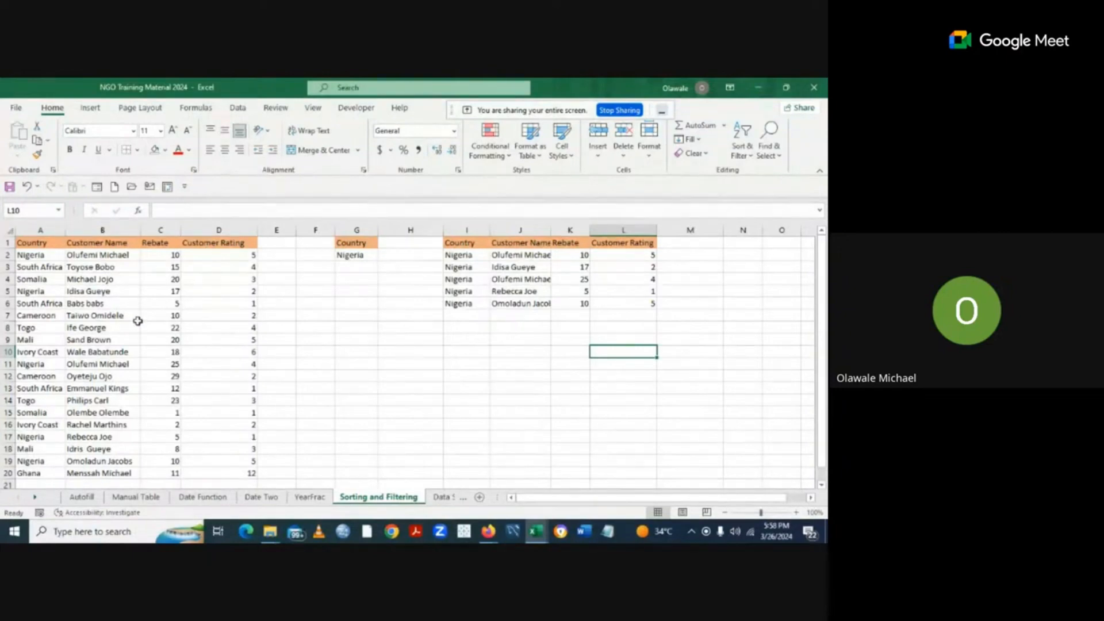
{"action": "left_click", "coordinate": [649, 150]}
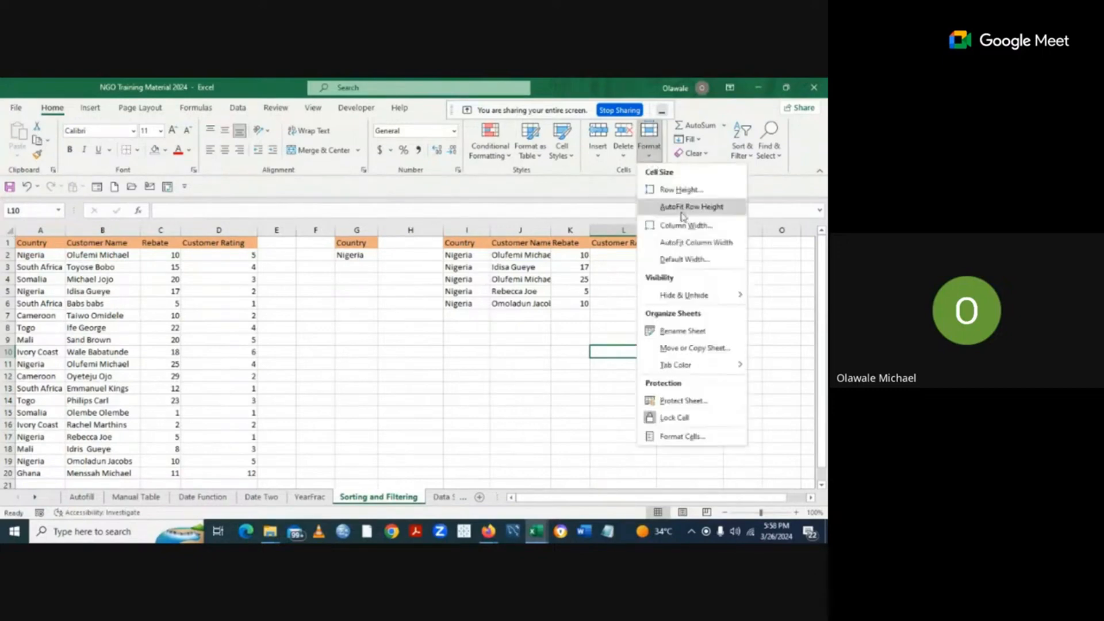
{"action": "left_click", "coordinate": [684, 242]}
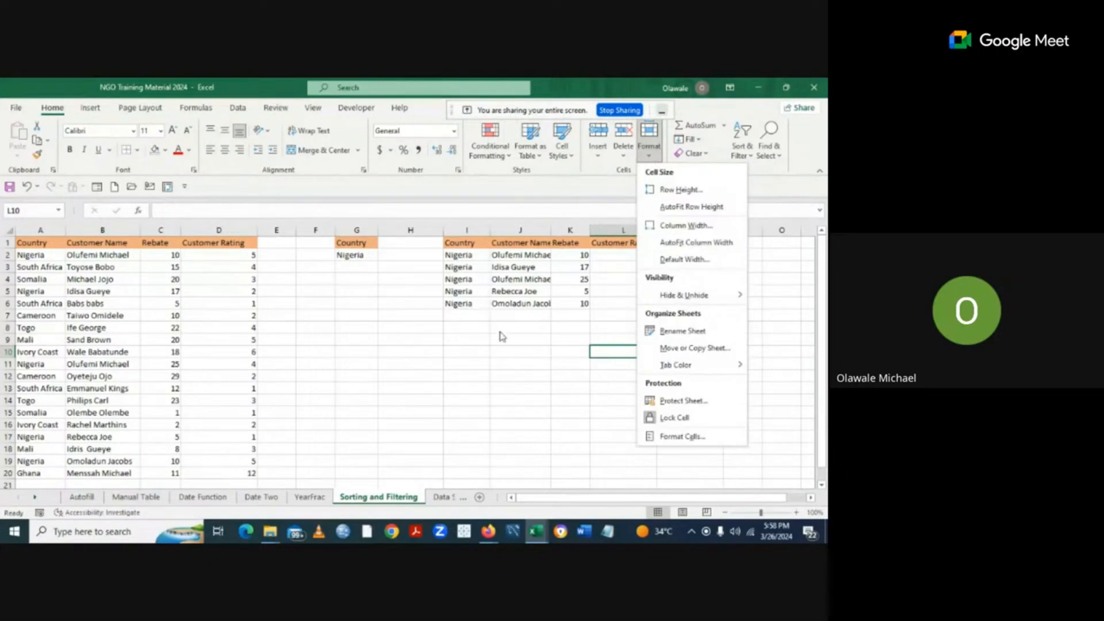
{"action": "double_click", "coordinate": [551, 230]}
{"action": "left_click", "coordinate": [399, 403]}
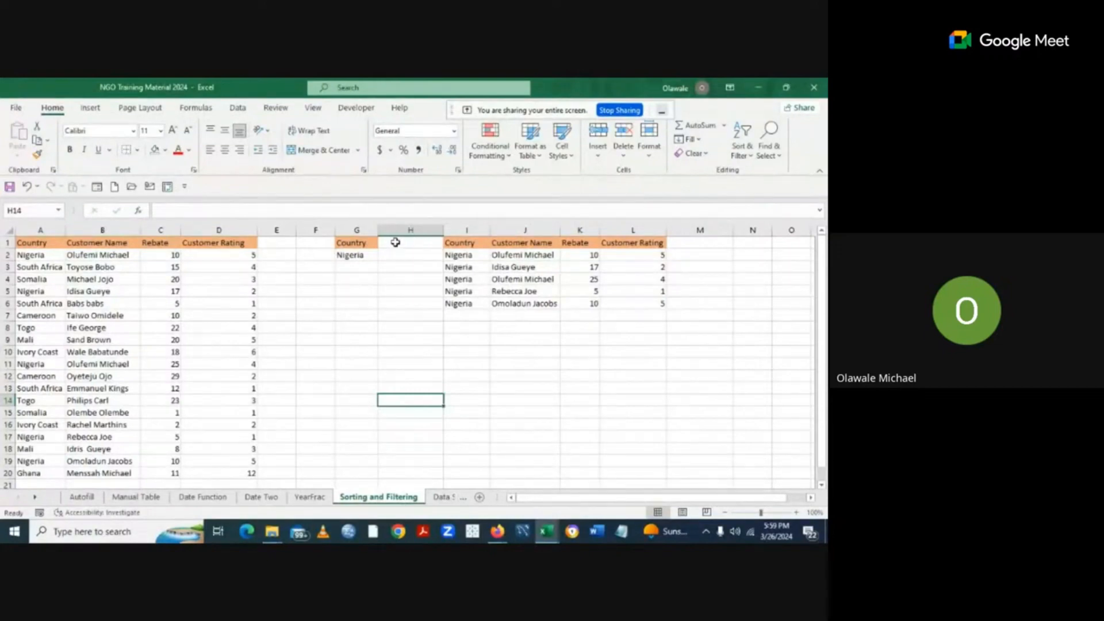
Enter the heading 'Customer Name' in cell H1.
{"action": "left_click", "coordinate": [396, 242]}
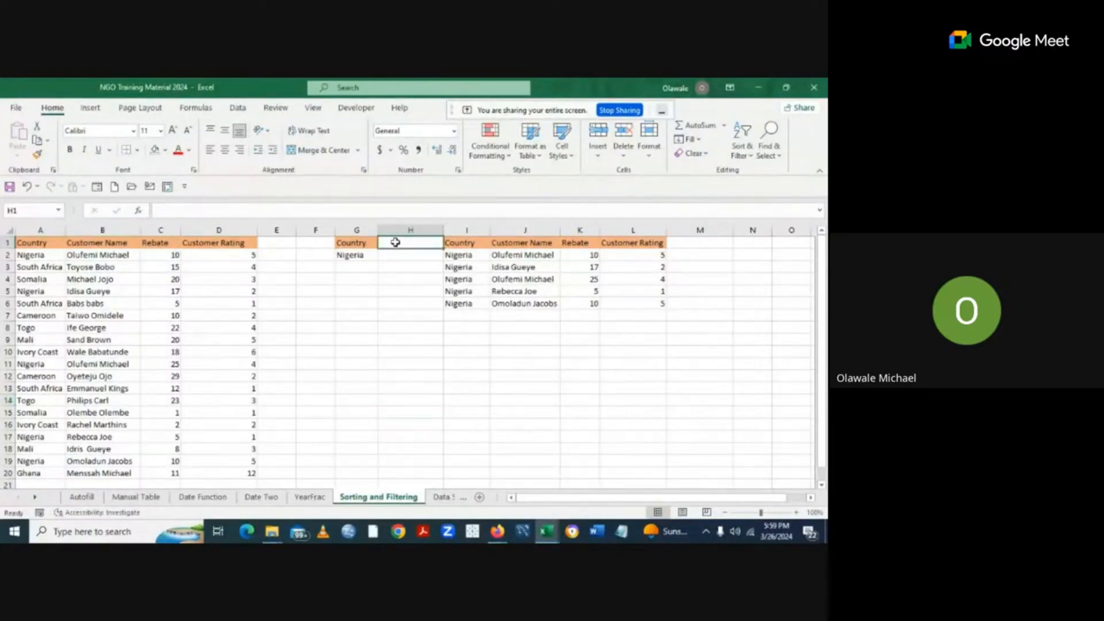
{"action": "type", "text": "Cu"}
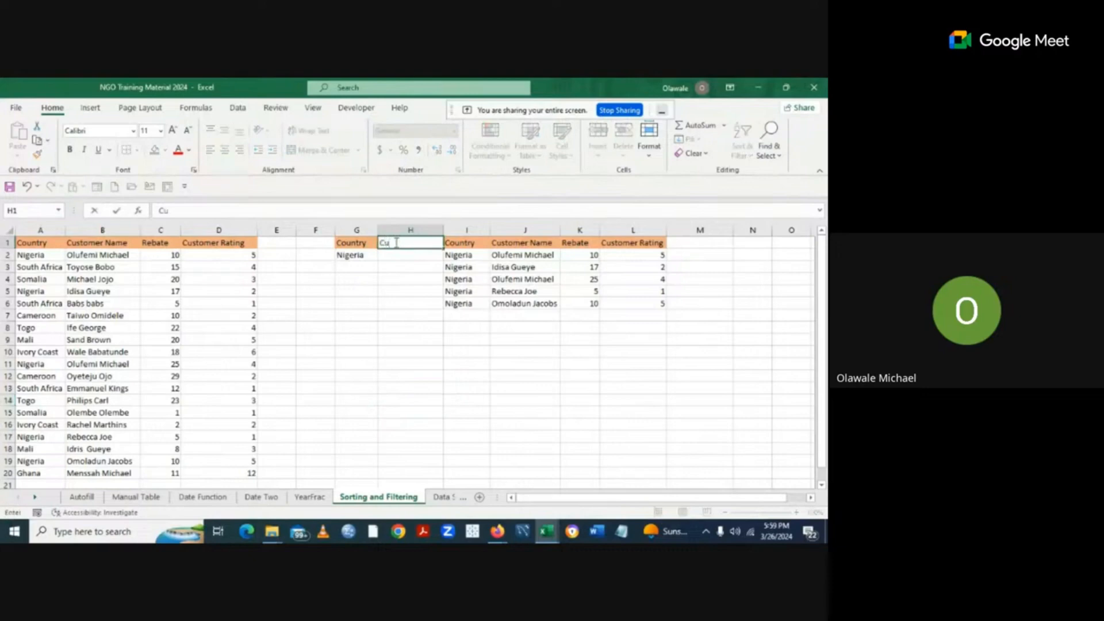
{"action": "type", "text": "stomer Name"}
{"action": "left_click", "coordinate": [411, 339]}
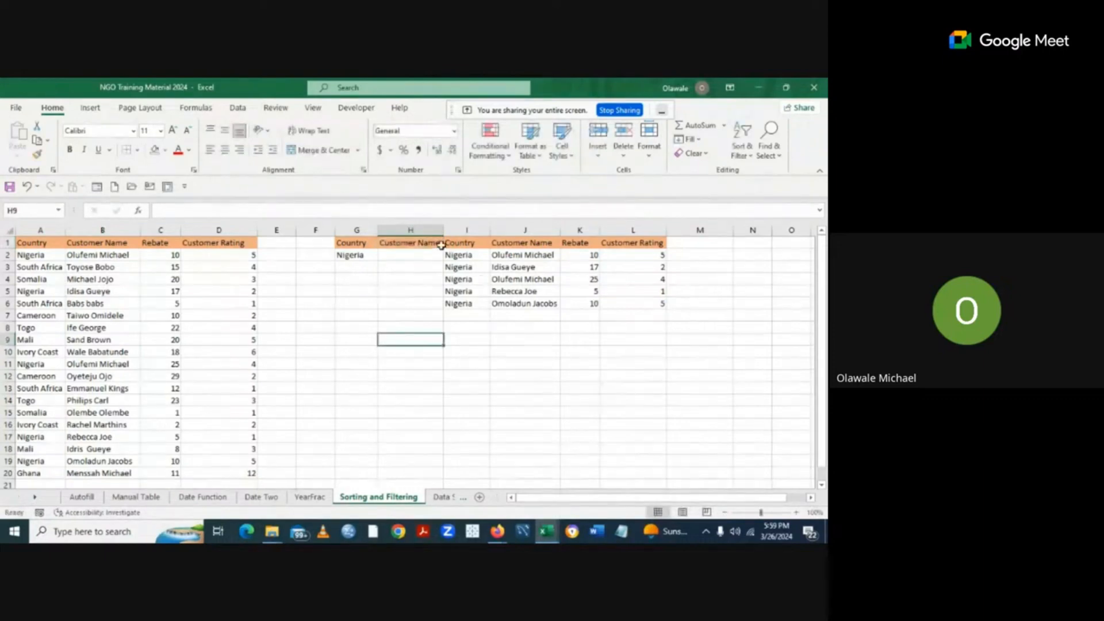
Insert an empty column at H, then delete column I holding the Customer Name heading.
{"action": "right_click", "coordinate": [431, 230]}
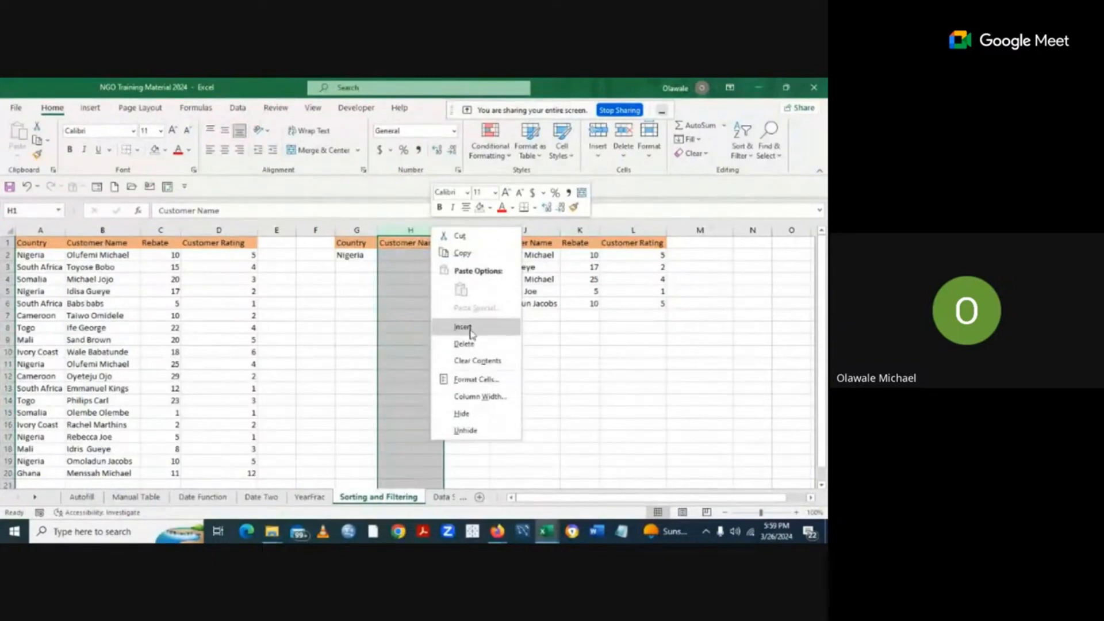
{"action": "left_click", "coordinate": [471, 332]}
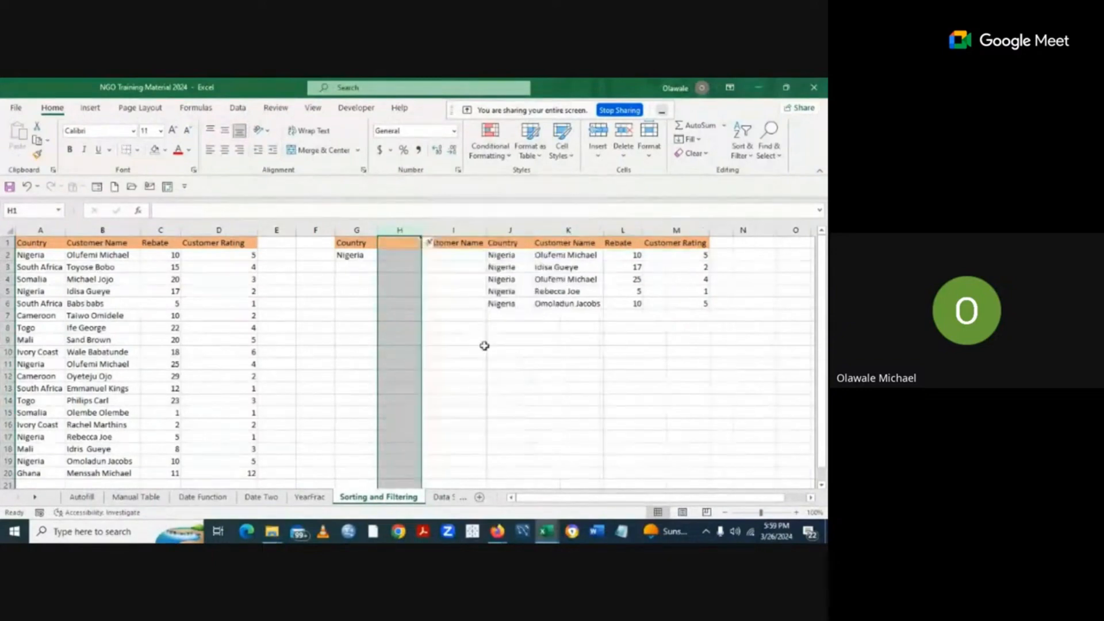
{"action": "left_click", "coordinate": [484, 351]}
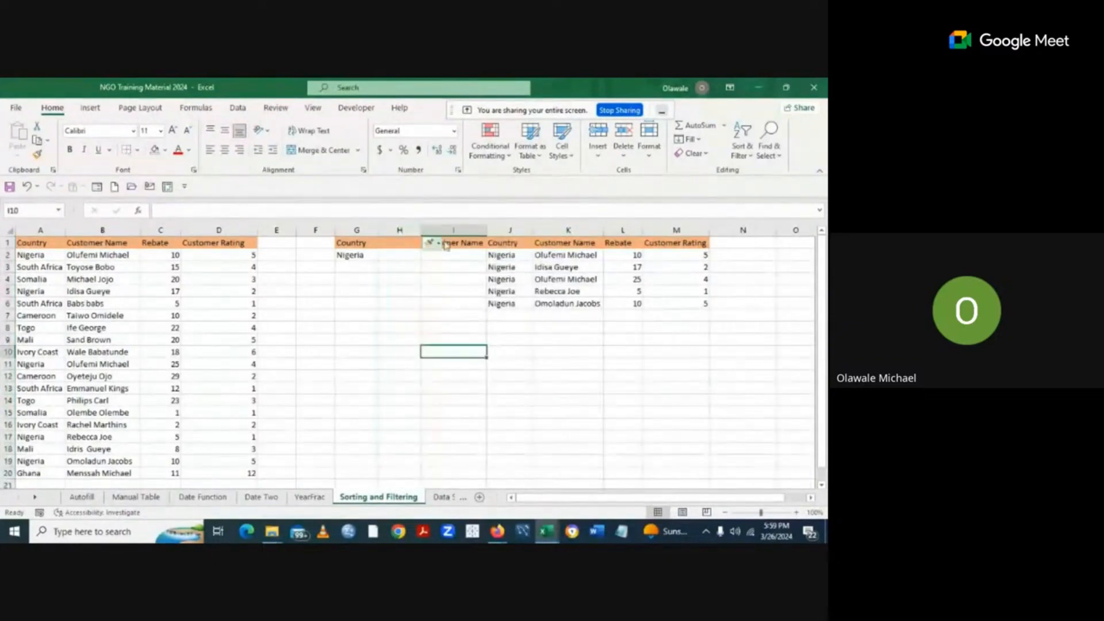
{"action": "right_click", "coordinate": [454, 229]}
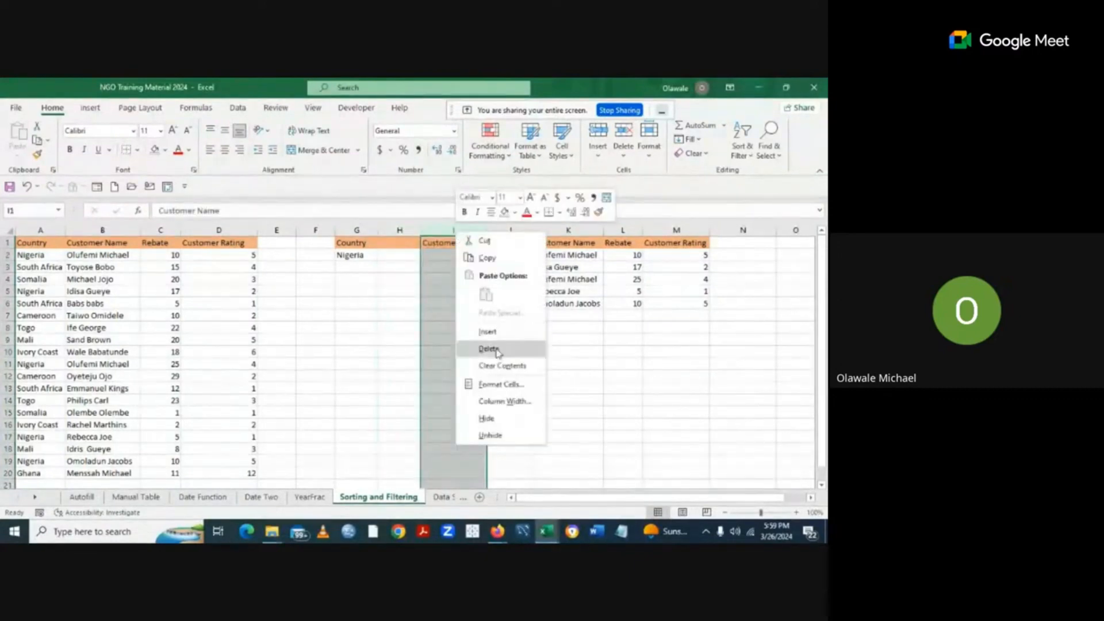
{"action": "left_click", "coordinate": [498, 352]}
{"action": "left_click_drag", "start_coordinate": [497, 362], "coordinate": [553, 391]}
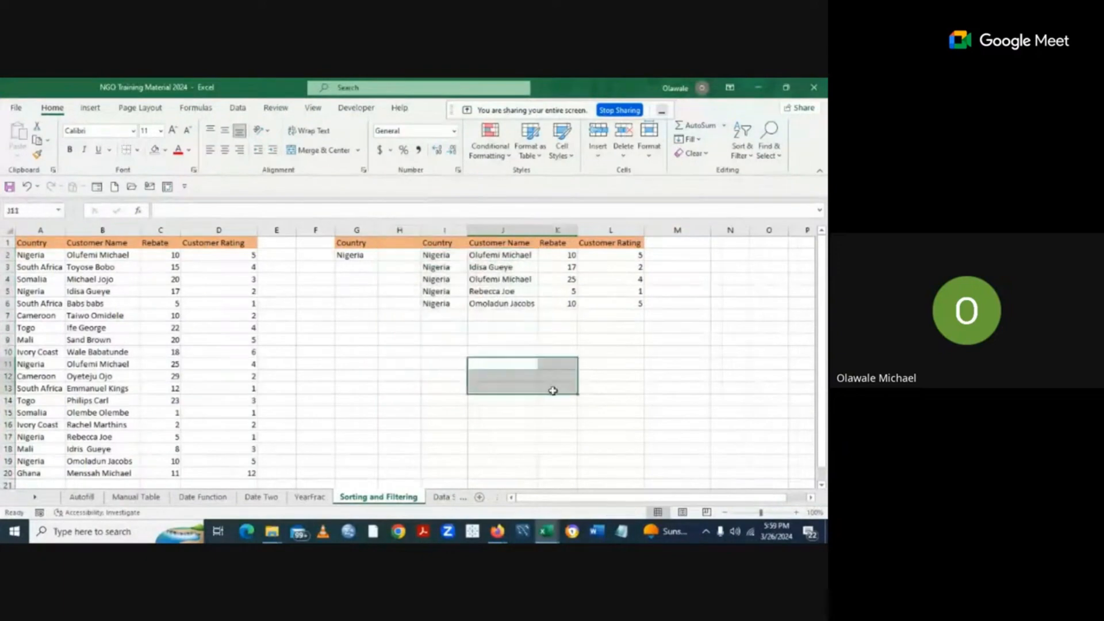
{"action": "left_click_drag", "start_coordinate": [664, 374], "coordinate": [330, 342]}
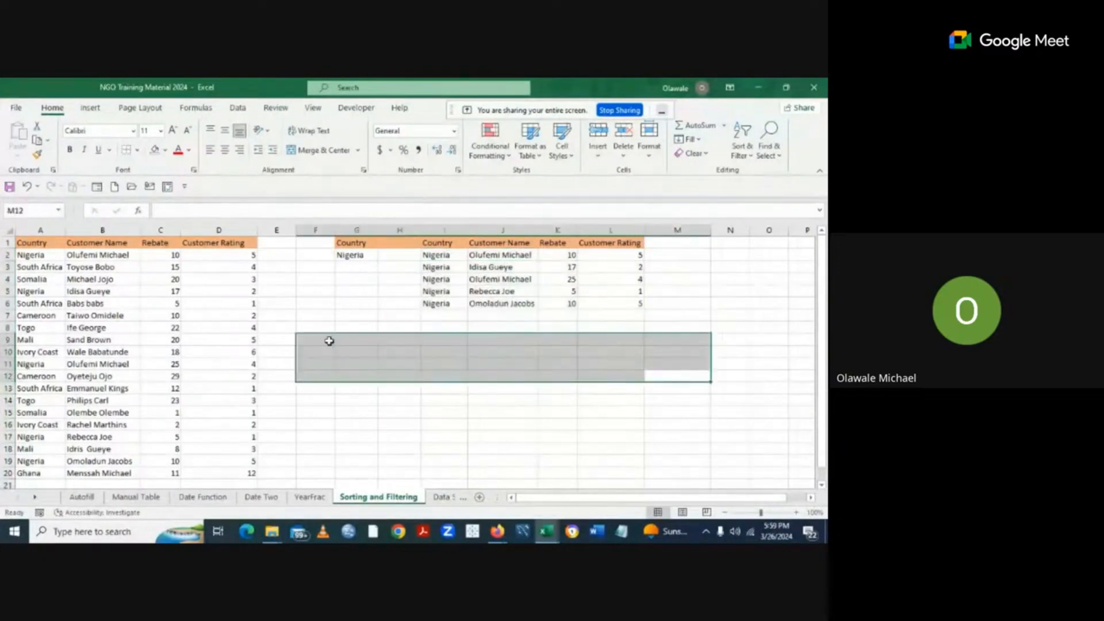
{"action": "left_click", "coordinate": [329, 342]}
{"action": "left_click", "coordinate": [368, 339]}
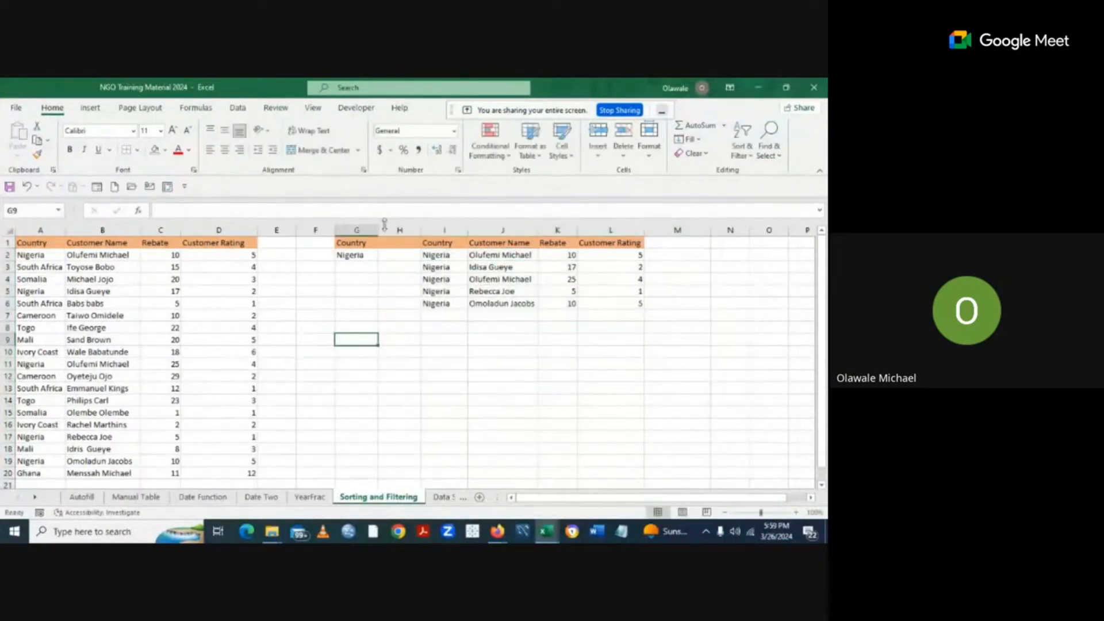
Start retyping the H1 heading as 'Customer NAME'.
{"action": "left_click", "coordinate": [392, 243]}
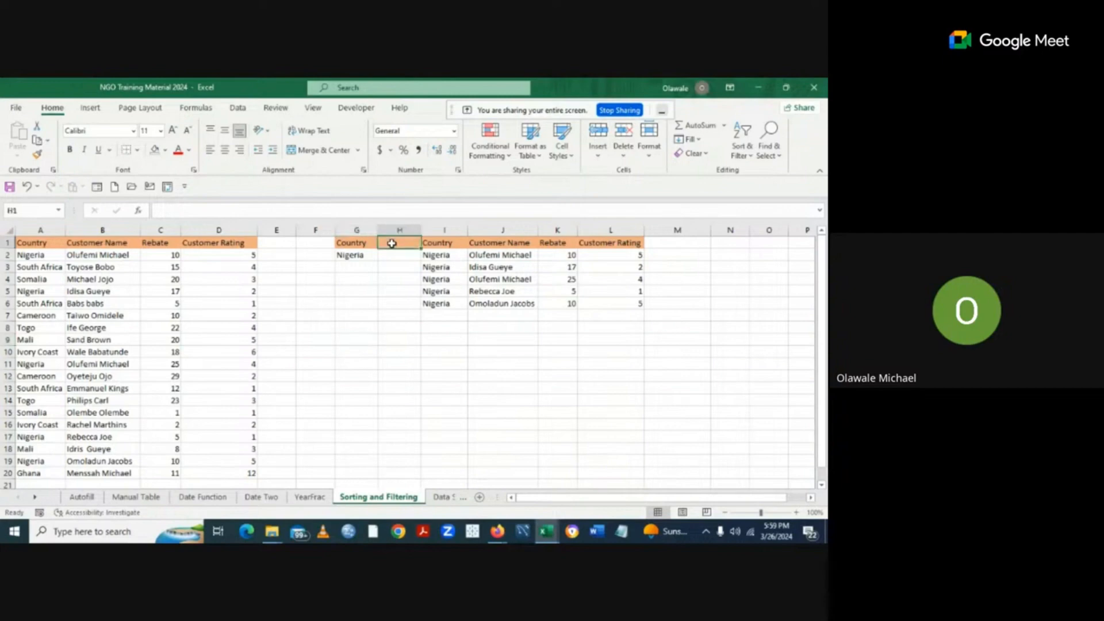
{"action": "double_click", "coordinate": [392, 243]}
{"action": "type", "text": "C"}
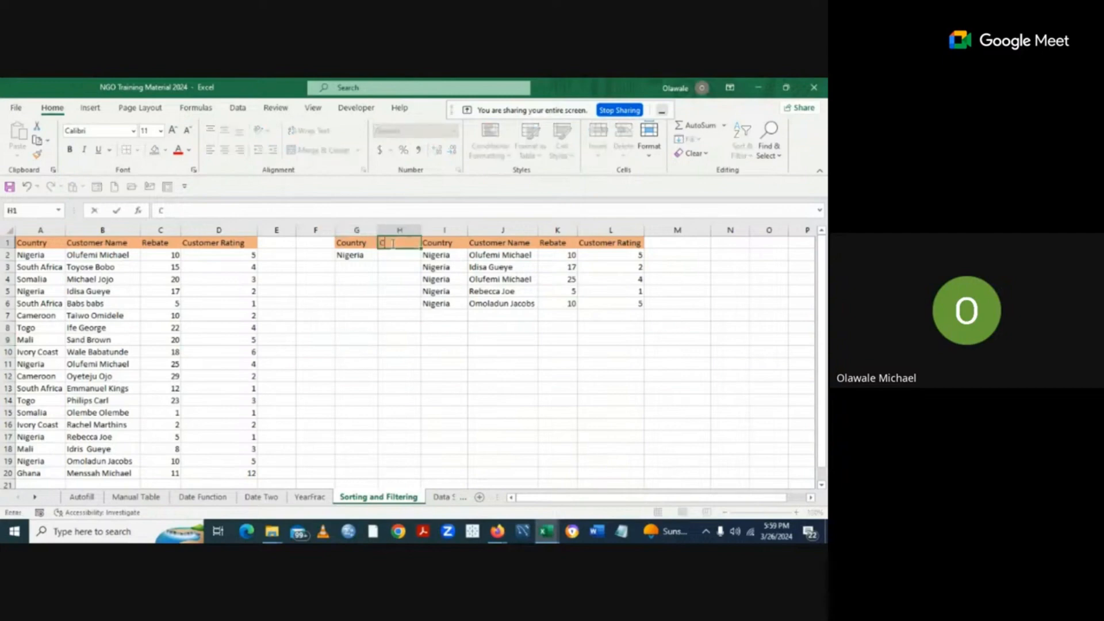
{"action": "type", "text": "ustomer NAME"}
Correct the H1 heading to 'Customer Name'.
{"action": "key", "text": "BackSpace"}
{"action": "key", "text": "BackSpace"}
{"action": "key", "text": "BackSpace"}
{"action": "type", "text": "ame"}
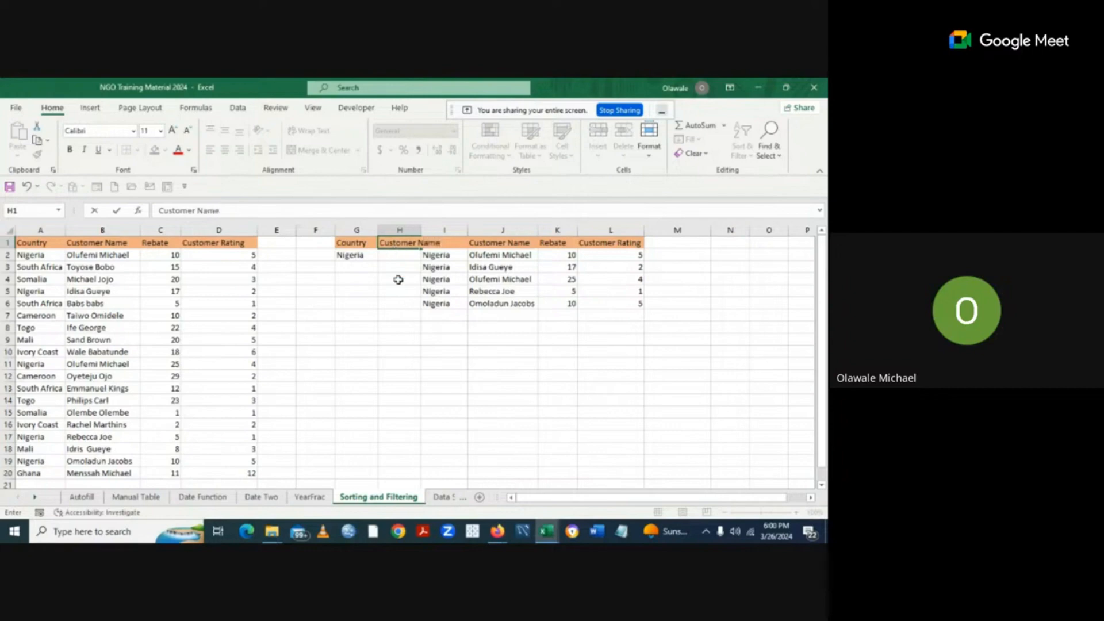
{"action": "left_click", "coordinate": [415, 328]}
{"action": "left_click", "coordinate": [460, 350]}
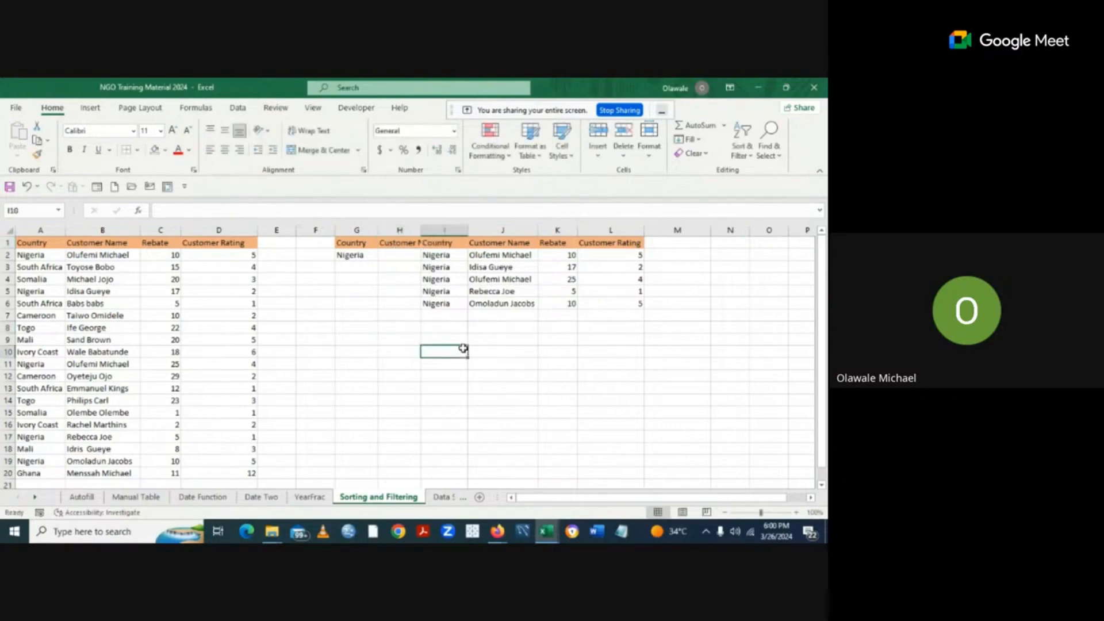
Widen column H and insert an empty column I before the data table.
{"action": "left_click_drag", "start_coordinate": [422, 230], "coordinate": [444, 230]}
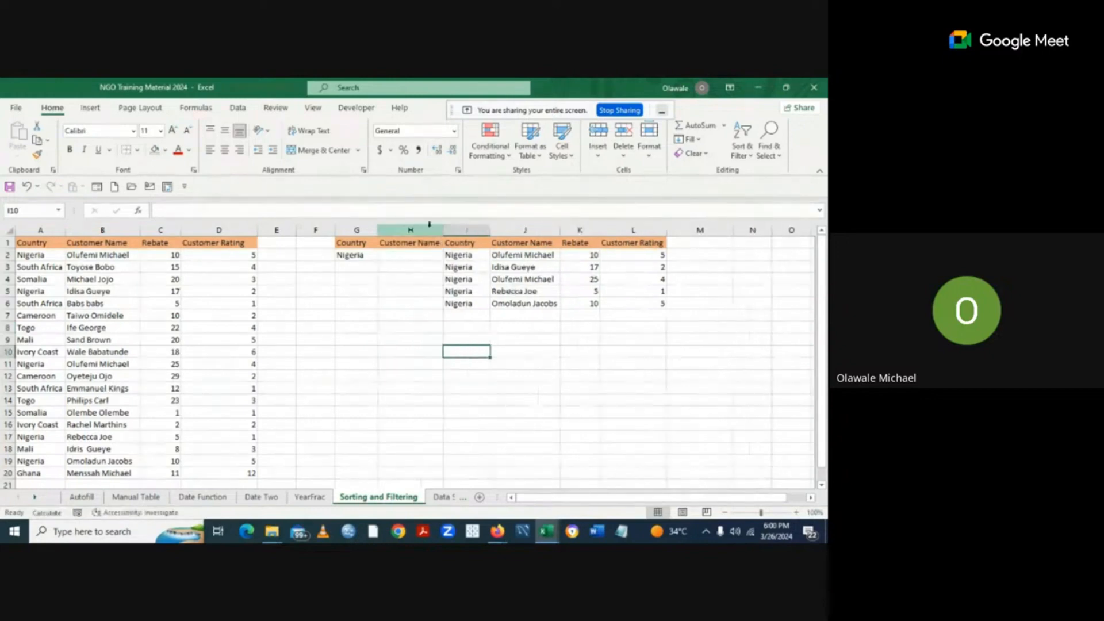
{"action": "left_click", "coordinate": [452, 229]}
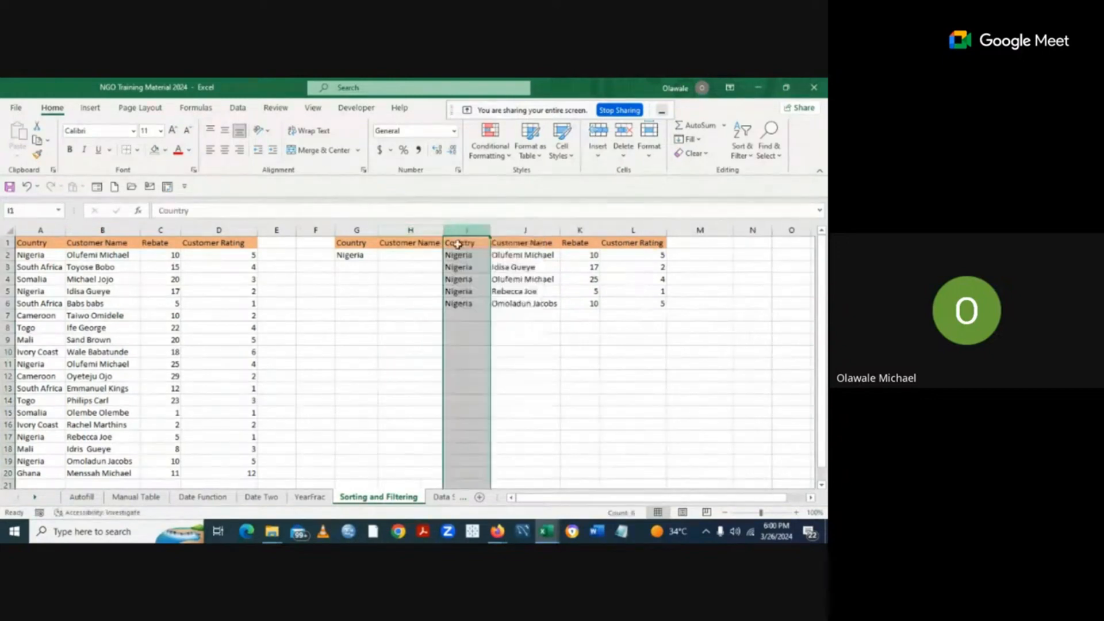
{"action": "right_click", "coordinate": [461, 263]}
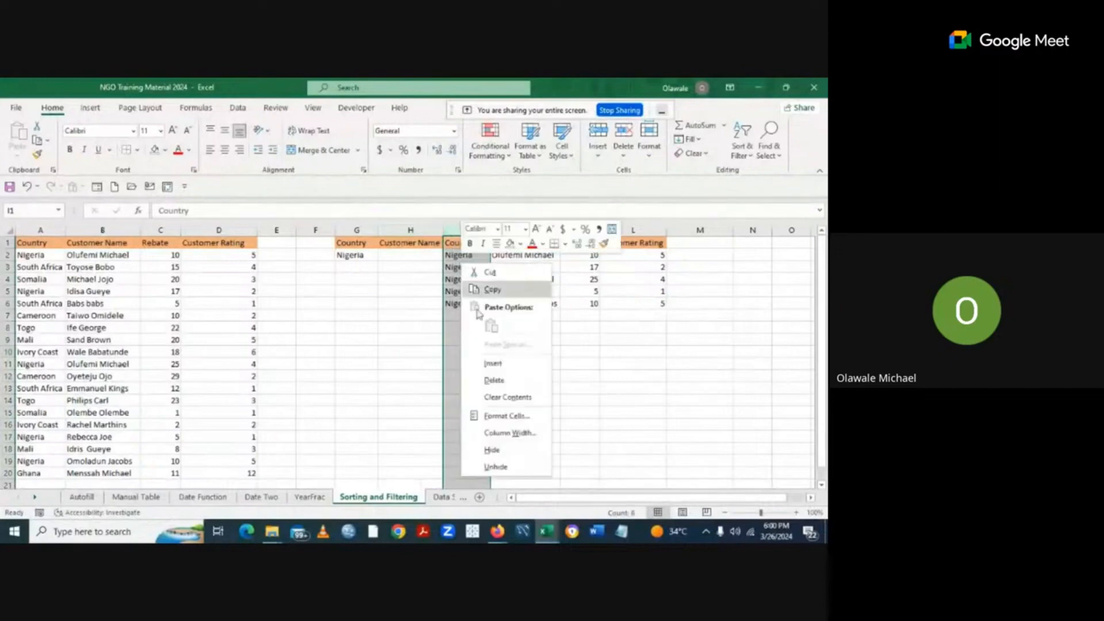
{"action": "left_click", "coordinate": [492, 363]}
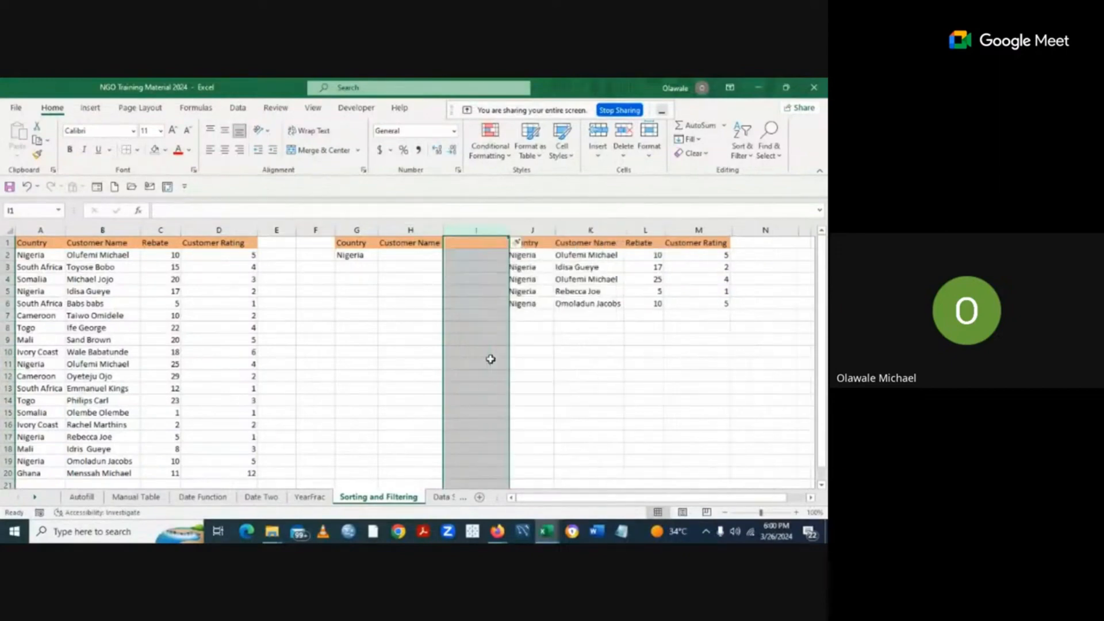
{"action": "left_click", "coordinate": [568, 384]}
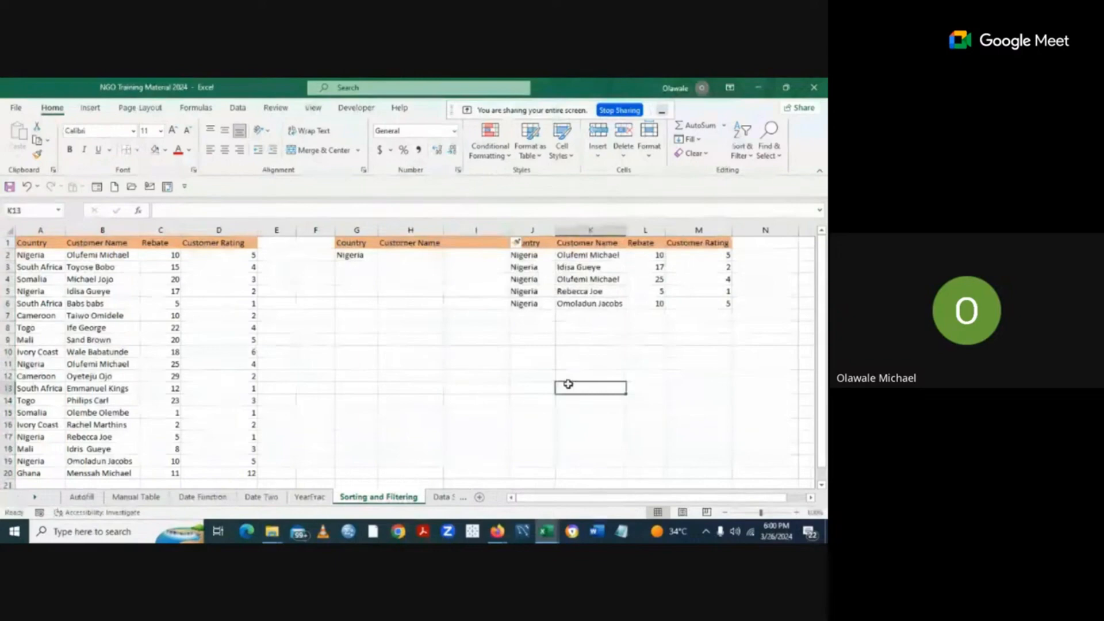
{"action": "left_click", "coordinate": [477, 243]}
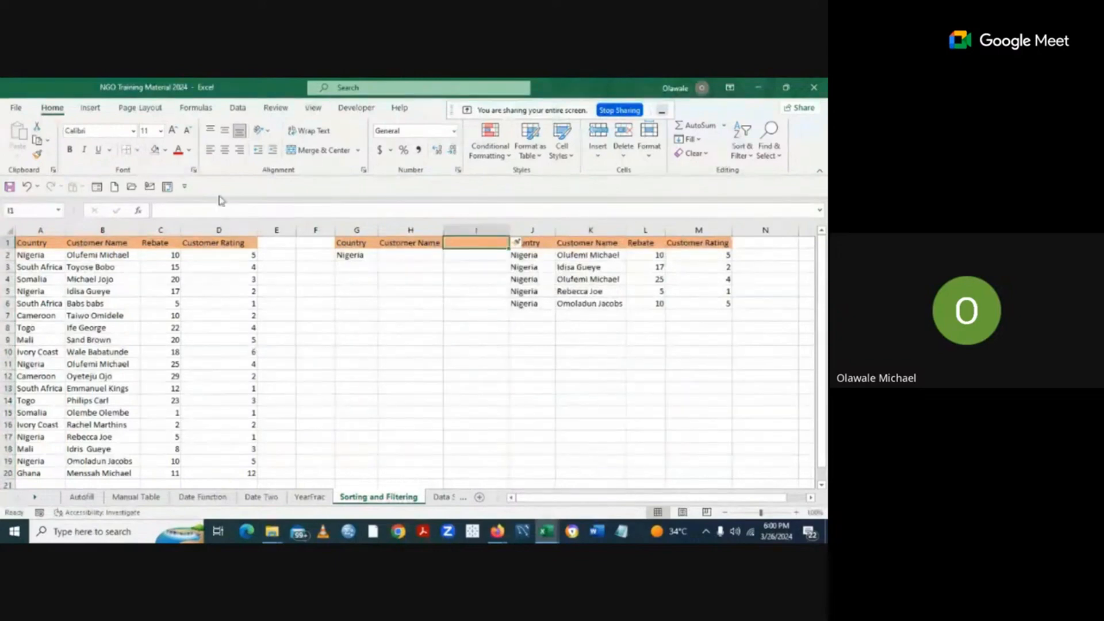
Replace Nigeria with Ghana as the country criterion in G2.
{"action": "left_click", "coordinate": [356, 305]}
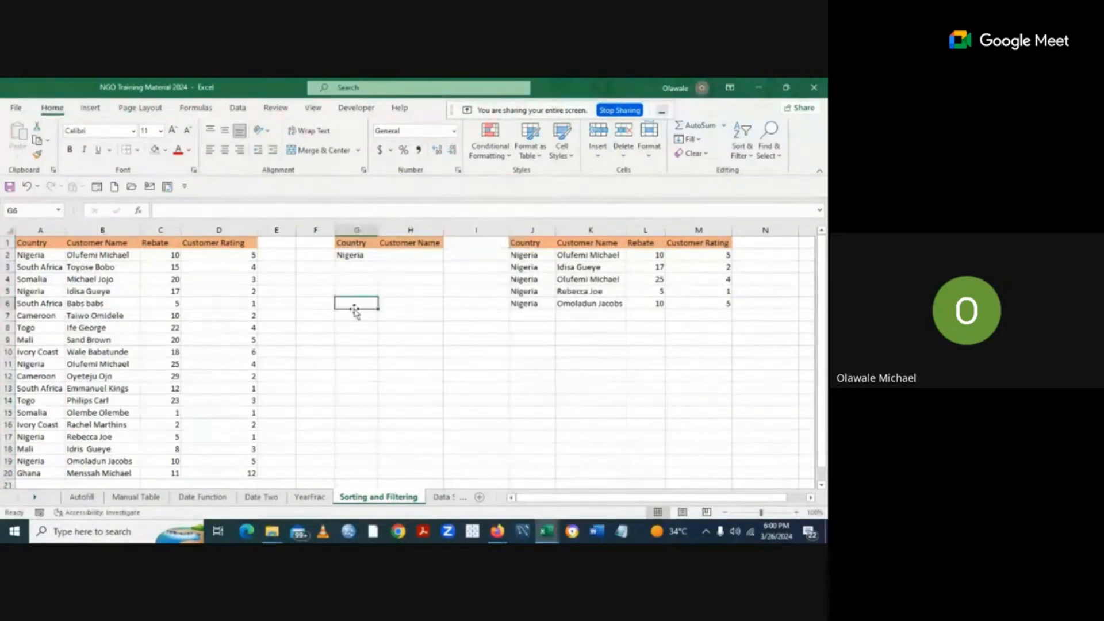
{"action": "left_click", "coordinate": [398, 257]}
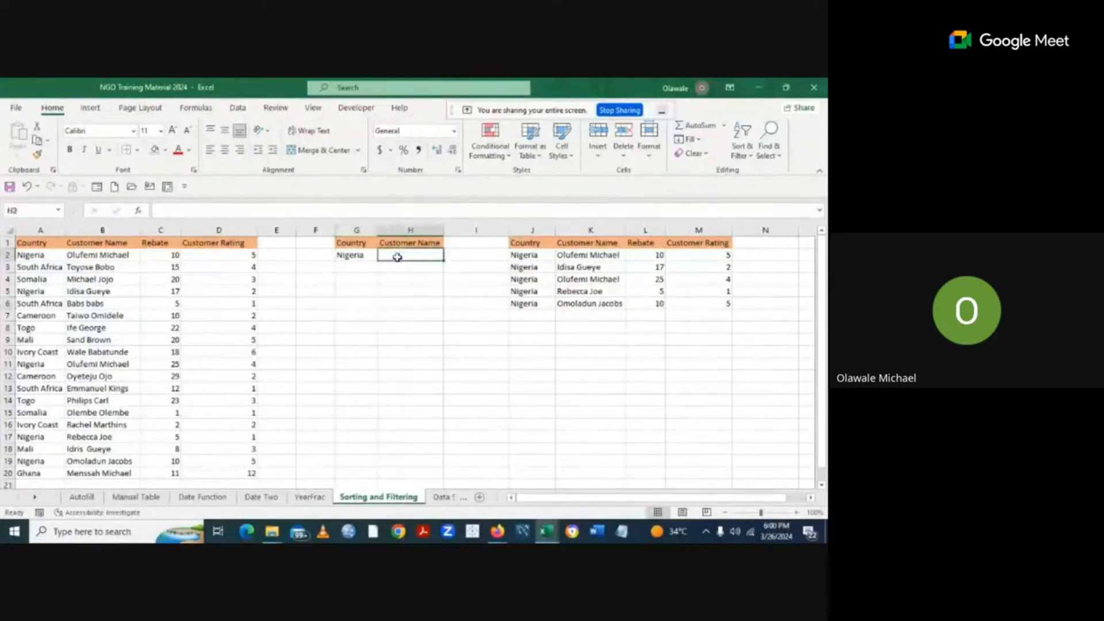
{"action": "left_click", "coordinate": [356, 253]}
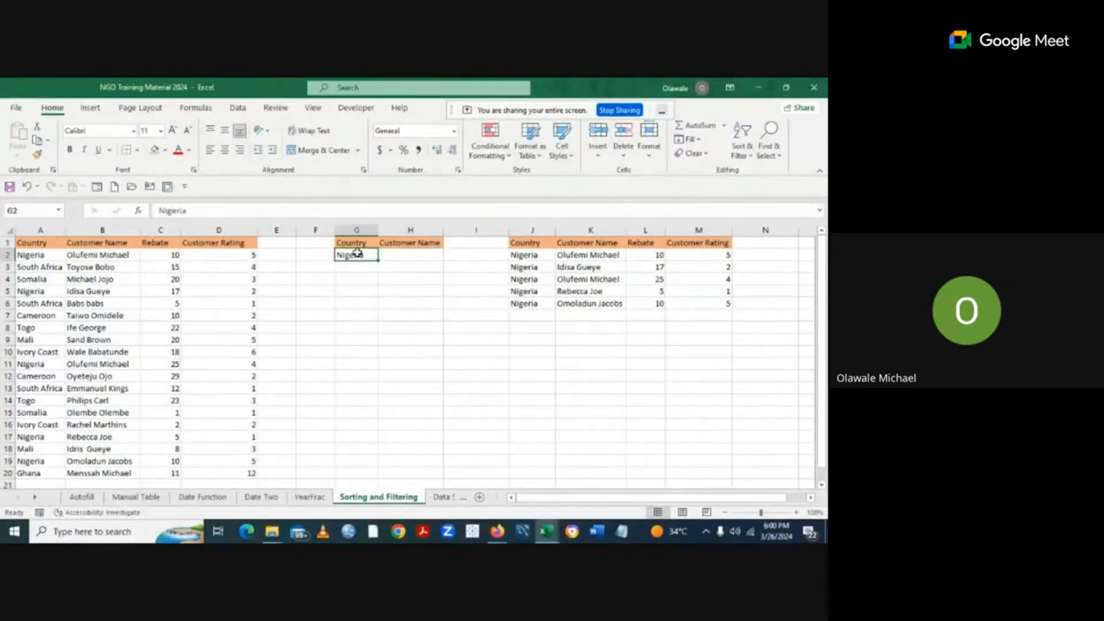
{"action": "key", "text": "BackSpace"}
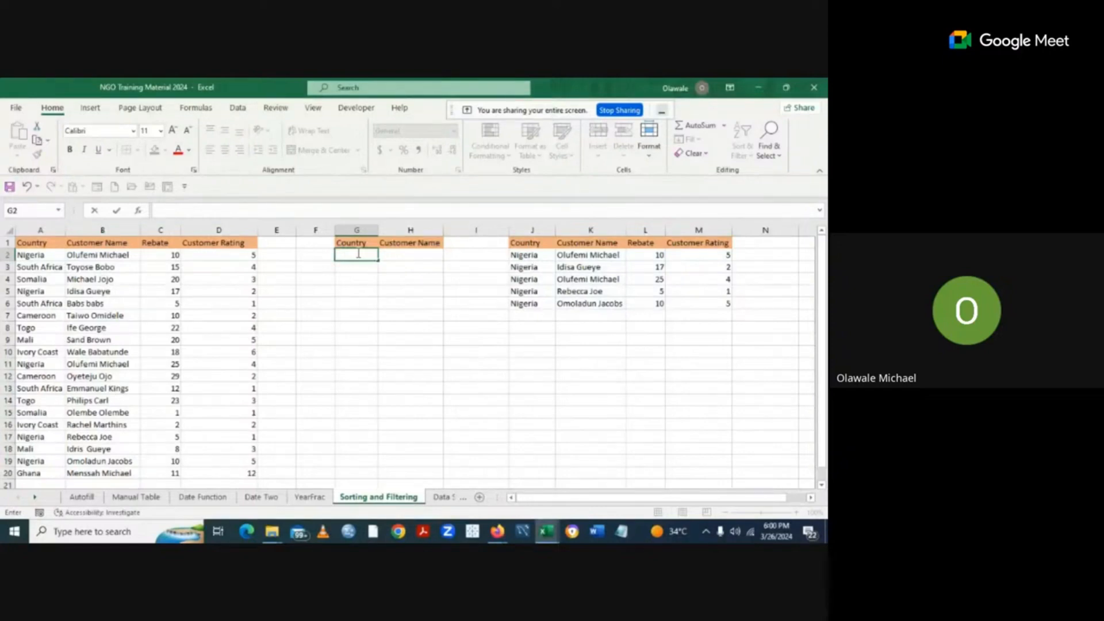
{"action": "type", "text": "Ghana"}
{"action": "left_click", "coordinate": [412, 292]}
Enter a customer's full name in H2 and autofit column H.
{"action": "left_click", "coordinate": [400, 254]}
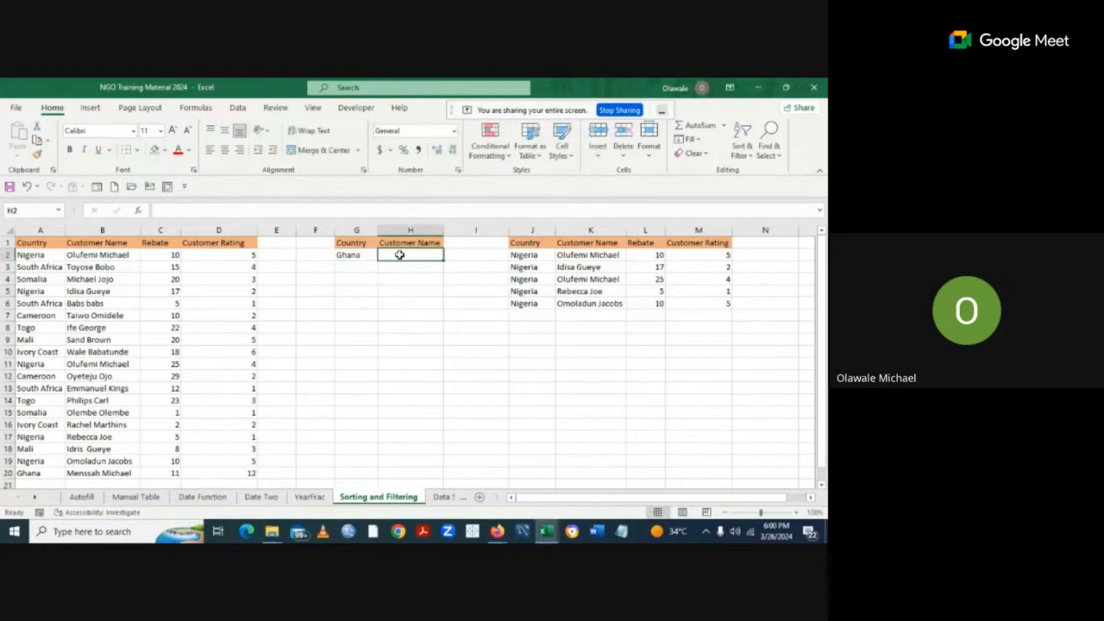
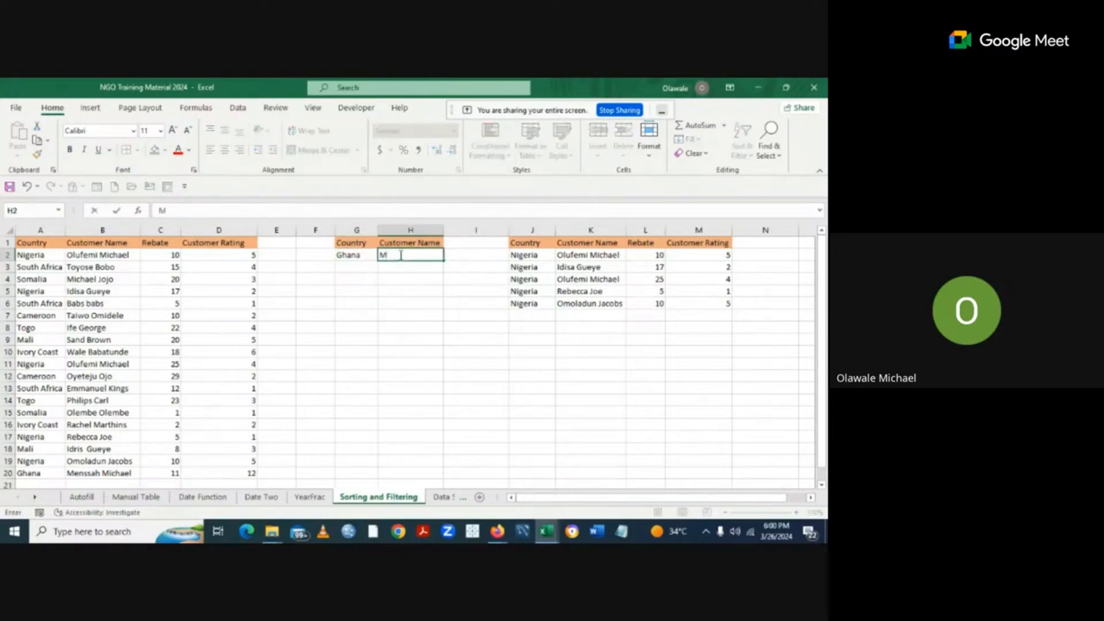
{"action": "left_click", "coordinate": [476, 364]}
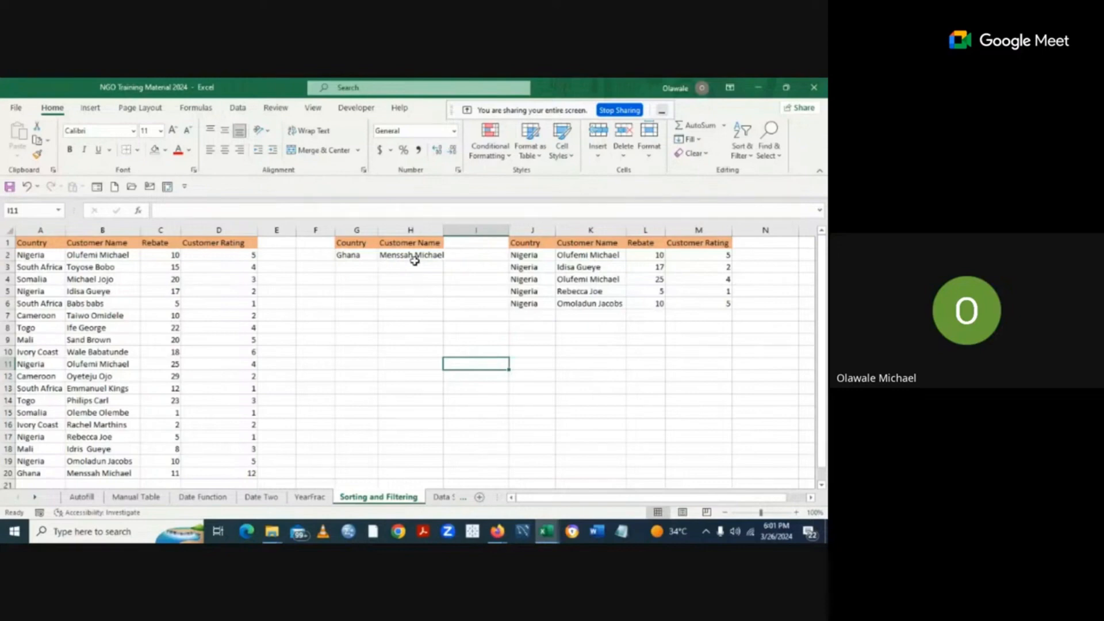
{"action": "double_click", "coordinate": [443, 229]}
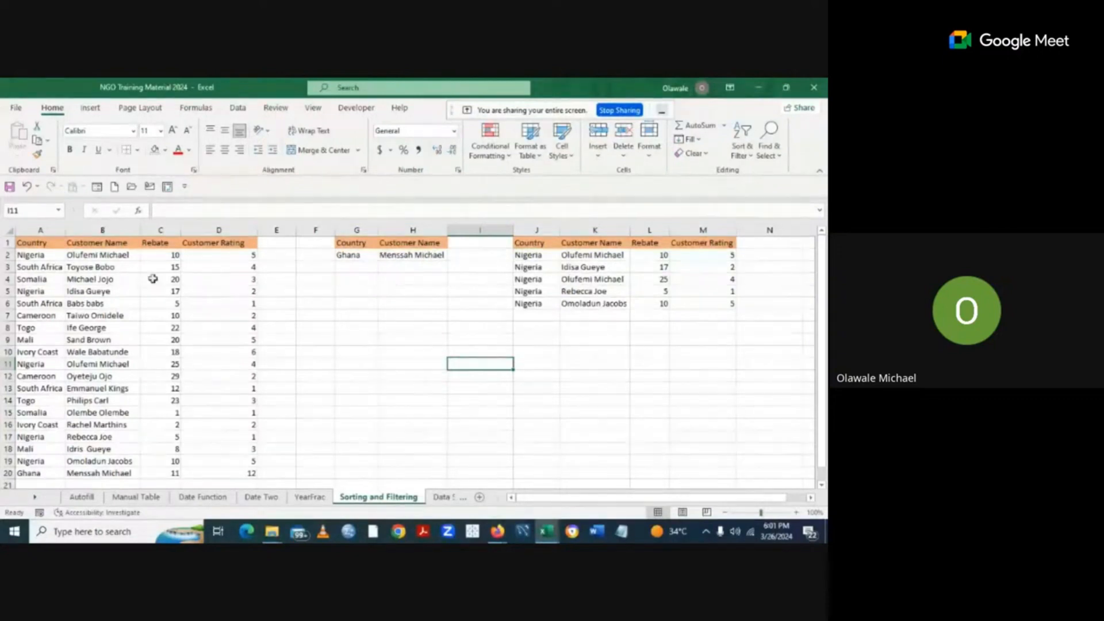
Open Advanced Filter for the table at A1 and set the criteria range to G1:H2.
{"action": "left_click", "coordinate": [37, 244]}
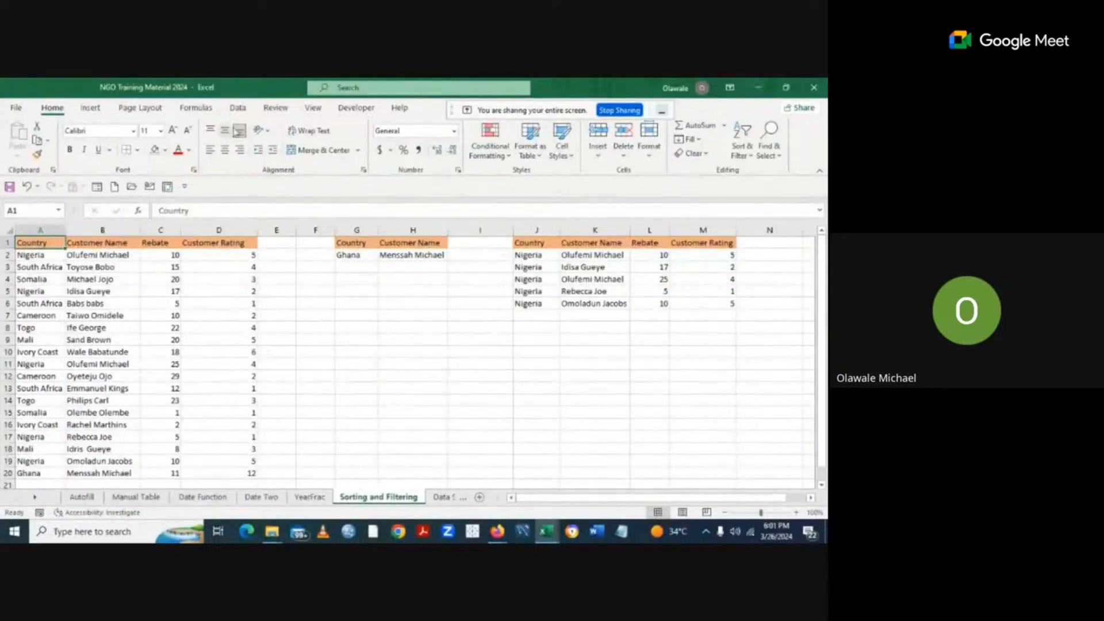
{"action": "left_click", "coordinate": [239, 110]}
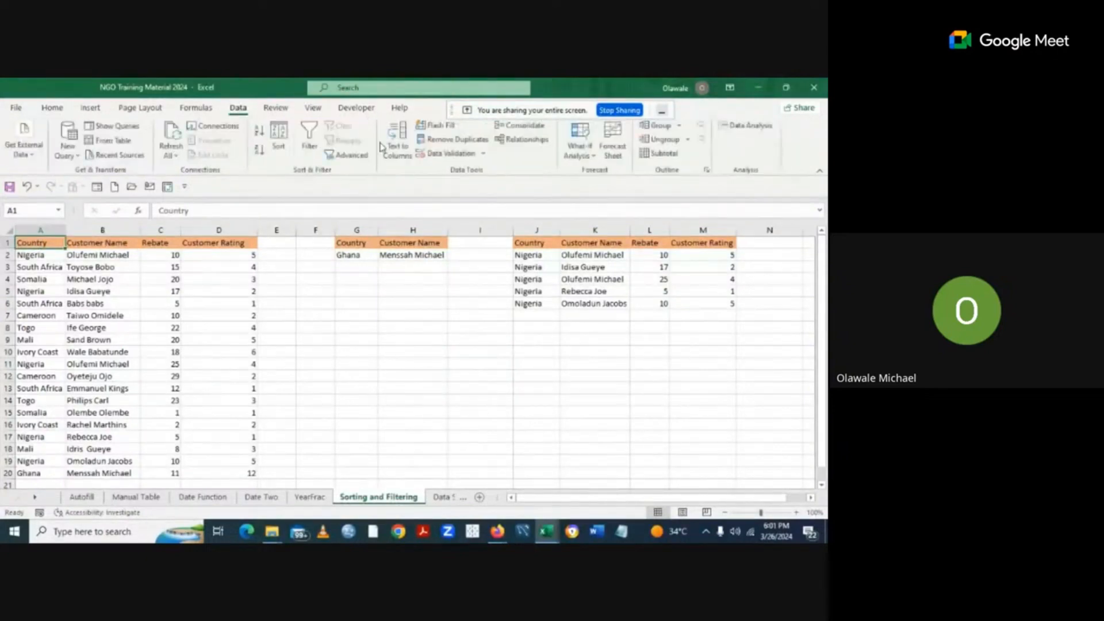
{"action": "left_click", "coordinate": [348, 163]}
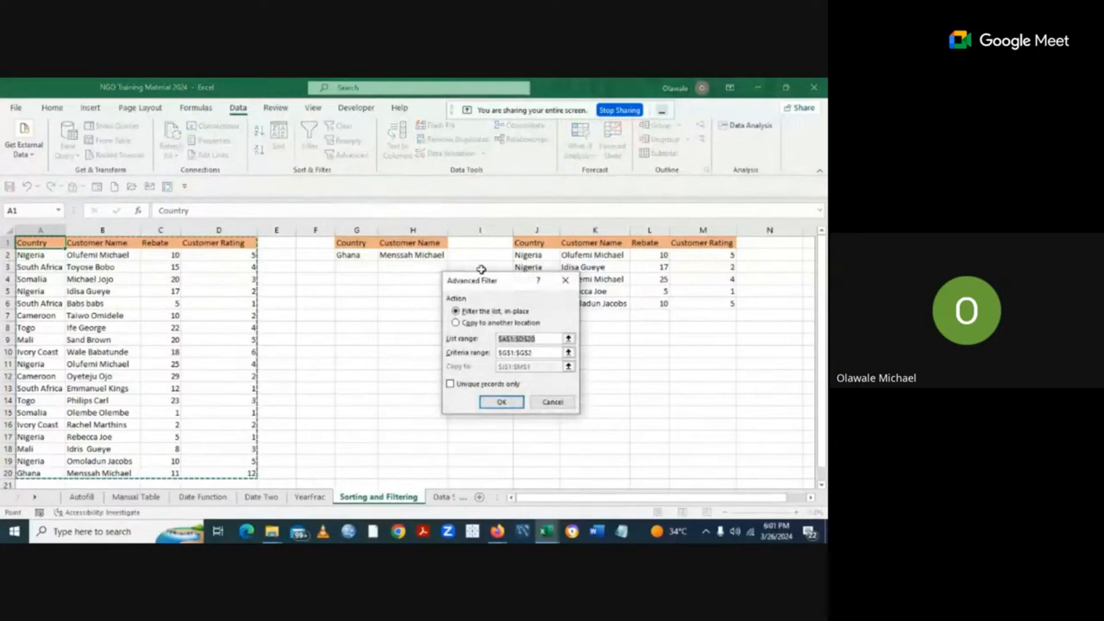
{"action": "left_click", "coordinate": [537, 353]}
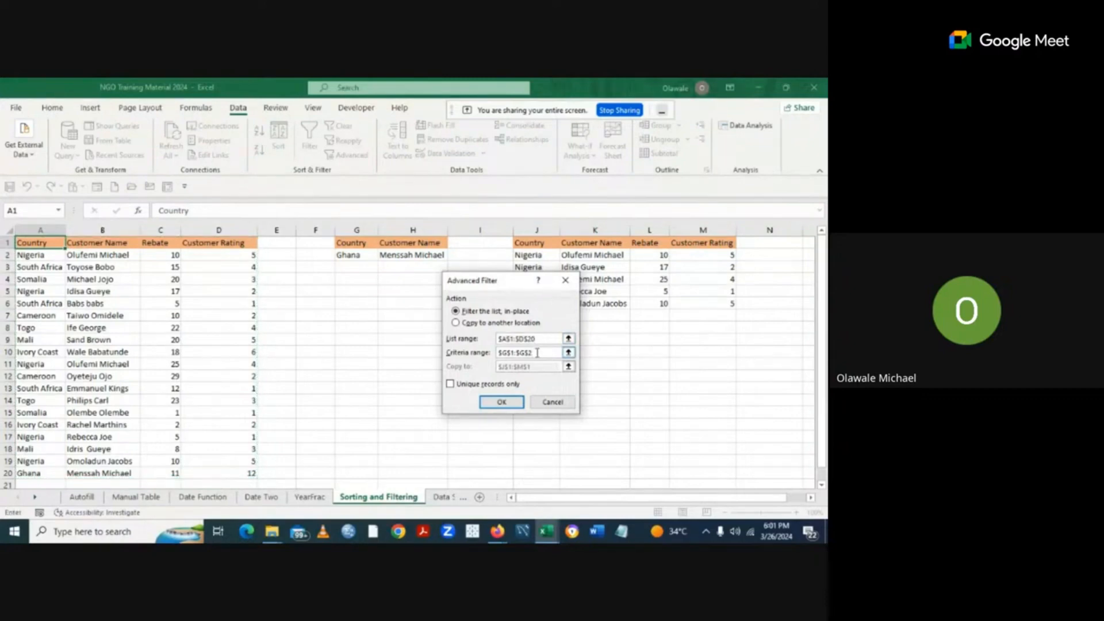
{"action": "key", "text": "BackSpace"}
{"action": "key", "text": "BackSpace"}
{"action": "key", "text": "BackSpace"}
{"action": "key", "text": "BackSpace"}
{"action": "key", "text": "BackSpace"}
{"action": "key", "text": "BackSpace"}
{"action": "key", "text": "BackSpace"}
{"action": "key", "text": "BackSpace"}
{"action": "key", "text": "BackSpace"}
{"action": "left_click_drag", "start_coordinate": [353, 240], "coordinate": [387, 252]}
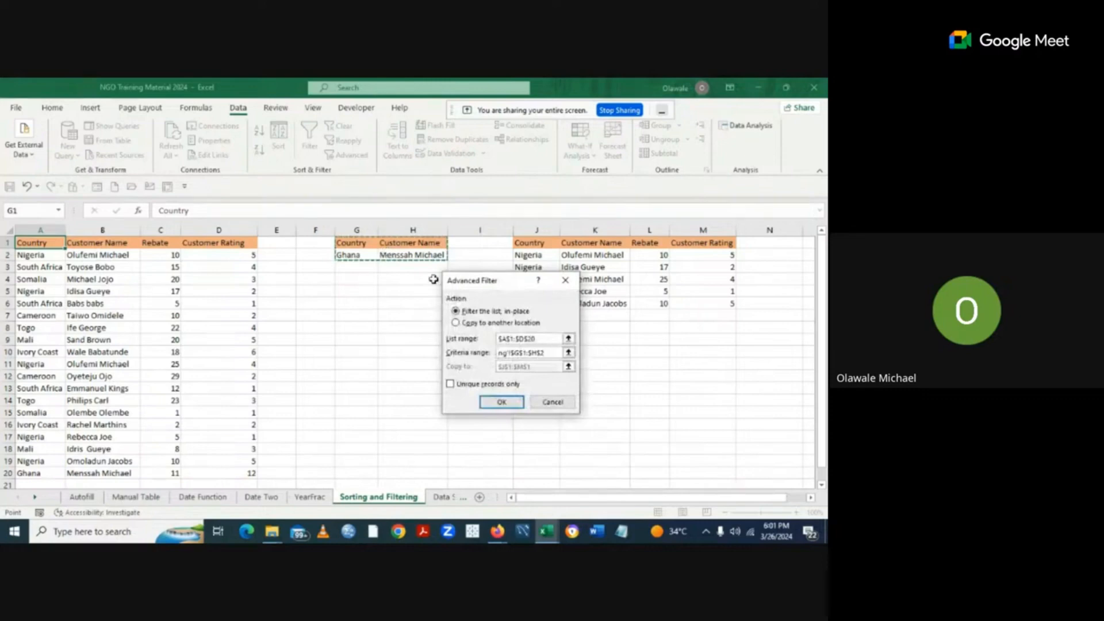
Choose 'Copy to another location' and clear the destination so it can be picked again.
{"action": "left_click", "coordinate": [457, 323]}
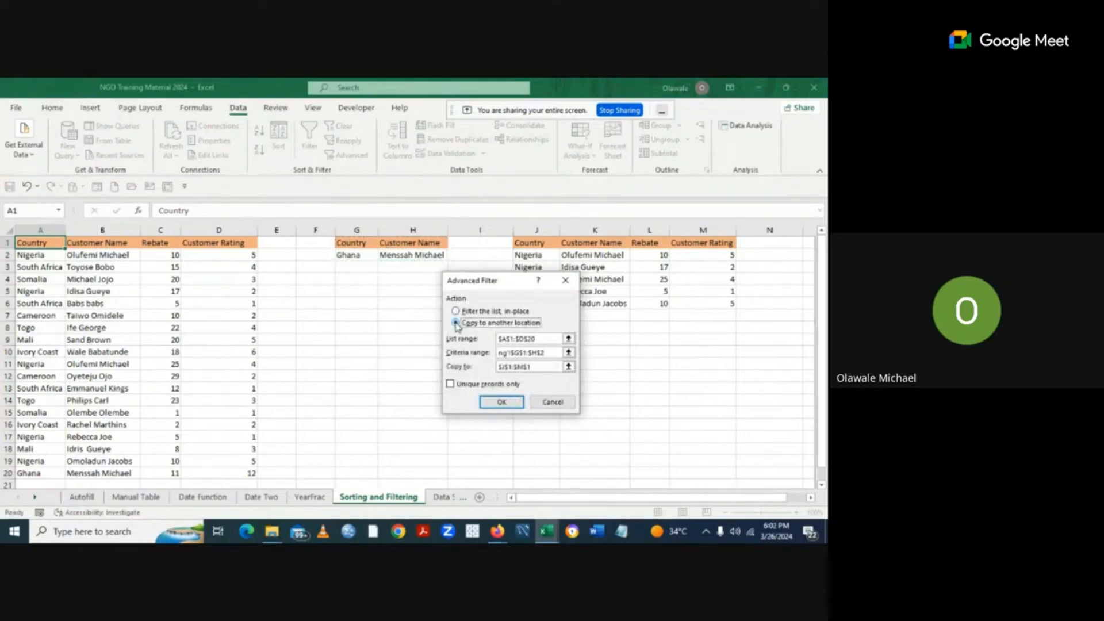
{"action": "left_click", "coordinate": [537, 367]}
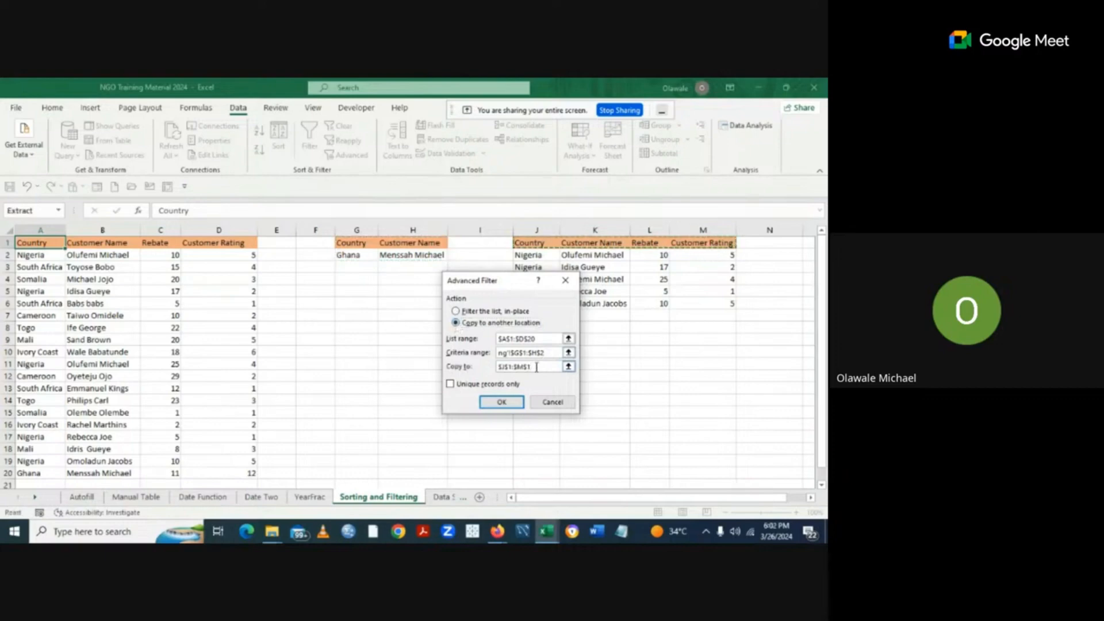
{"action": "key", "text": "BackSpace"}
{"action": "key", "text": "BackSpace"}
{"action": "key", "text": "BackSpace"}
{"action": "key", "text": "BackSpace"}
{"action": "key", "text": "BackSpace"}
{"action": "key", "text": "BackSpace"}
{"action": "key", "text": "BackSpace"}
{"action": "key", "text": "BackSpace"}
{"action": "key", "text": "BackSpace"}
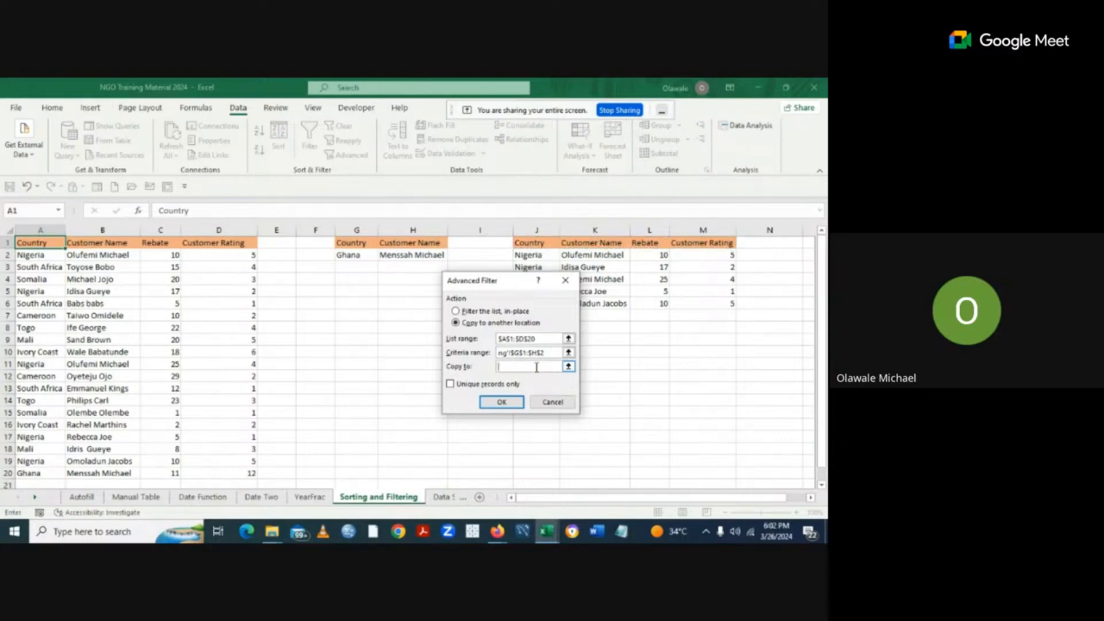
{"action": "left_click", "coordinate": [568, 367]}
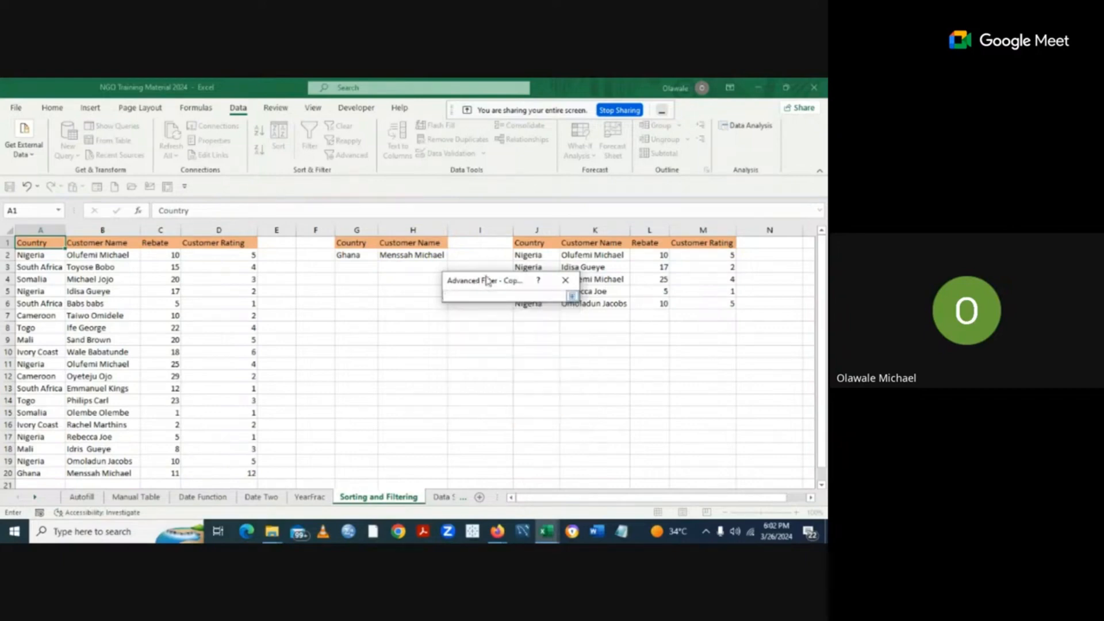
Run the Advanced Filter to copy the Ghana record with headers into J9:M10.
{"action": "left_click_drag", "start_coordinate": [486, 281], "coordinate": [372, 324]}
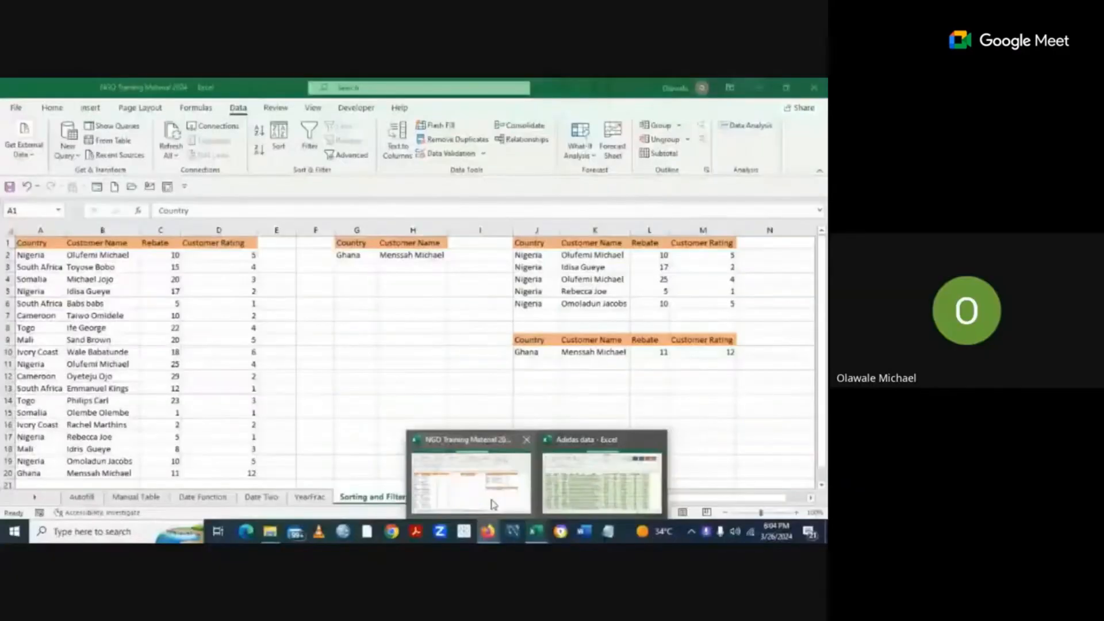
{"action": "left_click", "coordinate": [493, 504]}
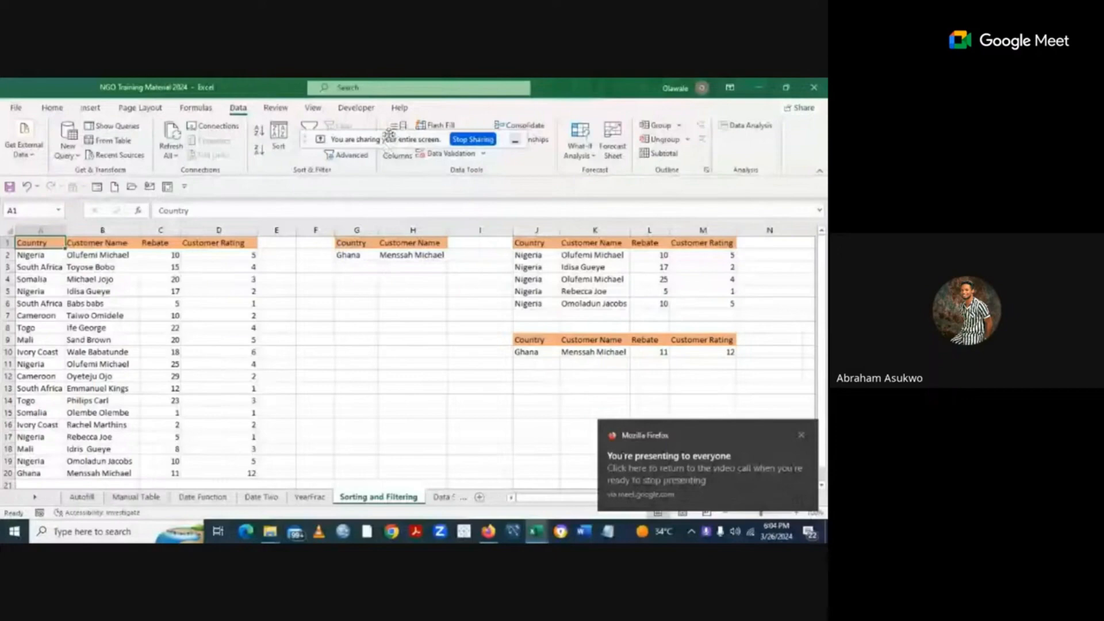
{"action": "left_click_drag", "start_coordinate": [390, 134], "coordinate": [472, 105]}
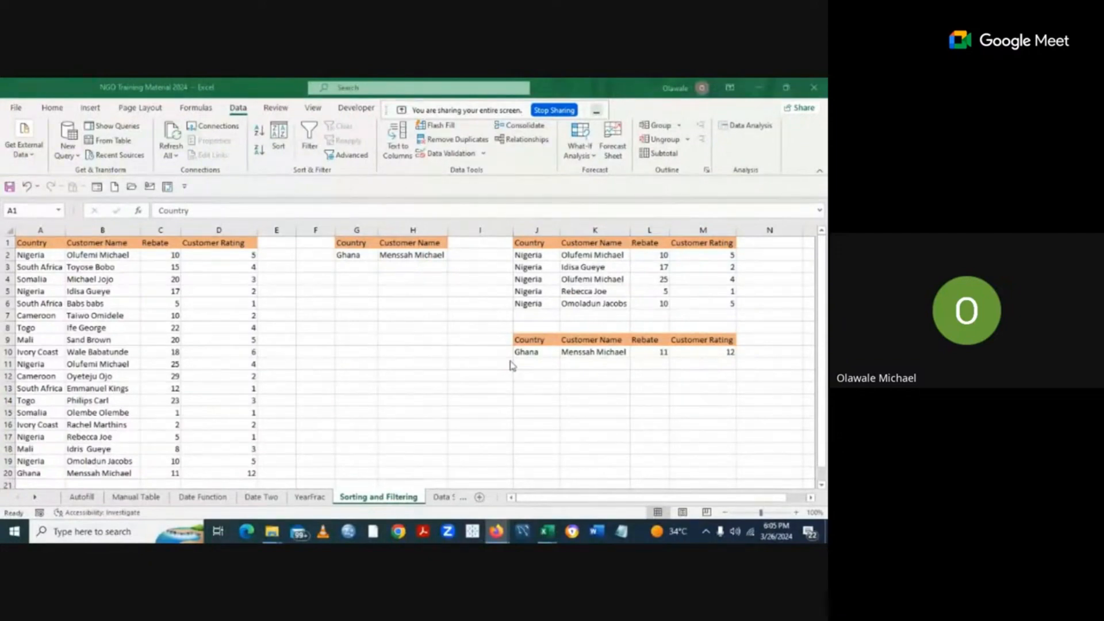
{"action": "left_click", "coordinate": [36, 498]}
{"action": "left_click", "coordinate": [35, 498]}
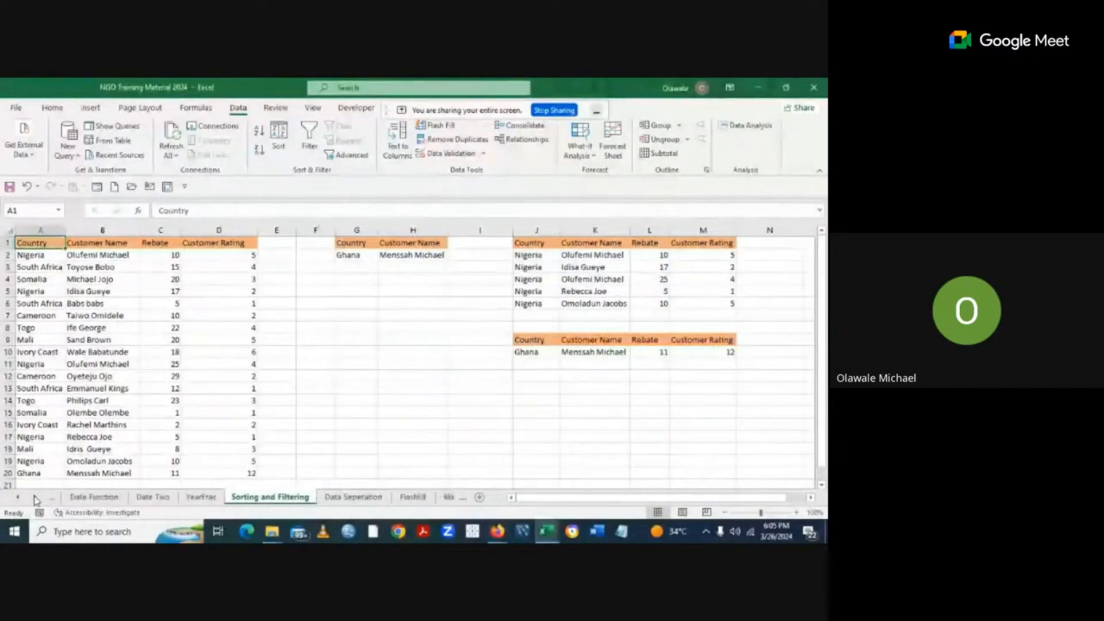
{"action": "left_click", "coordinate": [35, 498]}
{"action": "left_click", "coordinate": [35, 498]}
On the Data Seperation sheet, enter the surnames 'Allison,' in C2 and 'Alvarado,' in C3.
{"action": "left_click", "coordinate": [265, 498]}
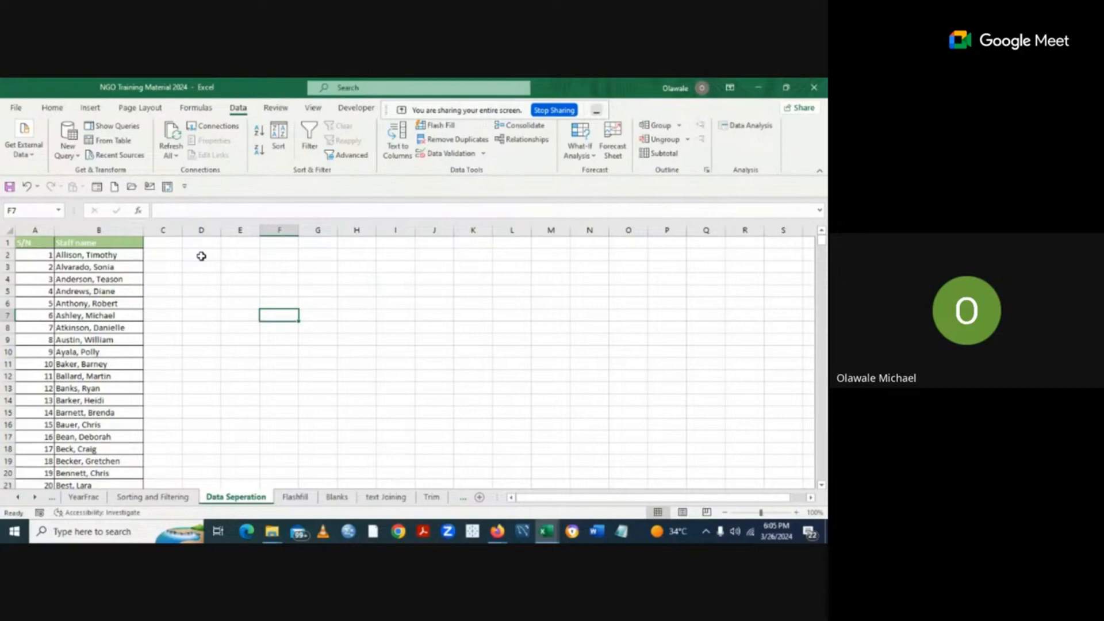
{"action": "left_click", "coordinate": [156, 256]}
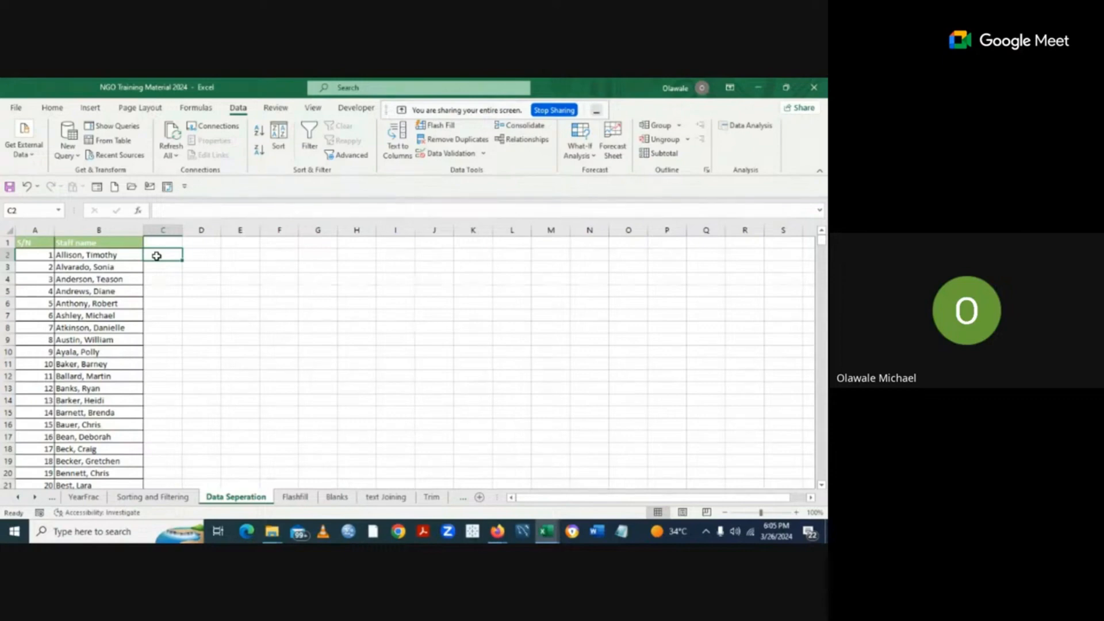
{"action": "type", "text": "All"}
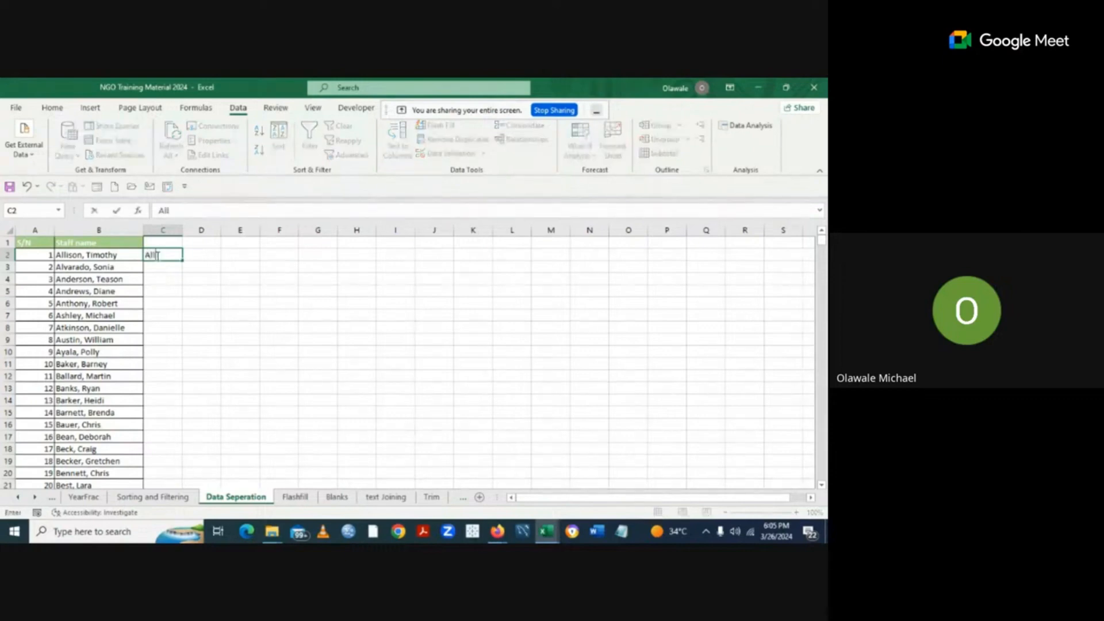
{"action": "type", "text": "ison,"}
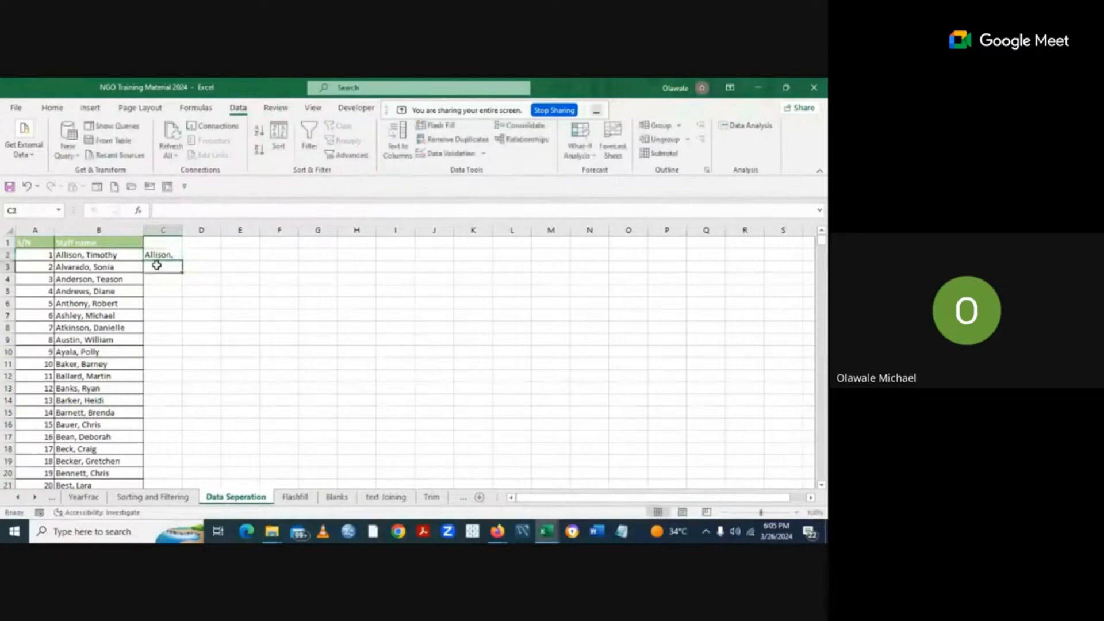
{"action": "type", "text": "A"}
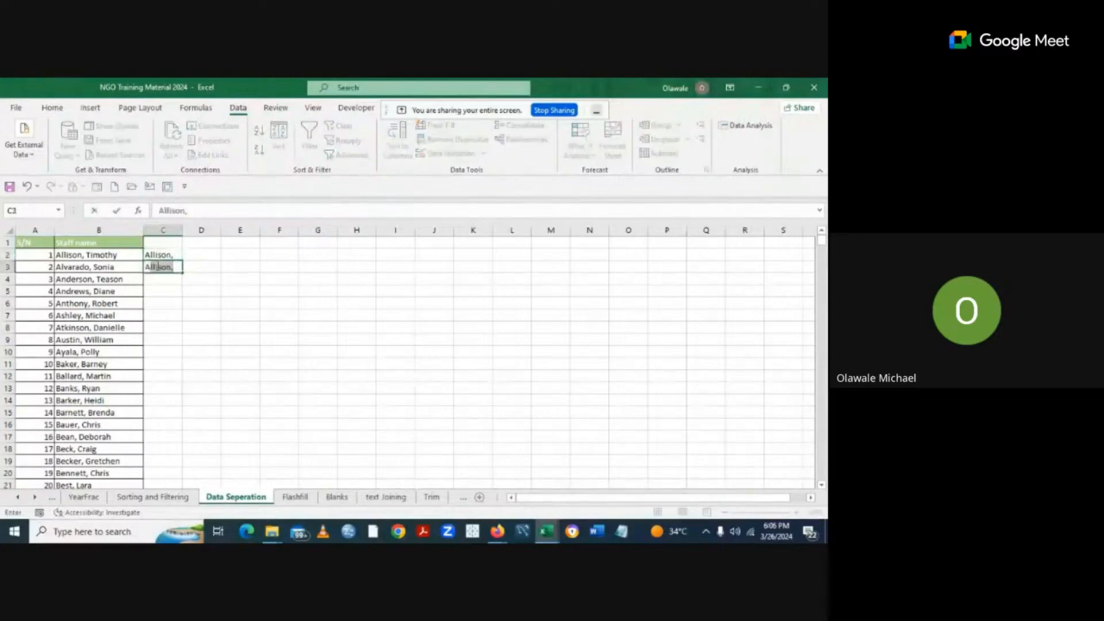
{"action": "key", "text": "BackSpace"}
{"action": "type", "text": "l"}
{"action": "key", "text": "BackSpace"}
{"action": "key", "text": "BackSpace"}
{"action": "type", "text": "lvarado,"}
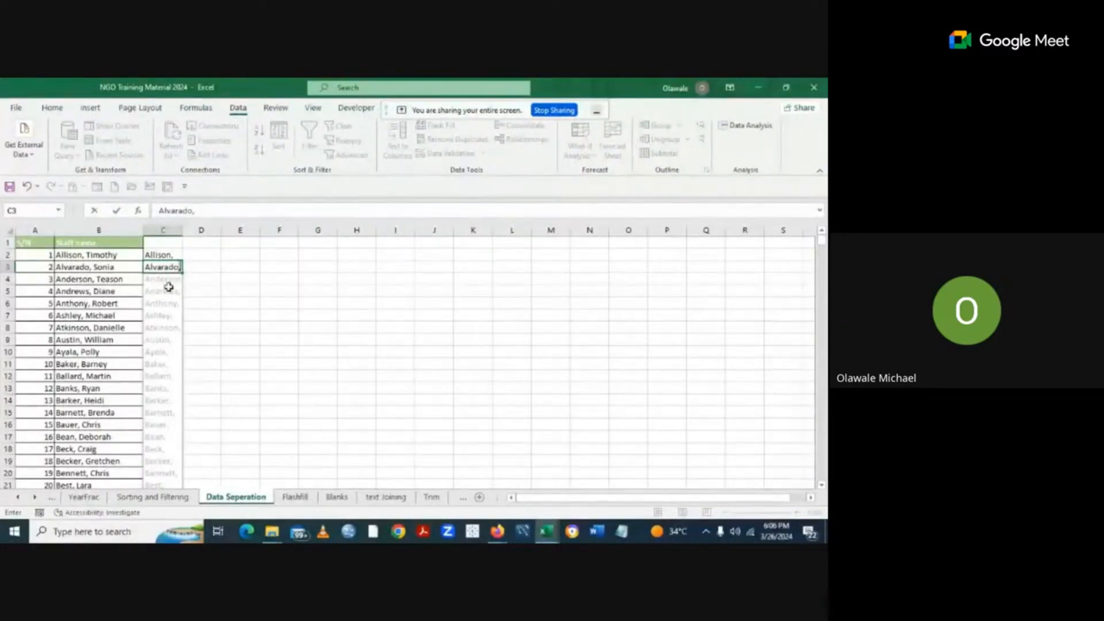
Accept the Flash Fill preview so column C gets every surname with a comma (1128 cells).
{"action": "key", "text": "Return"}
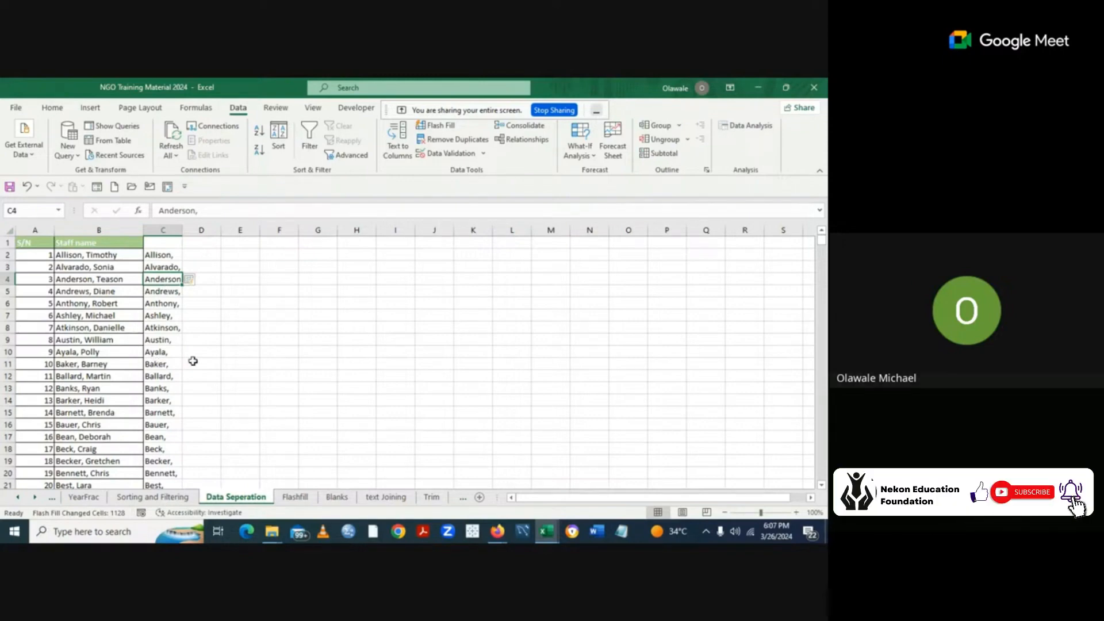
Enter the first name Timothy in D2.
{"action": "left_click", "coordinate": [332, 364]}
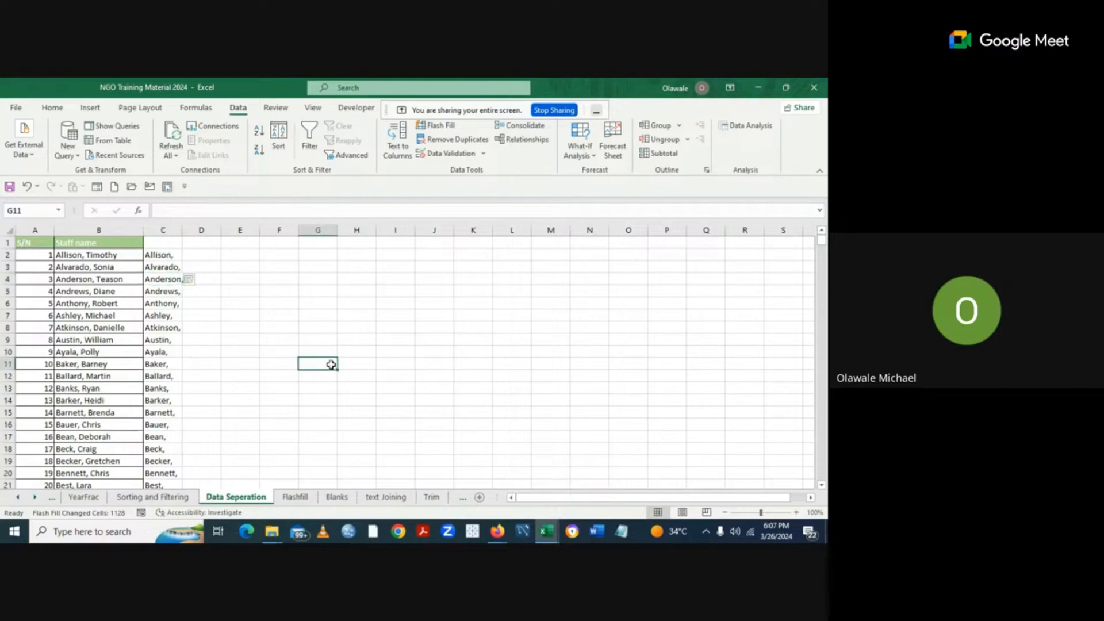
{"action": "left_click", "coordinate": [198, 255]}
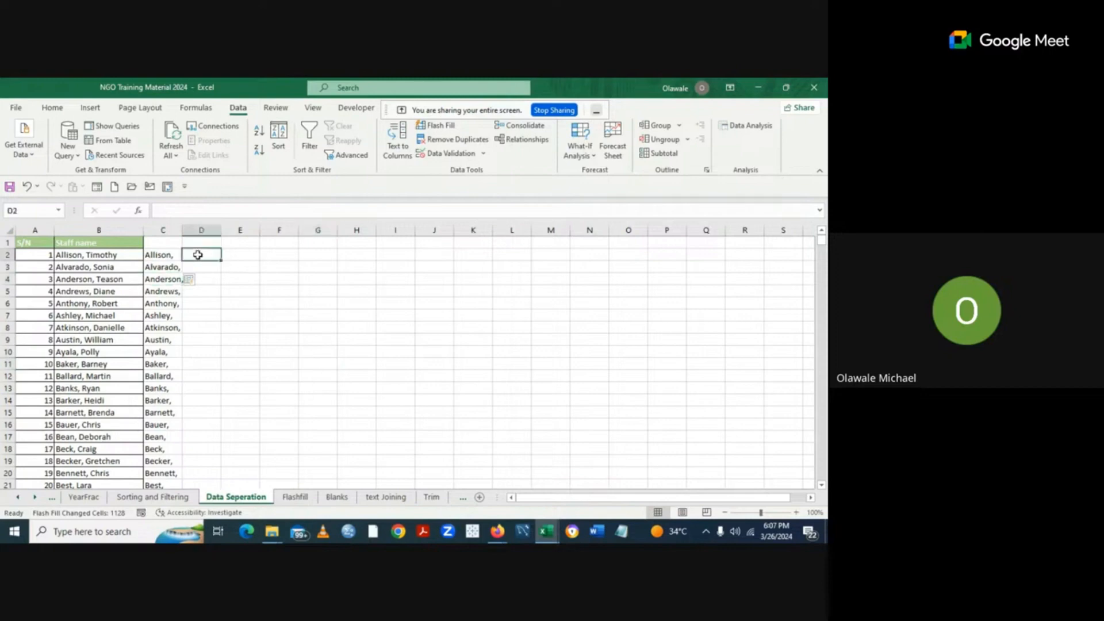
{"action": "type", "text": "Ti"}
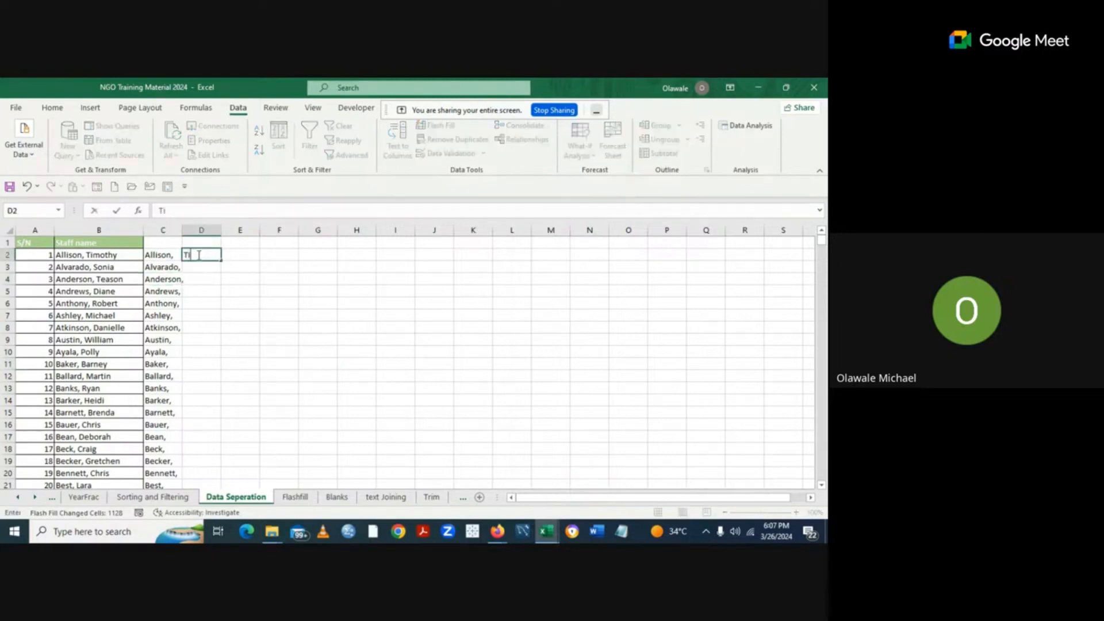
{"action": "type", "text": "mothy"}
{"action": "left_click", "coordinate": [197, 266]}
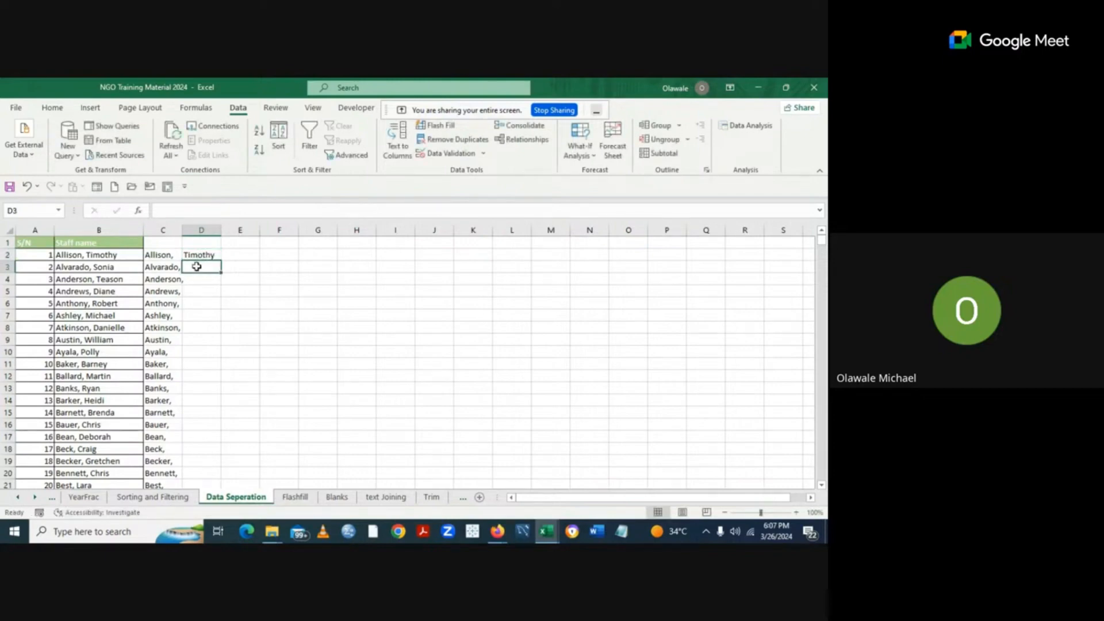
Enter Sonia in D3, fixing the mistyped attempts.
{"action": "type", "text": "Sonia"}
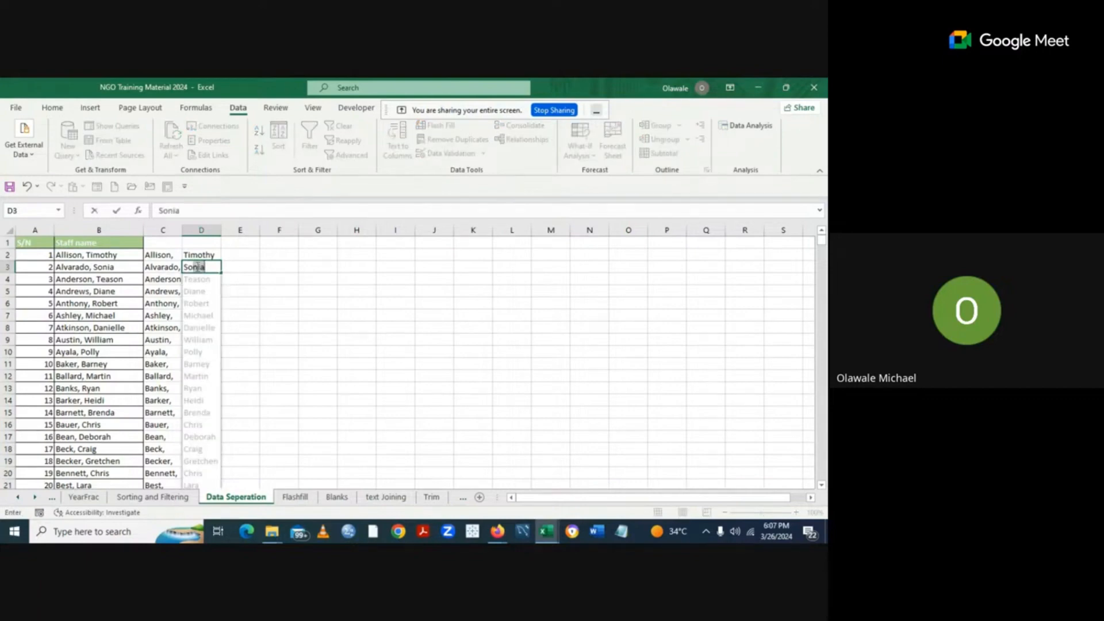
{"action": "key", "text": "BackSpace"}
{"action": "key", "text": "BackSpace"}
{"action": "type", "text": "ai"}
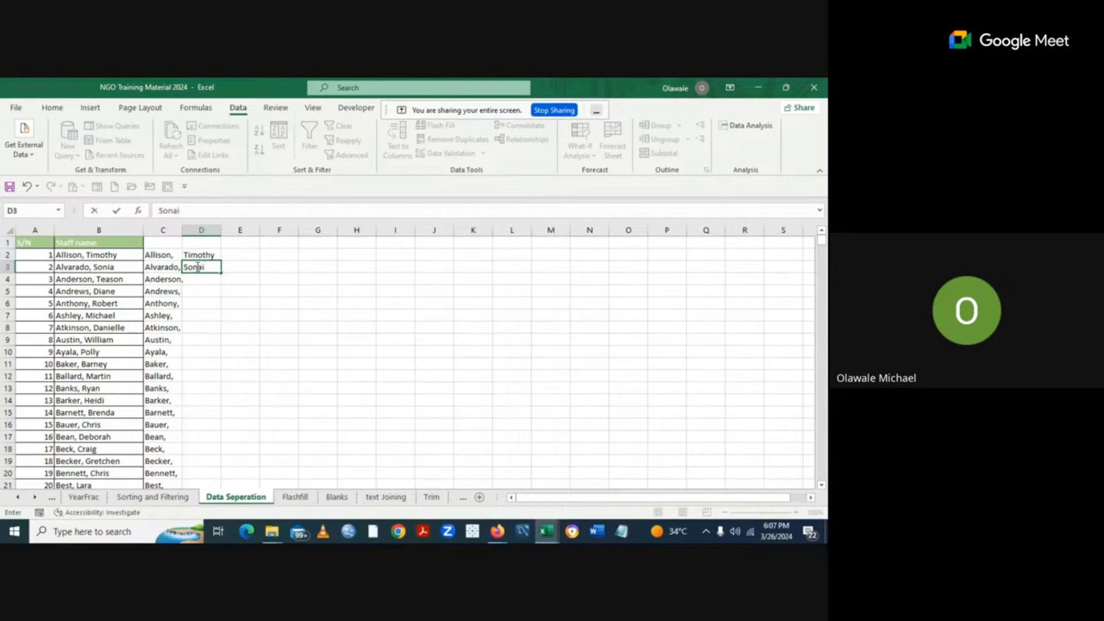
{"action": "key", "text": "BackSpace"}
{"action": "key", "text": "BackSpace"}
{"action": "key", "text": "BackSpace"}
{"action": "key", "text": "BackSpace"}
{"action": "key", "text": "BackSpace"}
{"action": "left_click", "coordinate": [306, 291]}
{"action": "left_click", "coordinate": [203, 254]}
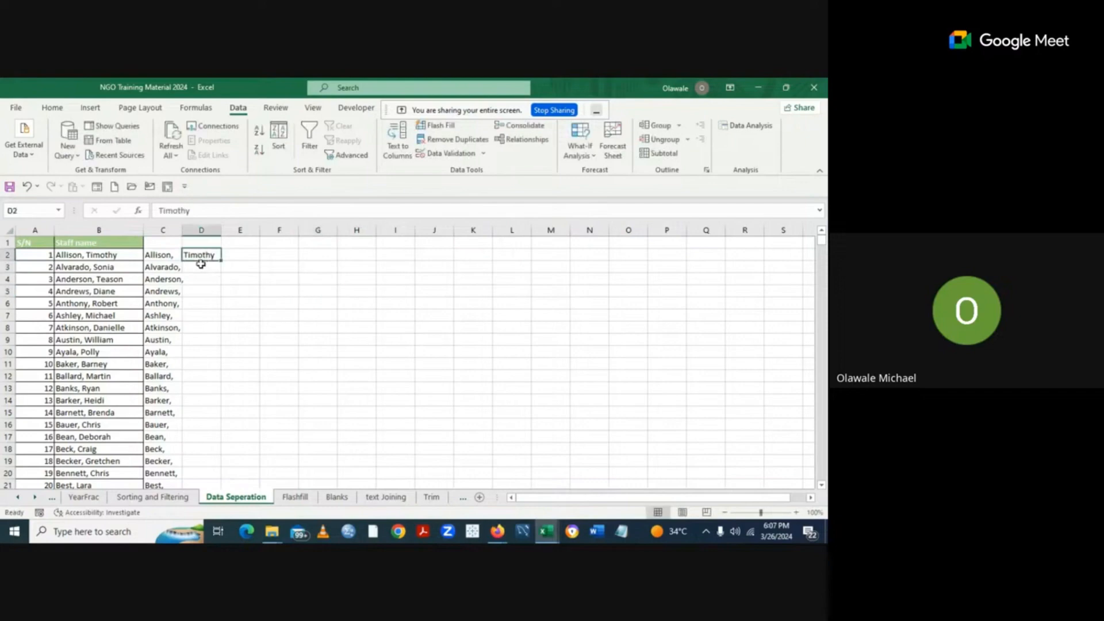
{"action": "left_click", "coordinate": [199, 266]}
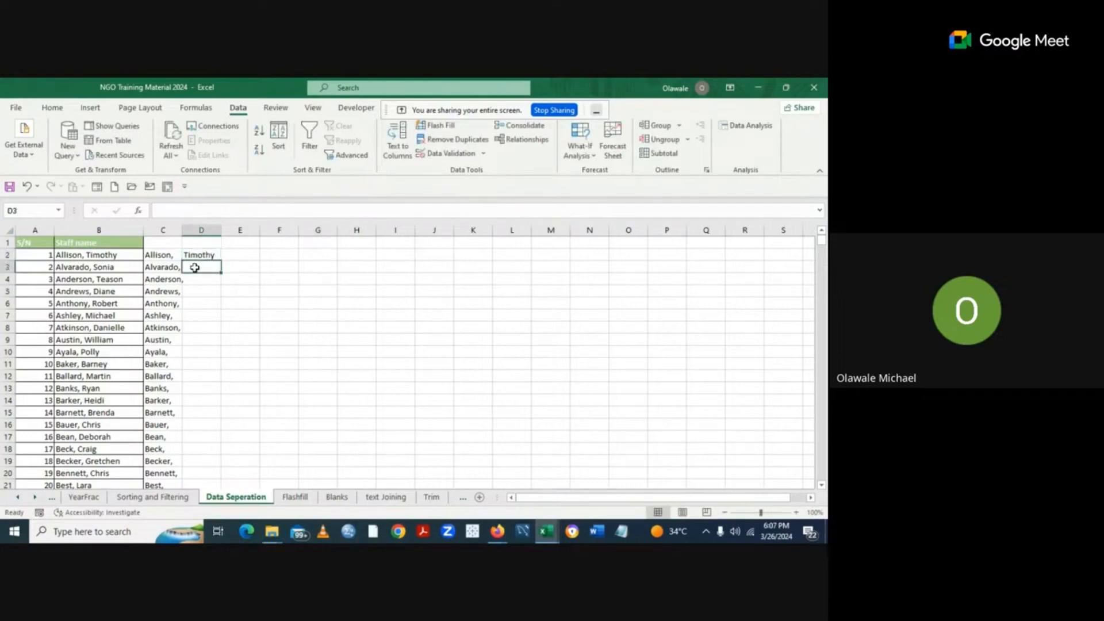
{"action": "type", "text": "So"}
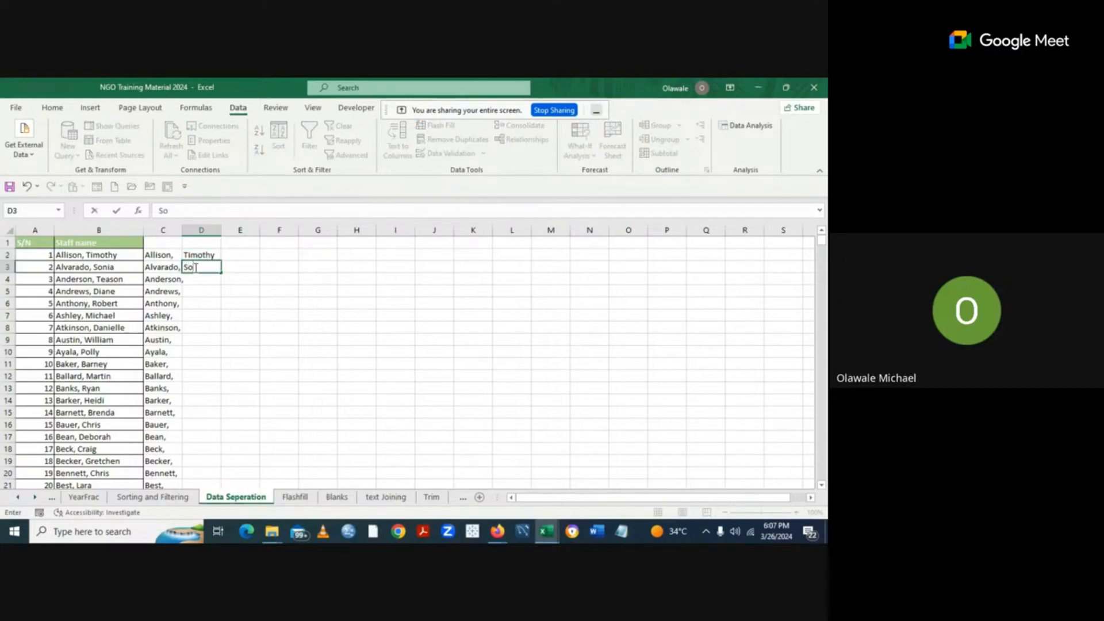
{"action": "type", "text": "nia"}
{"action": "left_click", "coordinate": [253, 290]}
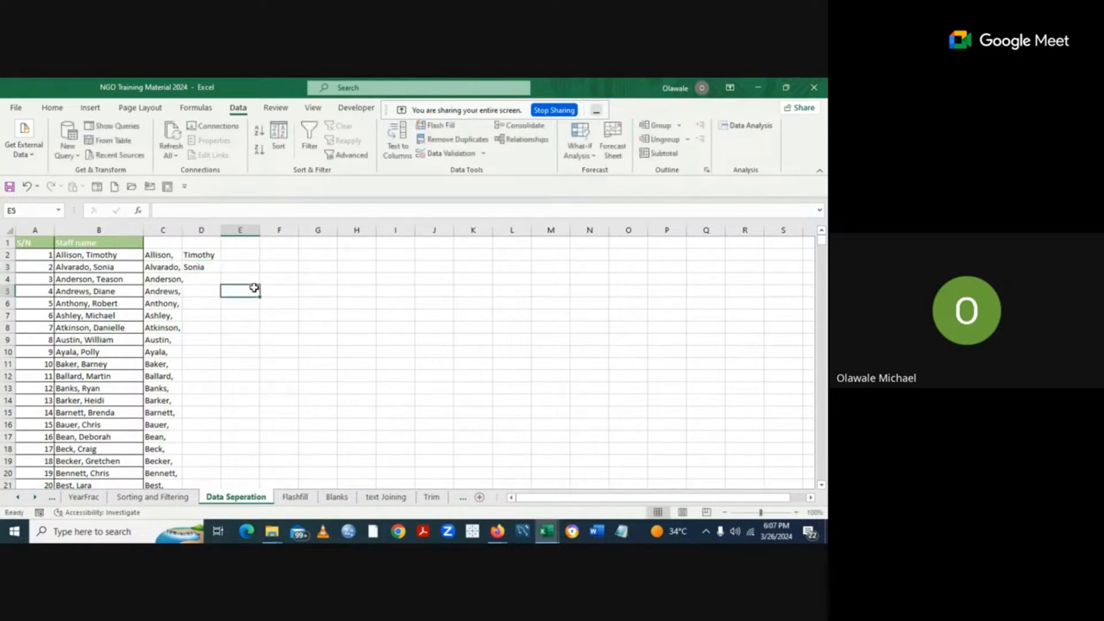
{"action": "left_click", "coordinate": [205, 269]}
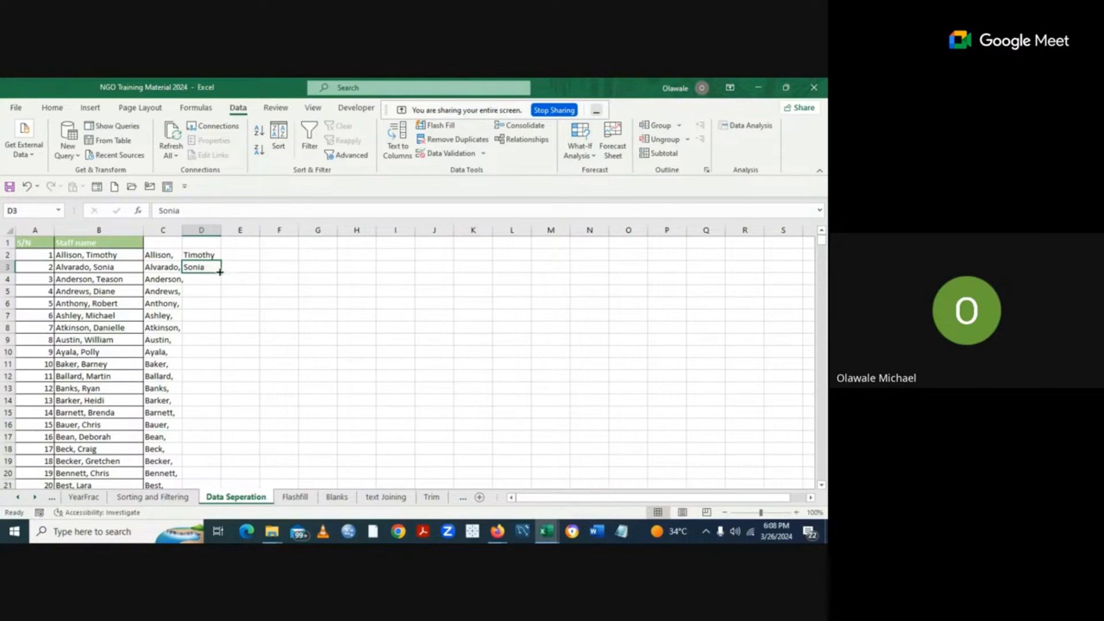
Undo the Sonia fill-down, then Flash Fill column D with every first name using Ctrl+E.
{"action": "double_click", "coordinate": [220, 272]}
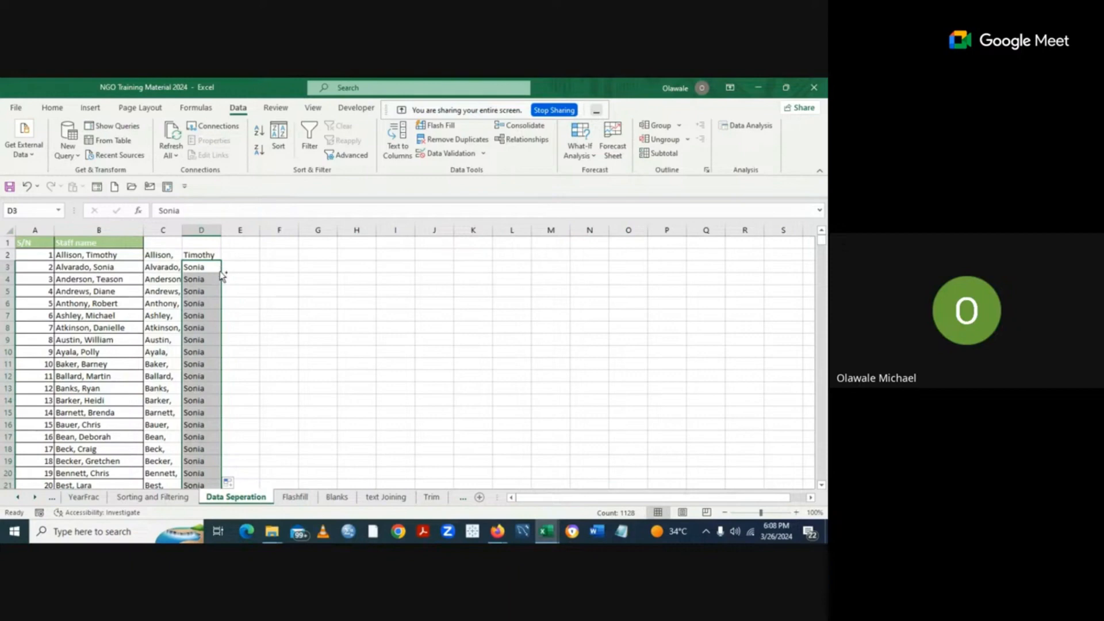
{"action": "key", "text": "ctrl+z"}
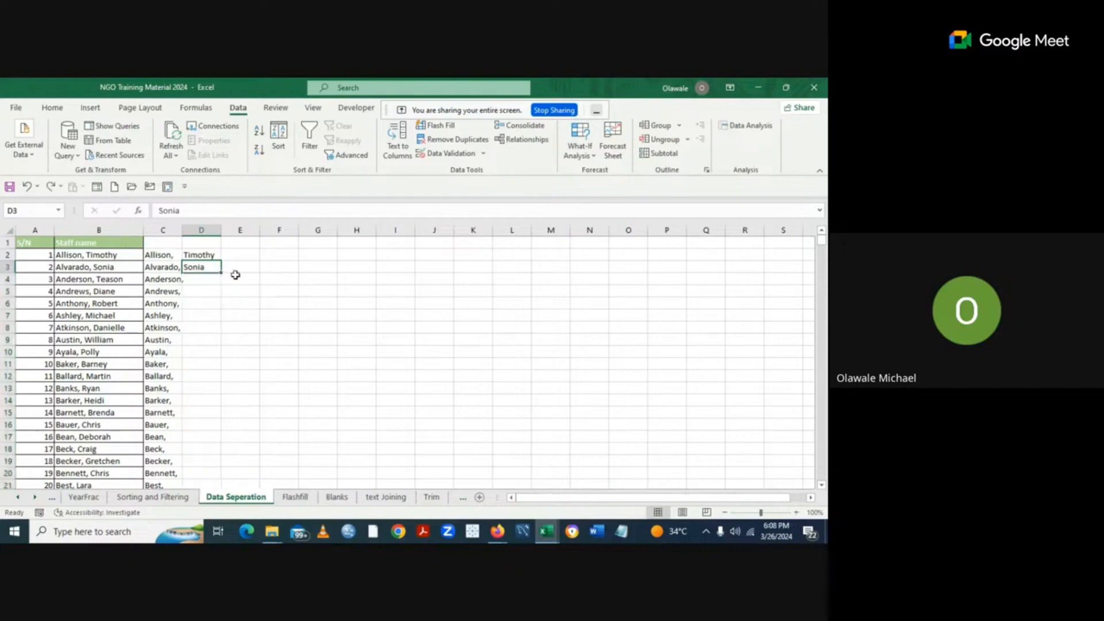
{"action": "left_click", "coordinate": [204, 279]}
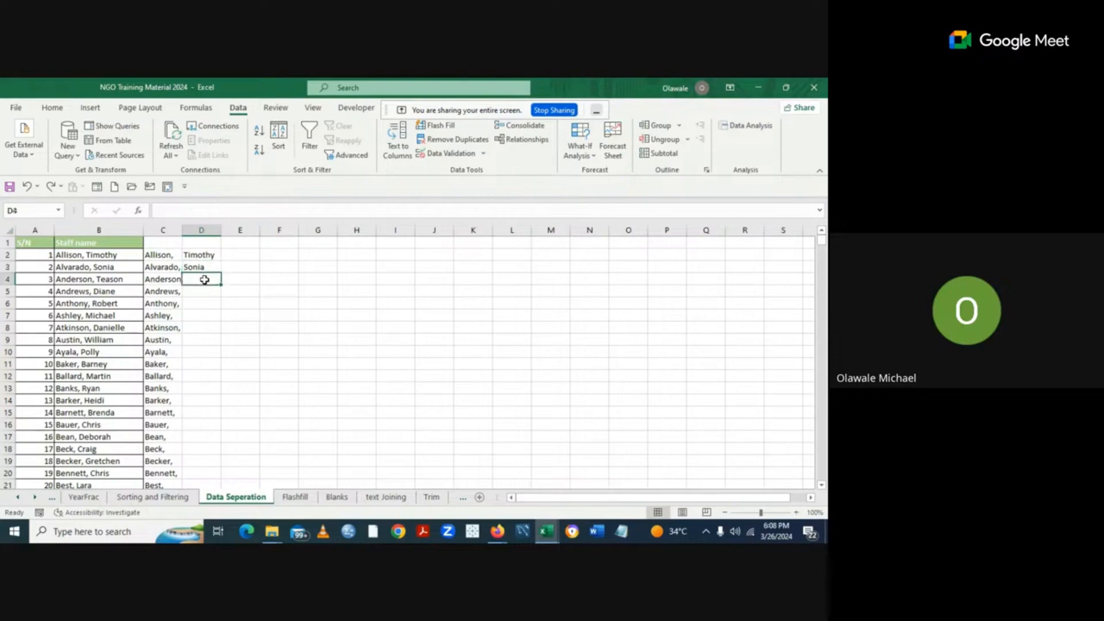
{"action": "left_click", "coordinate": [206, 268]}
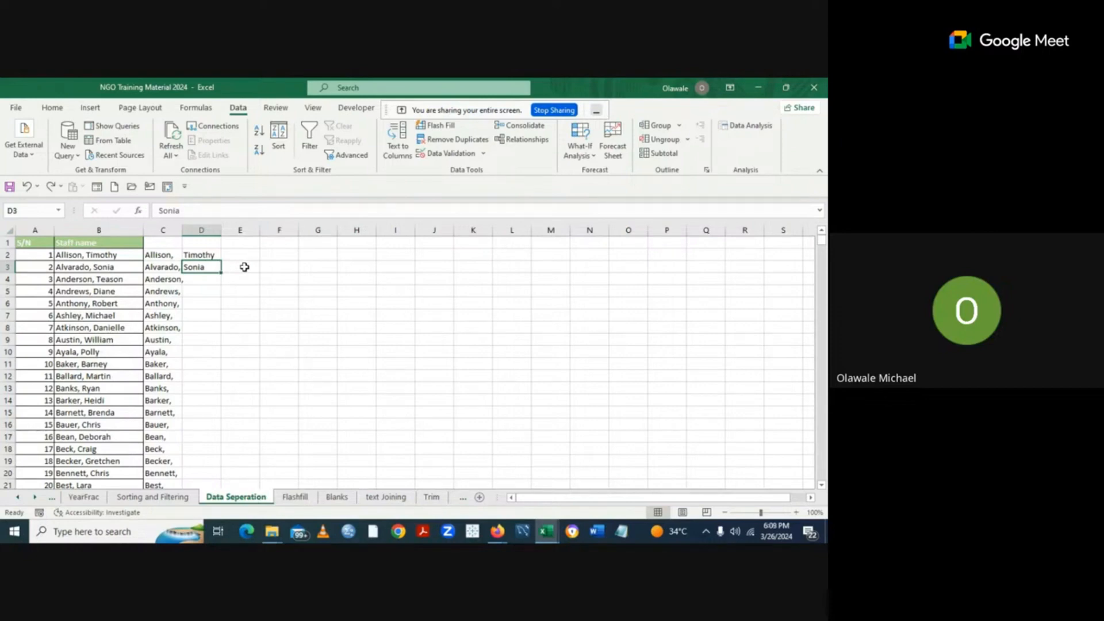
{"action": "key", "text": "ctrl+e"}
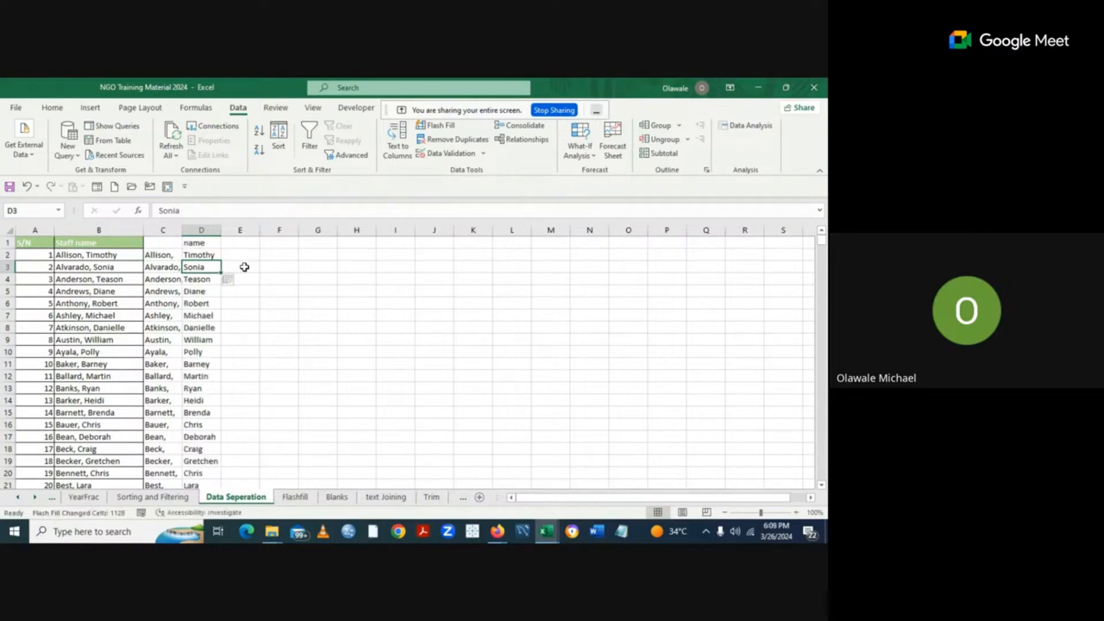
{"action": "left_click", "coordinate": [380, 324]}
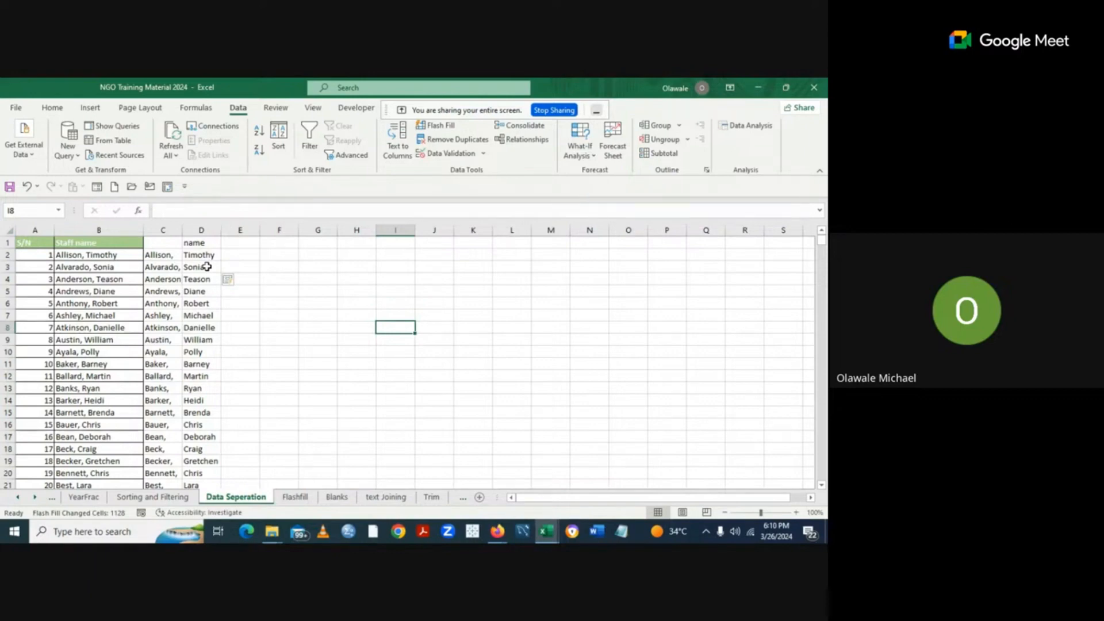
Rename the headers in C1 and D1 to First Name and Second Name.
{"action": "key", "text": "Left"}
{"action": "key", "text": "Left"}
{"action": "key", "text": "Up"}
{"action": "key", "text": "Up"}
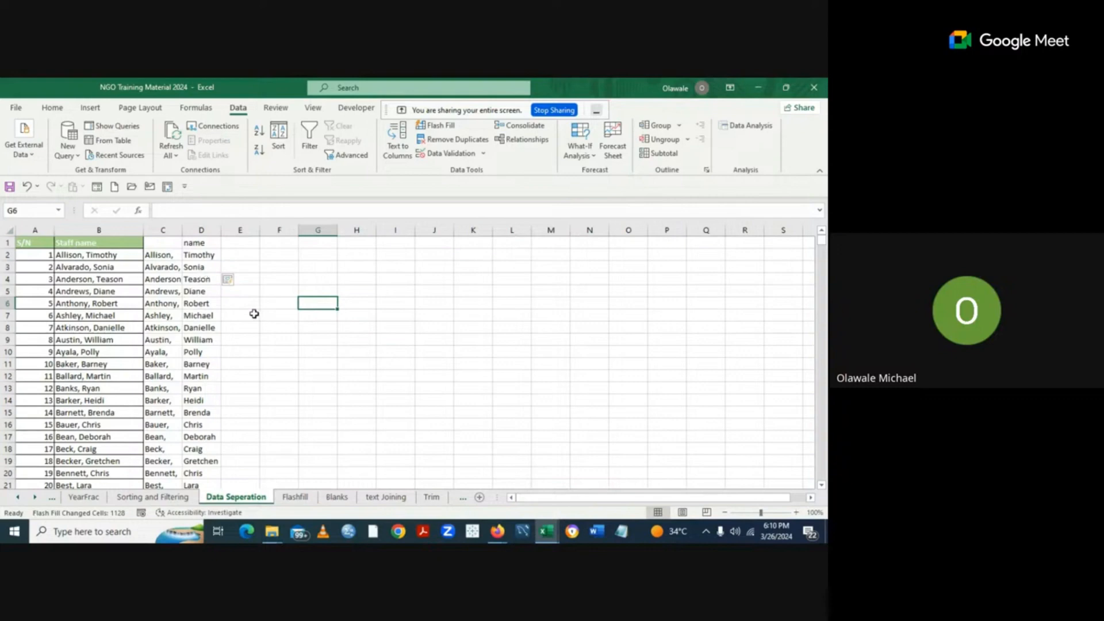
{"action": "left_click", "coordinate": [161, 242]}
{"action": "double_click", "coordinate": [161, 242]}
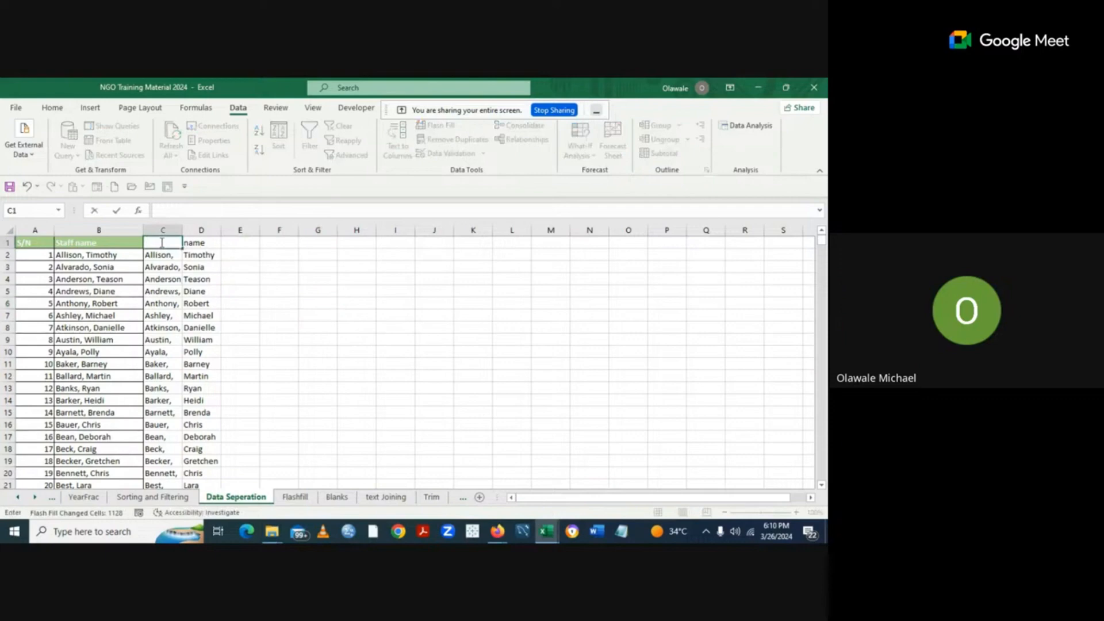
{"action": "type", "text": "First Name"}
{"action": "left_click", "coordinate": [282, 278]}
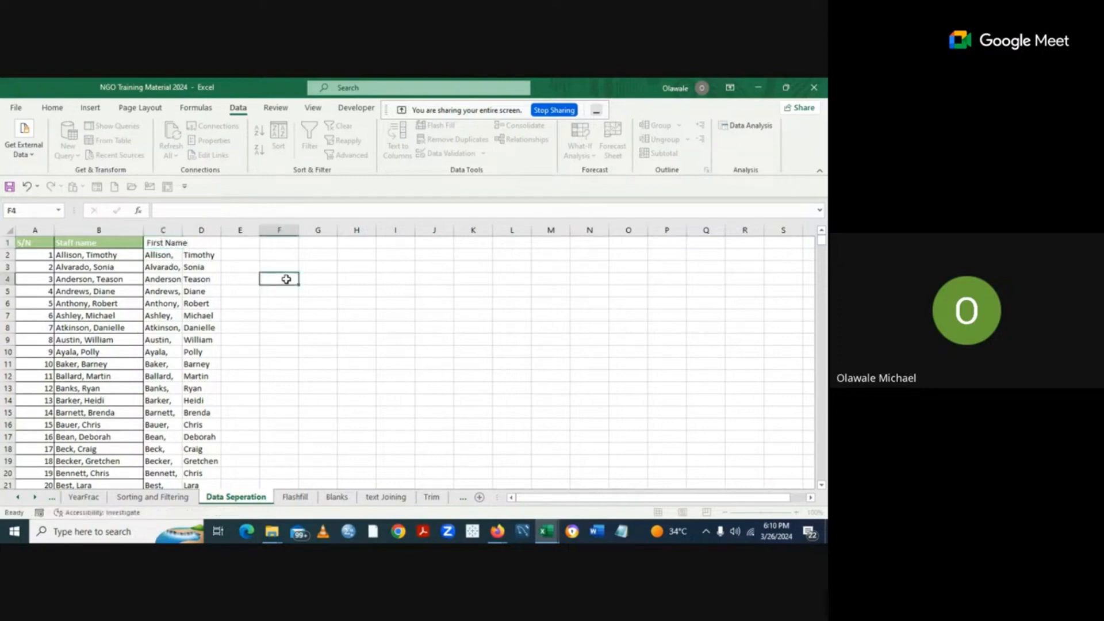
{"action": "double_click", "coordinate": [201, 242]}
{"action": "type", "text": "name"}
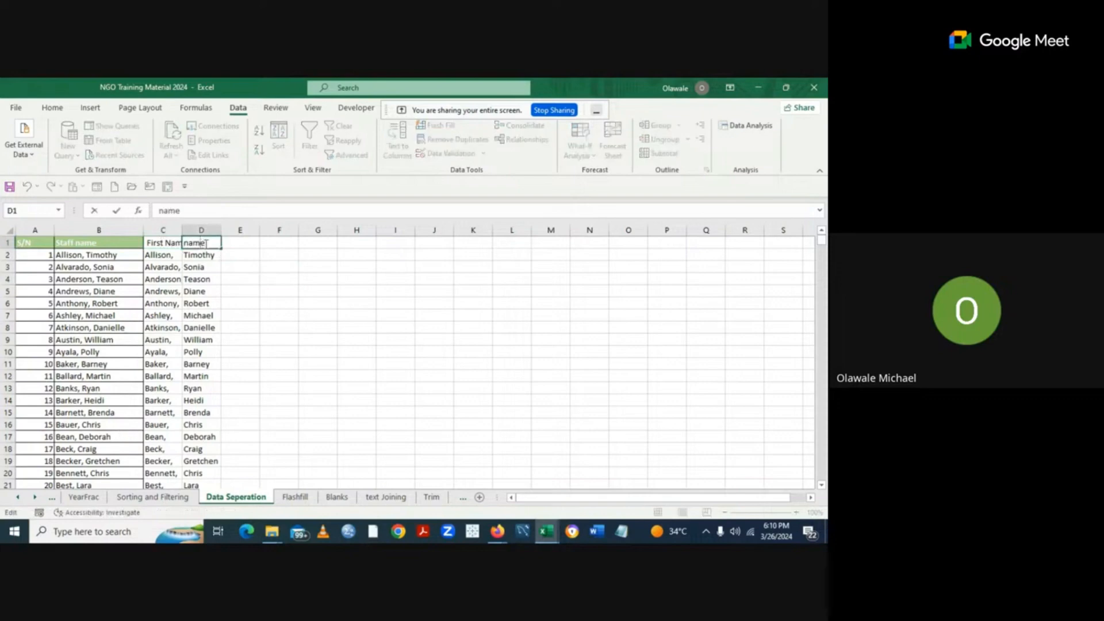
{"action": "key", "text": "BackSpace"}
{"action": "key", "text": "BackSpace"}
{"action": "key", "text": "BackSpace"}
{"action": "key", "text": "BackSpace"}
{"action": "type", "text": "Second Name"}
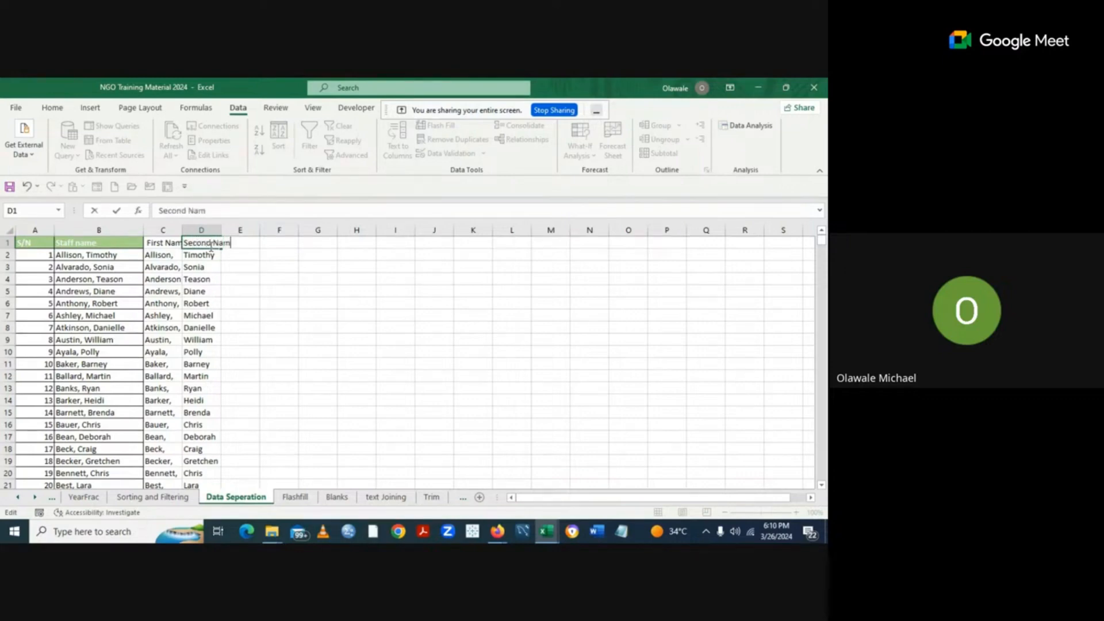
{"action": "left_click", "coordinate": [295, 295]}
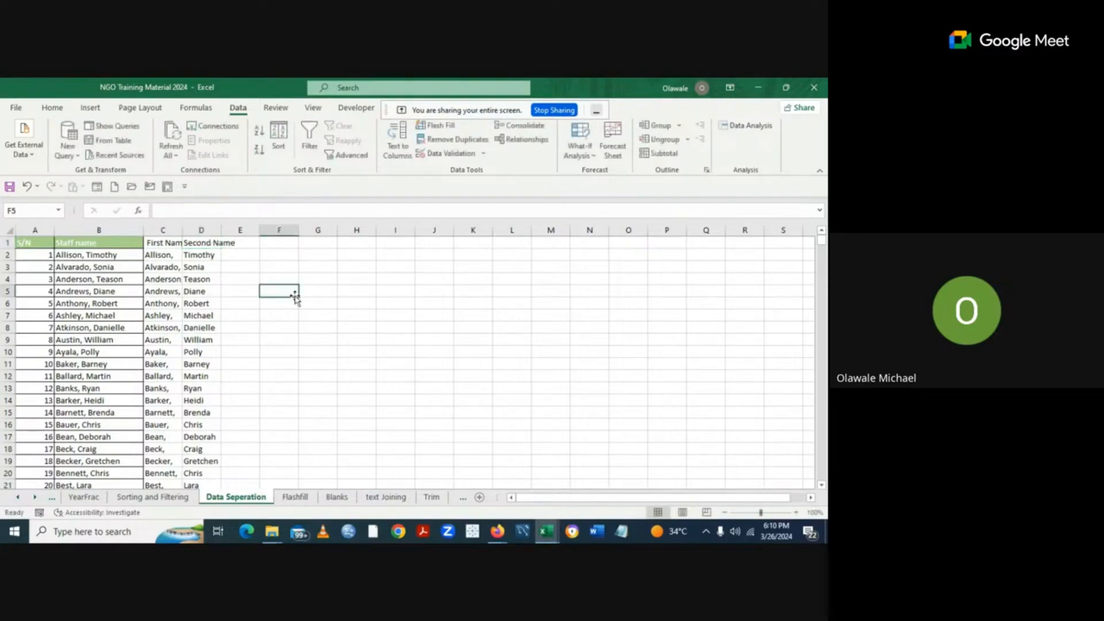
Autofit columns C and D so both new headers fit.
{"action": "left_click_drag", "start_coordinate": [182, 234], "coordinate": [183, 233]}
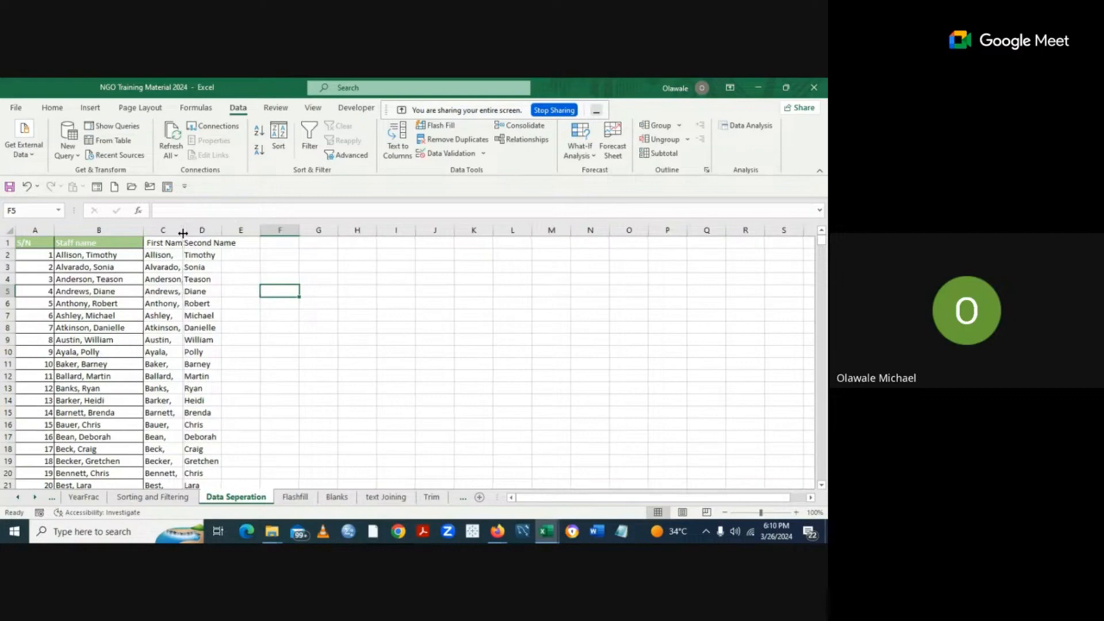
{"action": "double_click", "coordinate": [183, 233]}
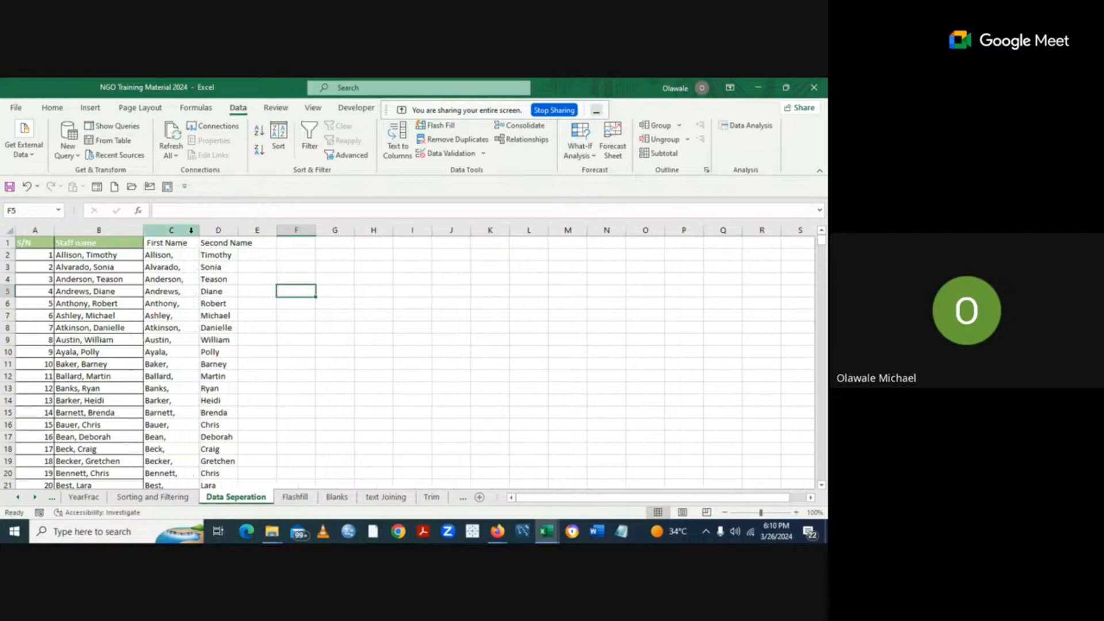
{"action": "double_click", "coordinate": [238, 232]}
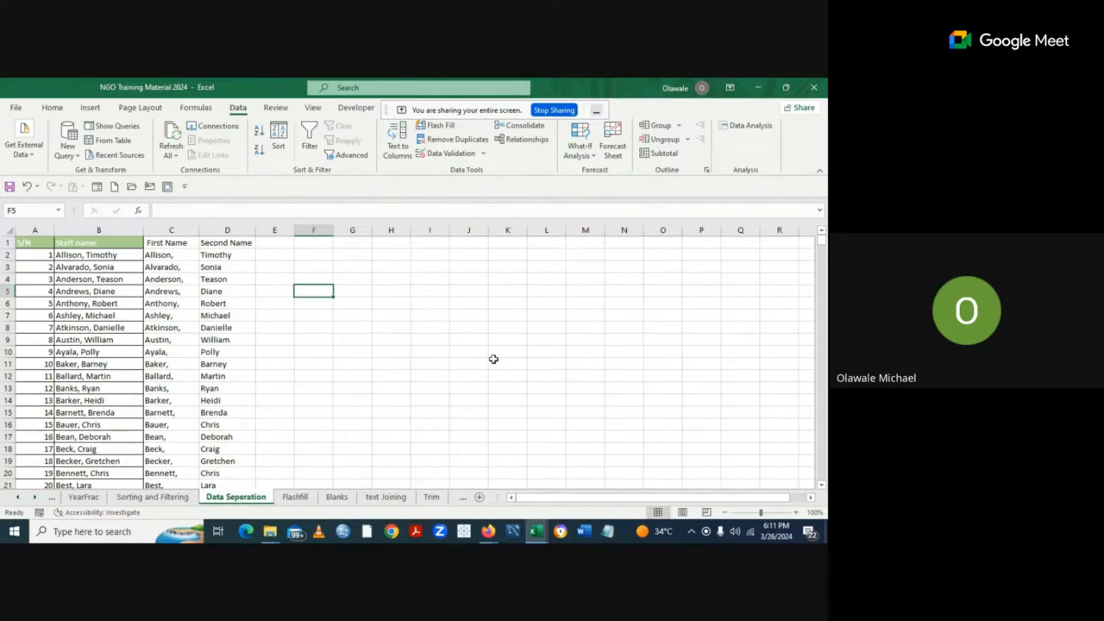
Switch to the Flashfill sheet with its Full name list.
{"action": "left_click", "coordinate": [297, 499]}
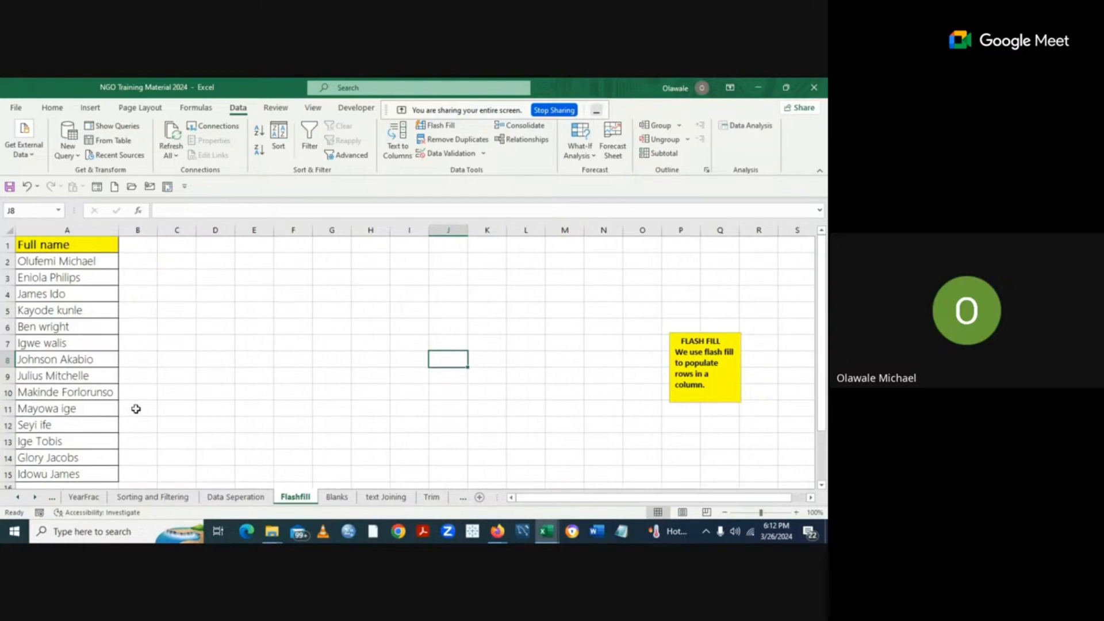
{"action": "left_click", "coordinate": [132, 262]}
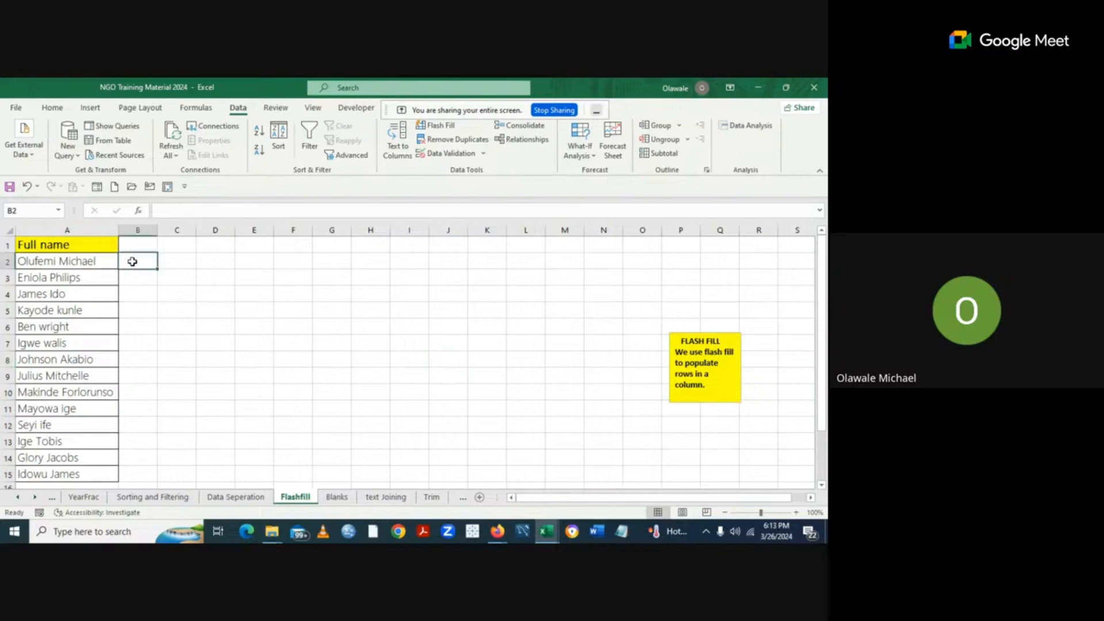
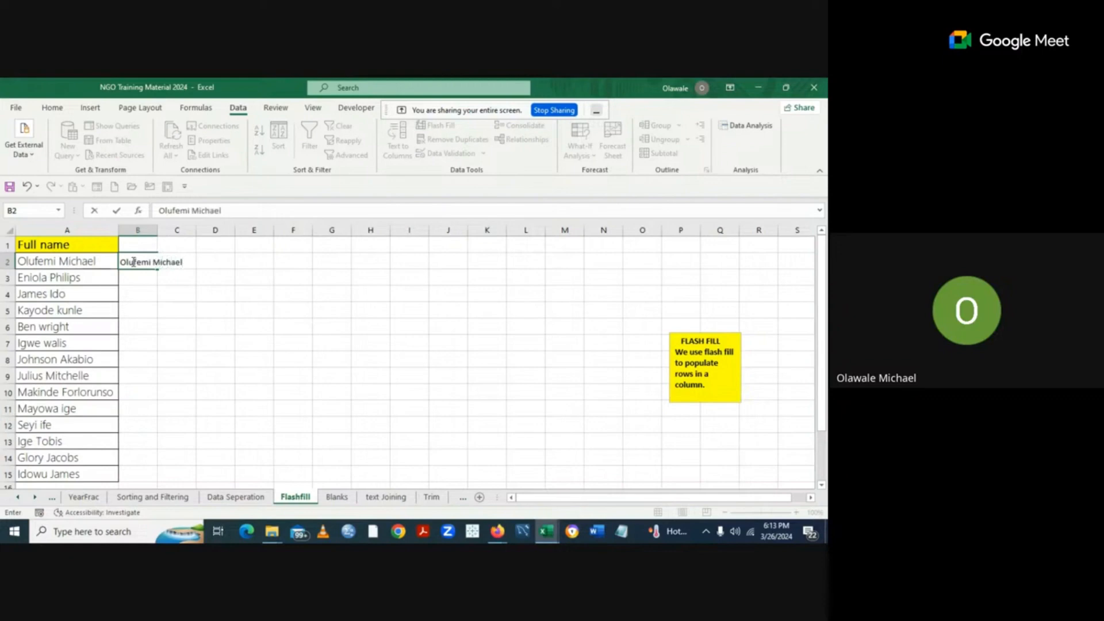
{"action": "left_click", "coordinate": [216, 308]}
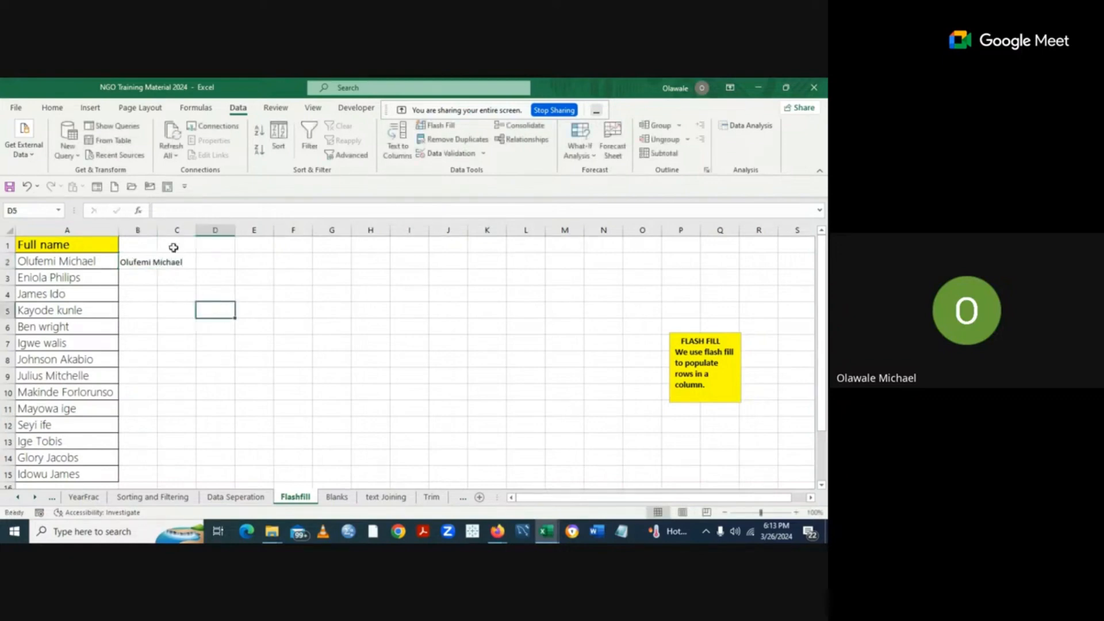
{"action": "double_click", "coordinate": [159, 232]}
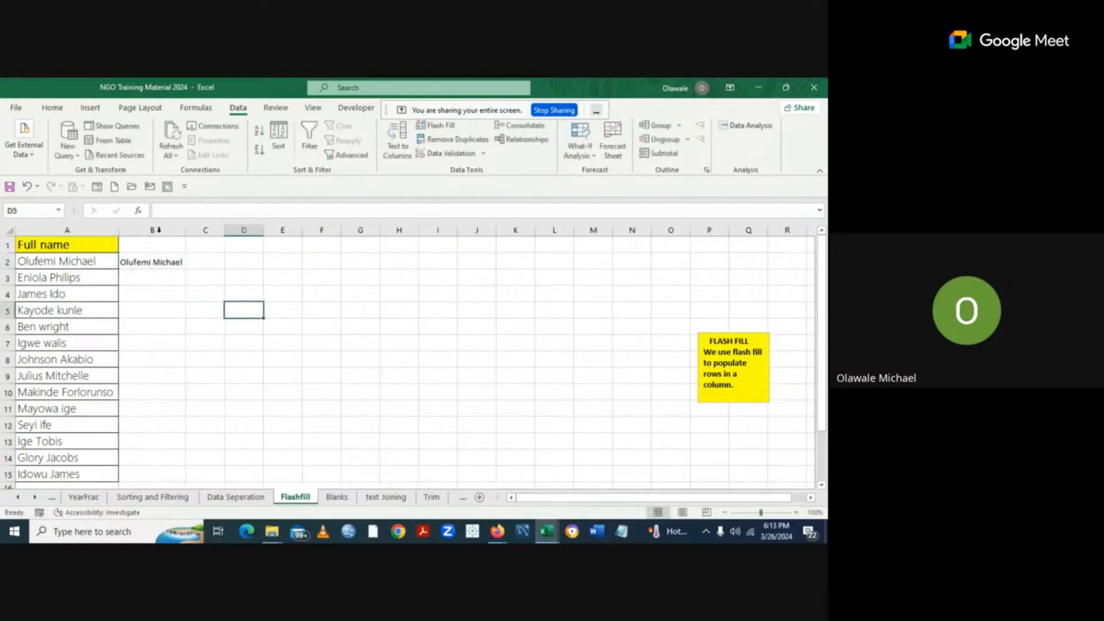
{"action": "left_click", "coordinate": [131, 276]}
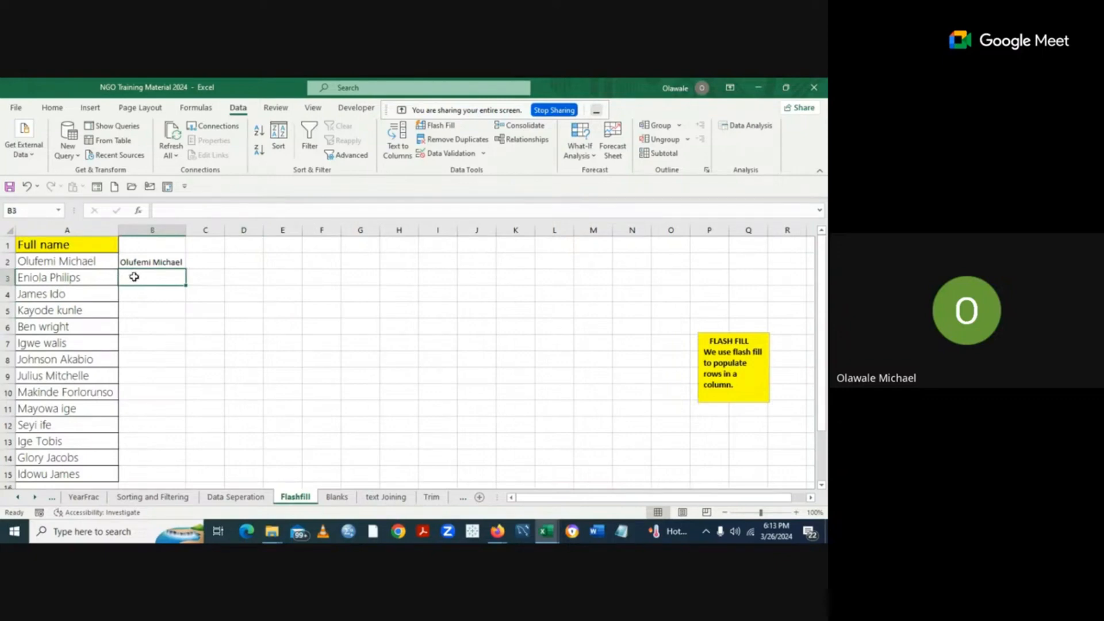
{"action": "type", "text": "E"}
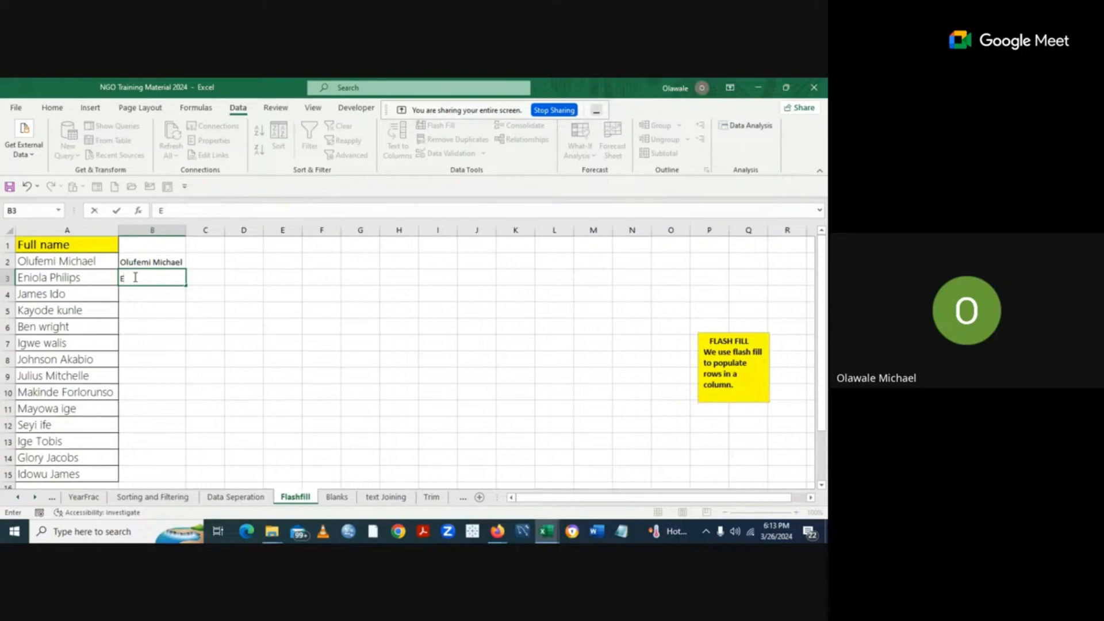
{"action": "key", "text": "Escape"}
{"action": "left_click", "coordinate": [293, 324]}
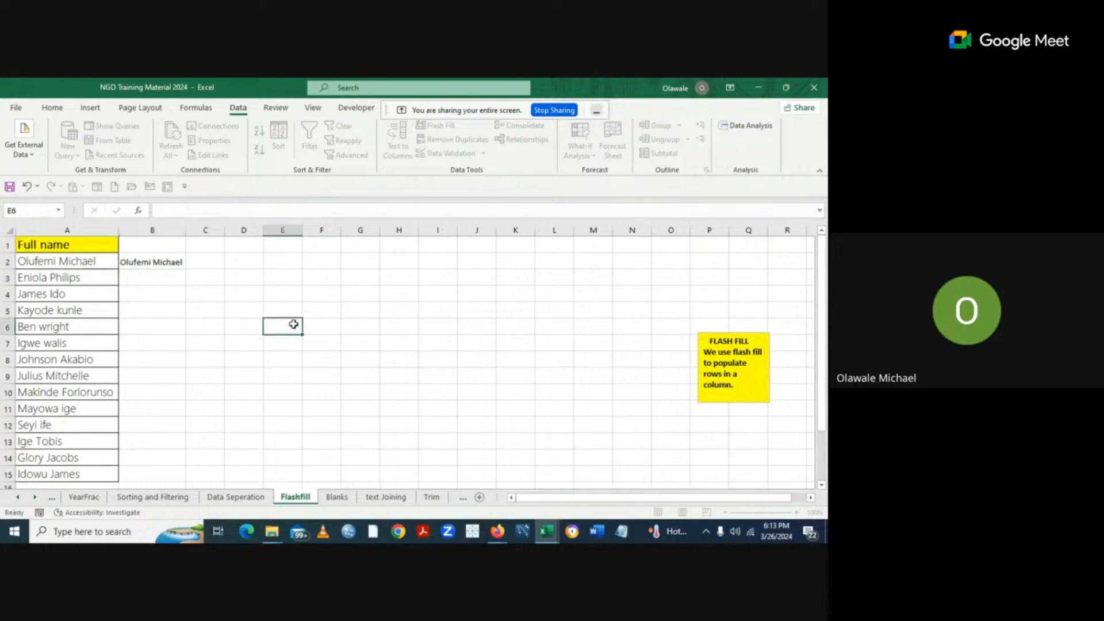
{"action": "left_click", "coordinate": [152, 262]}
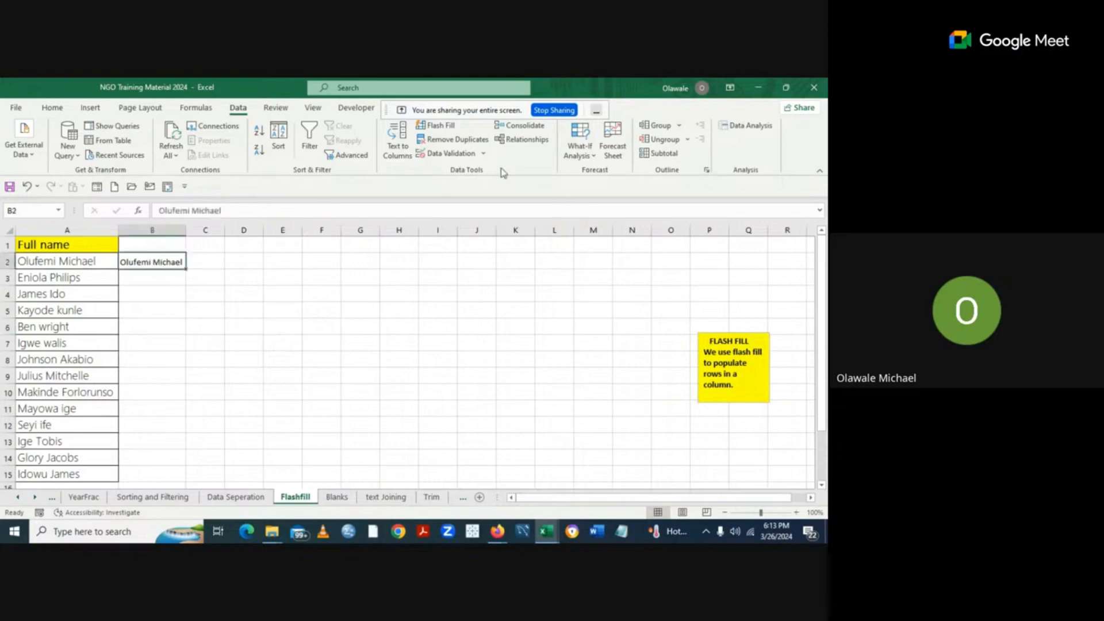
Flash Fill column B with the remaining full names from column A.
{"action": "left_click", "coordinate": [442, 128]}
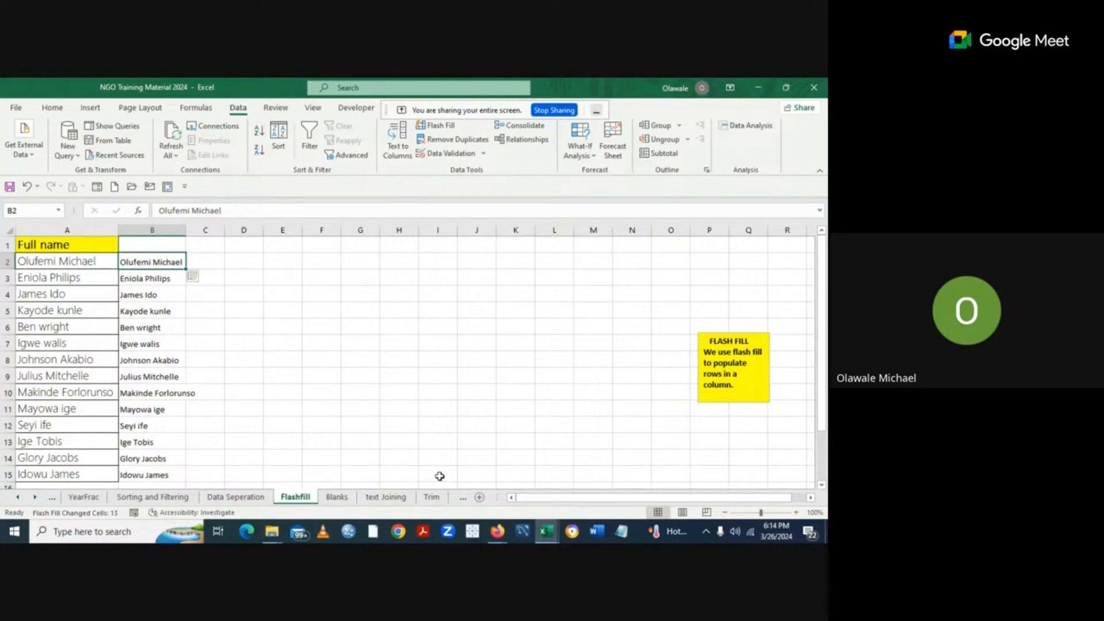
Switch to the Blanks sheet.
{"action": "left_click", "coordinate": [342, 498]}
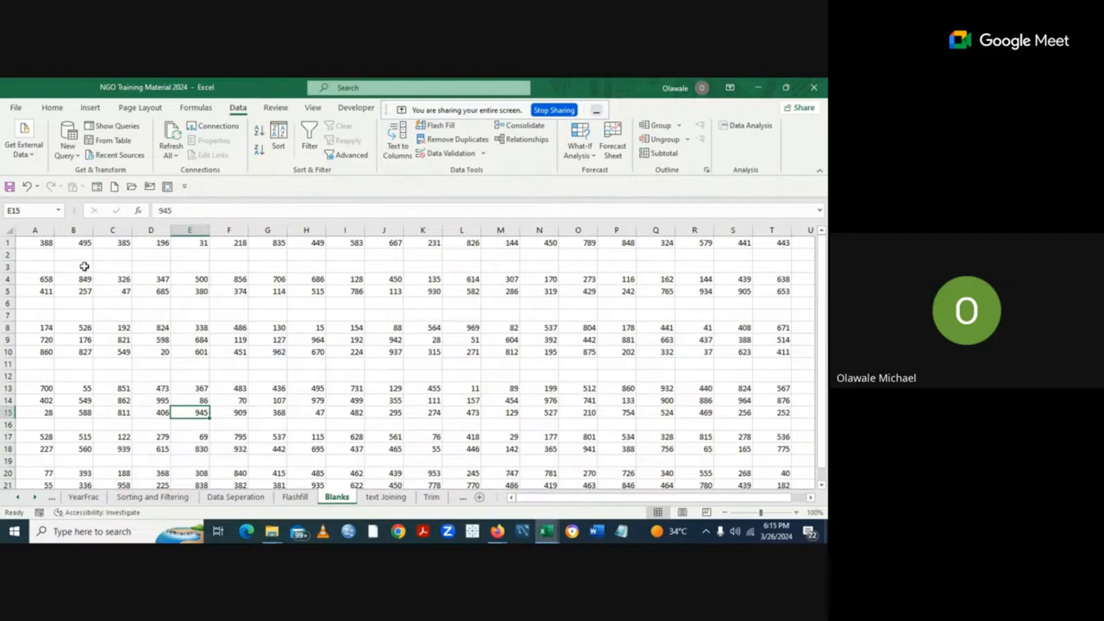
Delete the empty row 2 using the row header's context menu.
{"action": "right_click", "coordinate": [6, 254]}
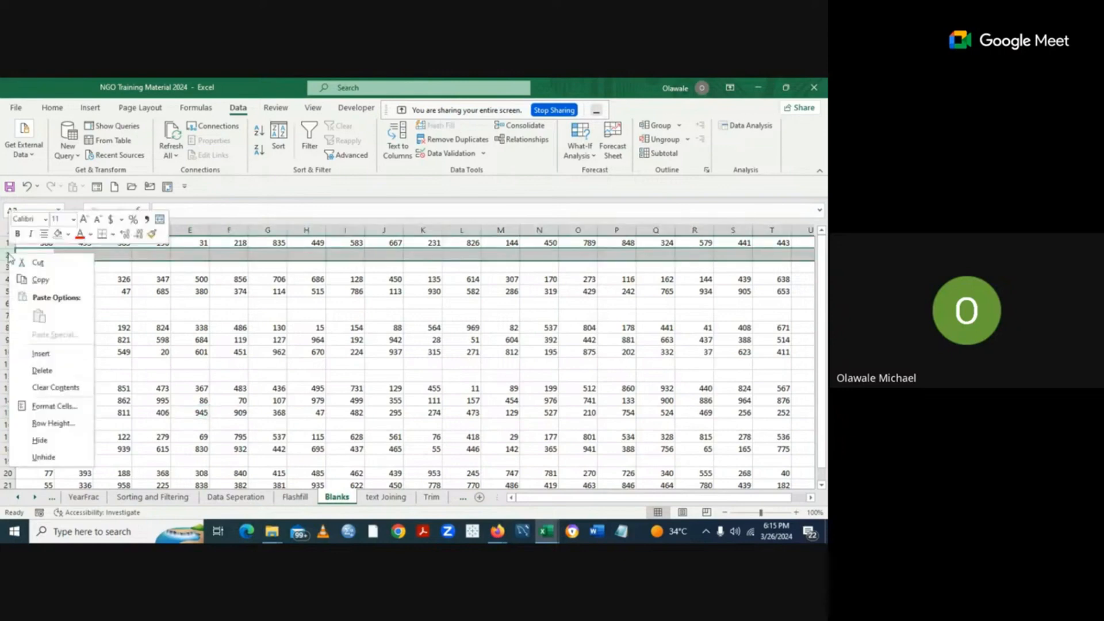
{"action": "left_click", "coordinate": [41, 371]}
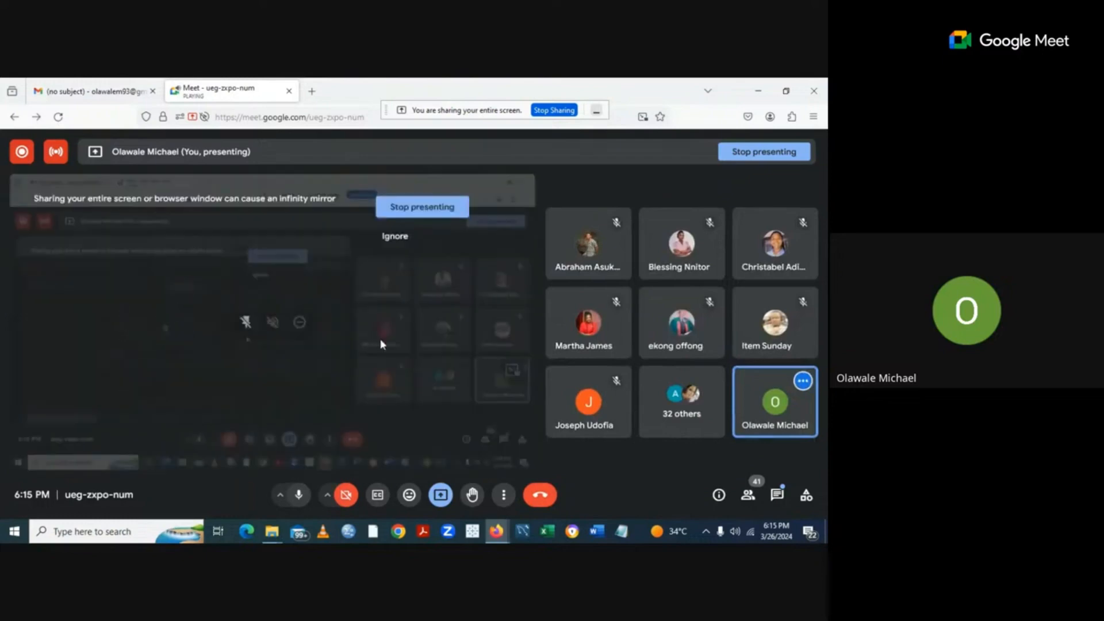
Relaunch Excel from the Windows taskbar.
{"action": "left_click", "coordinate": [549, 532]}
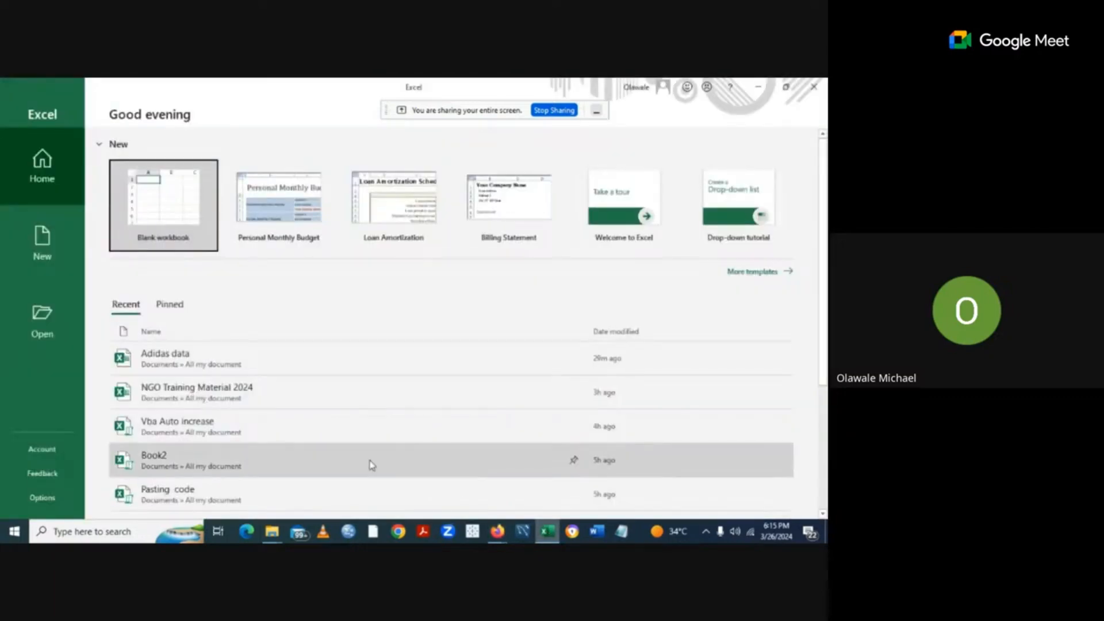
Open NGO Training Material 2024 and dismiss Document Recovery, keeping recovered files for later.
{"action": "left_click", "coordinate": [305, 388]}
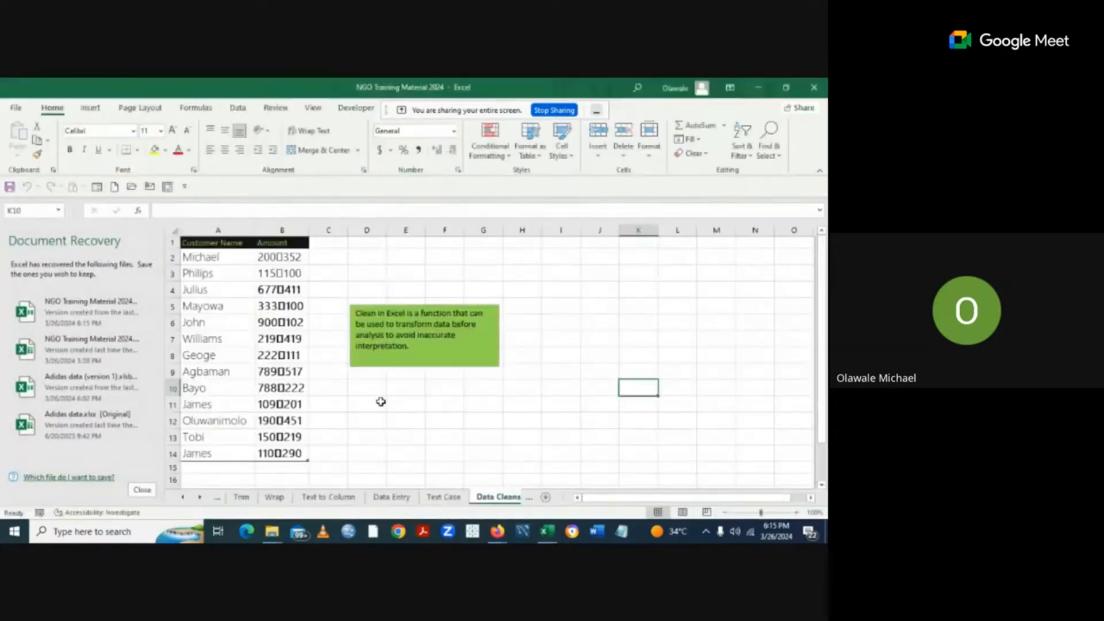
{"action": "left_click", "coordinate": [142, 490]}
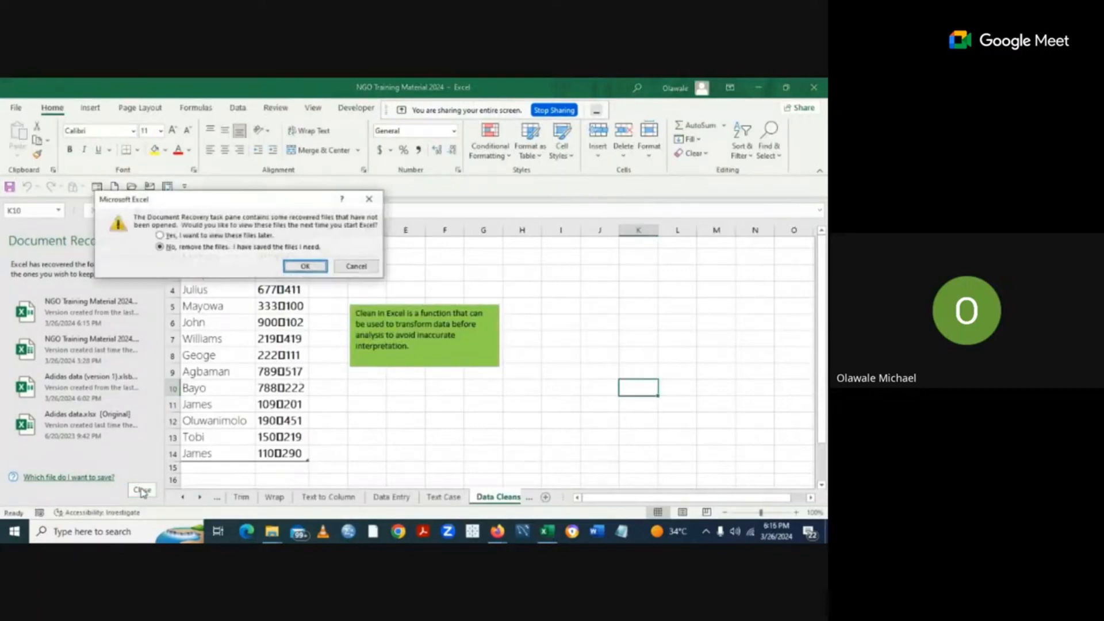
{"action": "left_click", "coordinate": [345, 268]}
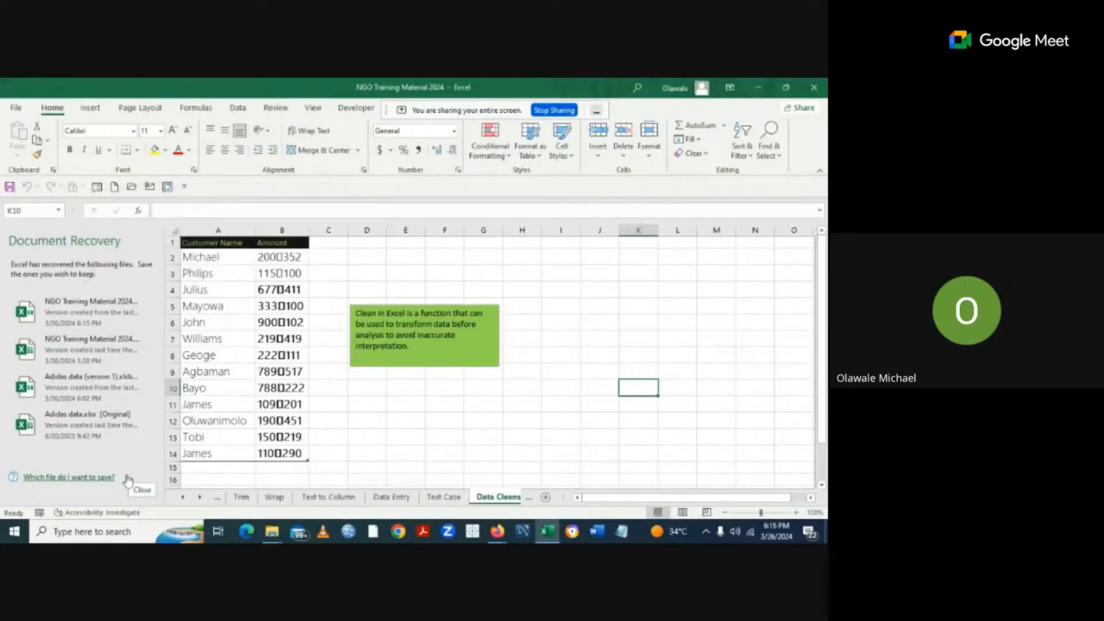
{"action": "left_click", "coordinate": [145, 491]}
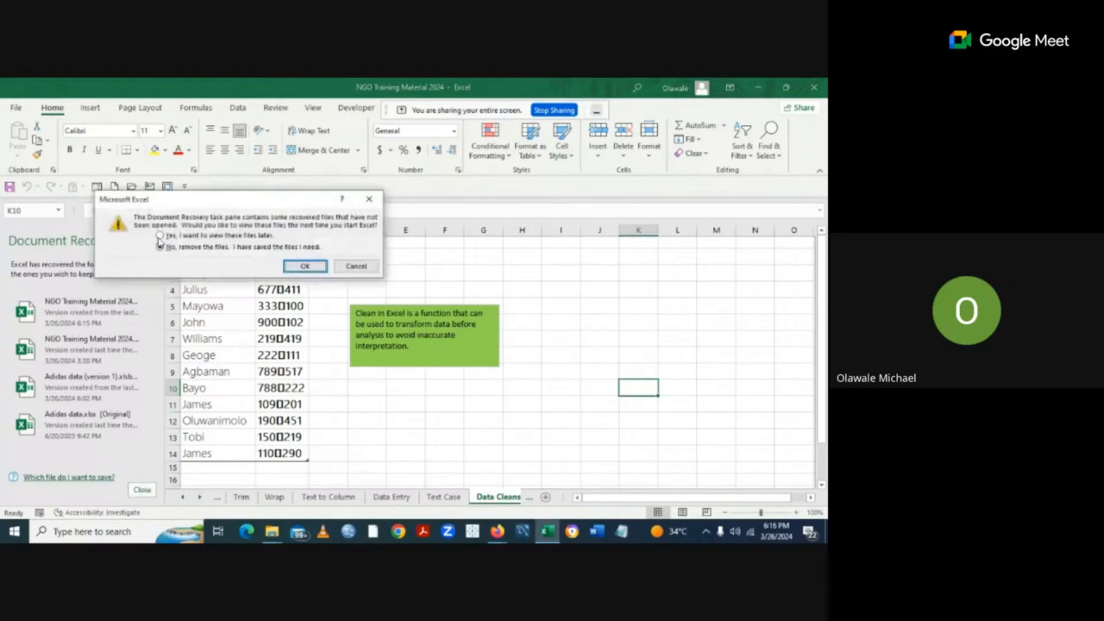
{"action": "left_click", "coordinate": [160, 235]}
{"action": "left_click", "coordinate": [304, 265]}
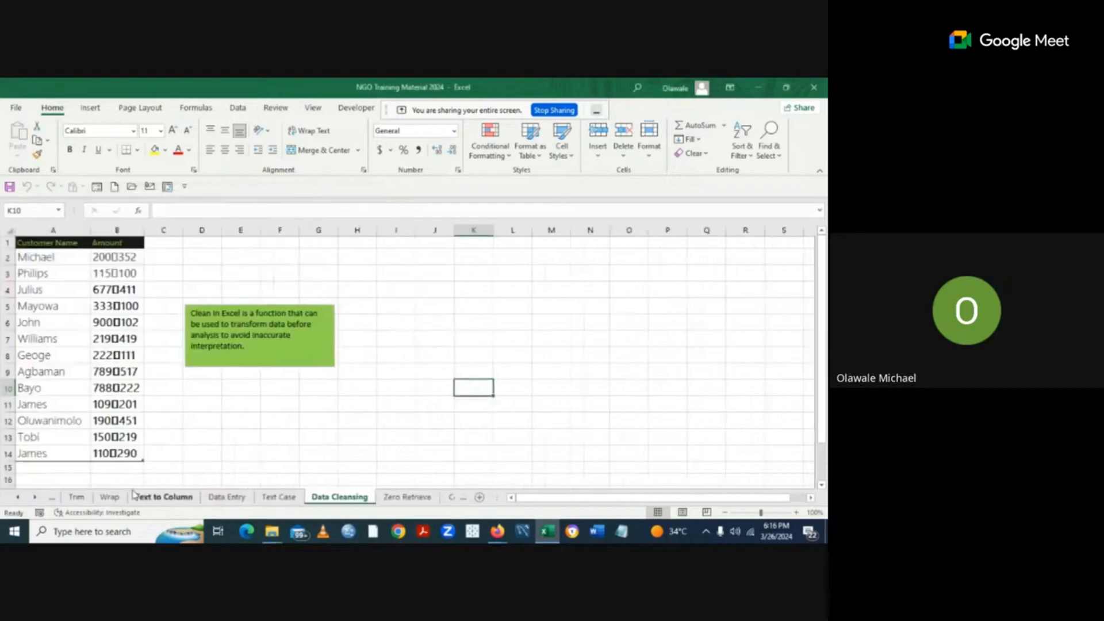
Scroll through the sheet tabs to find Blanks and switch to it.
{"action": "left_click", "coordinate": [36, 497]}
{"action": "left_click", "coordinate": [36, 498]}
{"action": "left_click", "coordinate": [35, 497]}
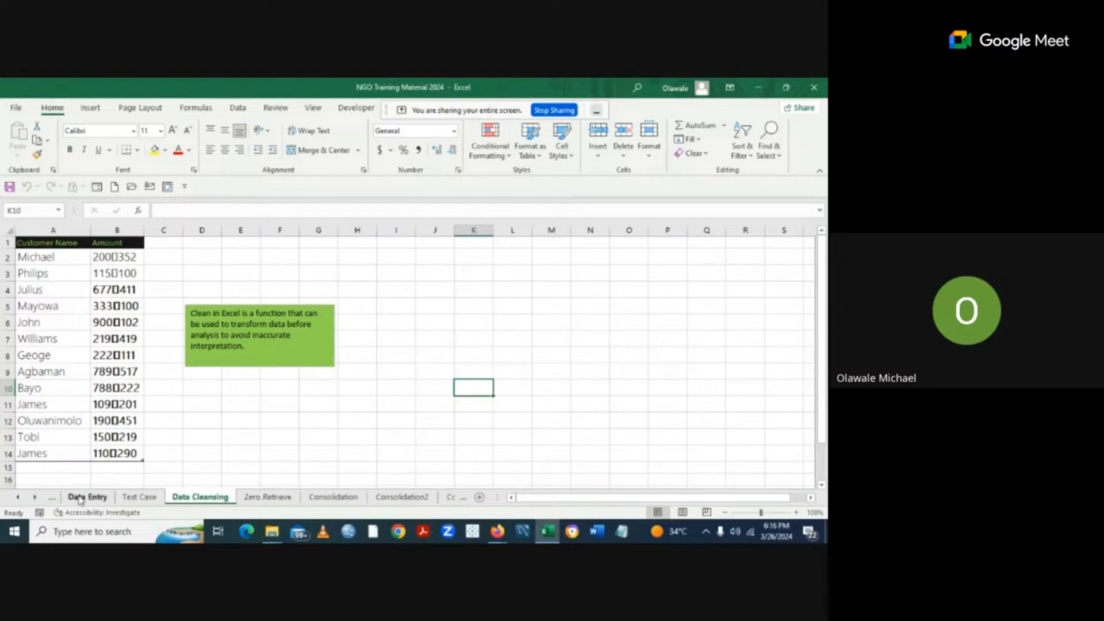
{"action": "left_click", "coordinate": [17, 498]}
{"action": "left_click", "coordinate": [17, 497]}
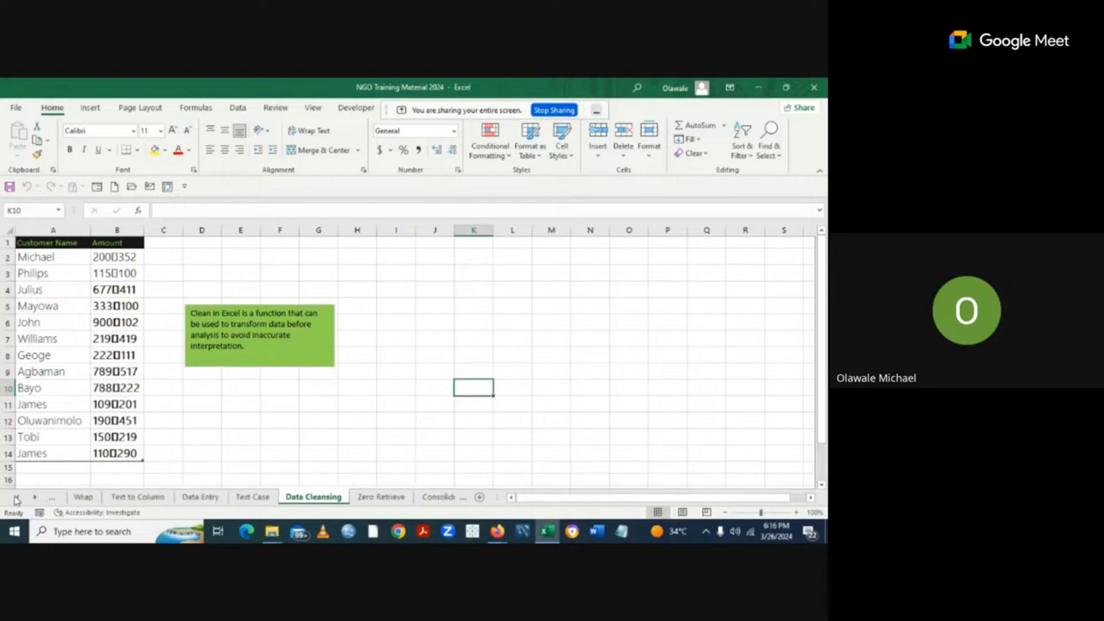
{"action": "left_click", "coordinate": [17, 497]}
{"action": "left_click", "coordinate": [17, 498]}
{"action": "left_click", "coordinate": [18, 497]}
{"action": "left_click", "coordinate": [17, 497]}
{"action": "left_click", "coordinate": [18, 498]}
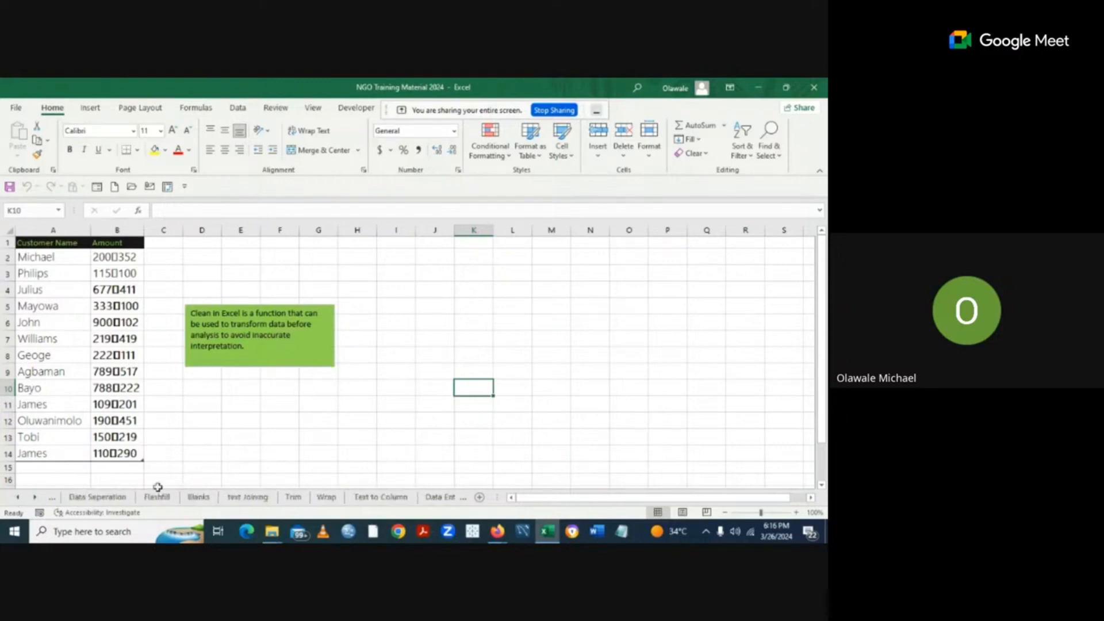
{"action": "left_click", "coordinate": [200, 497]}
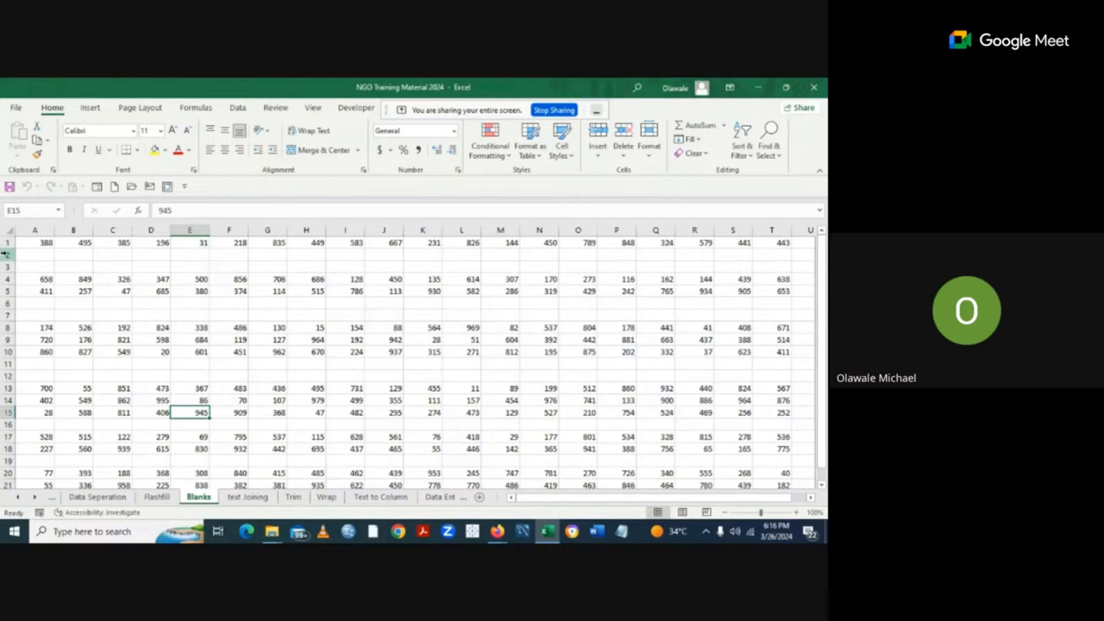
Point out the values 849 in B4 and 527 in N15, then select the whole sheet.
{"action": "left_click", "coordinate": [79, 277]}
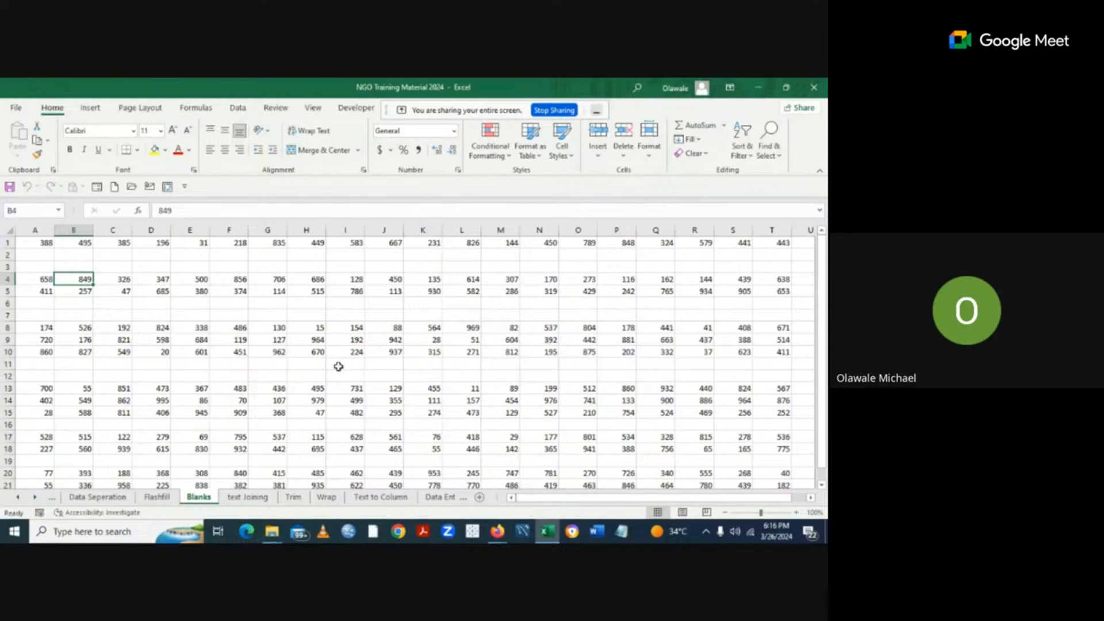
{"action": "left_click", "coordinate": [526, 411]}
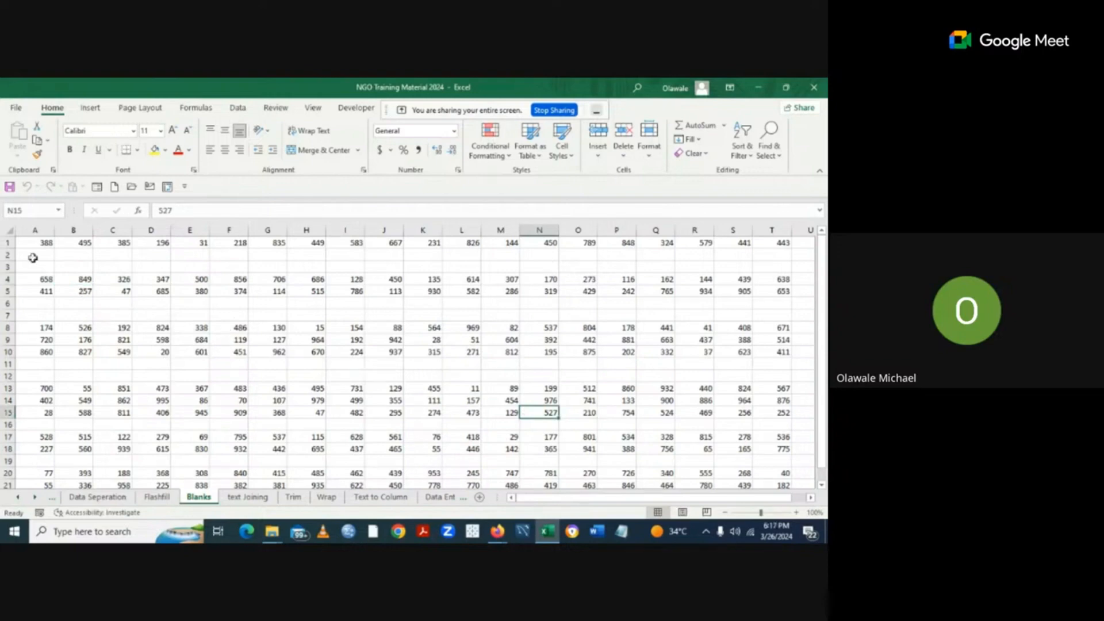
{"action": "left_click", "coordinate": [8, 230]}
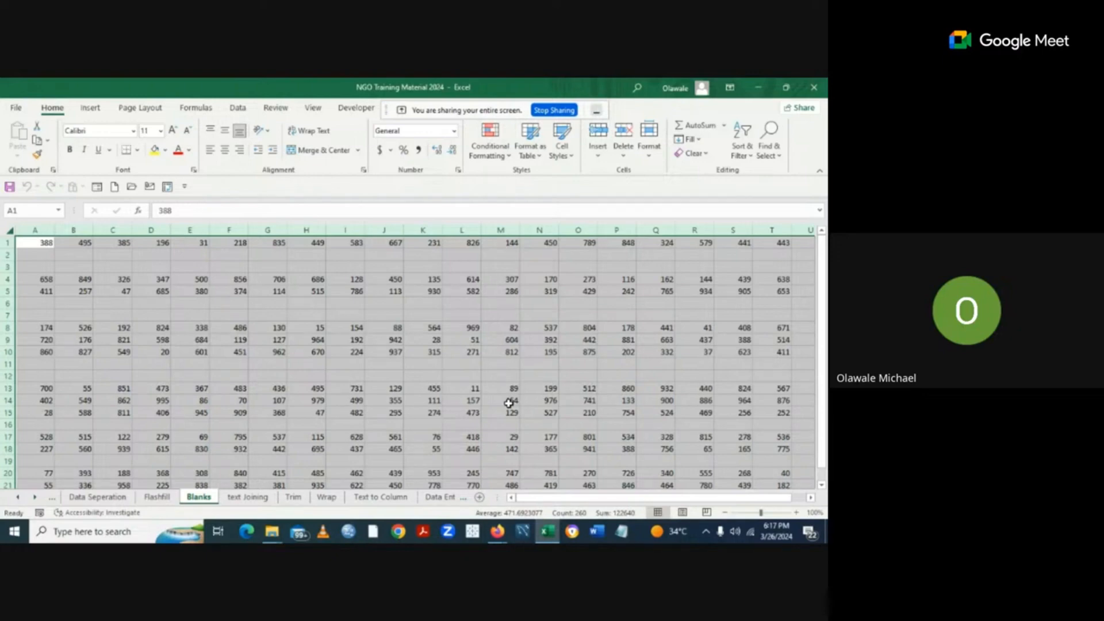
Select A1 through T1 with Ctrl+Shift+Right from A1.
{"action": "left_click", "coordinate": [450, 396]}
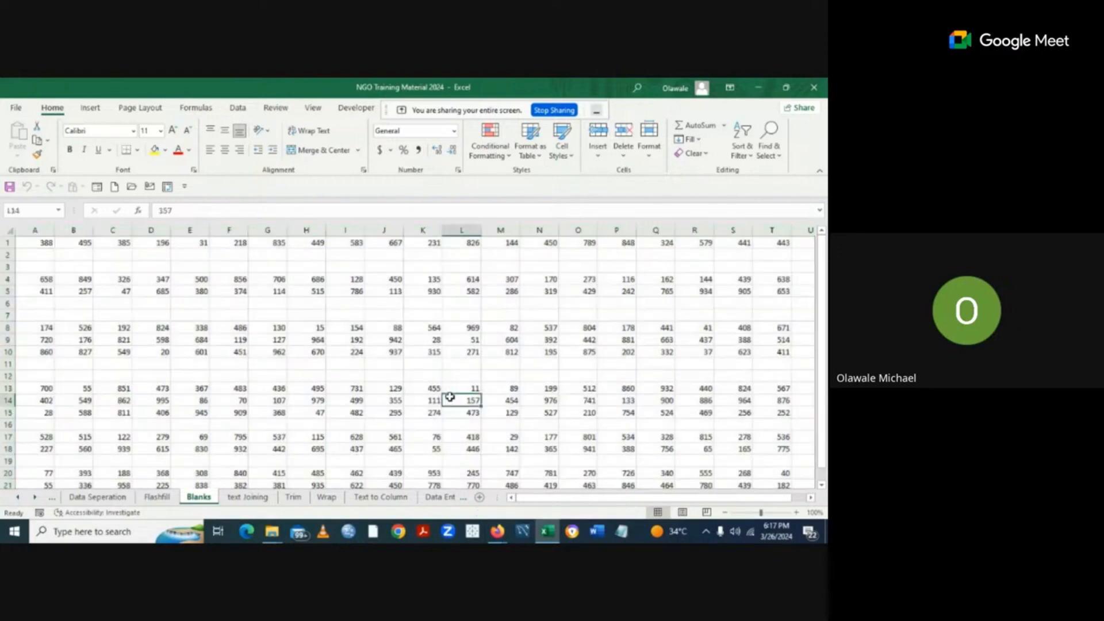
{"action": "left_click", "coordinate": [41, 243]}
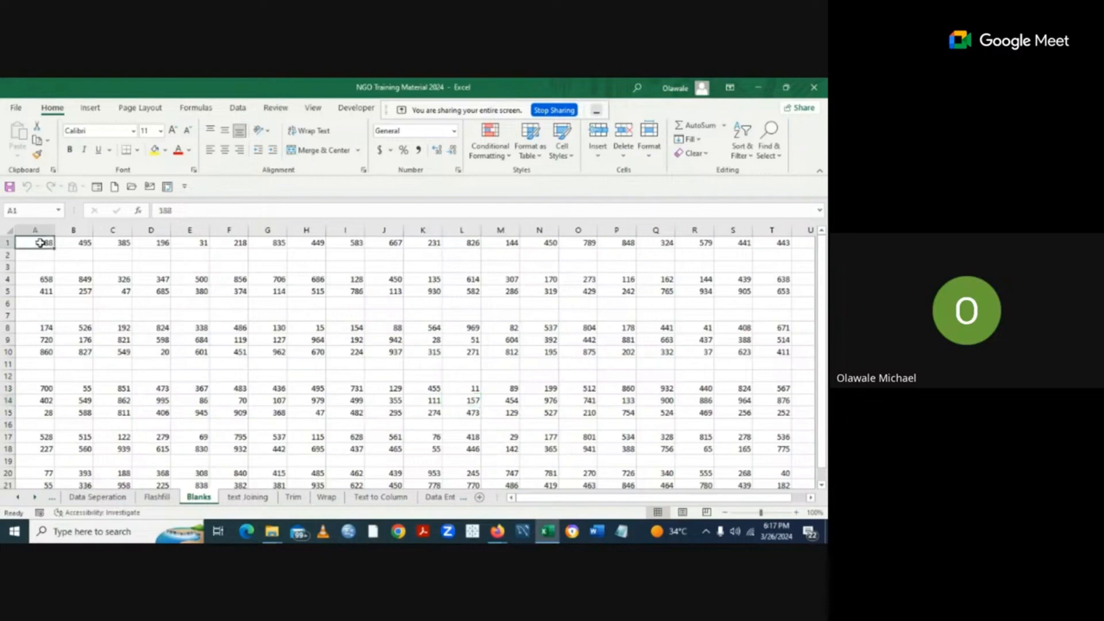
{"action": "key", "text": "ctrl+shift+Right"}
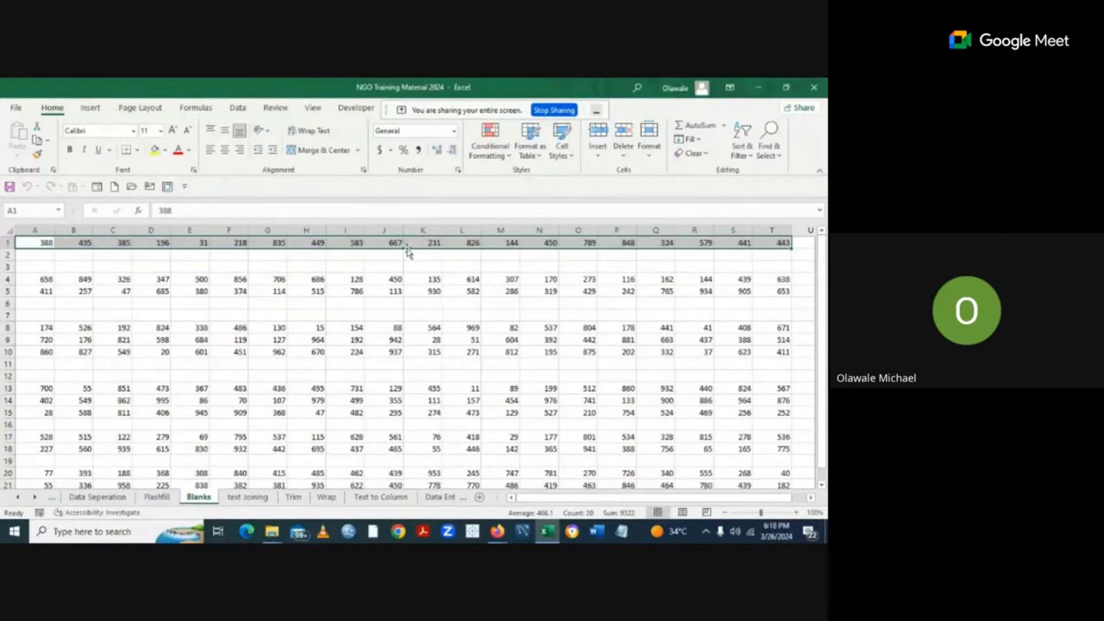
{"action": "left_click", "coordinate": [820, 483]}
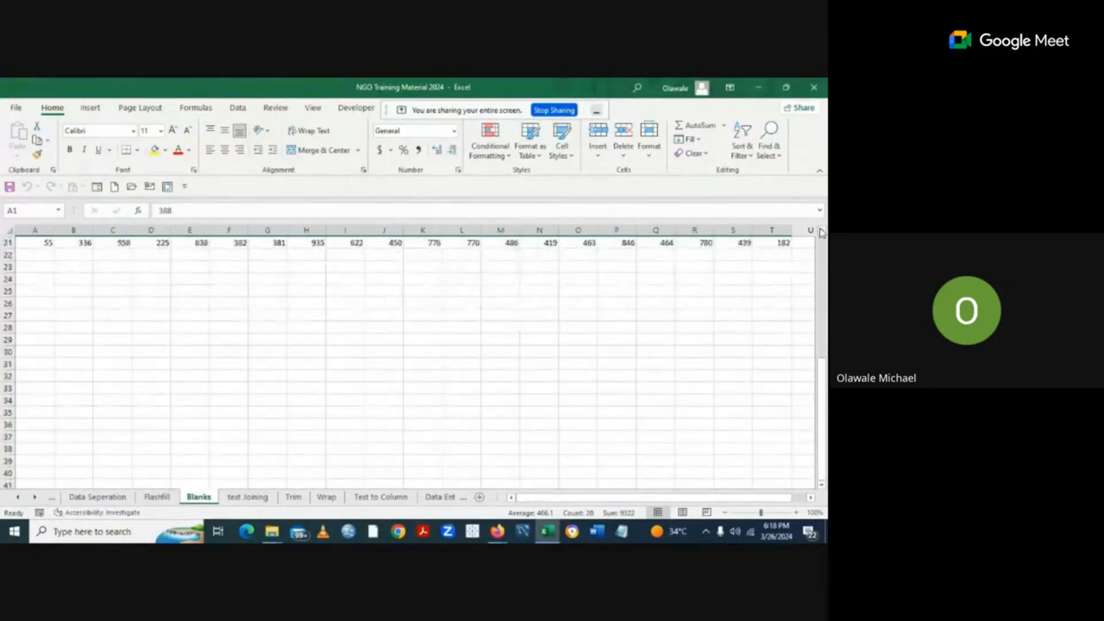
{"action": "scroll", "coordinate": [821, 232], "scroll_direction": "up", "scroll_amount": 3}
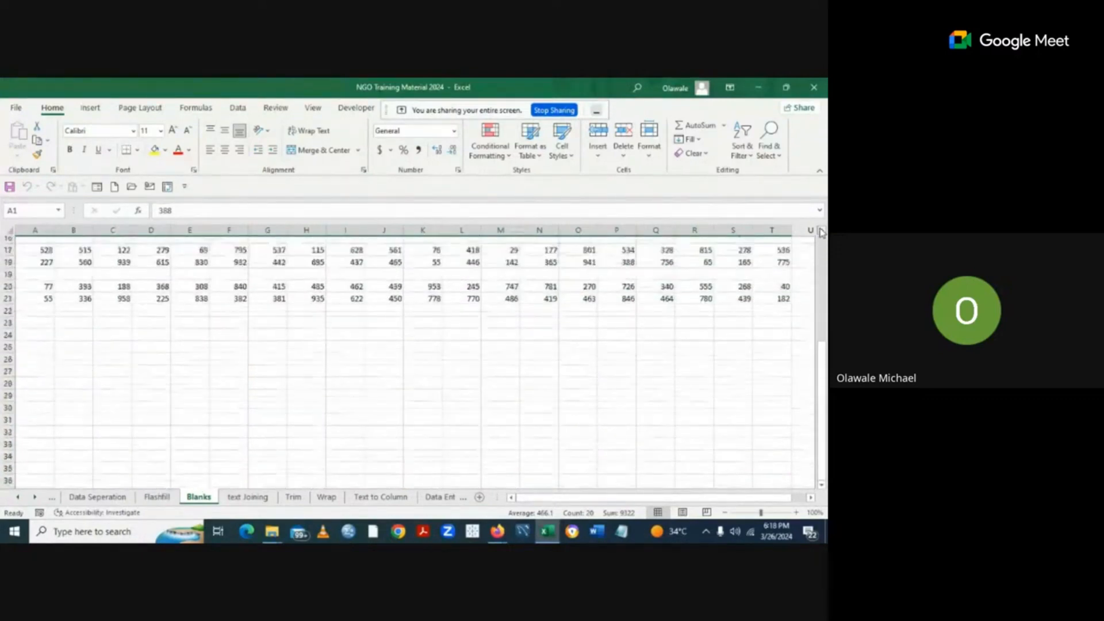
{"action": "scroll", "coordinate": [821, 231], "scroll_direction": "up", "scroll_amount": 4}
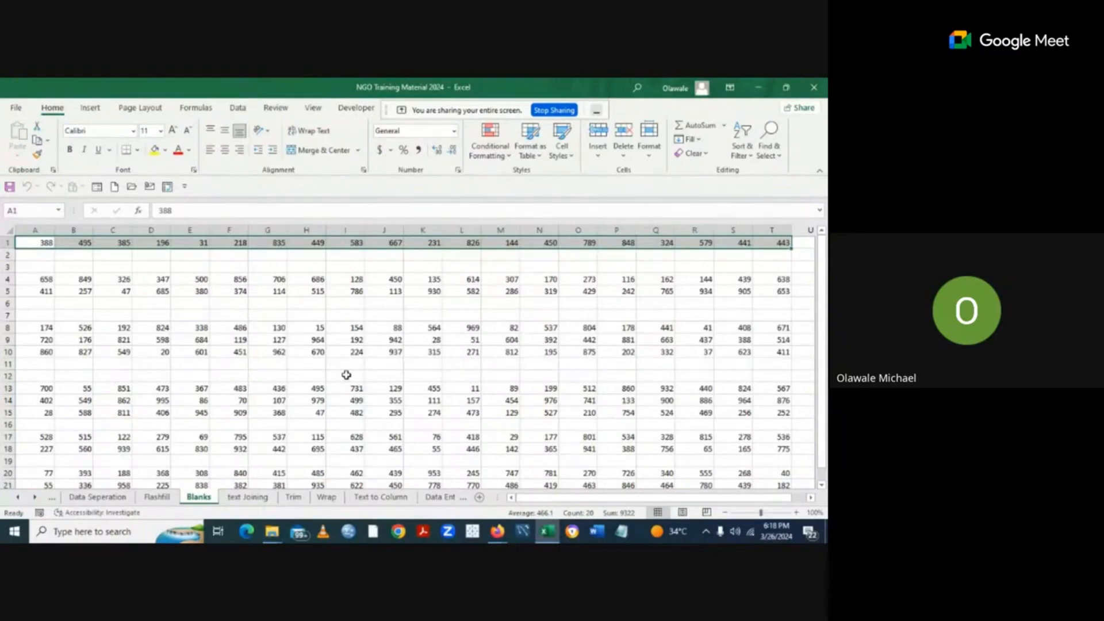
{"action": "left_click", "coordinate": [33, 242]}
{"action": "double_click", "coordinate": [34, 243]}
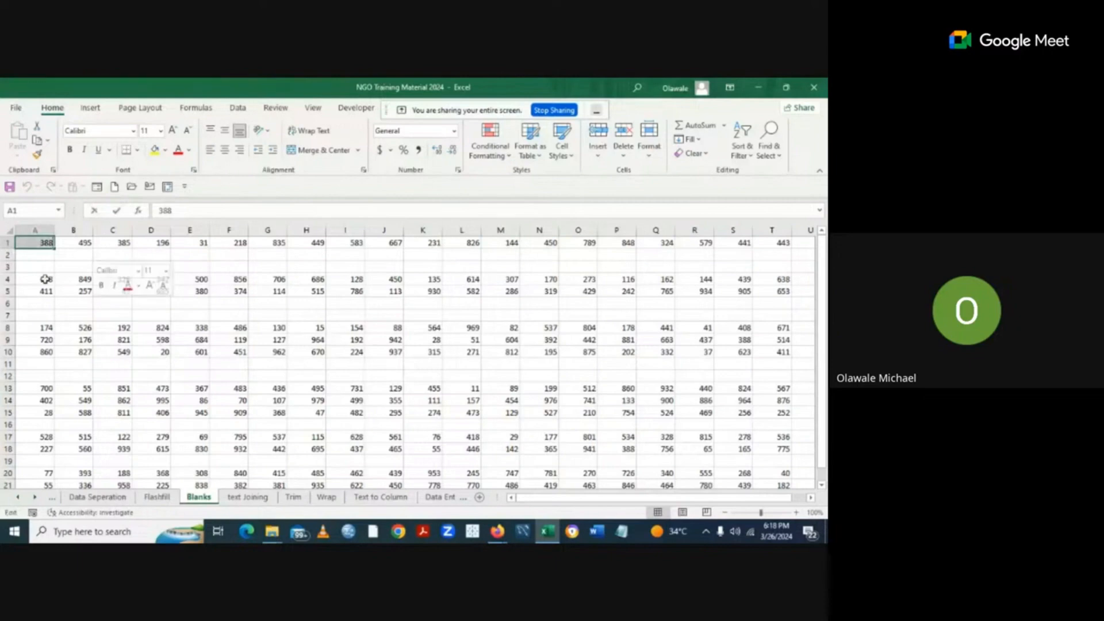
{"action": "left_click", "coordinate": [174, 304]}
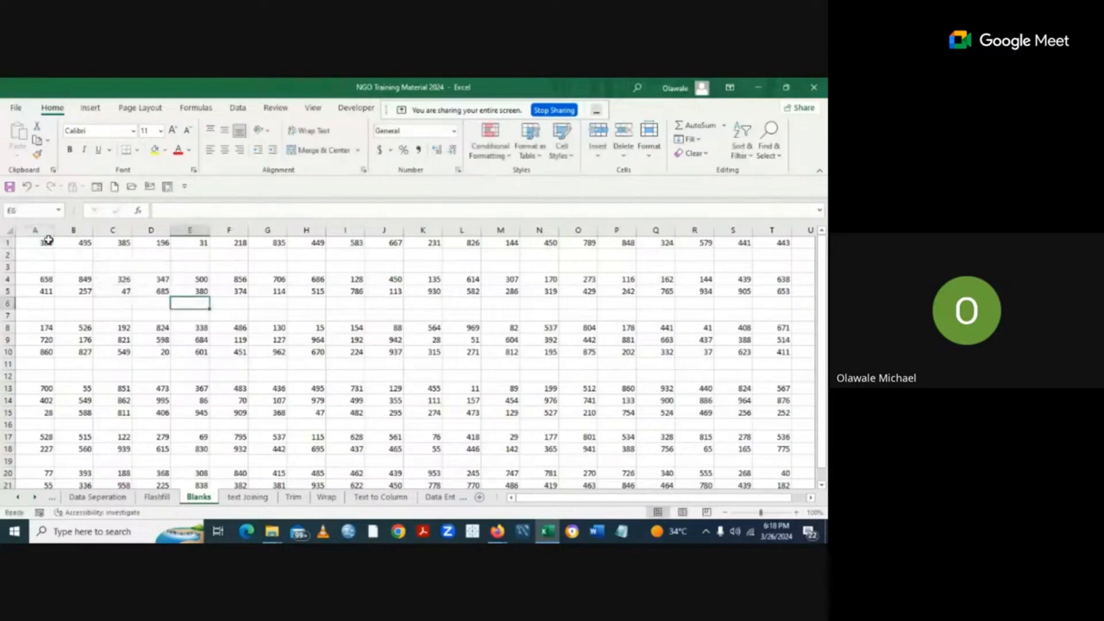
{"action": "mouse_move", "coordinate": [48, 241]}
{"action": "left_mouse_down"}
{"action": "mouse_move", "coordinate": [250, 352]}
{"action": "mouse_move", "coordinate": [401, 412]}
{"action": "mouse_move", "coordinate": [42, 279]}
{"action": "mouse_move", "coordinate": [32, 247]}
{"action": "left_mouse_up"}
{"action": "left_click", "coordinate": [139, 304]}
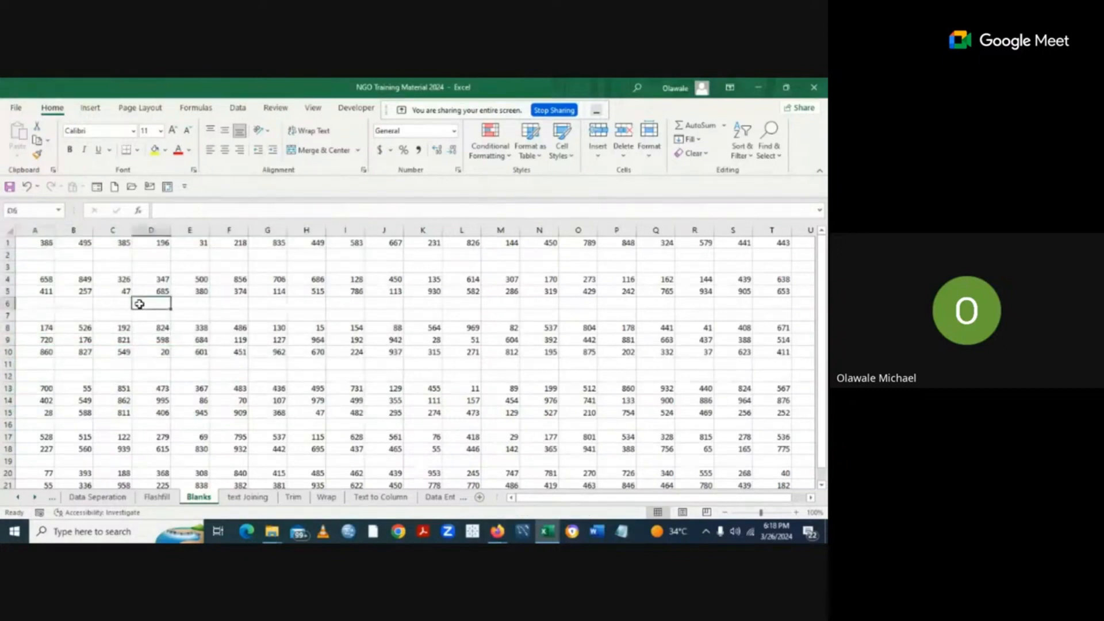
{"action": "left_click", "coordinate": [33, 244]}
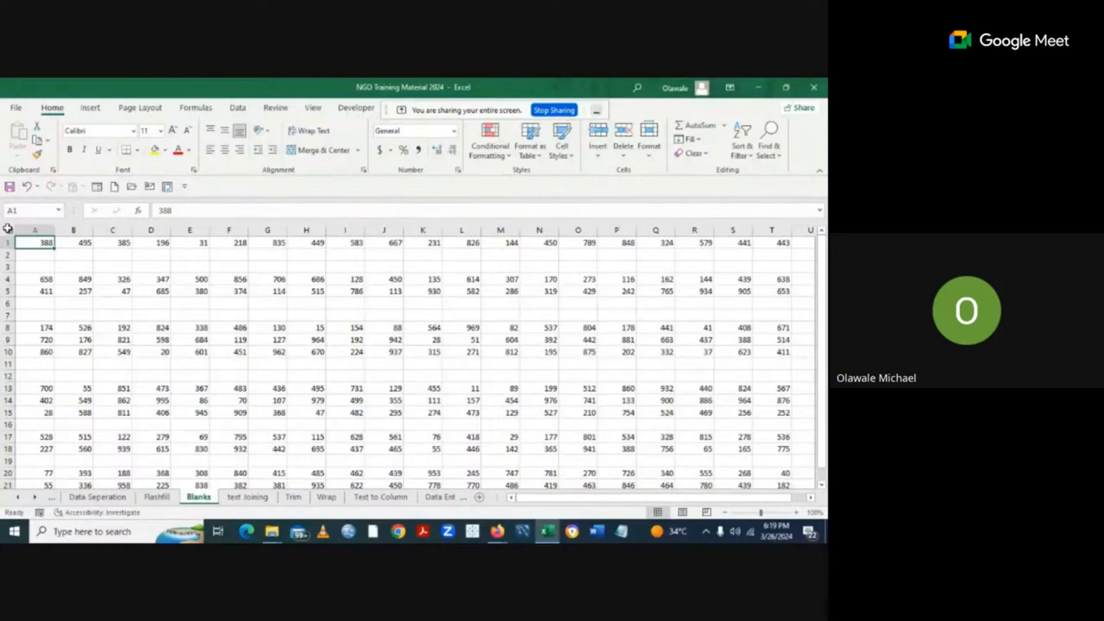
{"action": "left_click", "coordinate": [7, 228]}
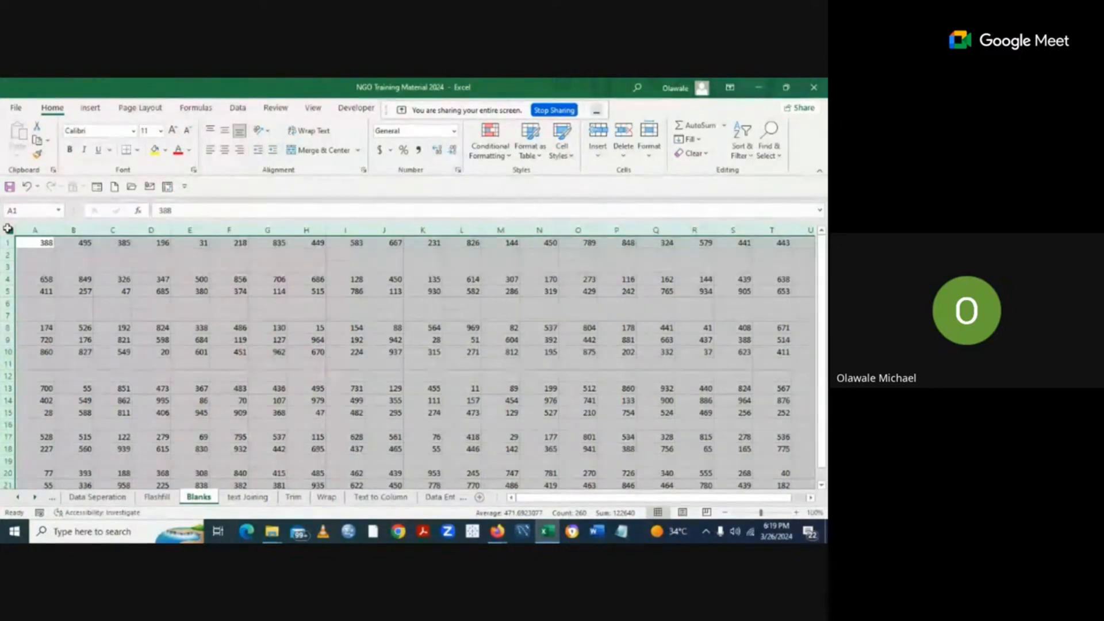
{"action": "left_click", "coordinate": [147, 327]}
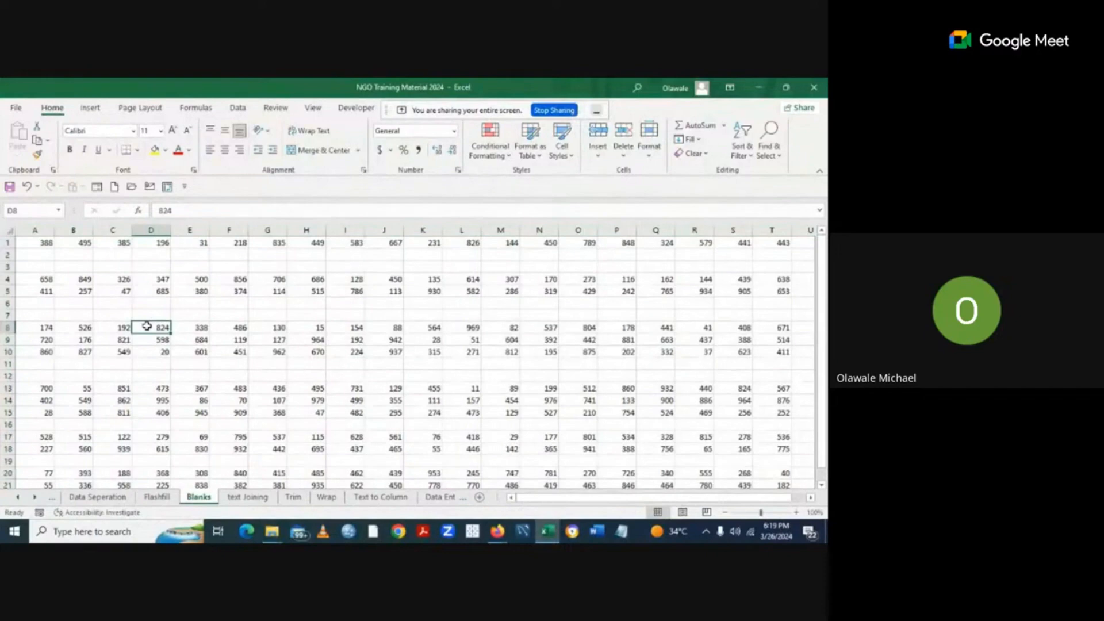
{"action": "left_click", "coordinate": [35, 243]}
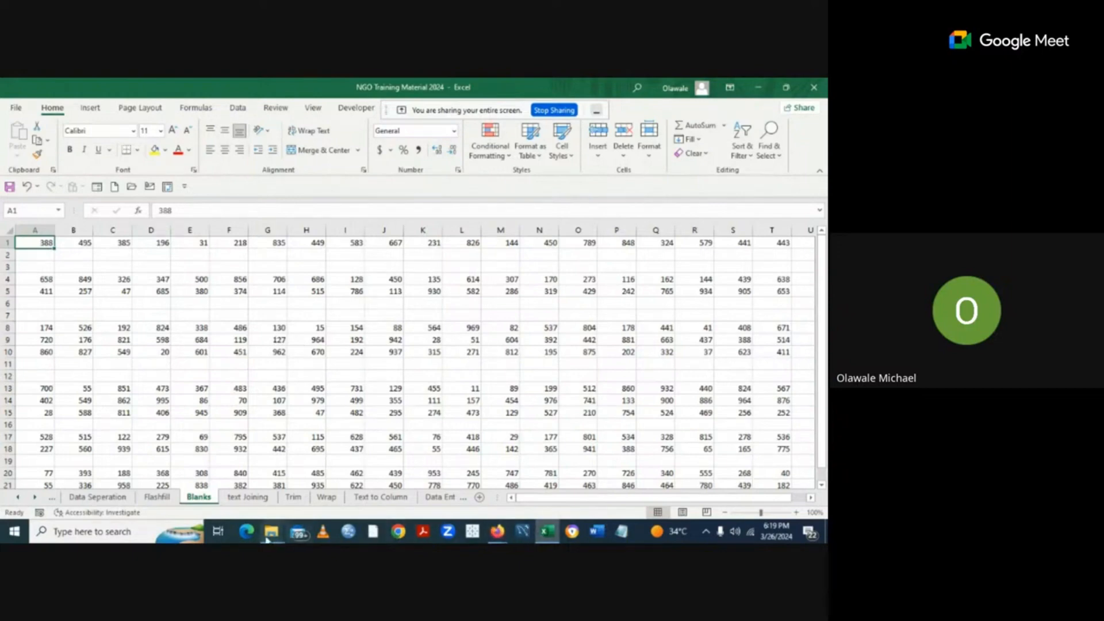
{"action": "mouse_move", "coordinate": [268, 540]}
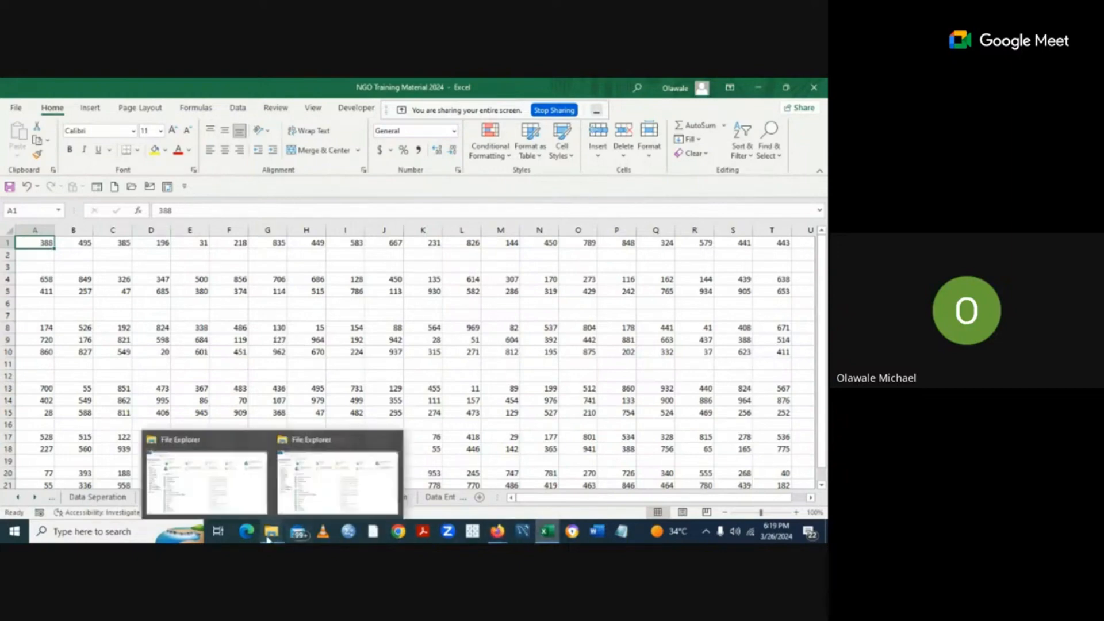
Open the Adidas data workbook from File Explorer's Recent files list.
{"action": "left_click", "coordinate": [244, 473]}
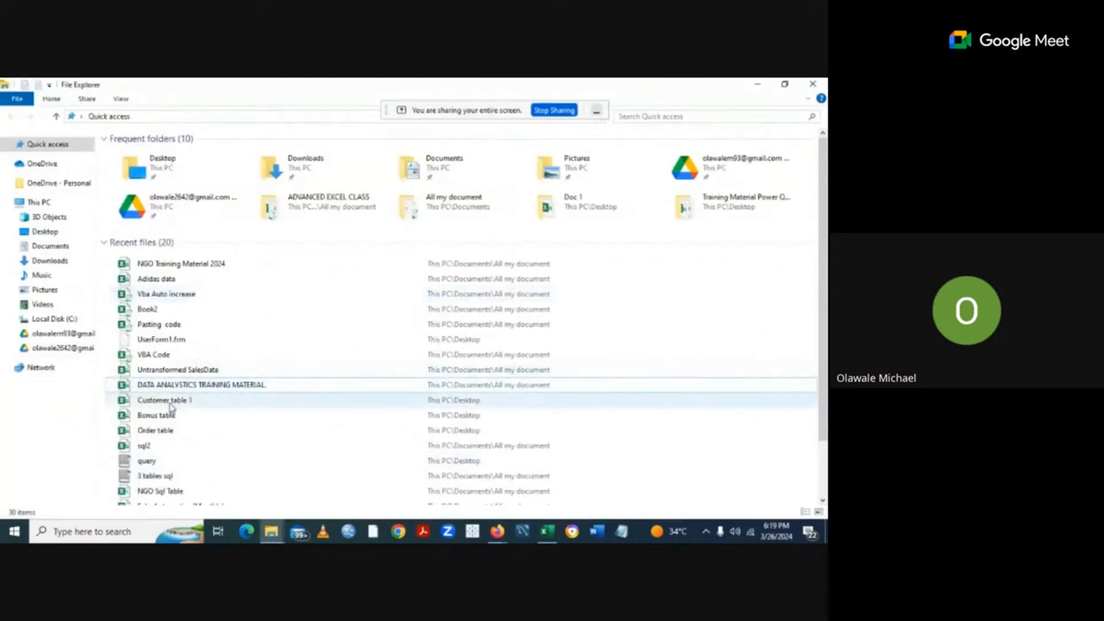
{"action": "double_click", "coordinate": [166, 281]}
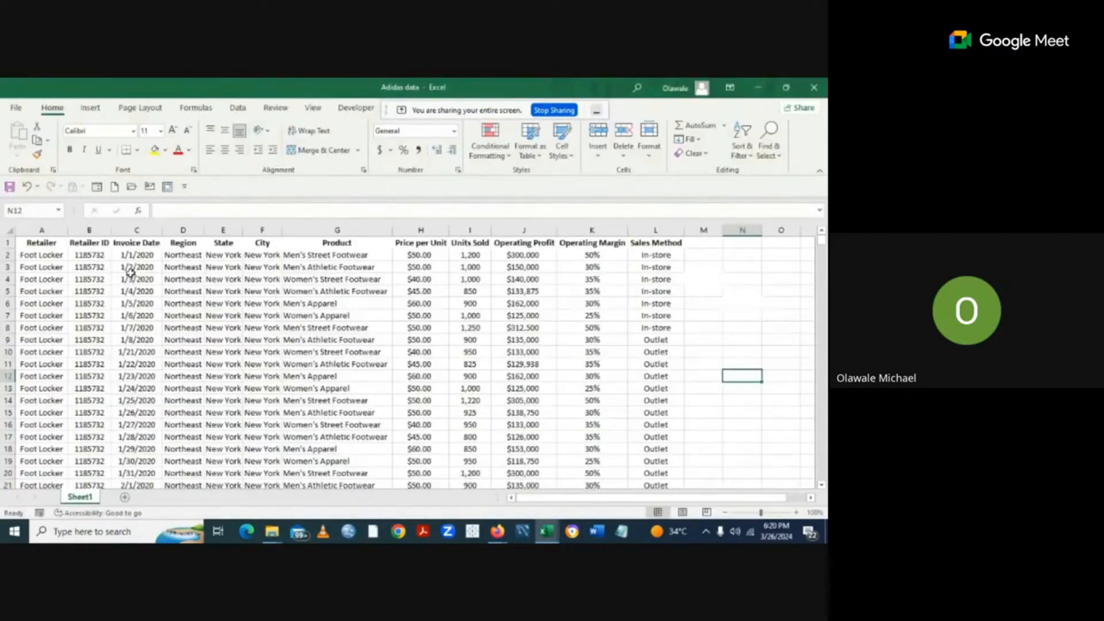
Select the Adidas table A1:L9649, then switch back to the NGO Training Material workbook.
{"action": "left_click", "coordinate": [9, 232]}
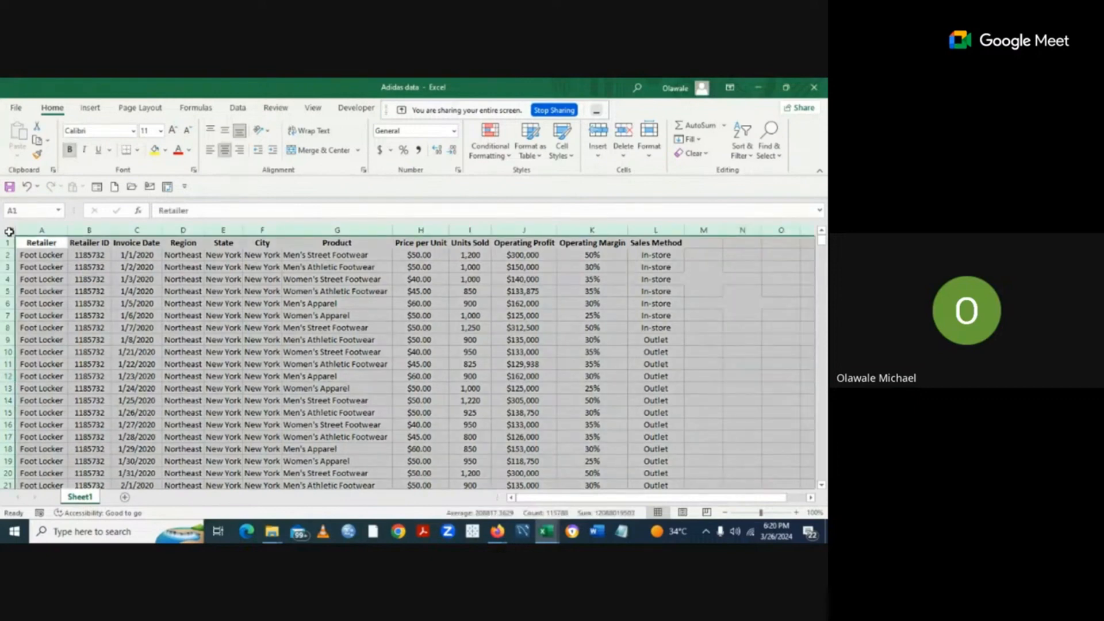
{"action": "left_click", "coordinate": [213, 347]}
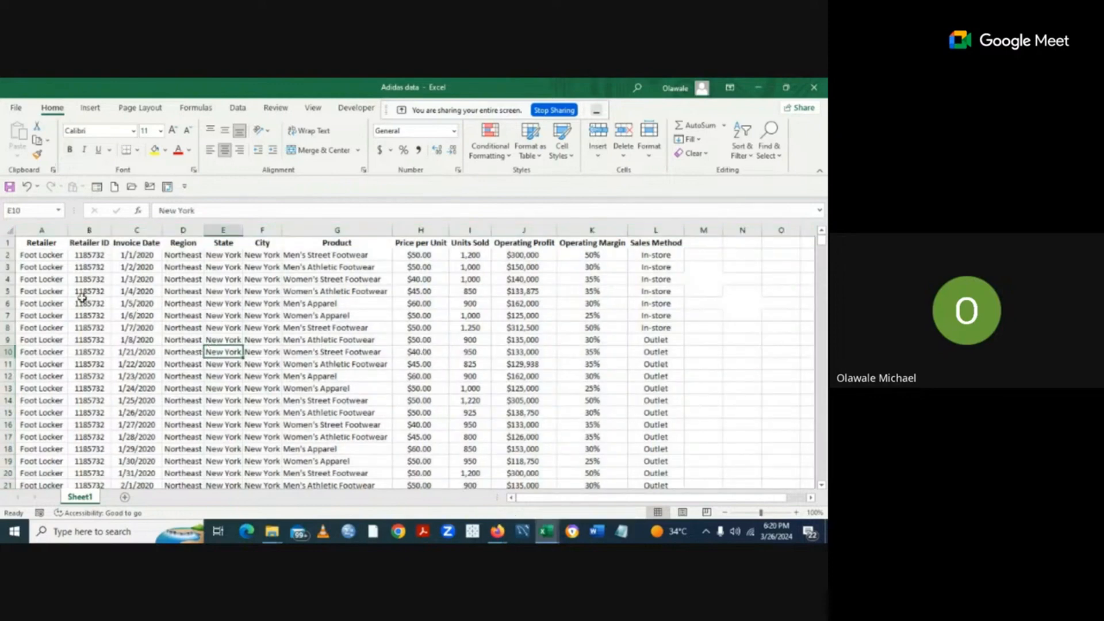
{"action": "left_click", "coordinate": [28, 245]}
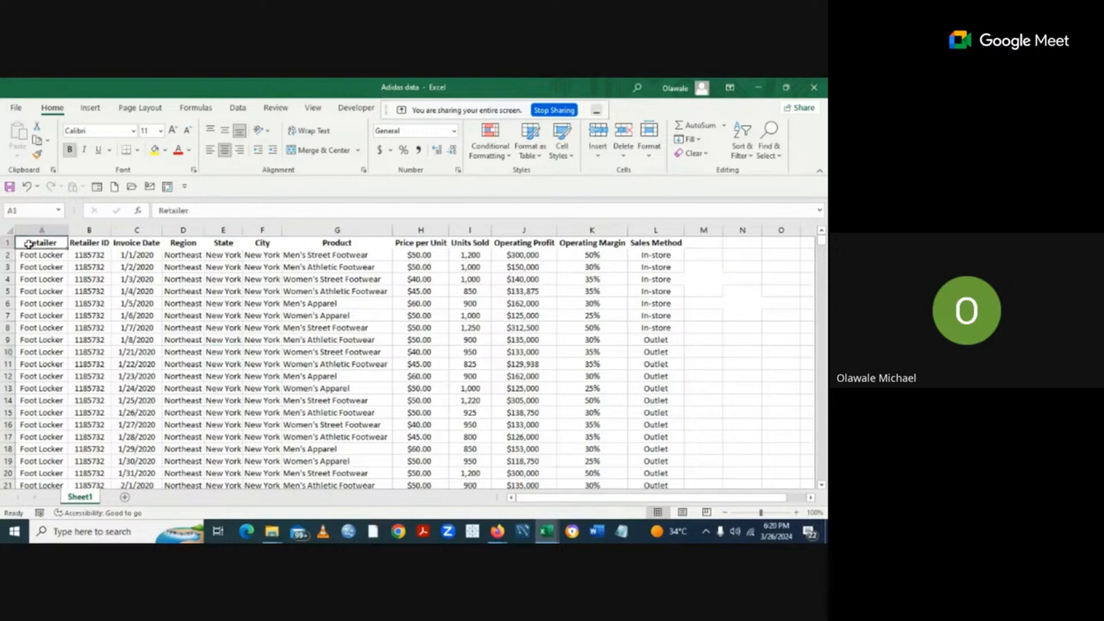
{"action": "key", "text": "ctrl+shift+End"}
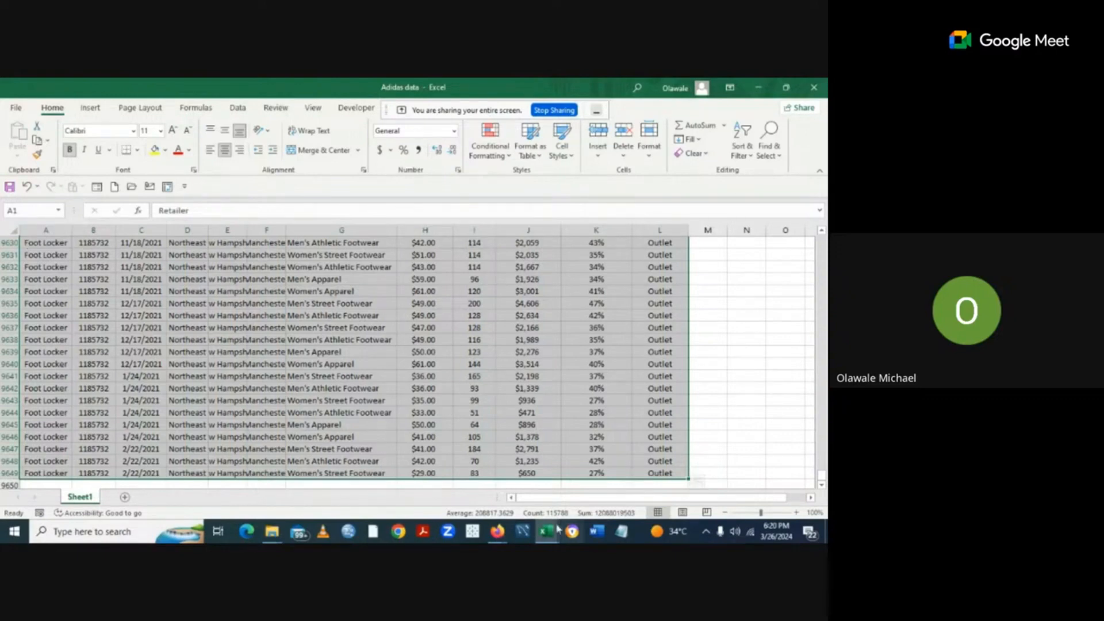
{"action": "mouse_move", "coordinate": [550, 530]}
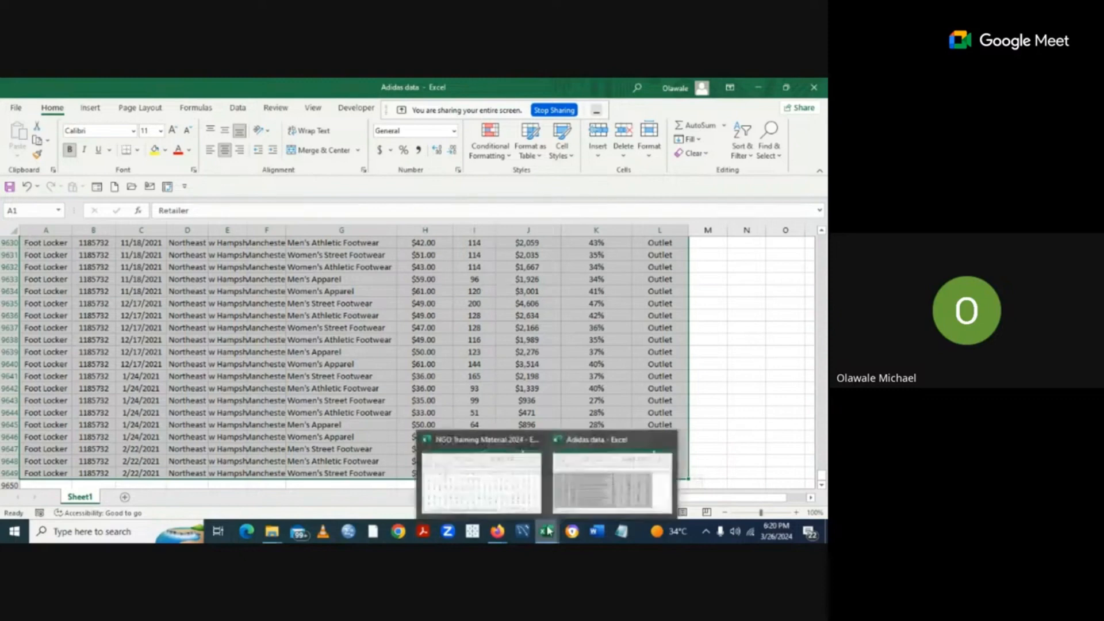
{"action": "left_click", "coordinate": [485, 503]}
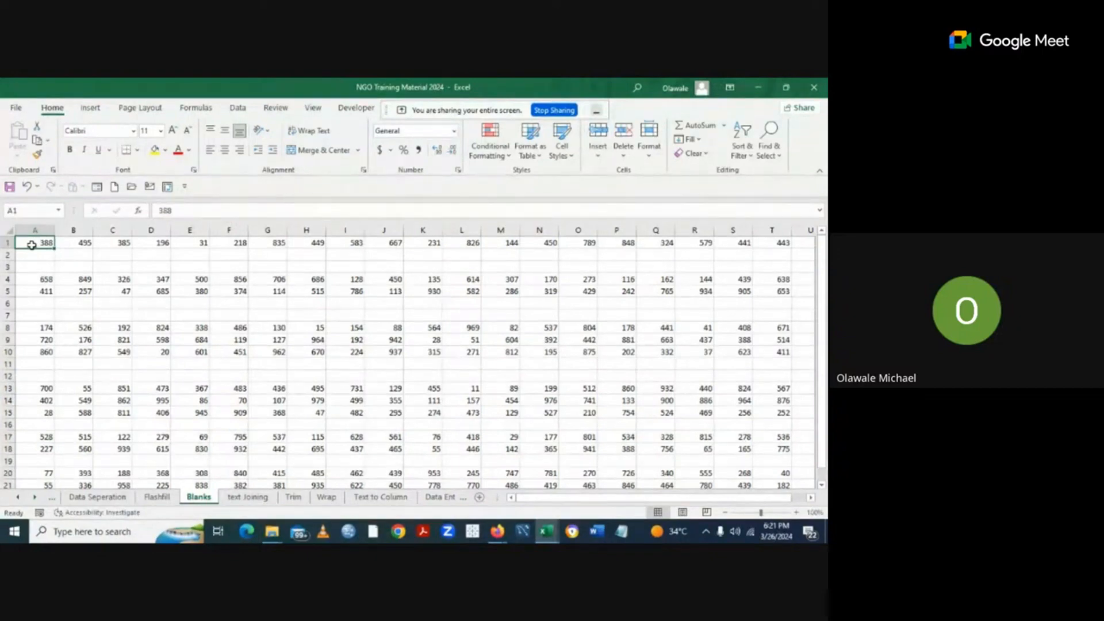
Select the Blanks sheet's number block and open the Go To dialog with F5.
{"action": "left_click_drag", "start_coordinate": [35, 242], "coordinate": [762, 481]}
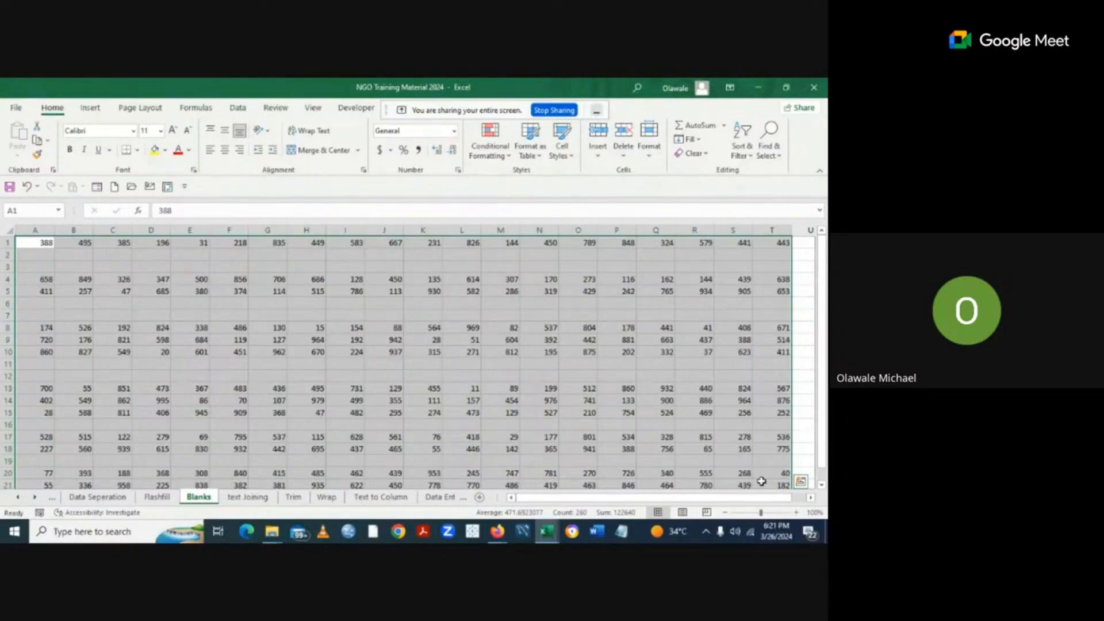
{"action": "key", "text": "F5"}
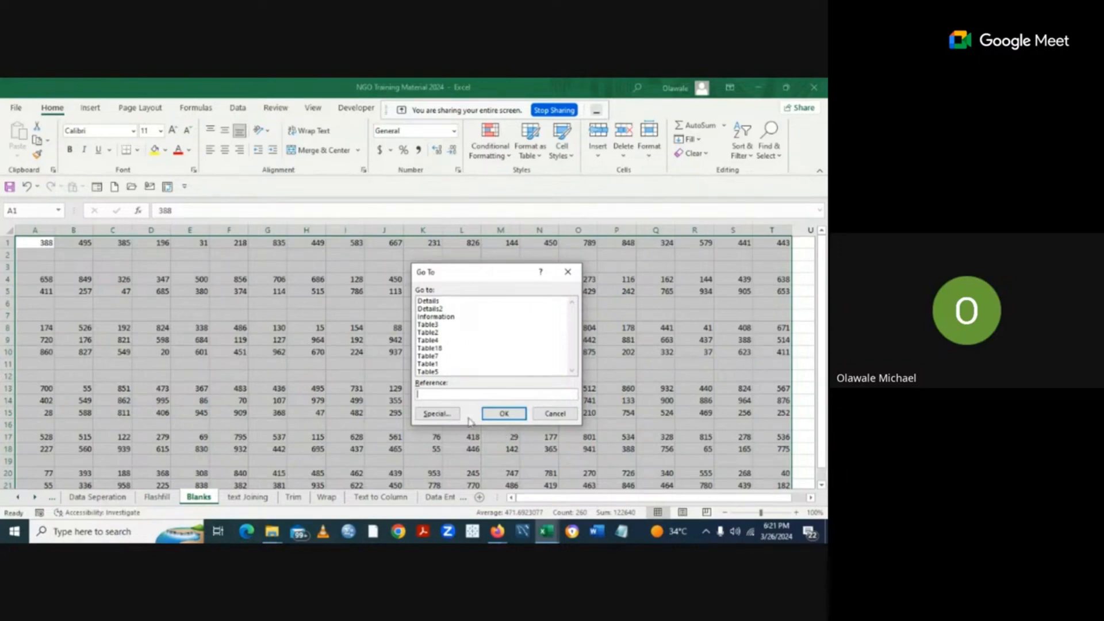
Use Go To Special with the Blanks option to select only the empty cells.
{"action": "left_click", "coordinate": [437, 414]}
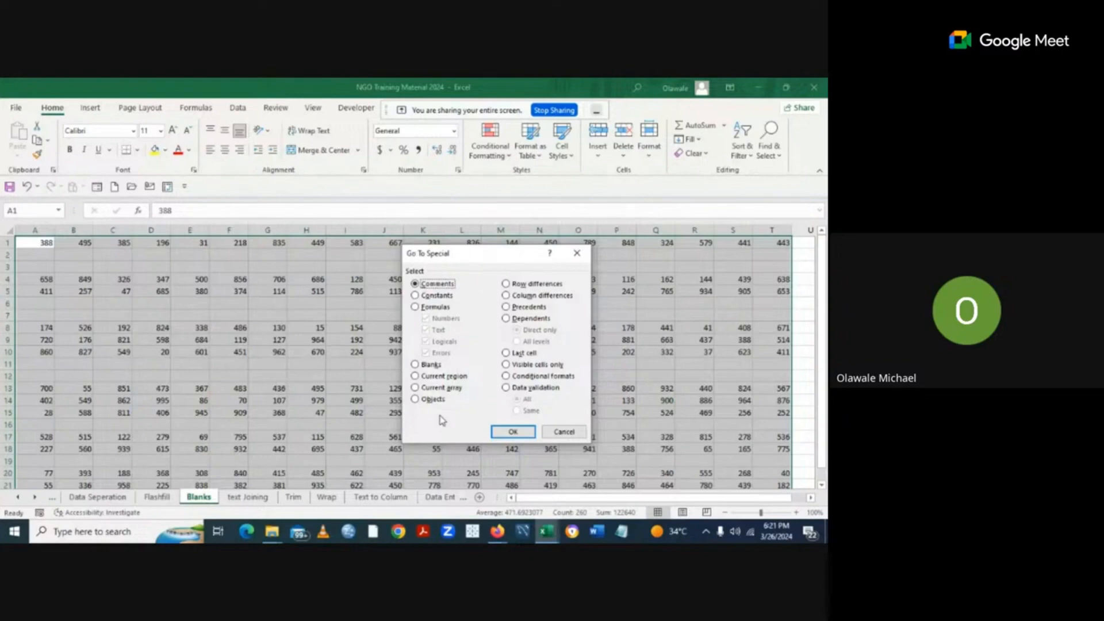
{"action": "left_click", "coordinate": [414, 365]}
{"action": "left_click", "coordinate": [516, 435]}
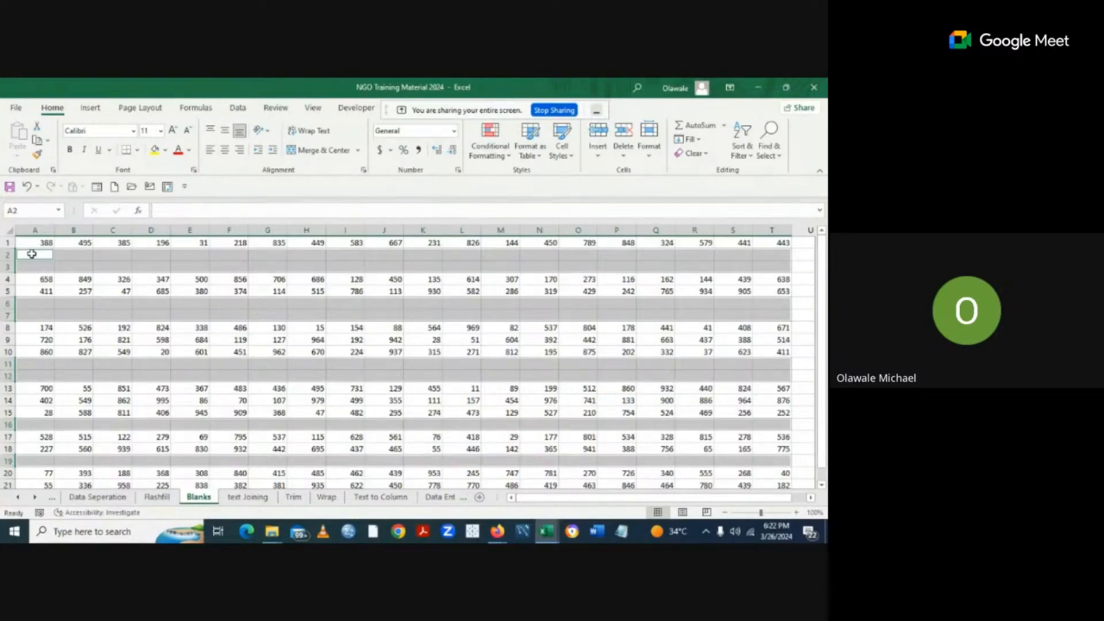
Delete the entire rows containing the selected blank cells, then deselect to review the data.
{"action": "right_click", "coordinate": [32, 255]}
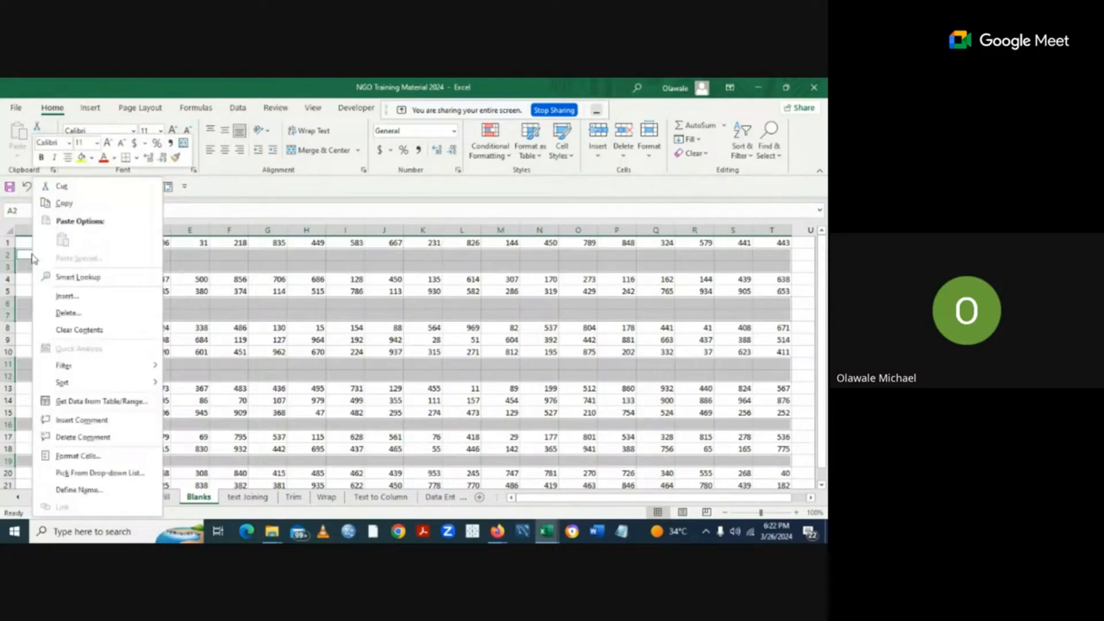
{"action": "left_click", "coordinate": [61, 315]}
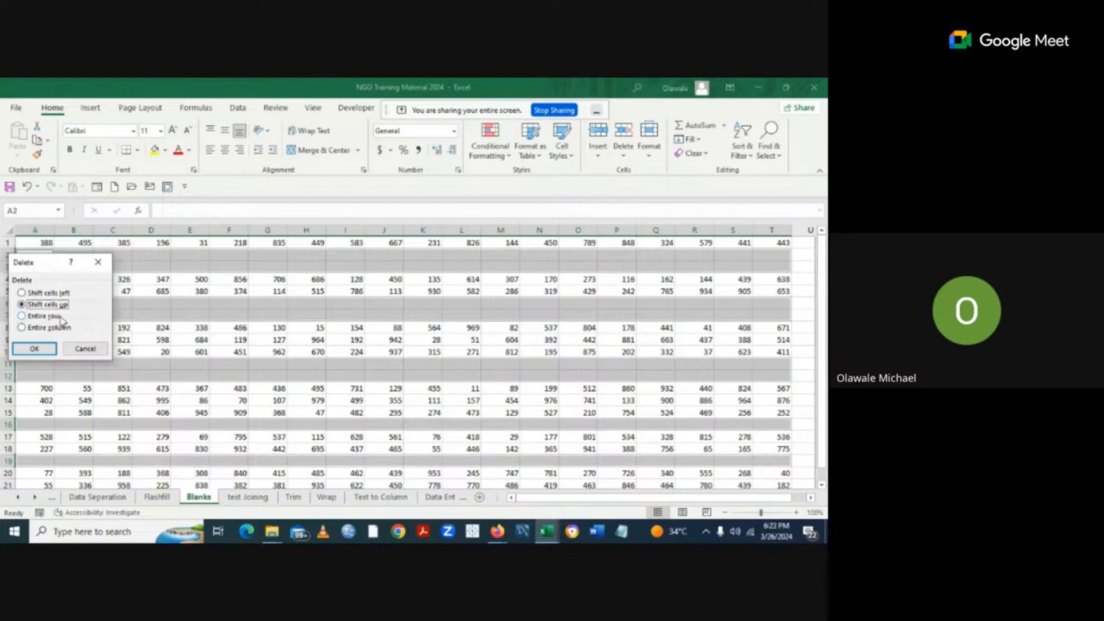
{"action": "left_click", "coordinate": [22, 316]}
{"action": "left_click", "coordinate": [21, 317]}
{"action": "left_click", "coordinate": [38, 350]}
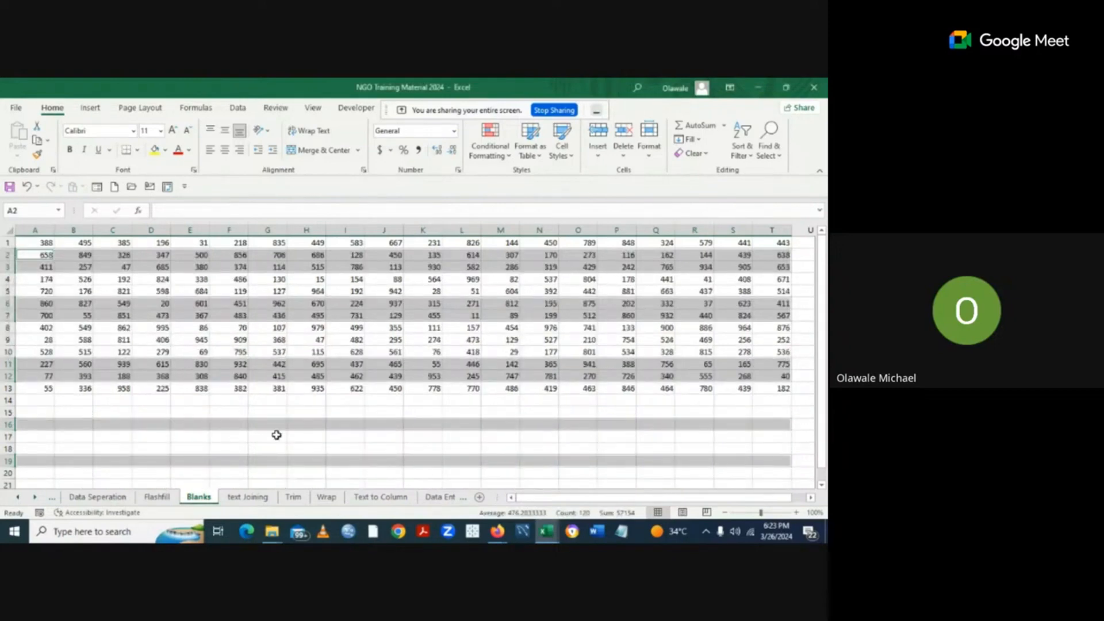
{"action": "left_click", "coordinate": [276, 436]}
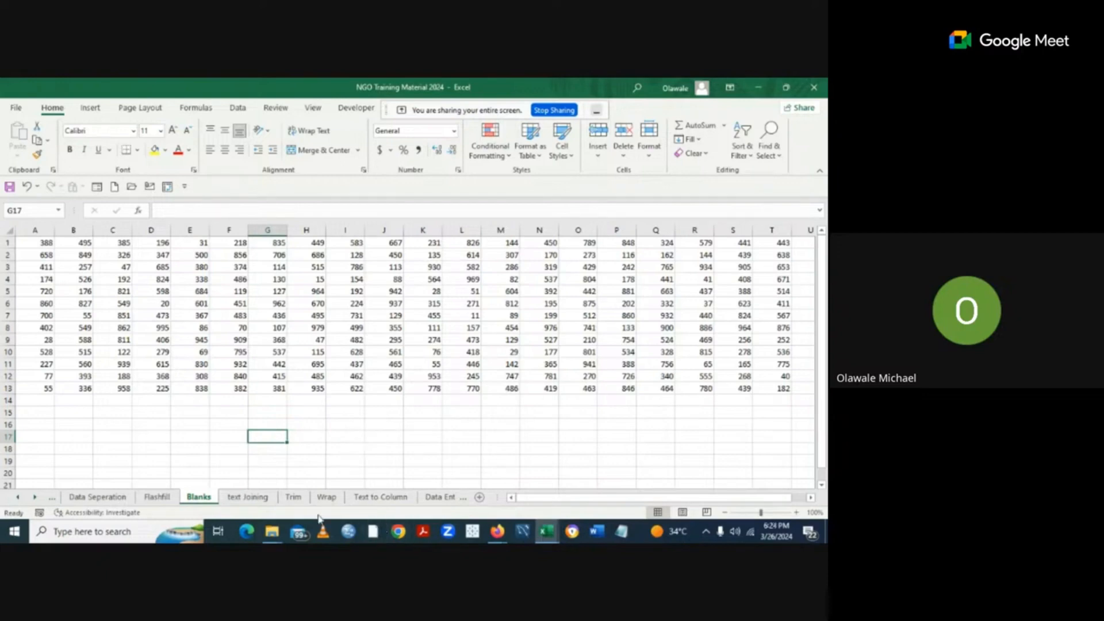
View the Joining sheet, then scroll the tab bar back to the Autofill sheet.
{"action": "left_click", "coordinate": [253, 498]}
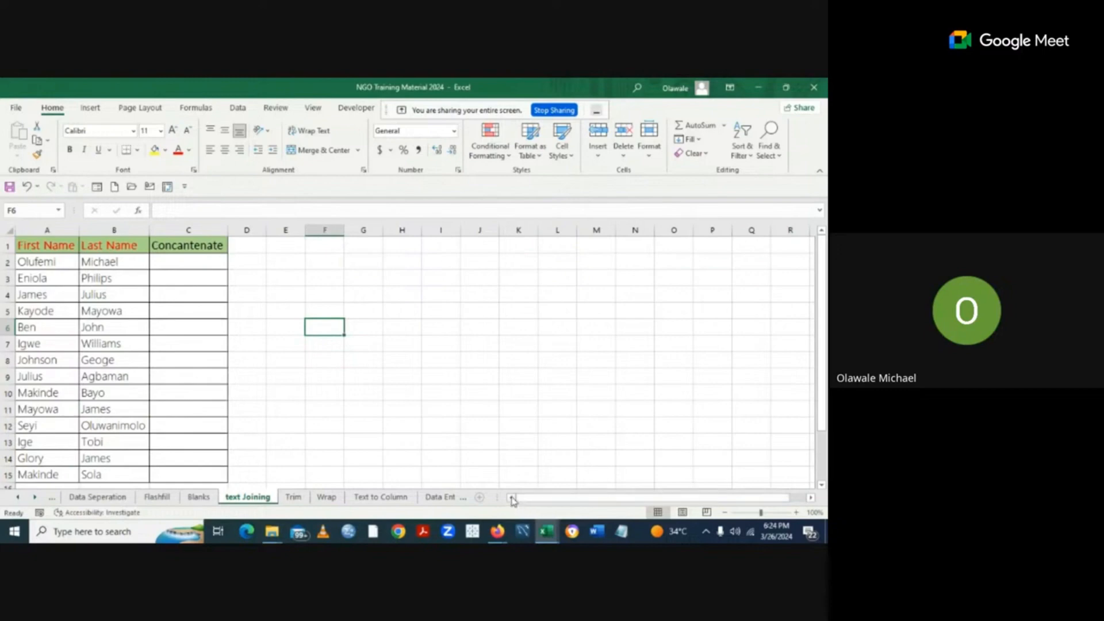
{"action": "left_click", "coordinate": [35, 498]}
{"action": "left_click", "coordinate": [35, 498]}
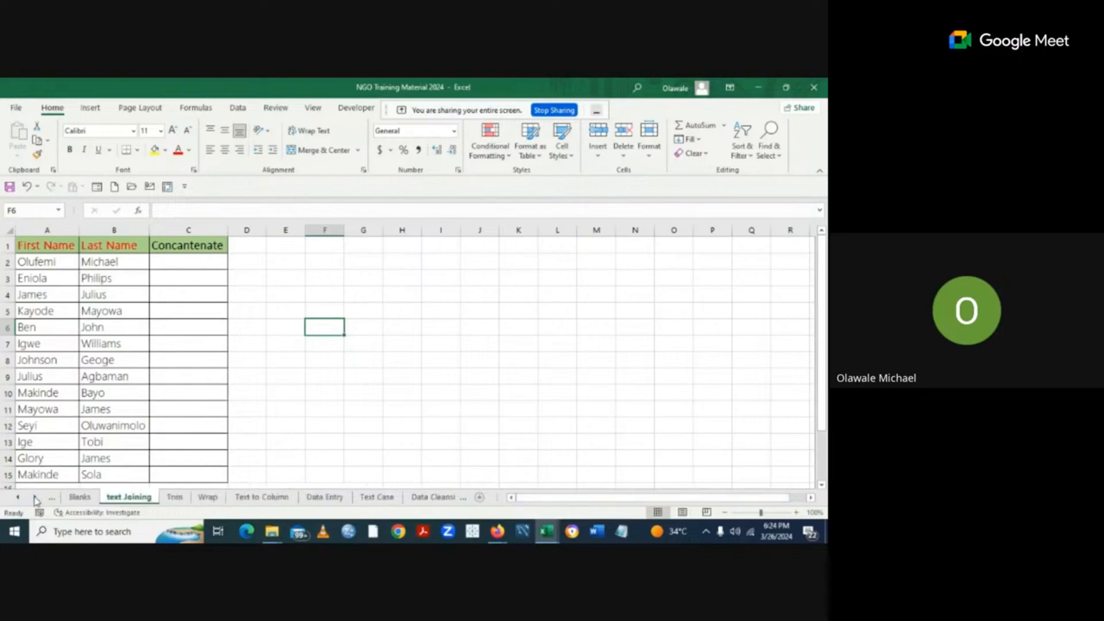
{"action": "left_click", "coordinate": [19, 498]}
{"action": "left_click", "coordinate": [19, 499]}
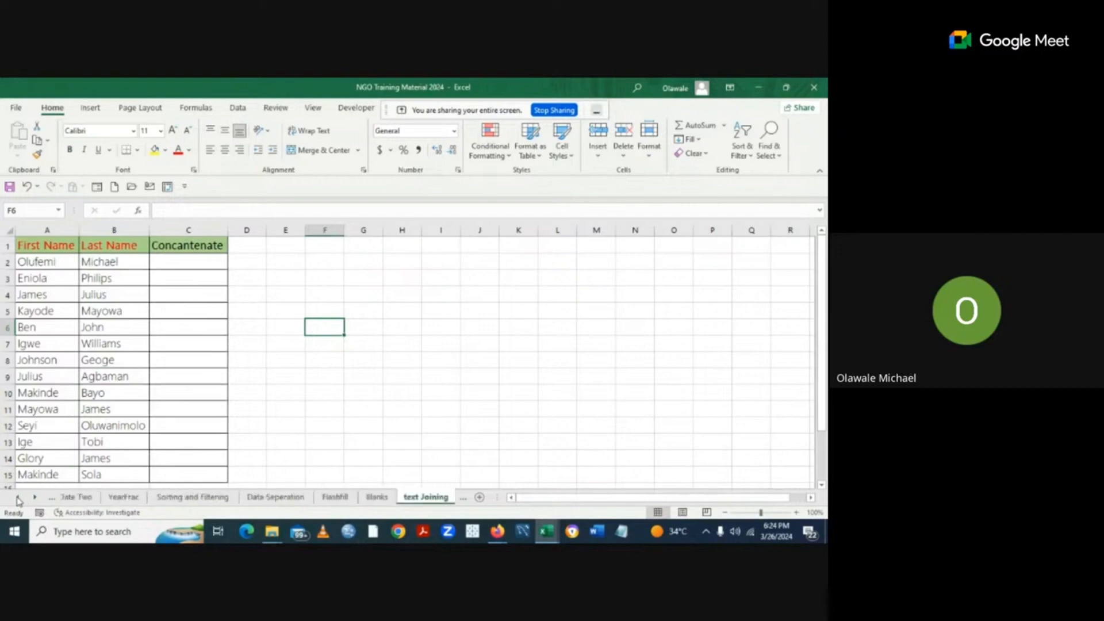
{"action": "left_click", "coordinate": [20, 498]}
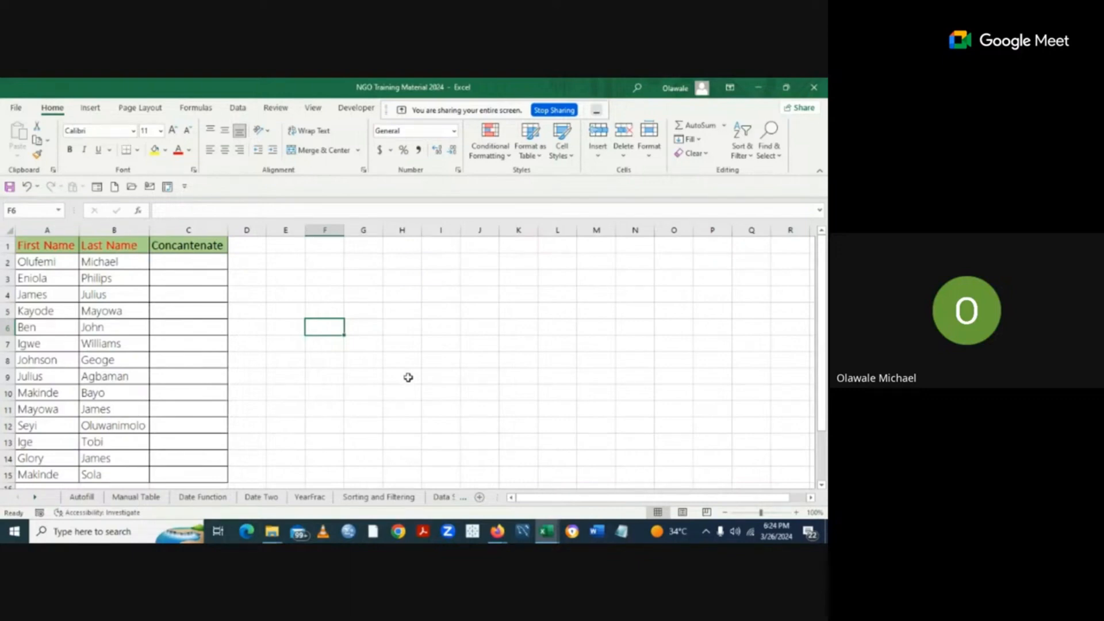
{"action": "left_click", "coordinate": [84, 495]}
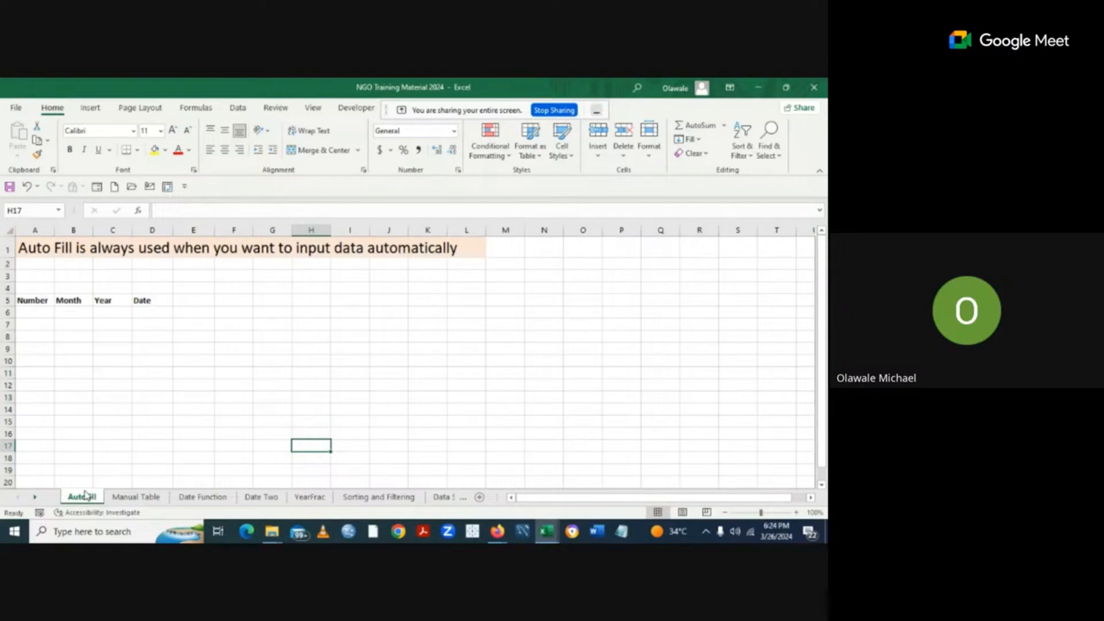
Look through the Manual Table, Date Function, Date Two, YearFrac, Sorting and Filtering, Data Seperation and Flashfill sheets.
{"action": "left_click", "coordinate": [147, 501]}
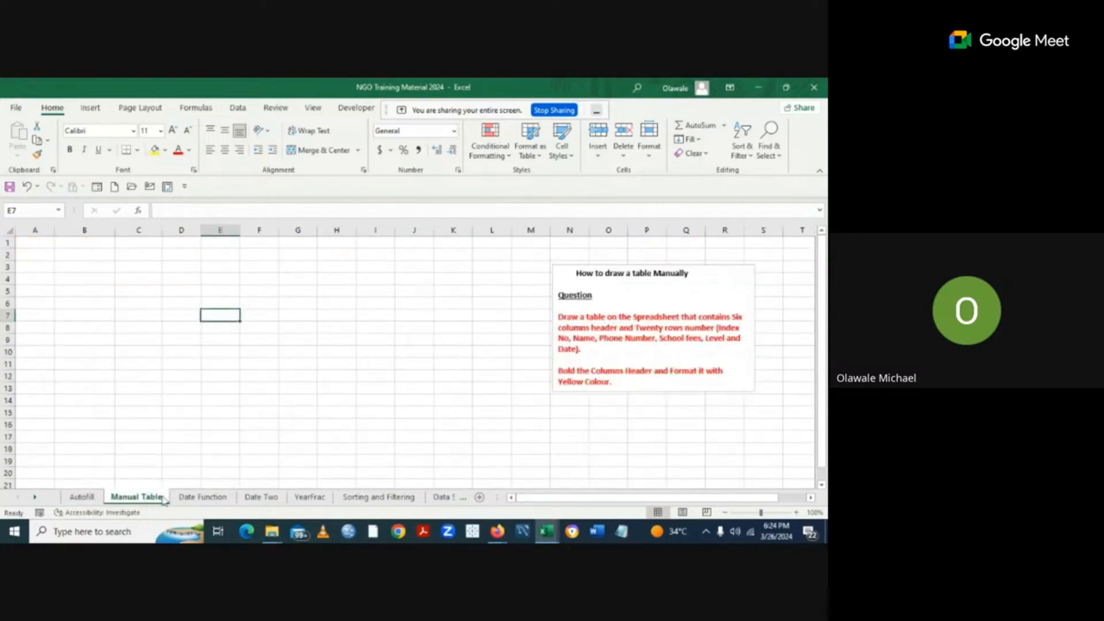
{"action": "left_click", "coordinate": [194, 500]}
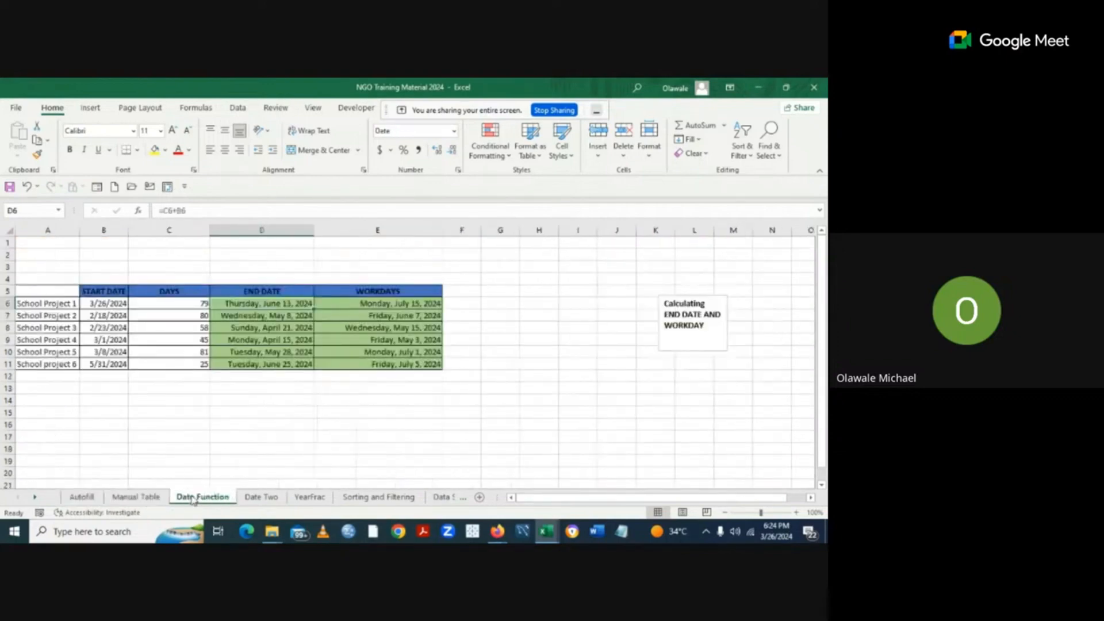
{"action": "left_click", "coordinate": [268, 498]}
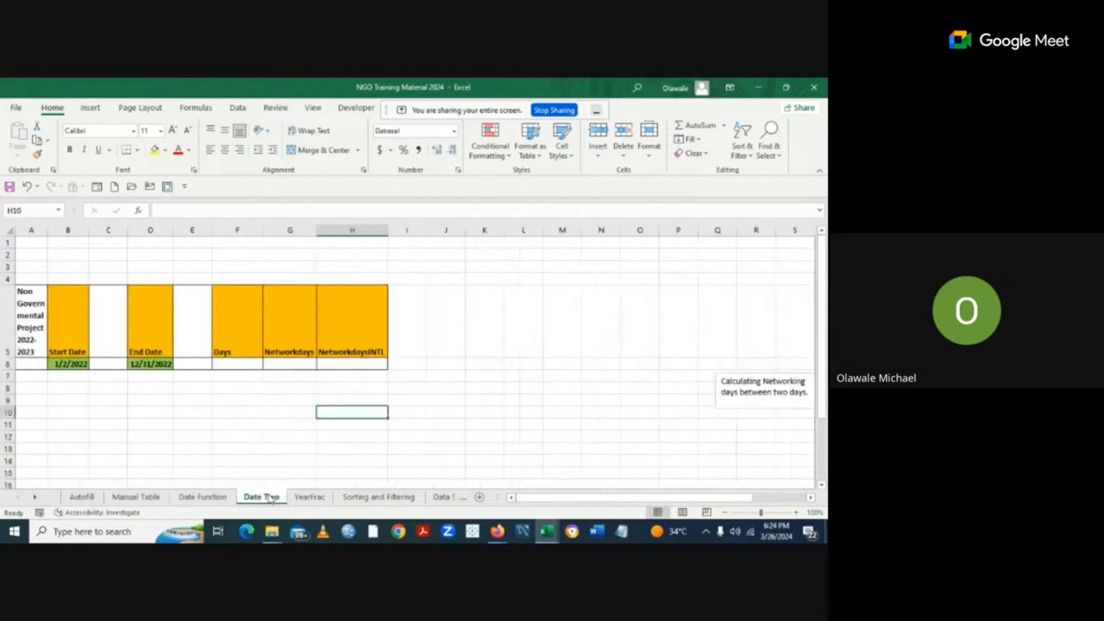
{"action": "left_click", "coordinate": [309, 499]}
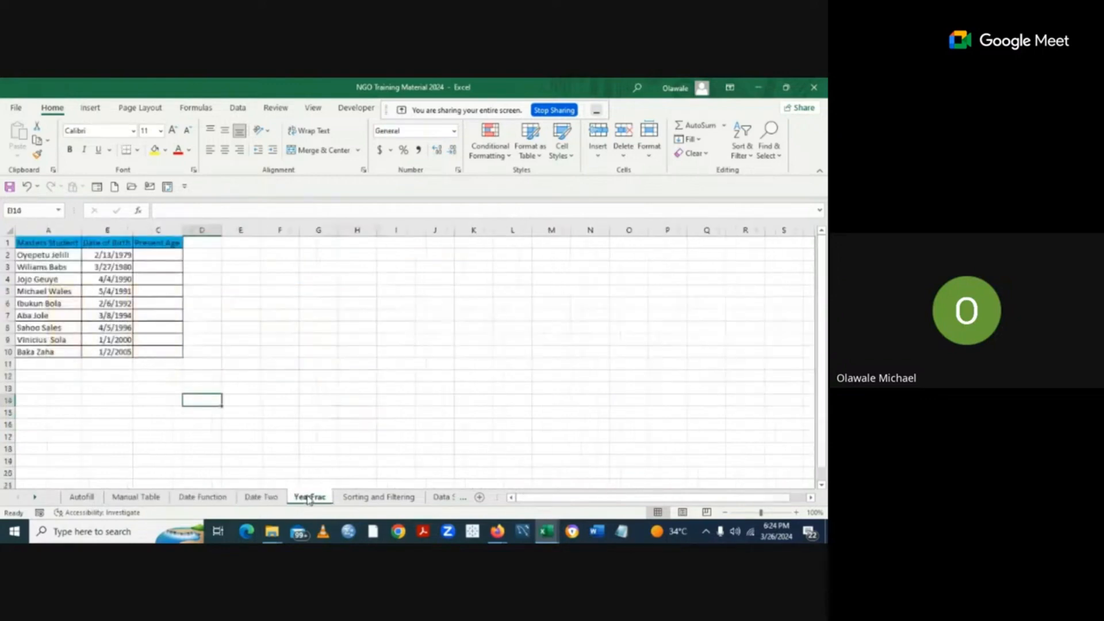
{"action": "left_click", "coordinate": [375, 499]}
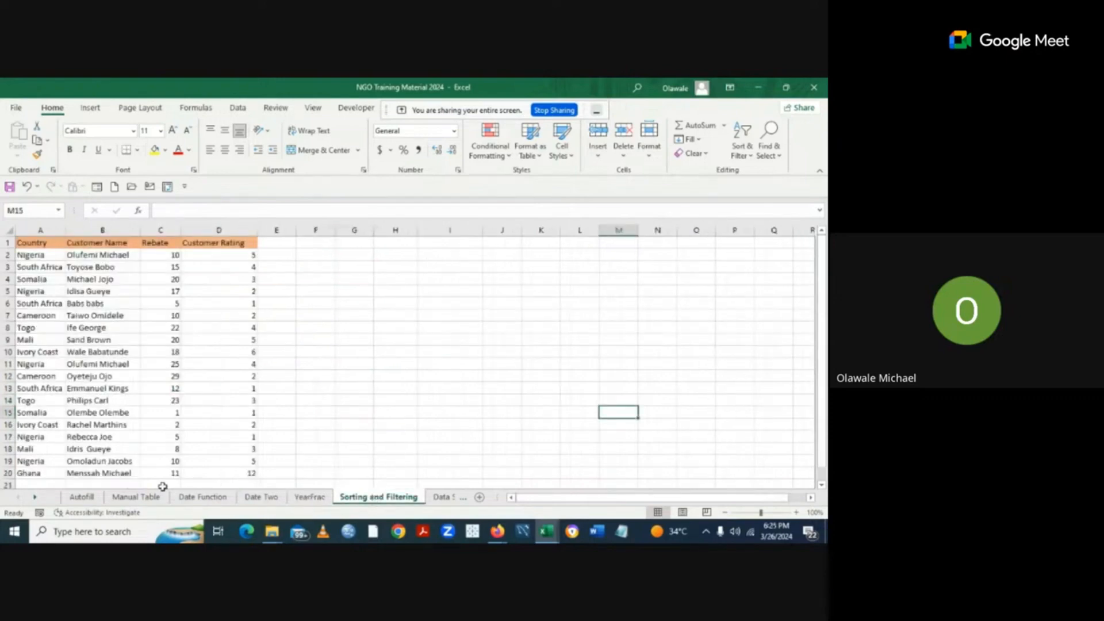
{"action": "double_click", "coordinate": [34, 498]}
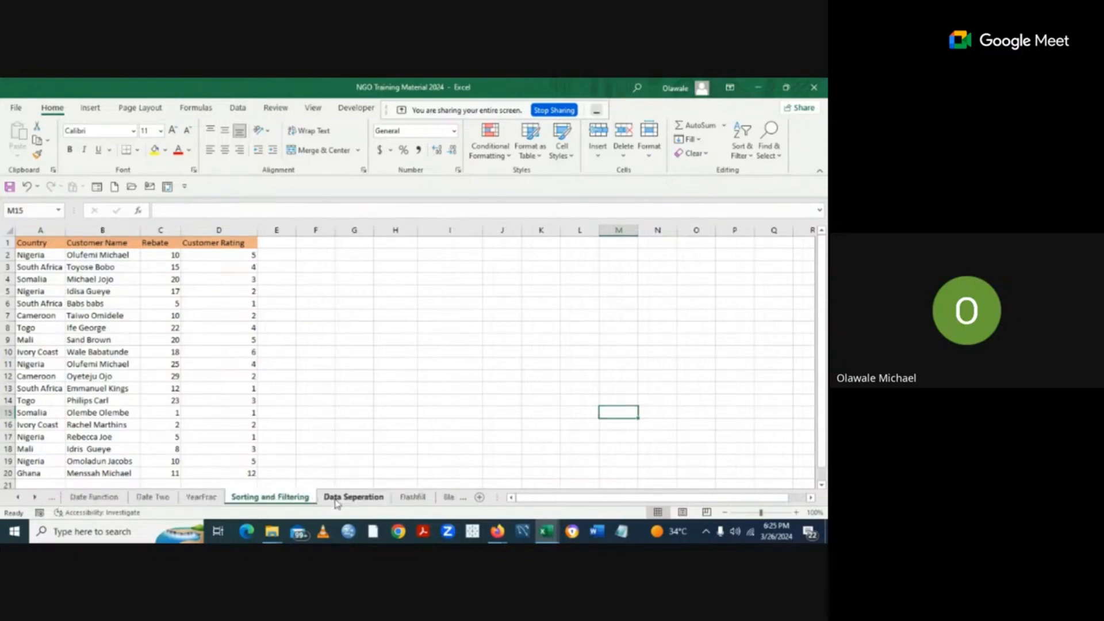
{"action": "left_click", "coordinate": [337, 498]}
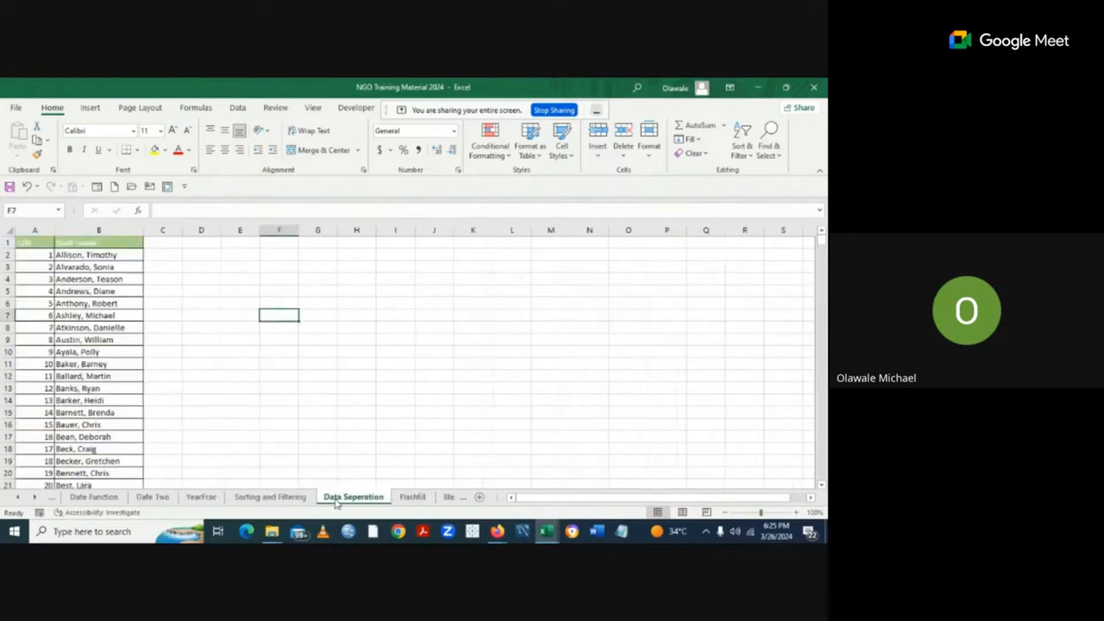
{"action": "left_click", "coordinate": [400, 498]}
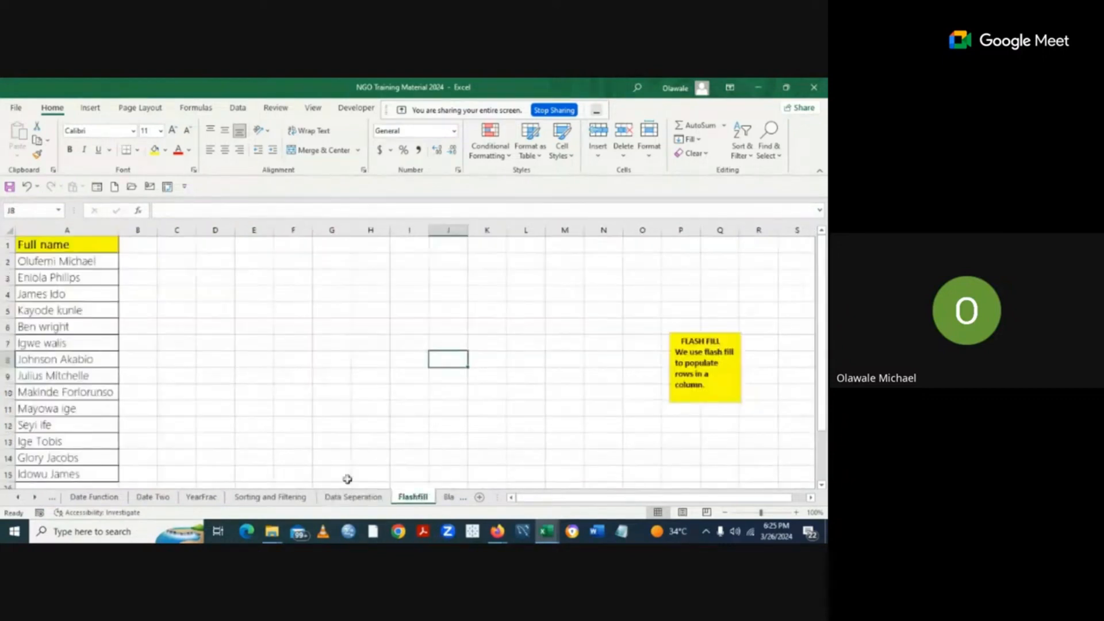
{"action": "double_click", "coordinate": [35, 498]}
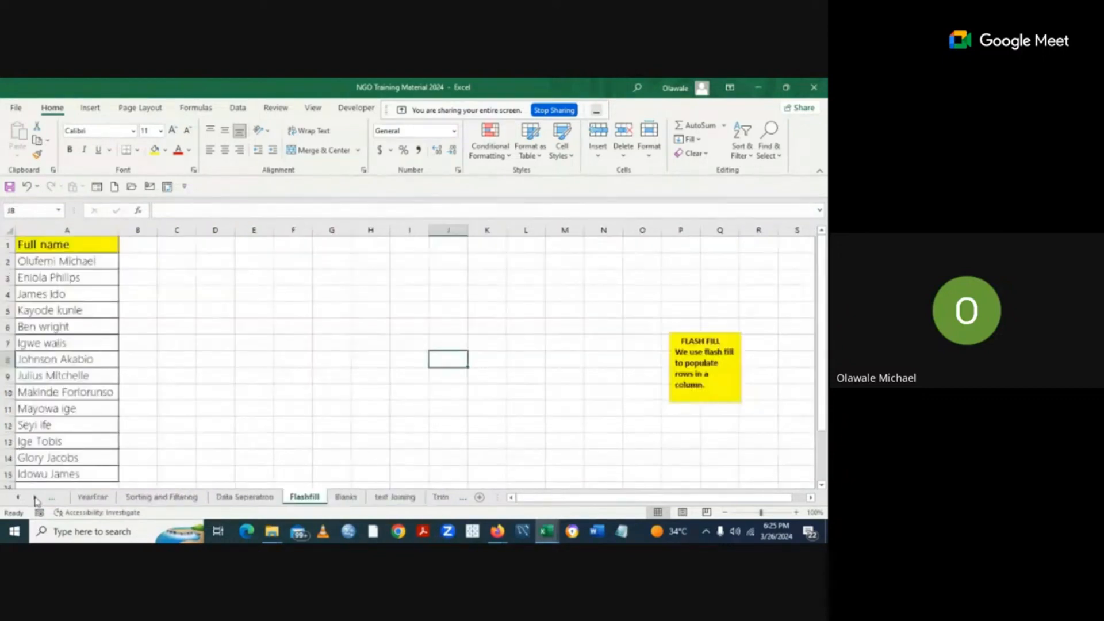
{"action": "double_click", "coordinate": [35, 498]}
Return to the Blanks sheet and undo the row deletion with Ctrl+Z.
{"action": "left_click", "coordinate": [198, 497]}
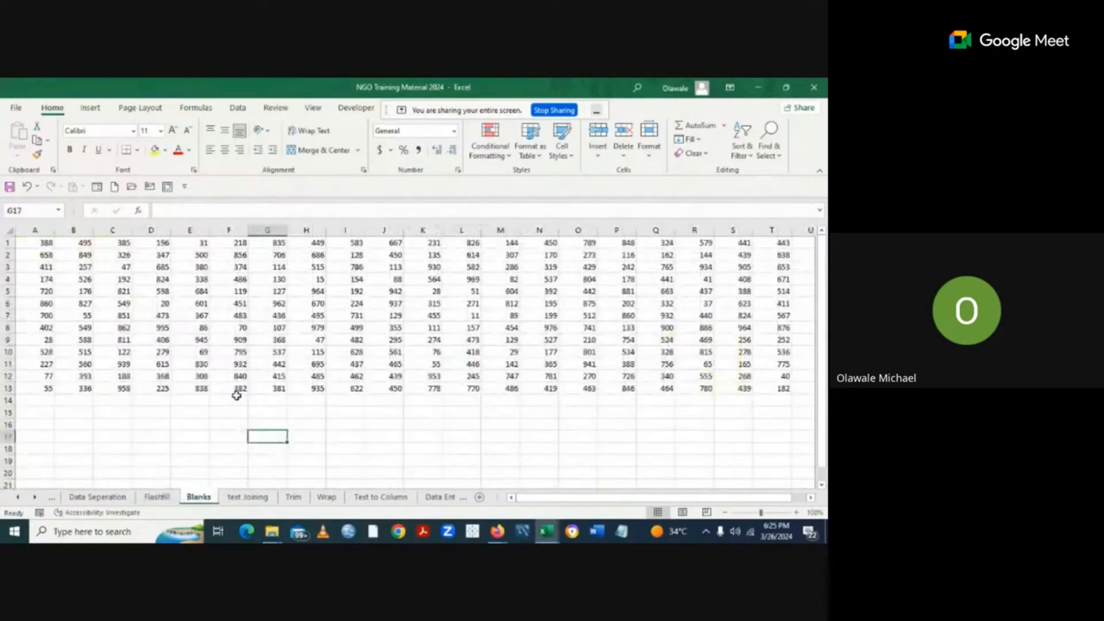
{"action": "key", "text": "ctrl+z"}
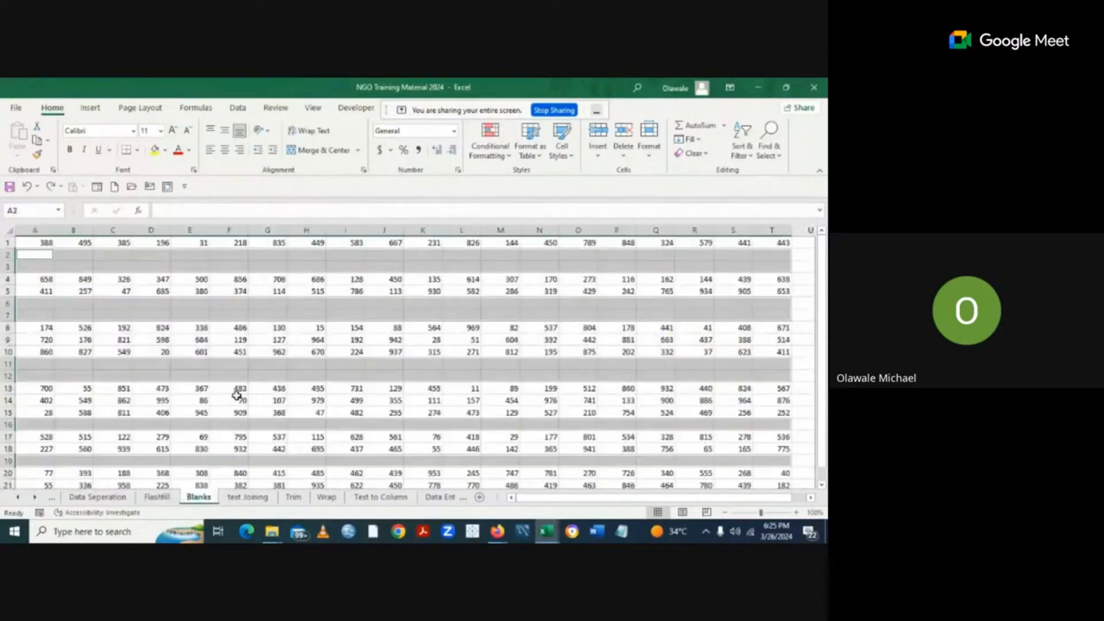
{"action": "left_click", "coordinate": [412, 391]}
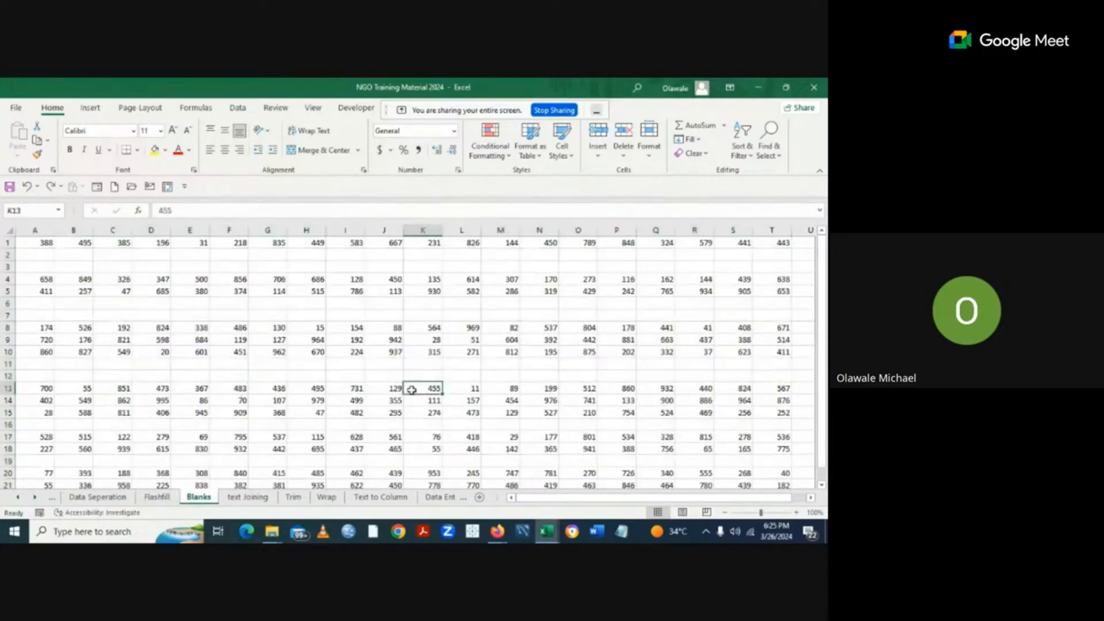